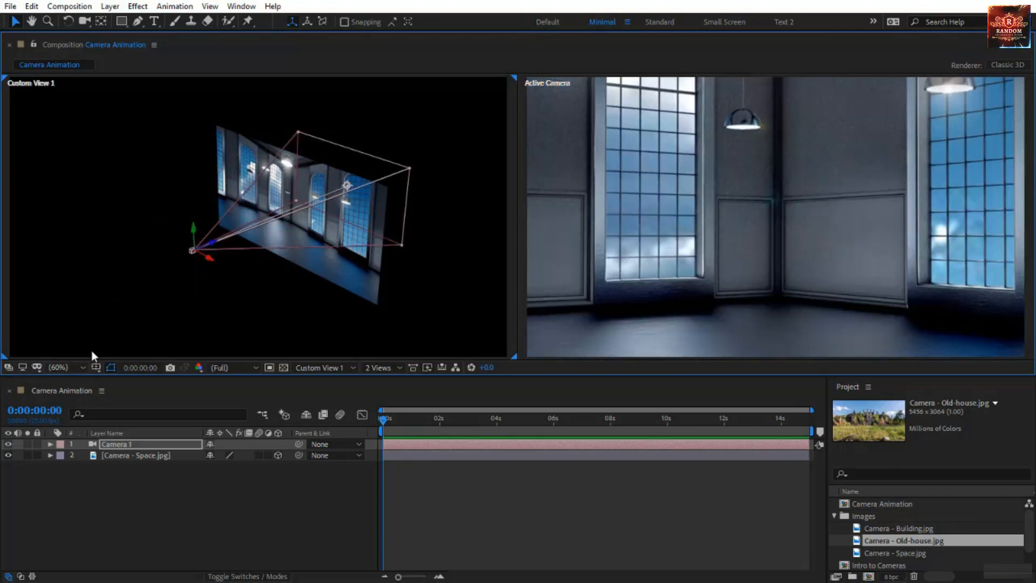
# Undo the last camera change and move Camera 1 upward along its vertical axis in the room scene's custom view
pyautogui.hotkey('ctrl', 'z')
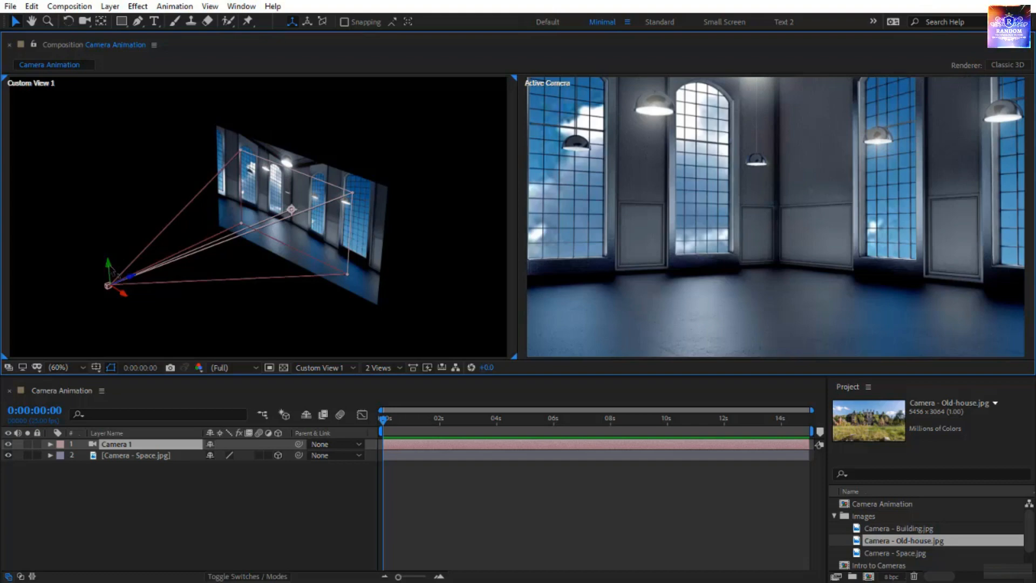
pyautogui.moveTo(108, 266); pyautogui.dragTo(99, 143)
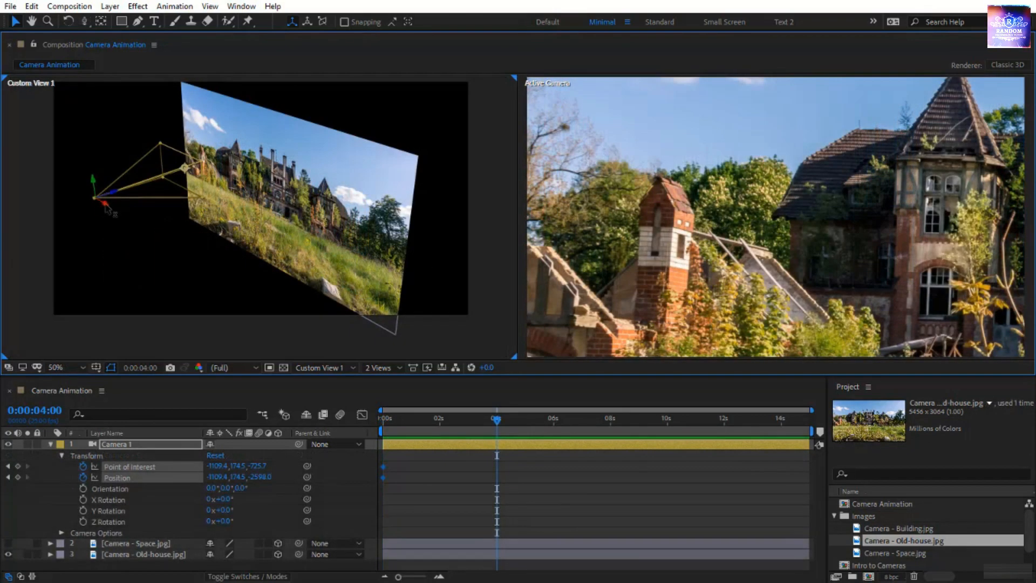
# At 0:00:04:00, move Camera 1 along its X axis across the old-house image and return the playhead to the start
pyautogui.moveTo(107, 208); pyautogui.dragTo(224, 306)
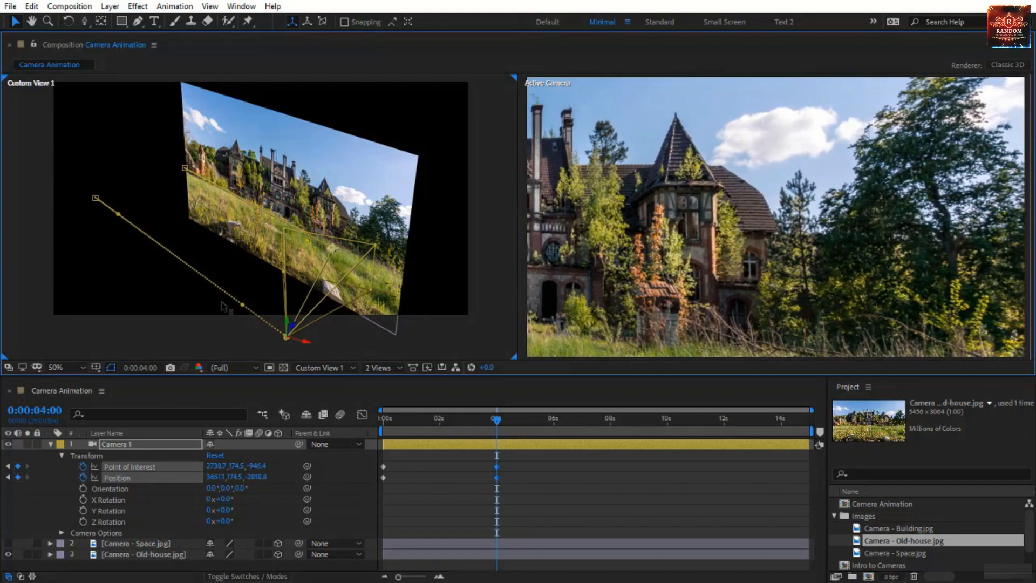
pyautogui.moveTo(496, 418); pyautogui.dragTo(372, 423)
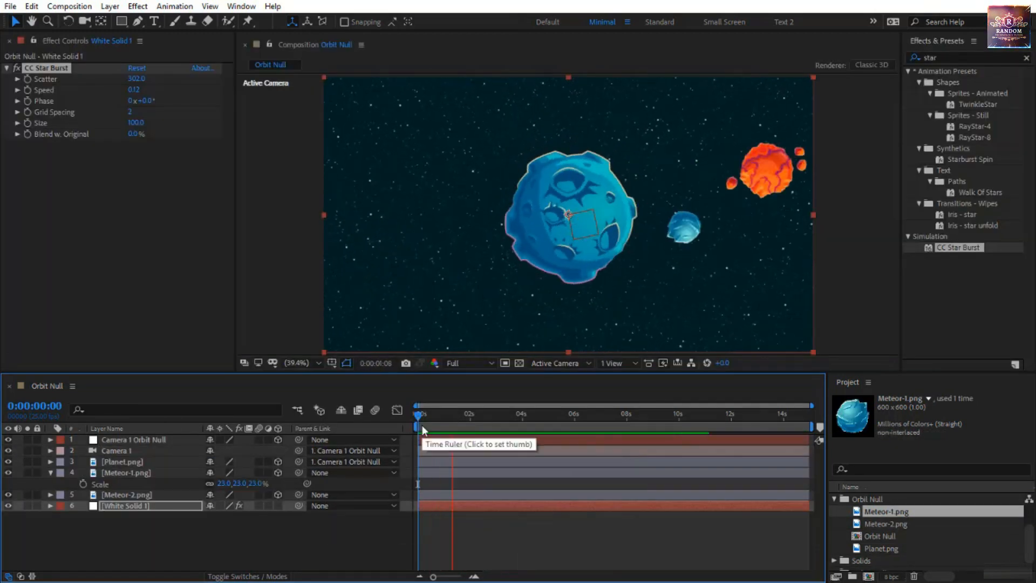
pyautogui.click(421, 416)
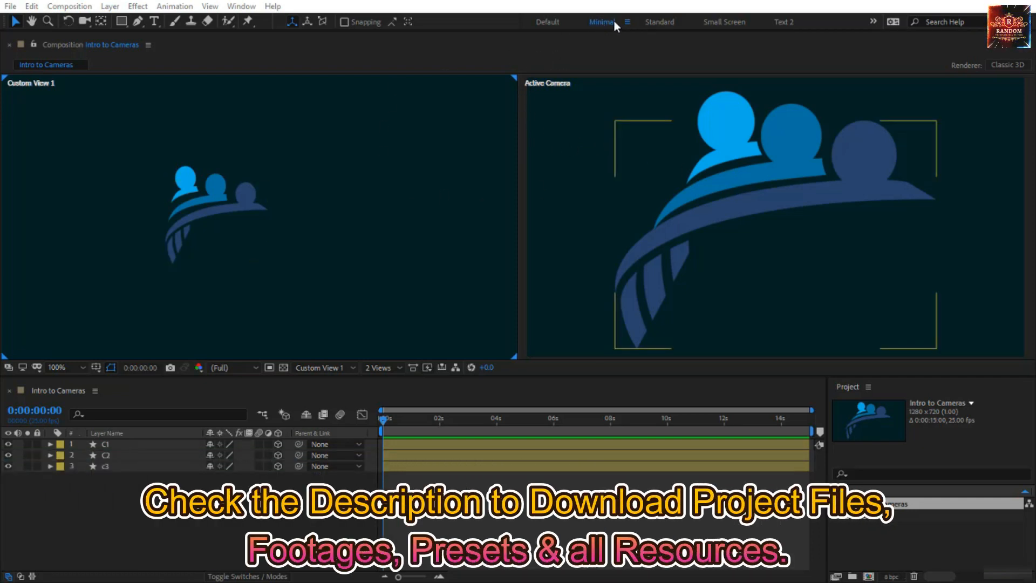
pyautogui.click(873, 21)
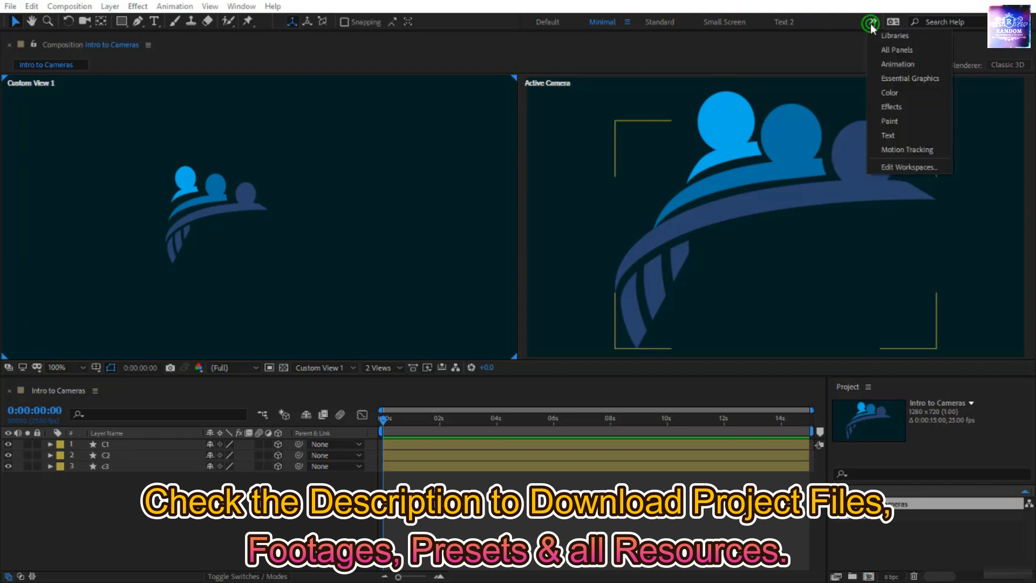
pyautogui.click(740, 55)
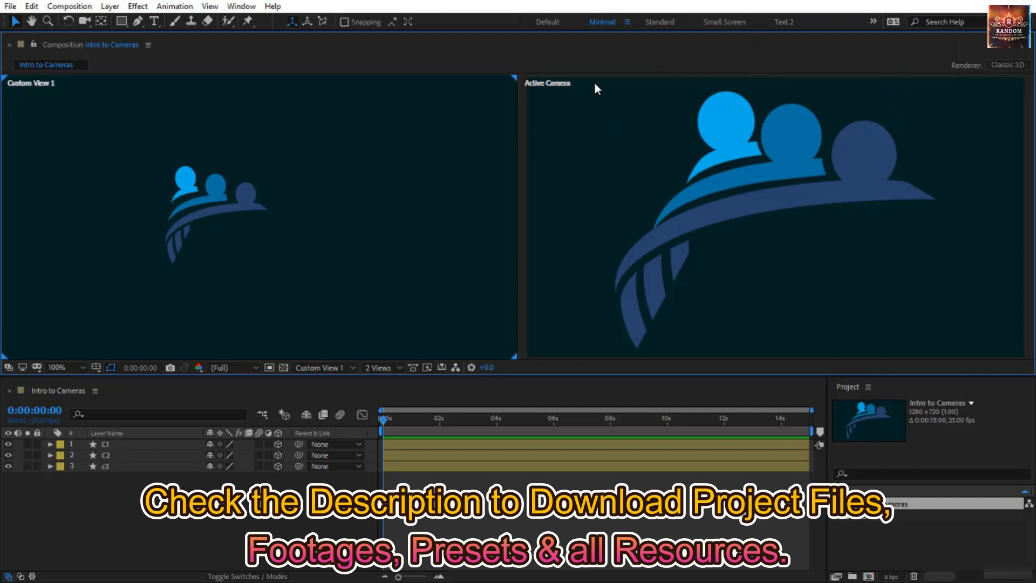
# Show the Intro to Cameras composition in 2 Views with Custom View 1, and fit that view to its panel
pyautogui.click(371, 370)
pyautogui.click(391, 394)
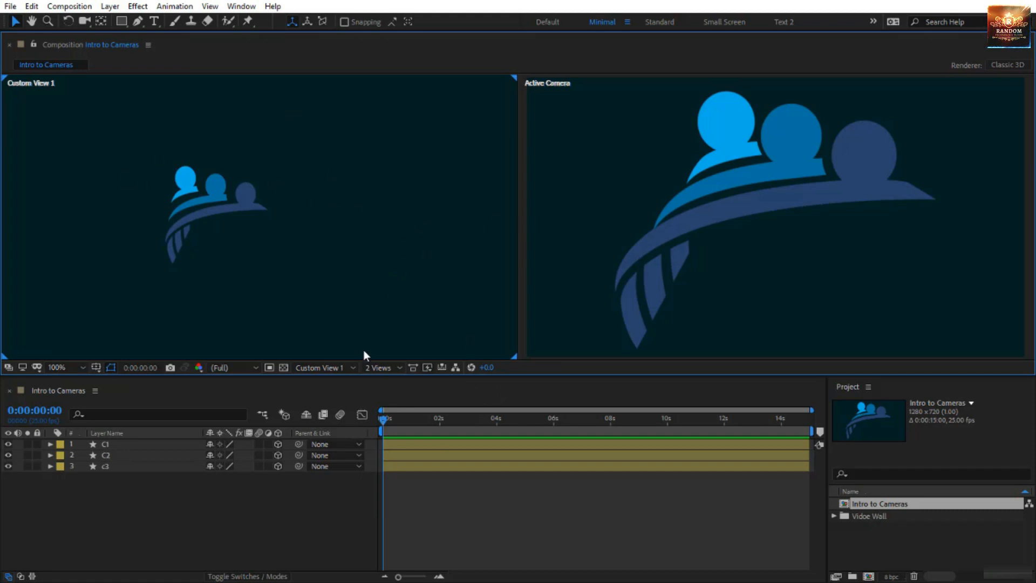
pyautogui.click(322, 370)
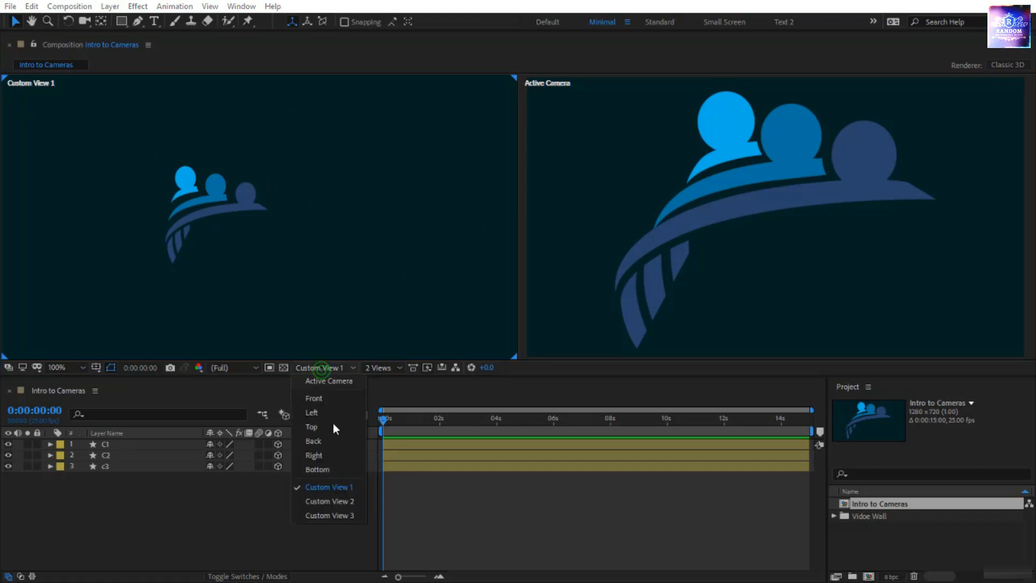
pyautogui.click(334, 488)
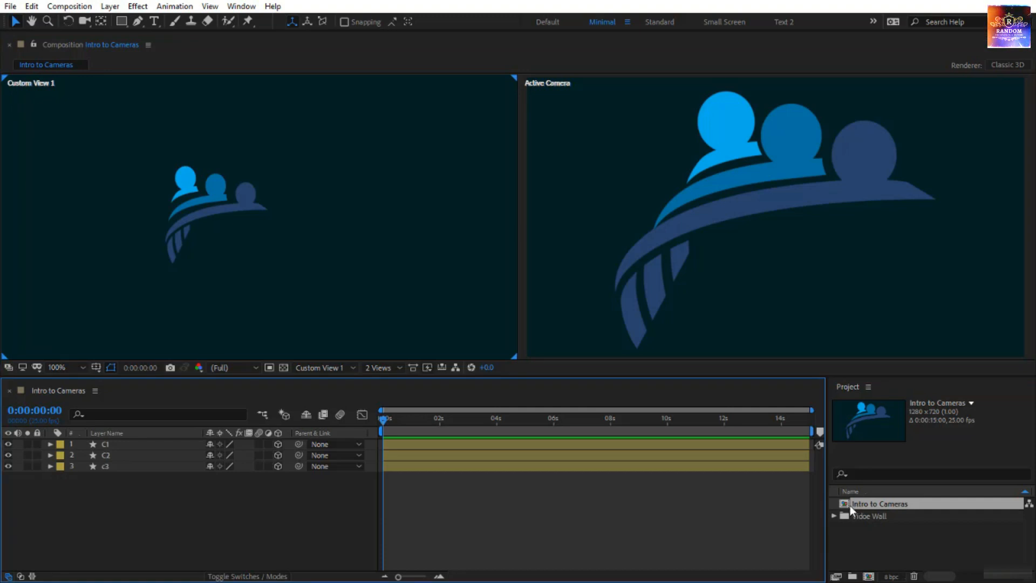
pyautogui.doubleClick(847, 505)
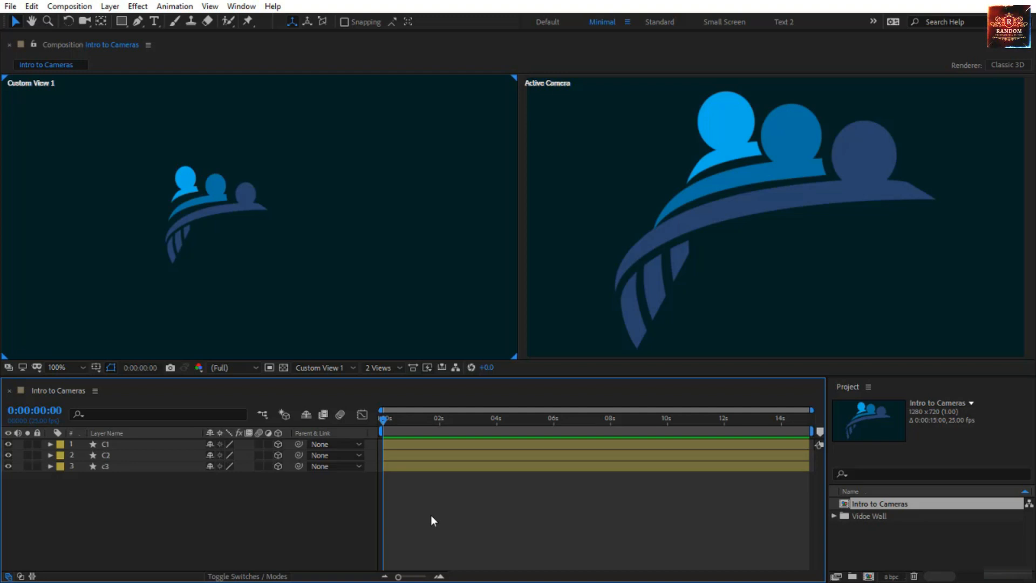
pyautogui.hotkey('shift', '/')
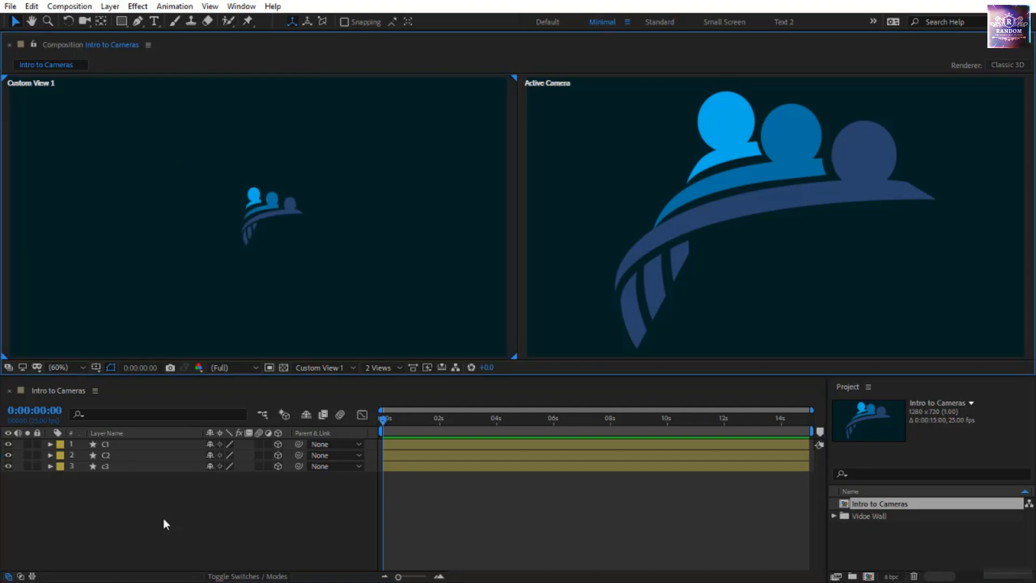
# Add a new Two-Node Camera named Camera 1 with the 50mm preset to the Intro to Cameras composition
pyautogui.rightClick(227, 503)
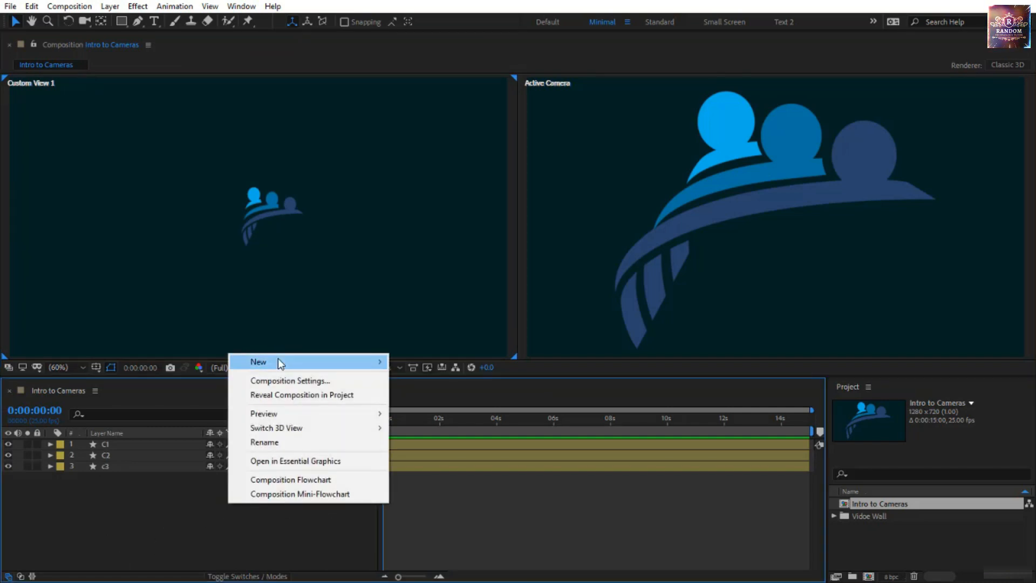
pyautogui.moveTo(278, 361)
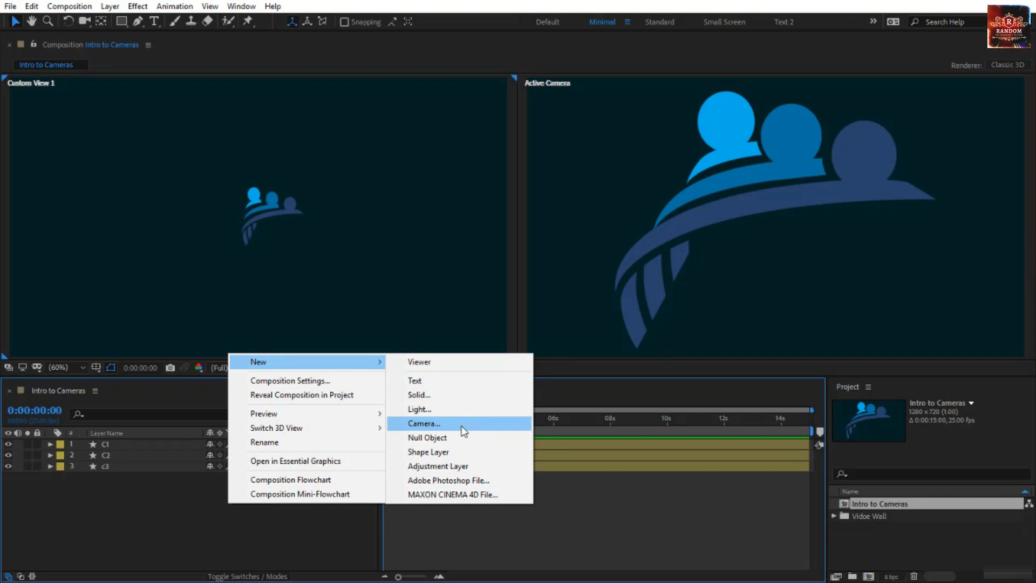
pyautogui.click(110, 7)
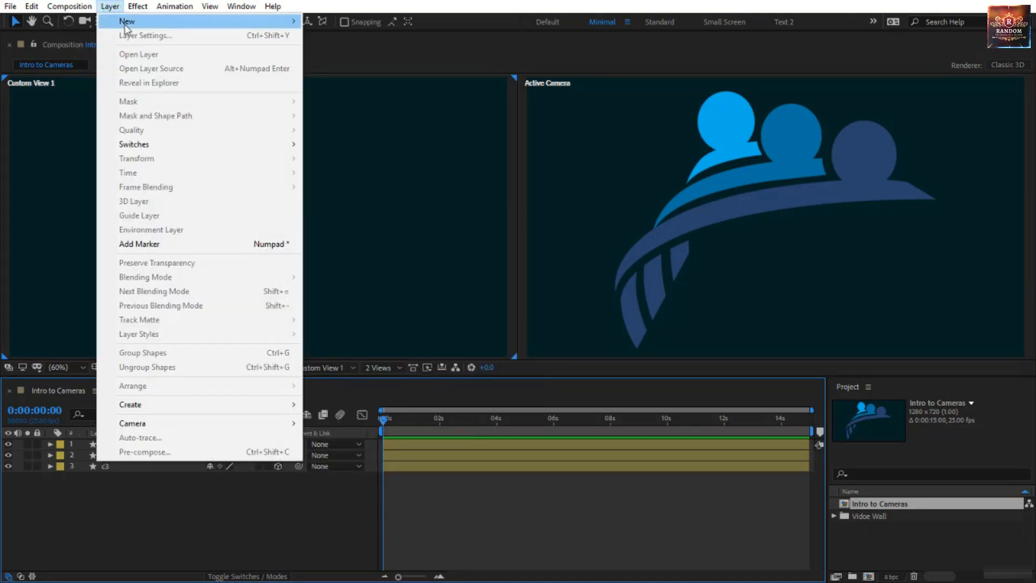
pyautogui.moveTo(125, 25)
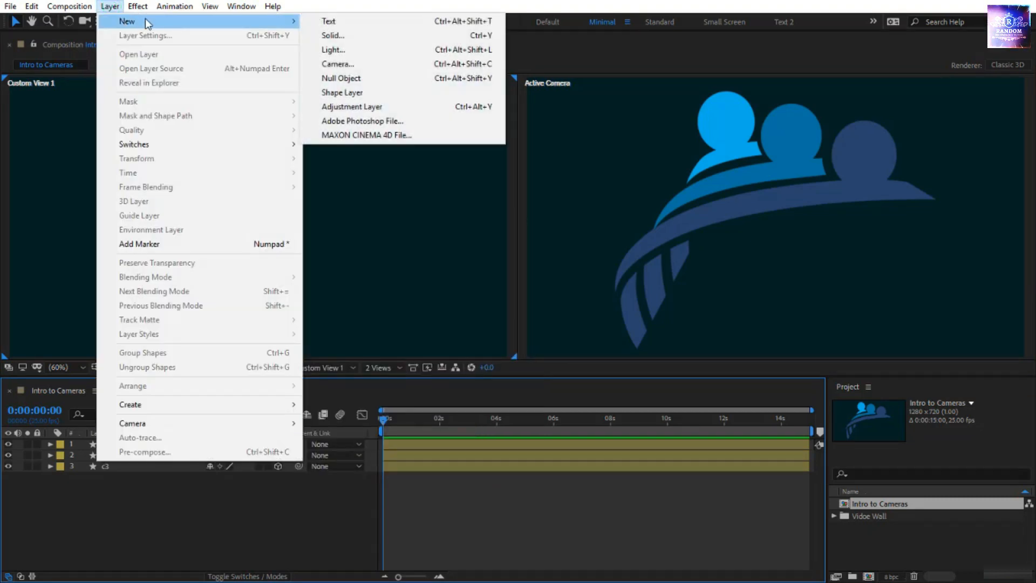
pyautogui.click(355, 65)
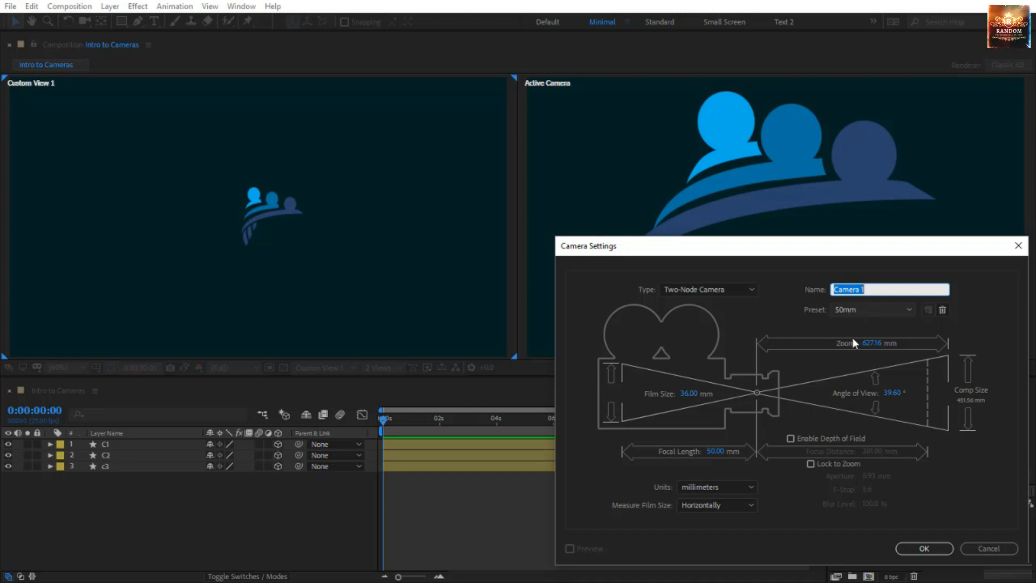
pyautogui.click(923, 549)
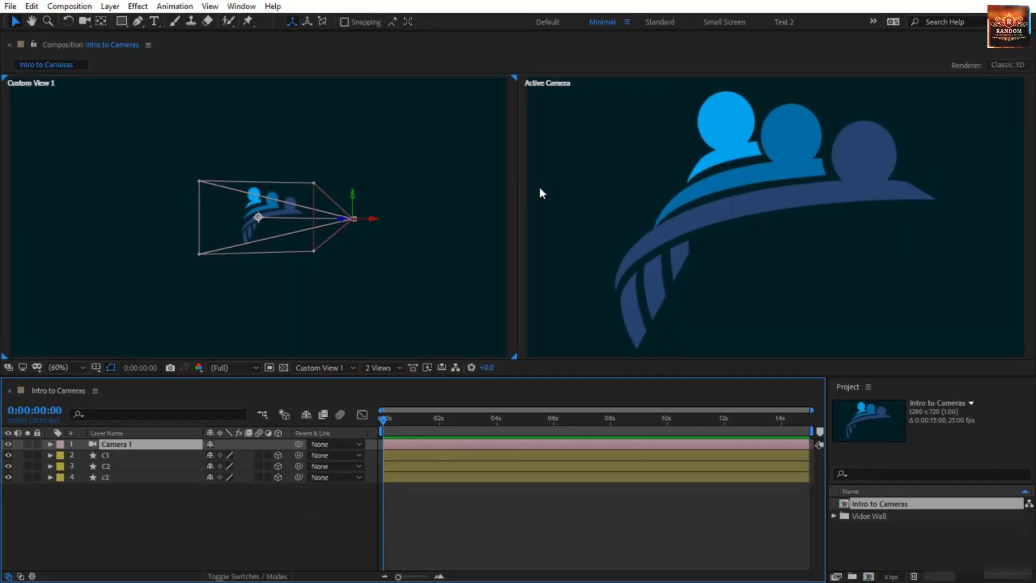
# Switch the Active Camera view to Camera 1 and back to Active Camera
pyautogui.click(606, 201)
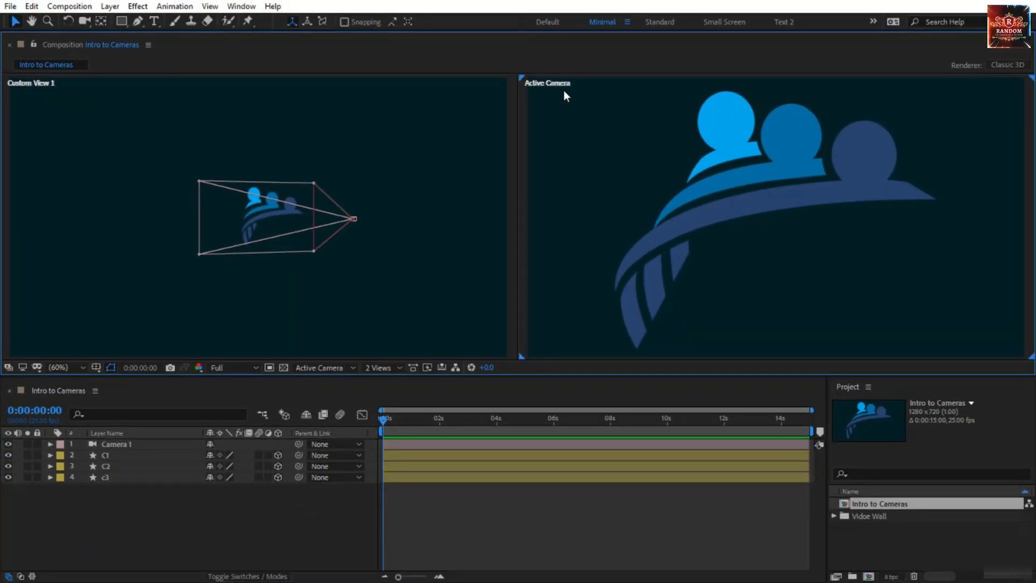
pyautogui.click(339, 369)
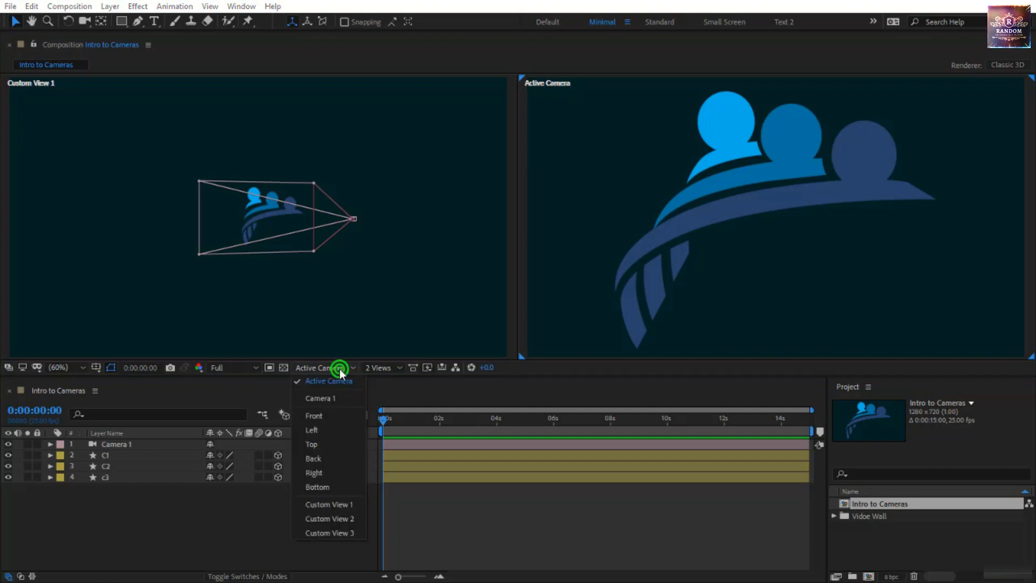
pyautogui.click(334, 403)
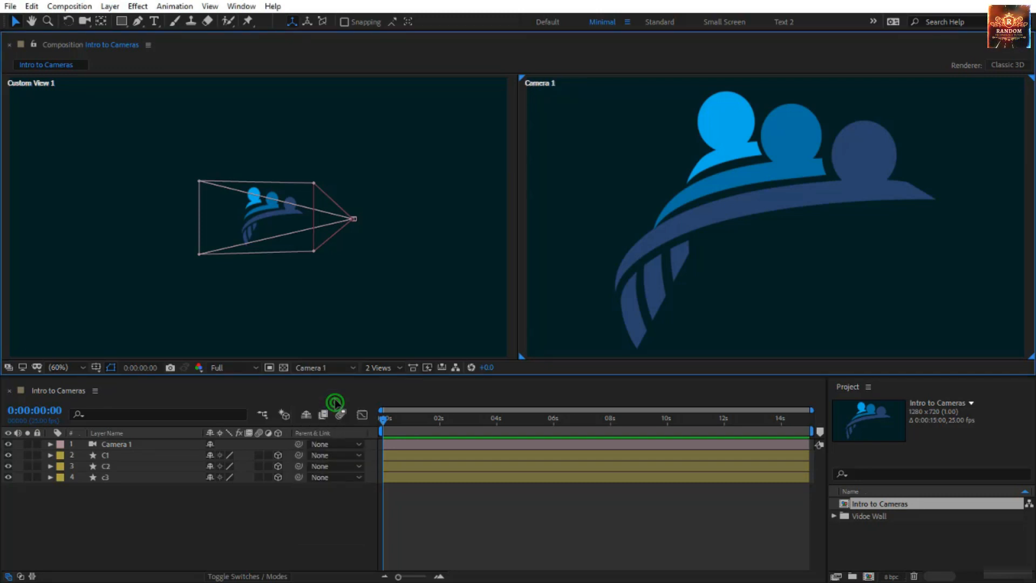
pyautogui.click(331, 367)
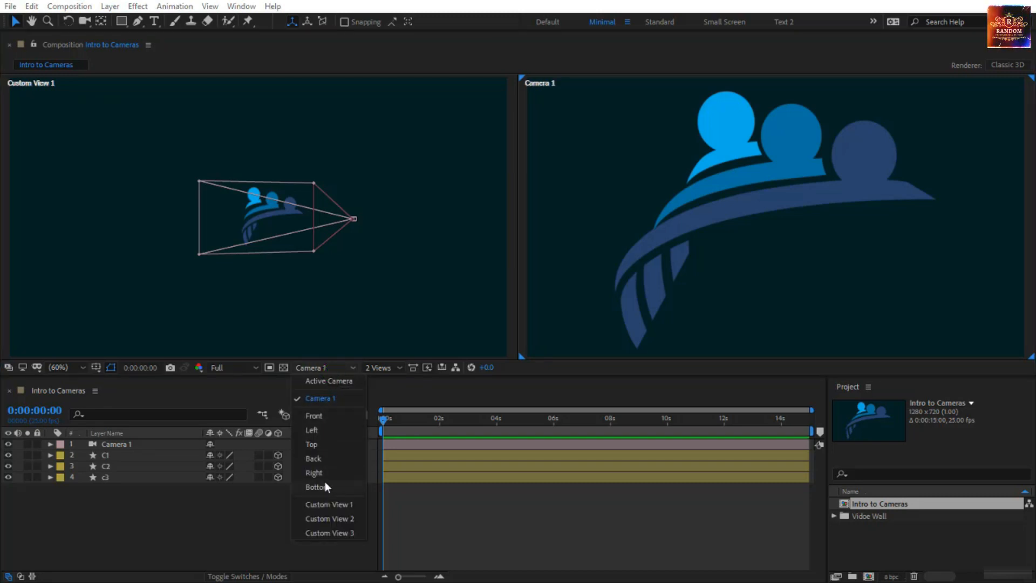
pyautogui.click(331, 383)
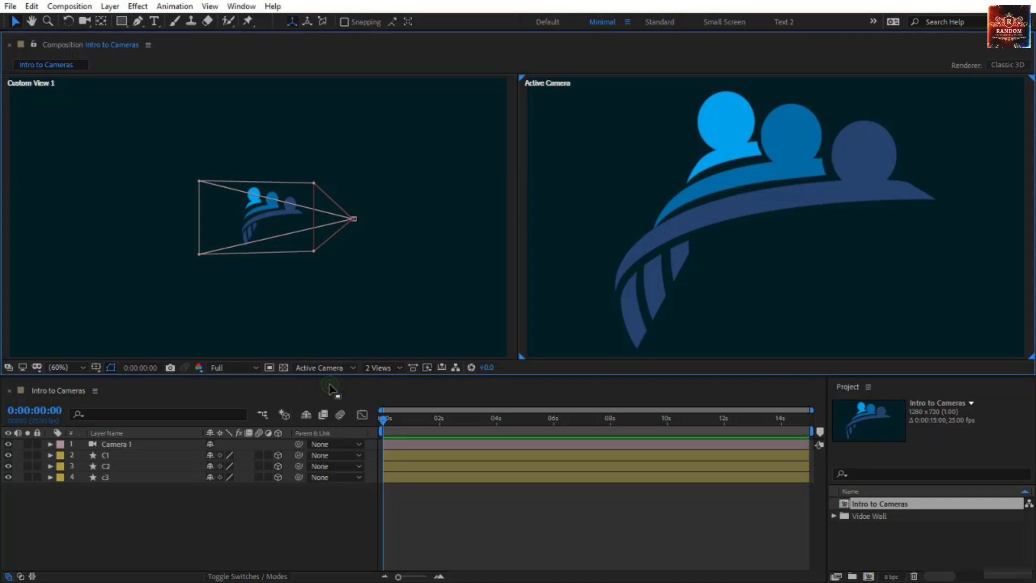
# Open Camera 1's settings, try the One-Node Camera type and set the type back to Two-Node Camera
pyautogui.doubleClick(128, 445)
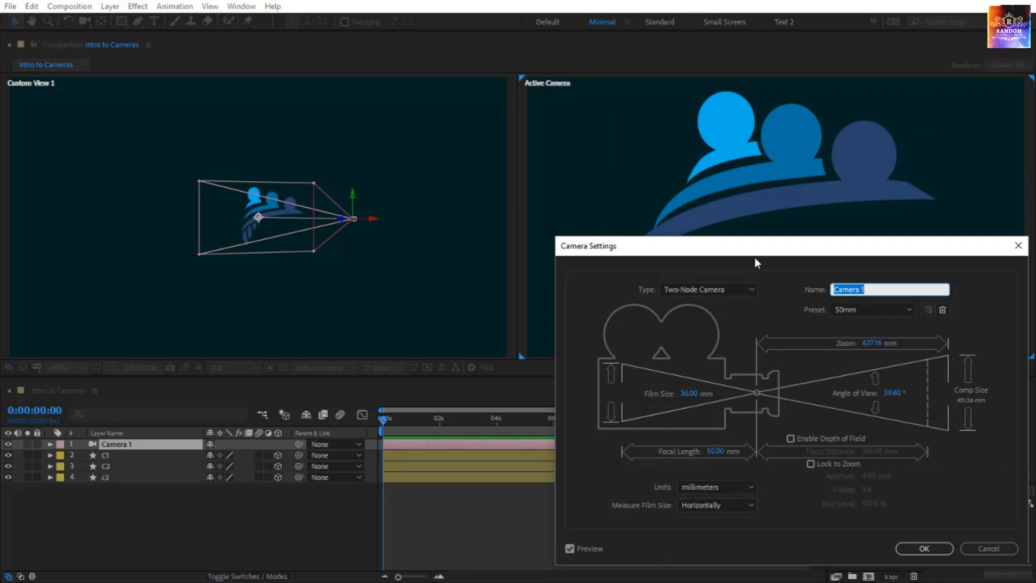
pyautogui.click(721, 289)
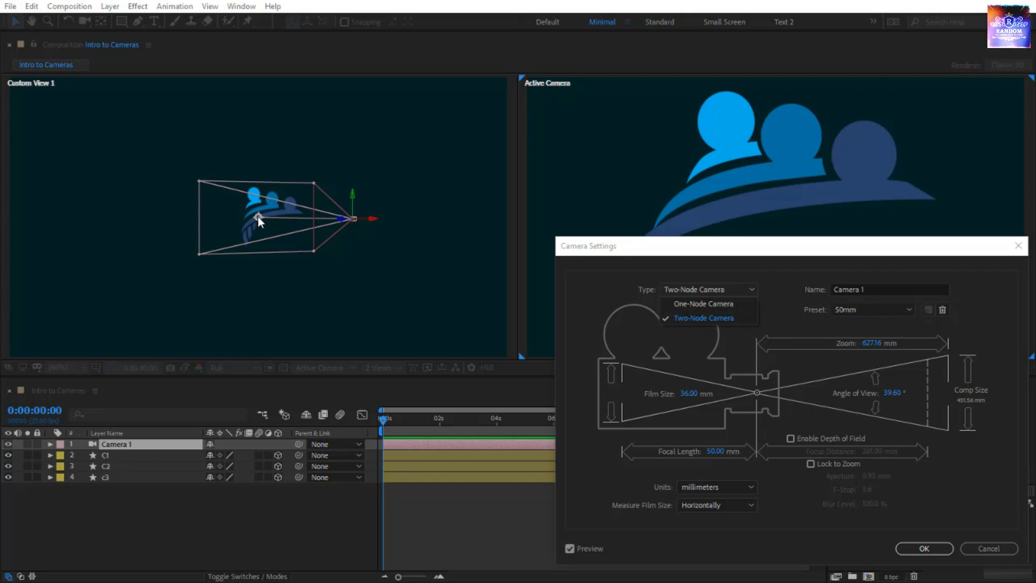
pyautogui.click(690, 305)
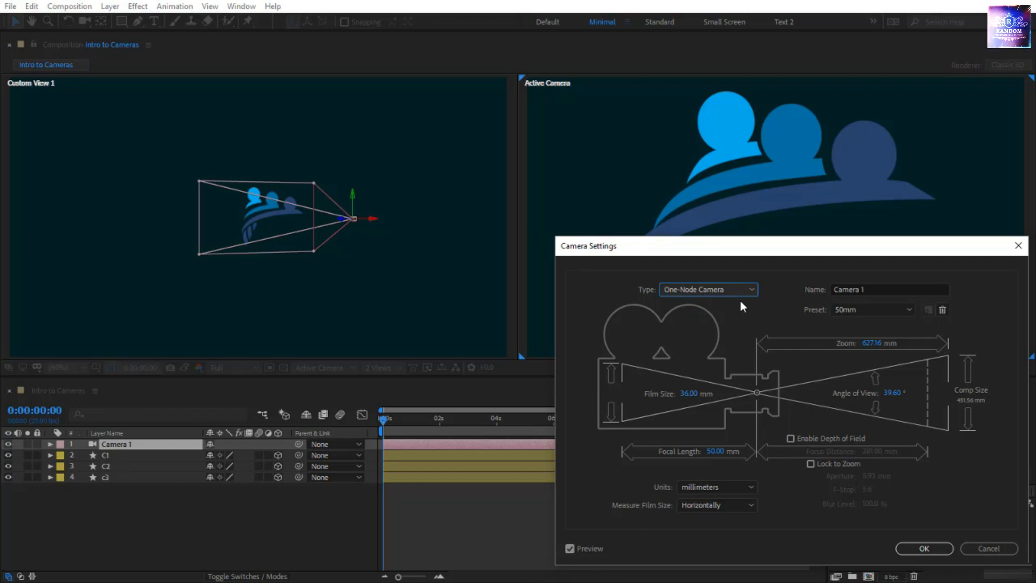
pyautogui.click(688, 291)
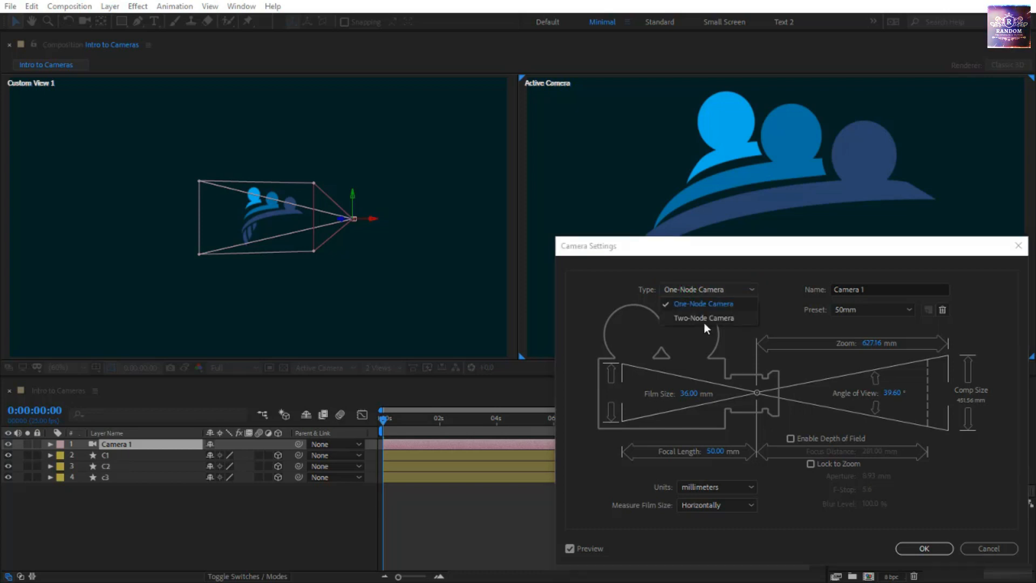
pyautogui.click(702, 318)
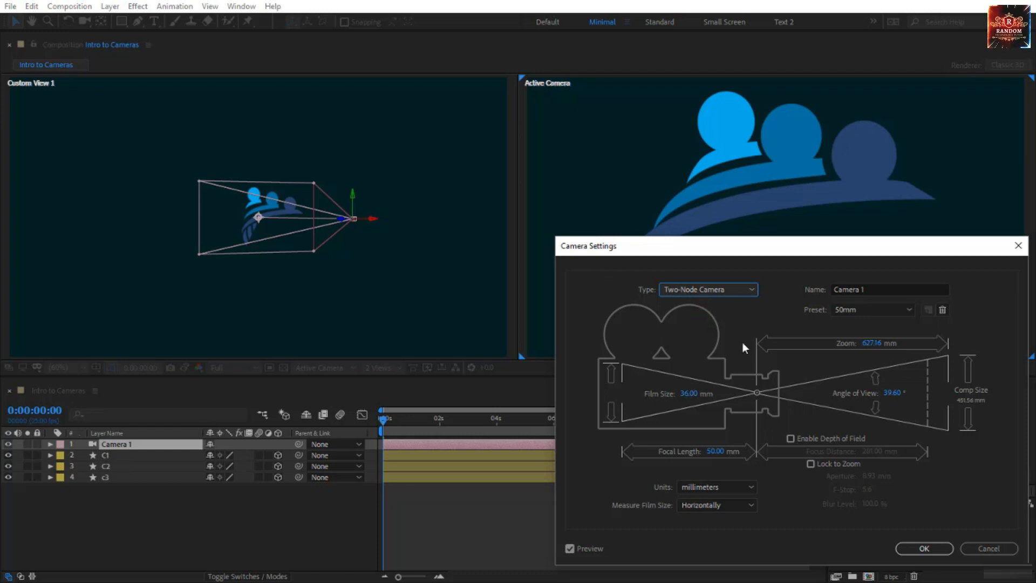
# Look through the lens presets keeping 50mm, and switch the camera units to pixels and back to millimeters
pyautogui.click(857, 313)
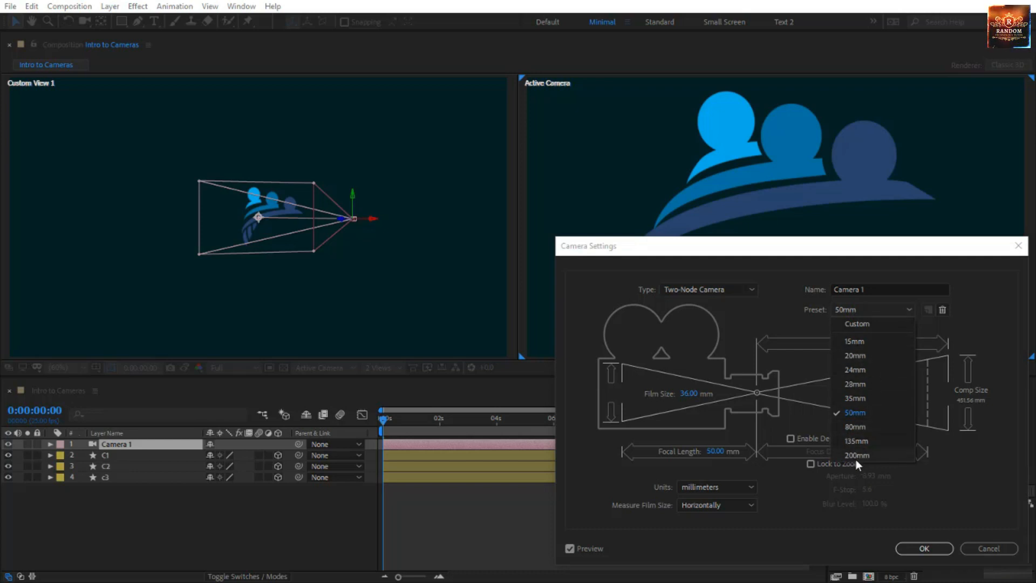
pyautogui.click(809, 365)
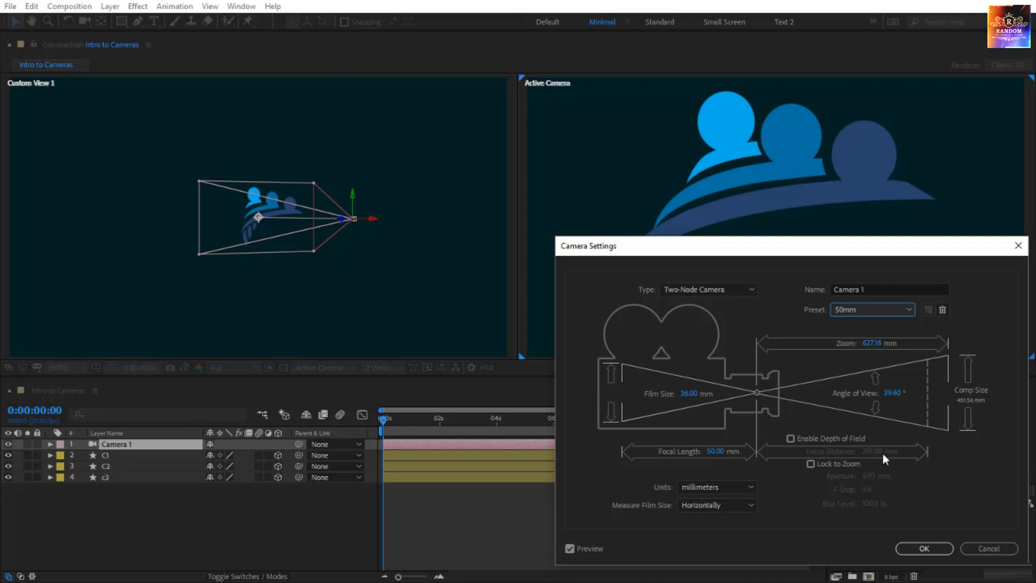
pyautogui.click(696, 487)
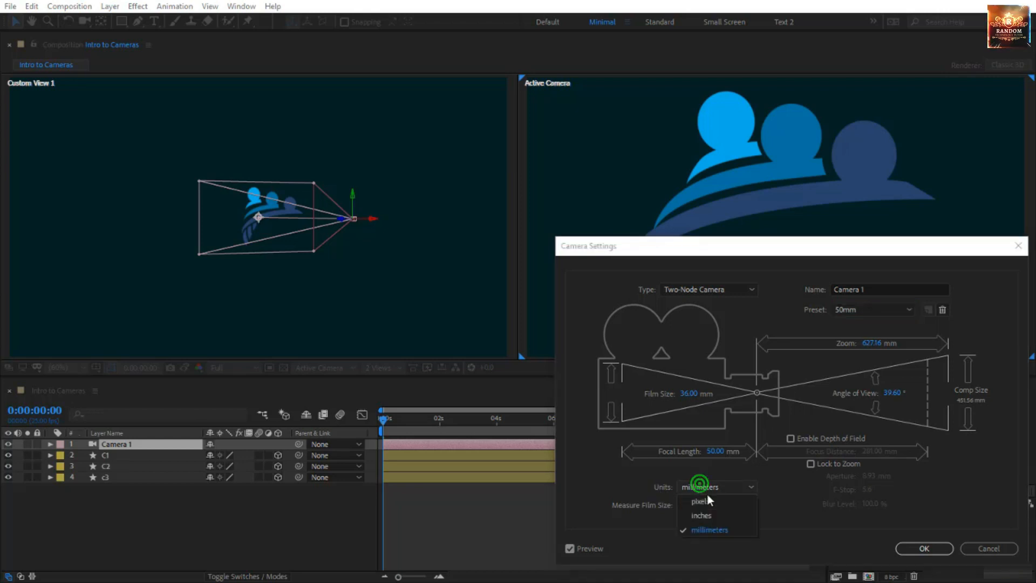
pyautogui.click(712, 504)
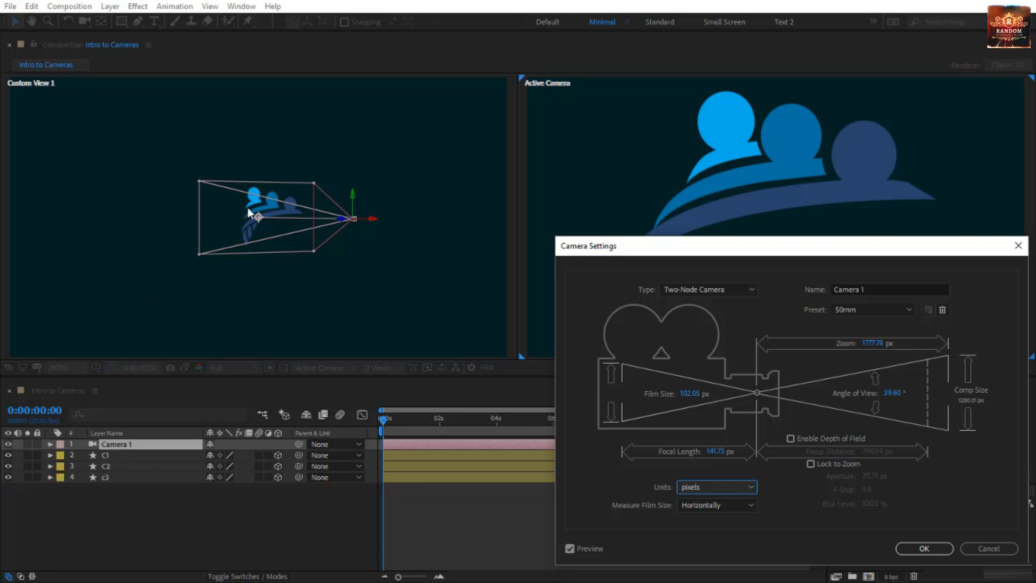
pyautogui.click(709, 487)
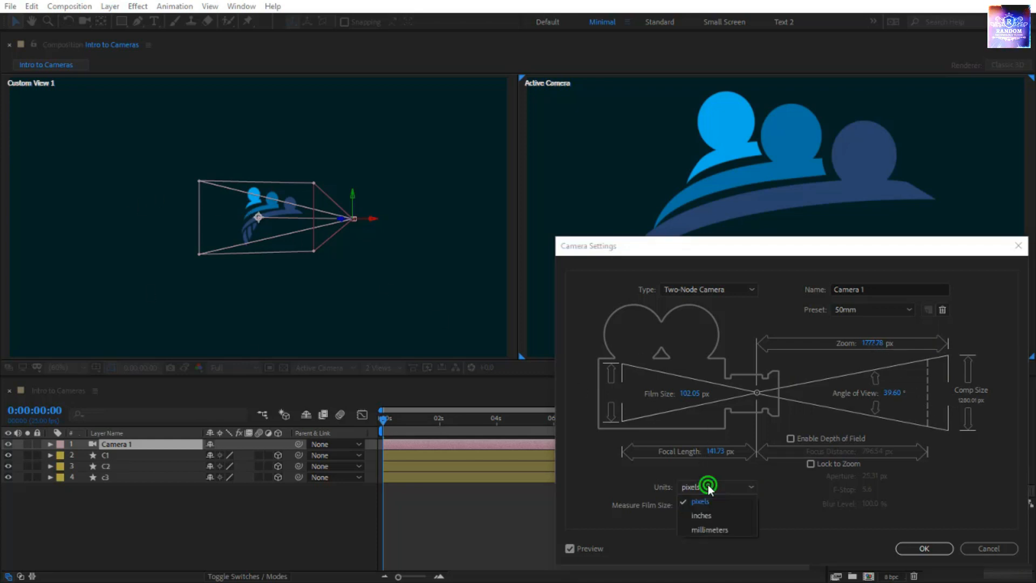
pyautogui.click(713, 529)
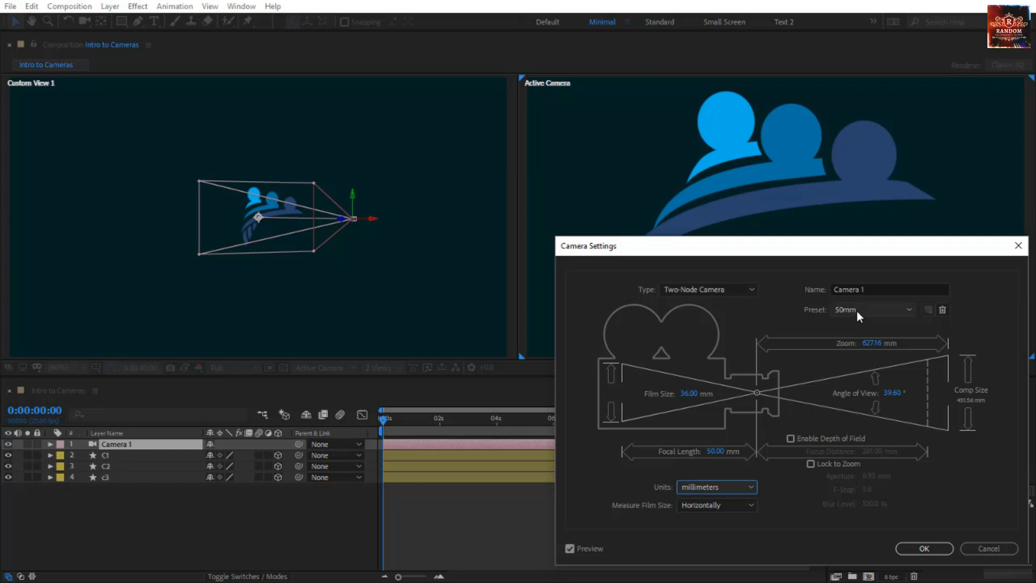
# Enable Depth of Field for Camera 1
pyautogui.click(791, 437)
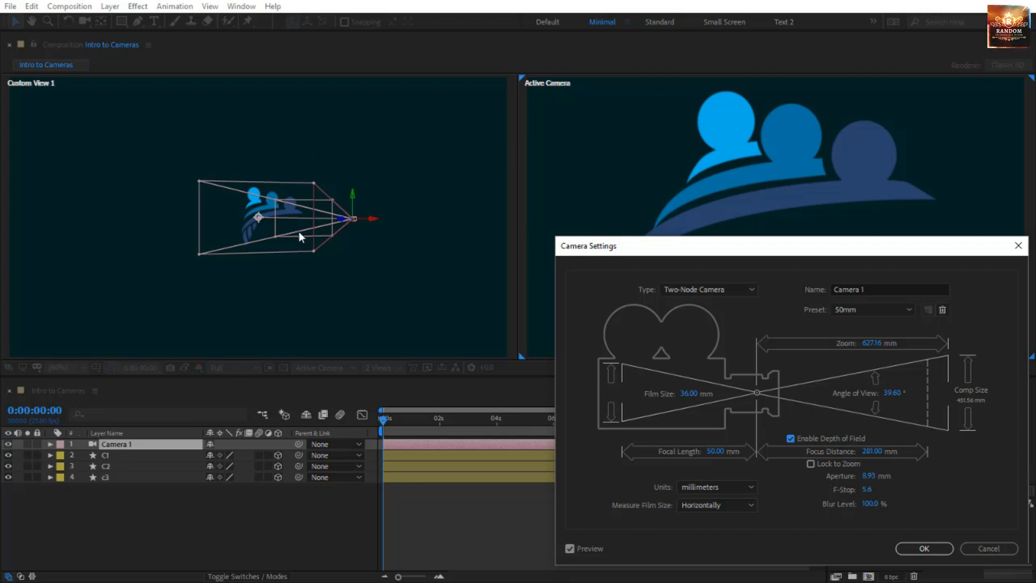
# Set Camera 1's focus distance to 86 mm and disable Depth of Field
pyautogui.moveTo(870, 452); pyautogui.dragTo(764, 469)
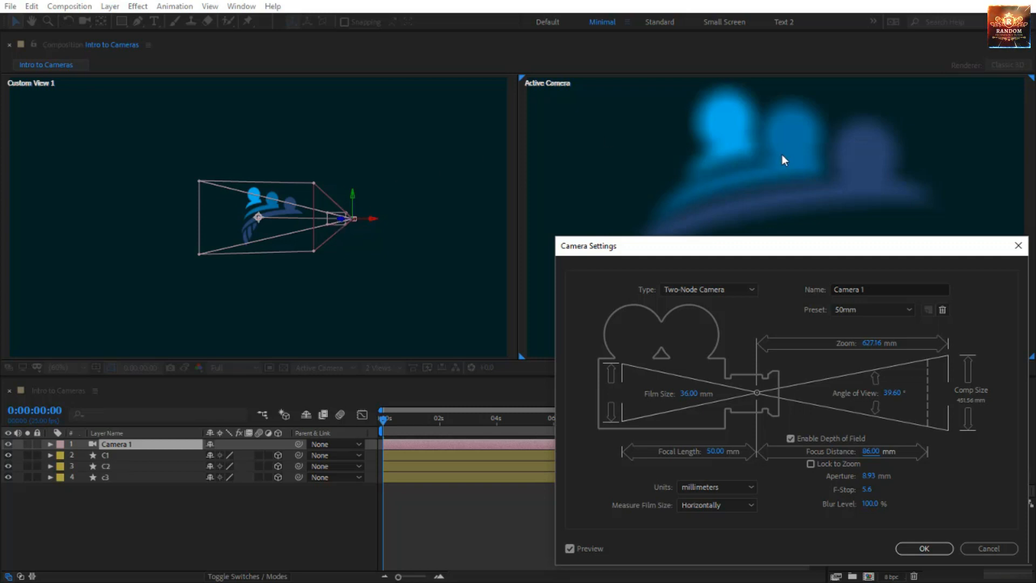
pyautogui.click(791, 439)
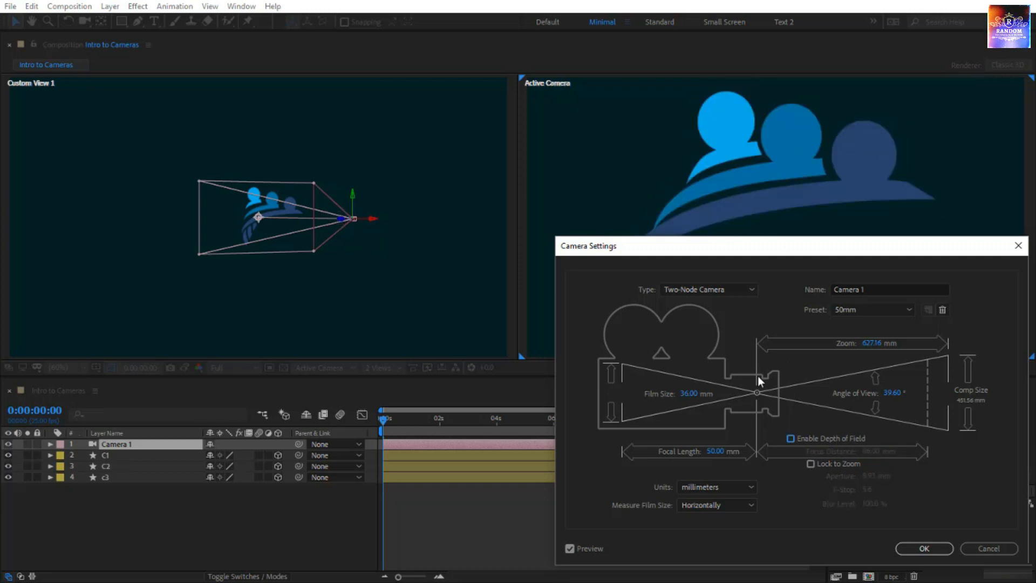
# Try the 15mm, 135mm and 200mm lens presets on Camera 1 and set the preset back to 50mm
pyautogui.click(866, 312)
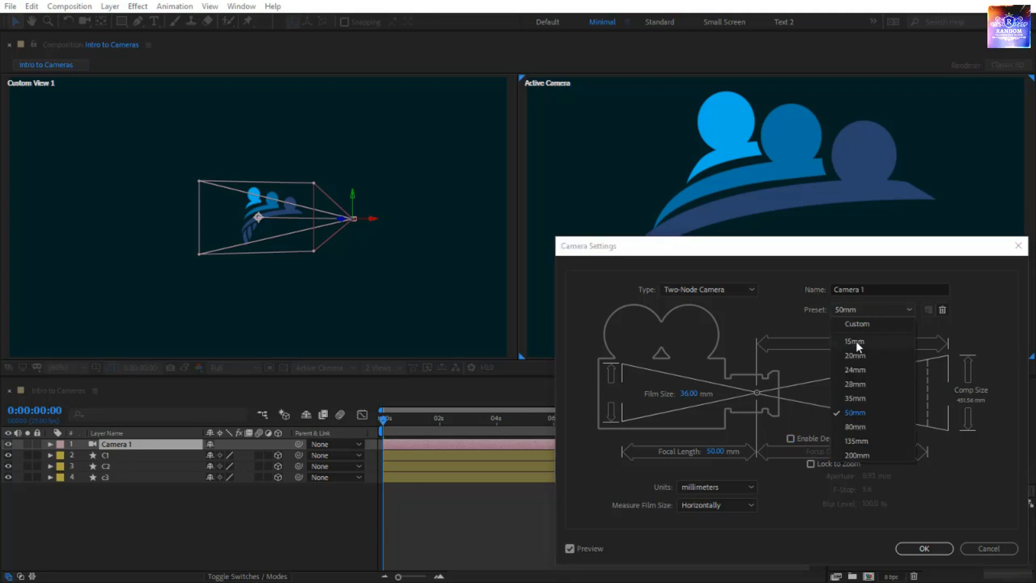
pyautogui.click(856, 342)
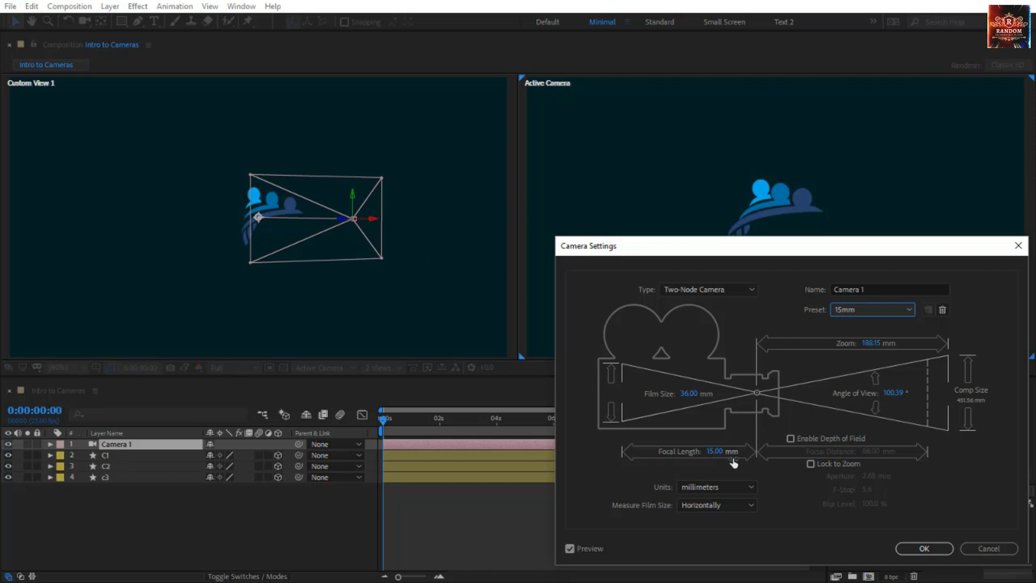
pyautogui.click(879, 309)
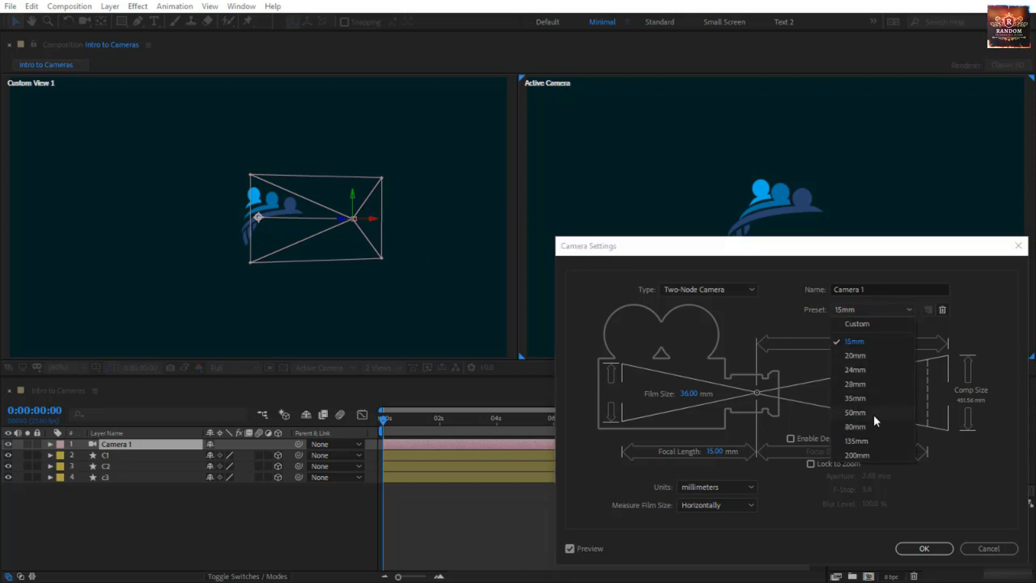
pyautogui.click(867, 438)
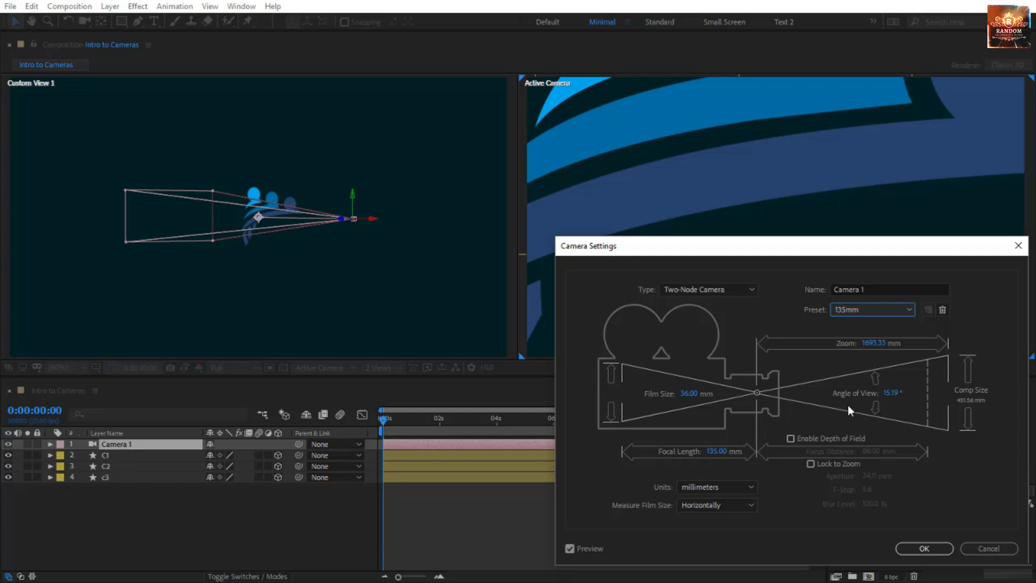
pyautogui.click(853, 309)
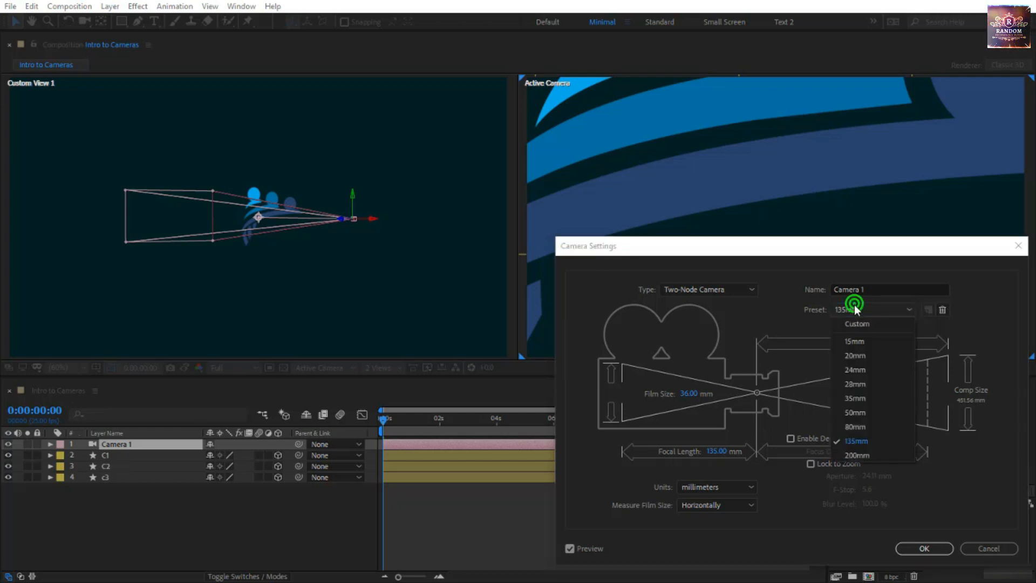
pyautogui.click(852, 454)
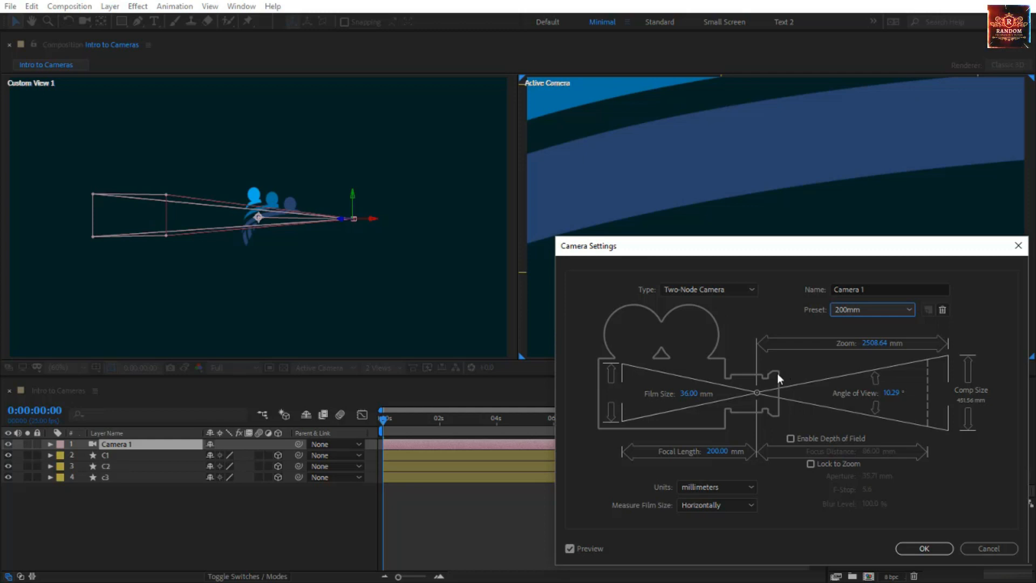
pyautogui.click(852, 309)
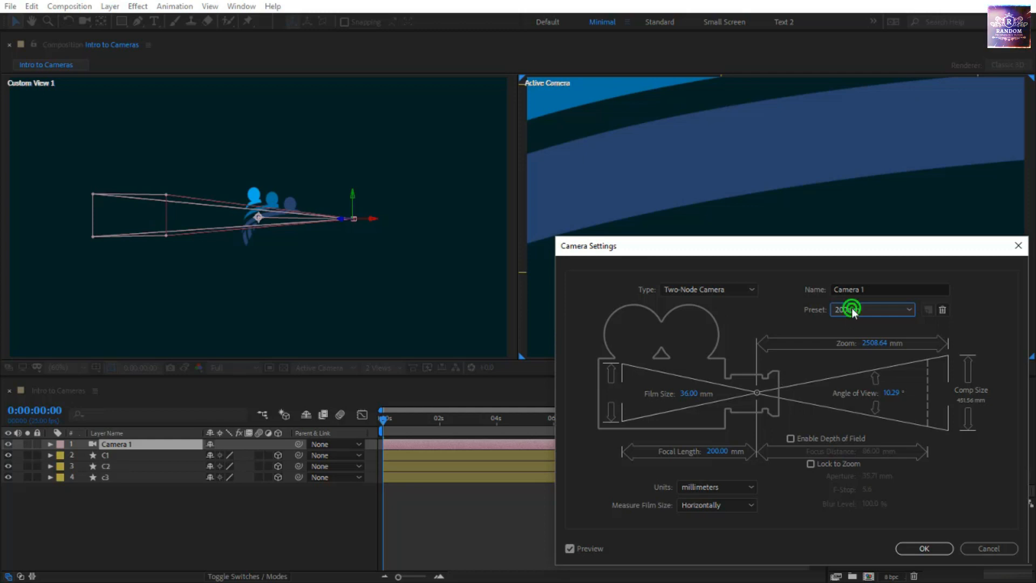
pyautogui.click(867, 416)
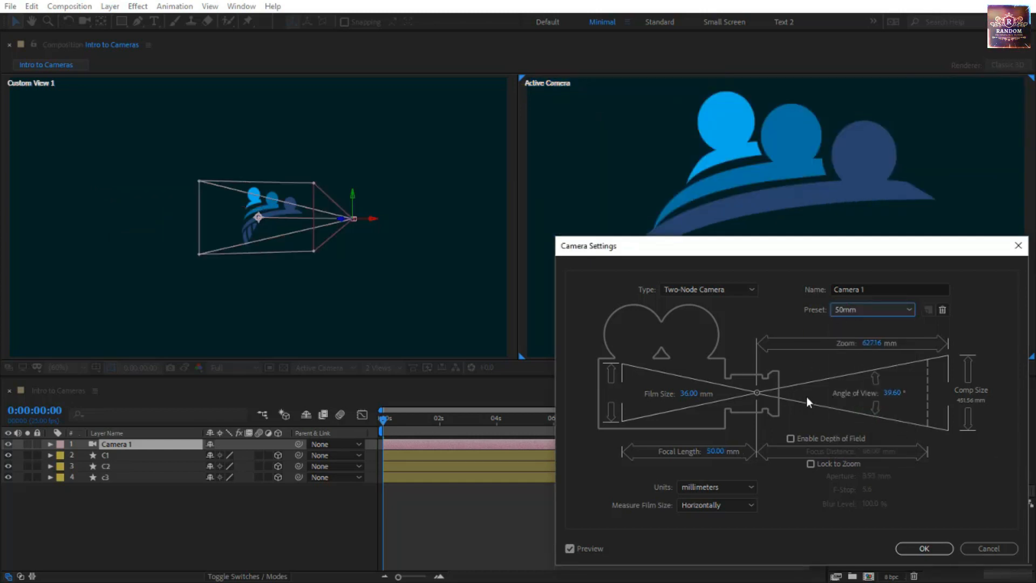
# Try angles of view of 73° and 24° and a film size of 114 mm, and apply Camera 1's settings with the 50mm preset restored
pyautogui.moveTo(892, 394); pyautogui.dragTo(917, 397)
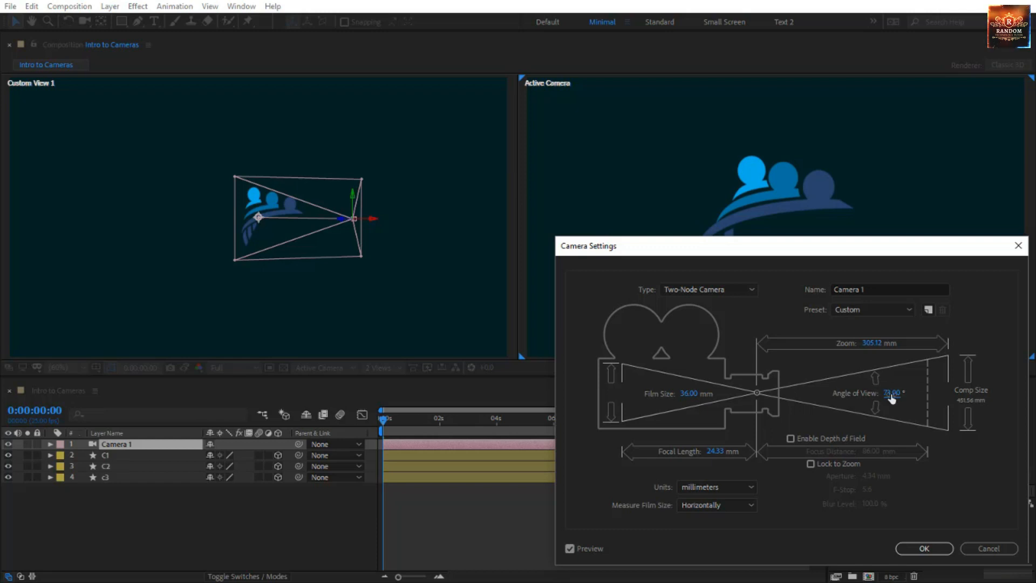
pyautogui.moveTo(892, 396); pyautogui.dragTo(827, 407)
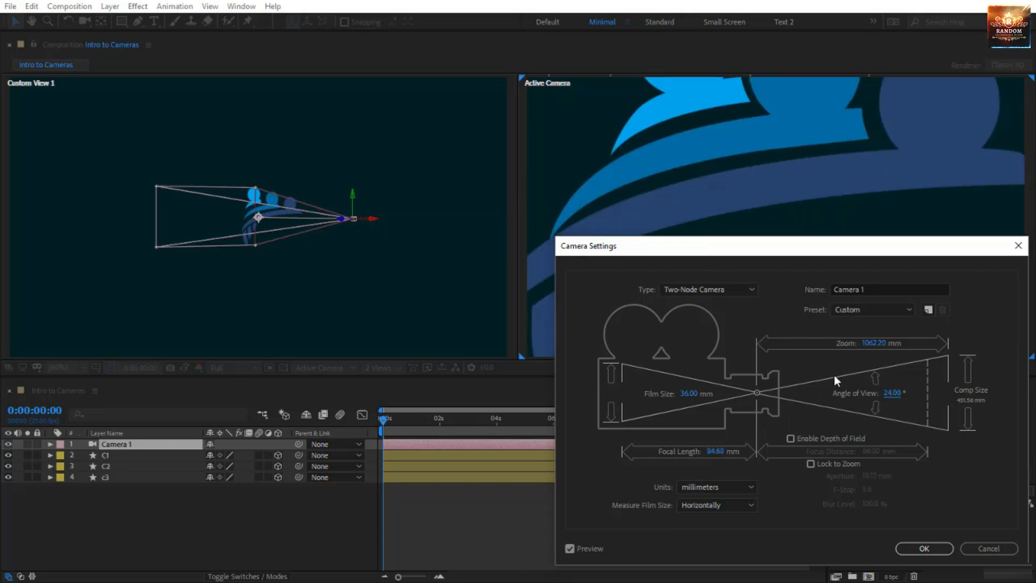
pyautogui.moveTo(689, 398); pyautogui.dragTo(738, 407)
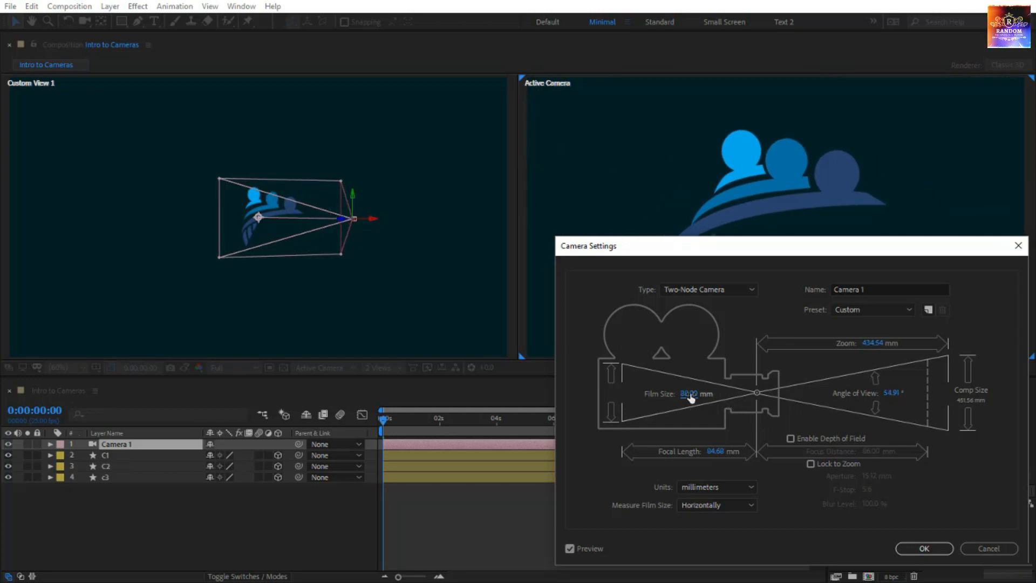
pyautogui.moveTo(691, 398); pyautogui.dragTo(703, 394)
pyautogui.moveTo(706, 395); pyautogui.dragTo(724, 395)
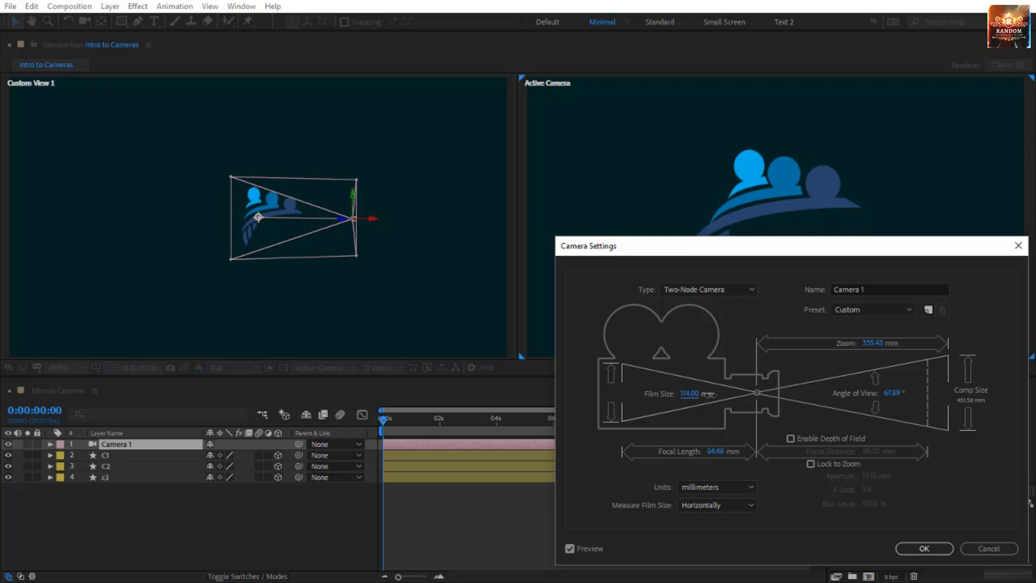
pyautogui.click(872, 310)
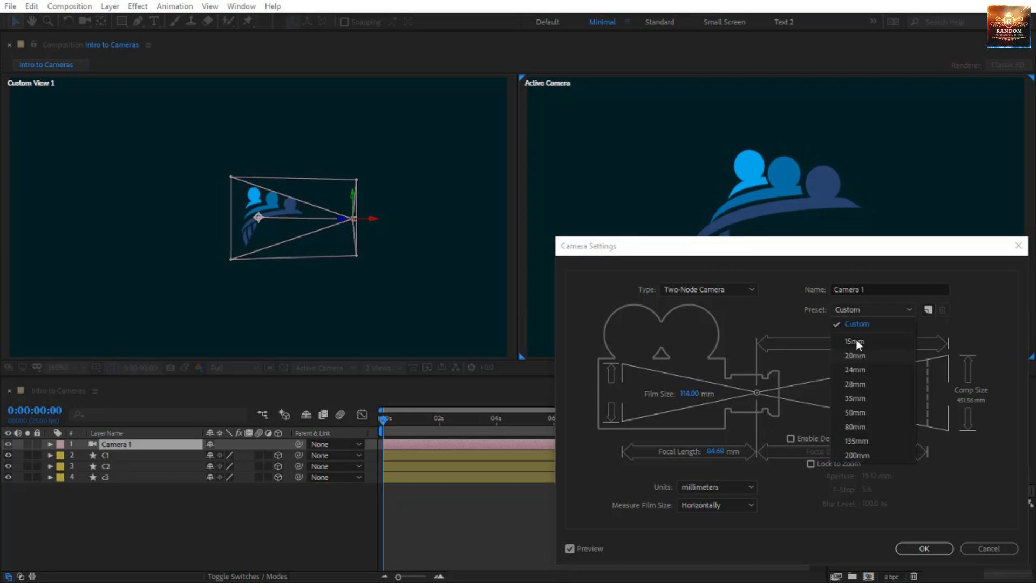
pyautogui.click(879, 413)
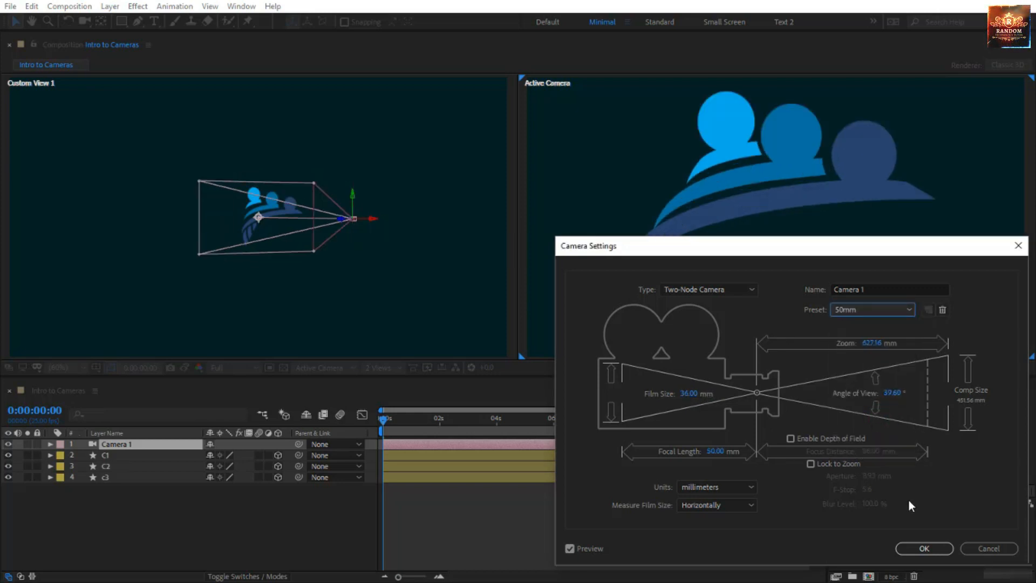
pyautogui.click(925, 547)
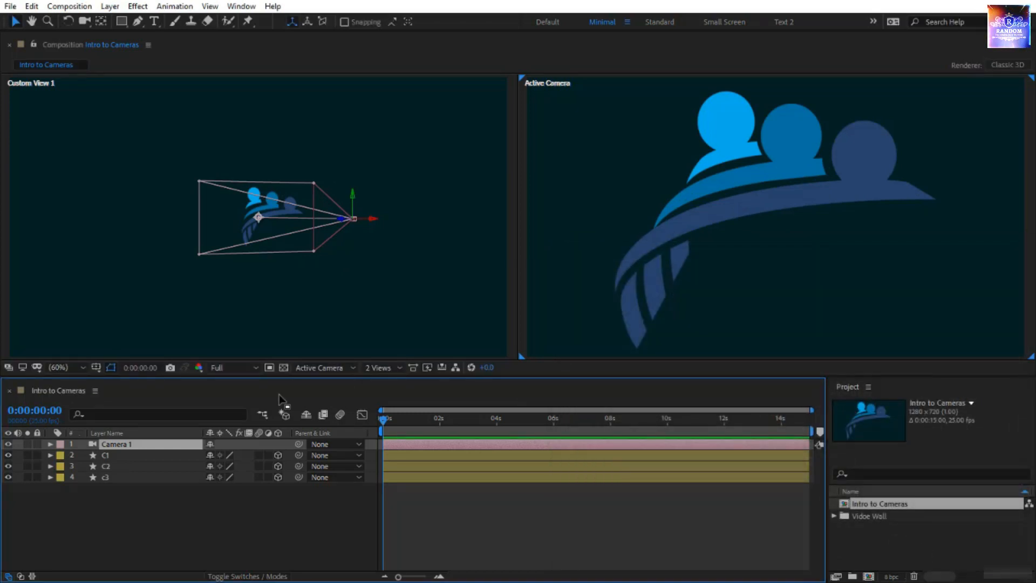
# Reopen Camera 1's settings and apply the 35mm lens preset
pyautogui.doubleClick(170, 444)
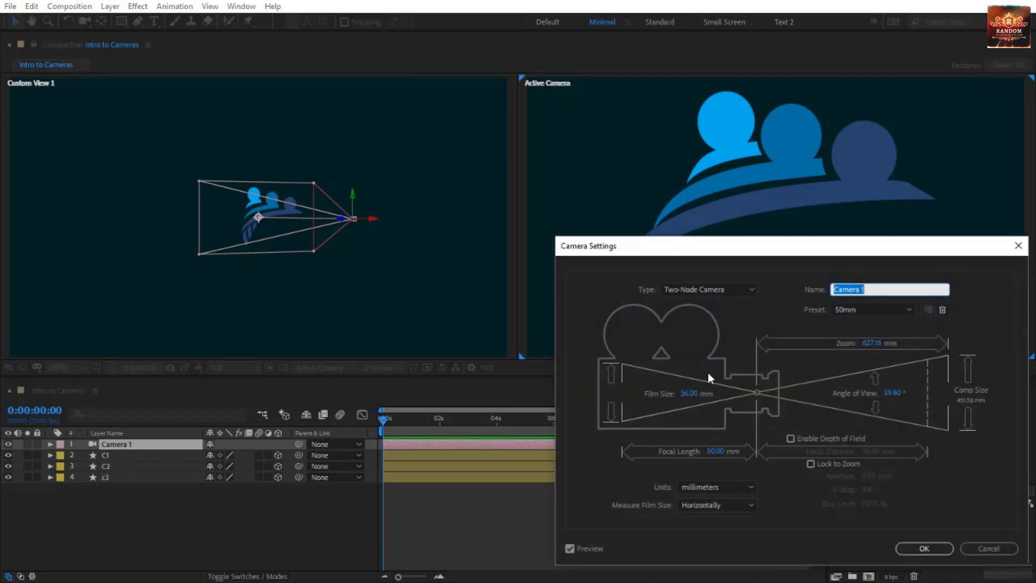
pyautogui.click(875, 305)
pyautogui.click(871, 397)
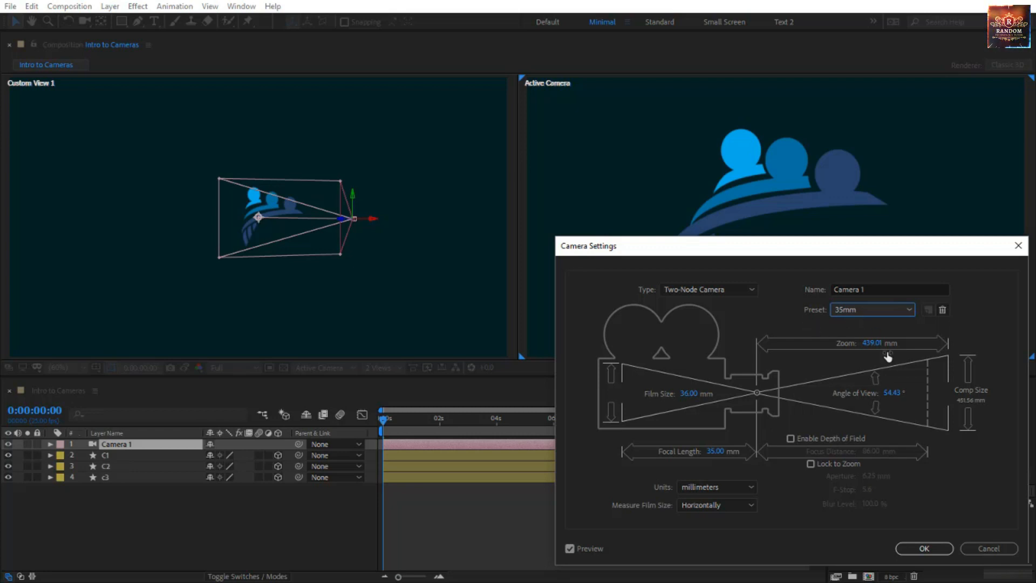
pyautogui.click(910, 553)
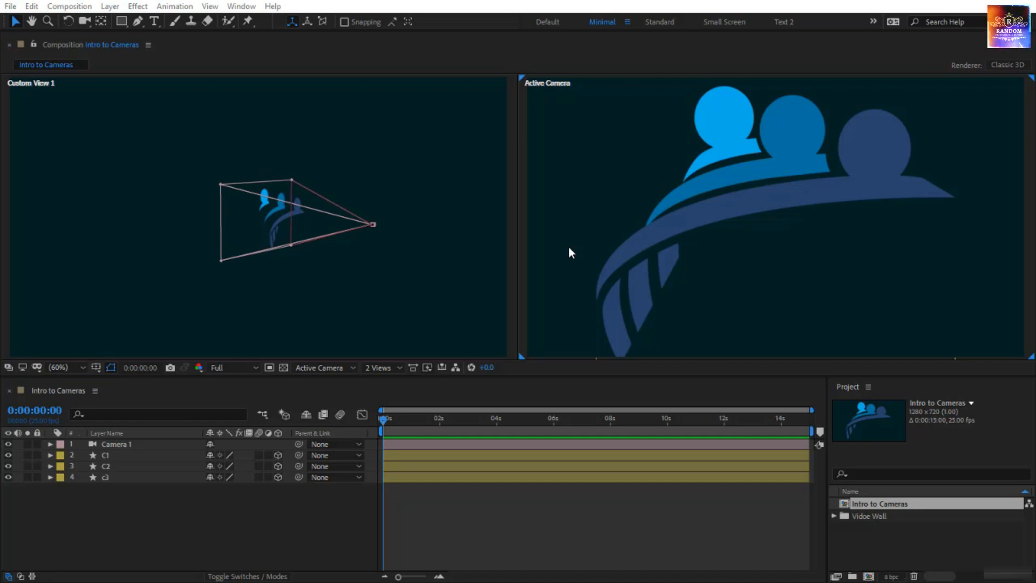
pyautogui.click(367, 145)
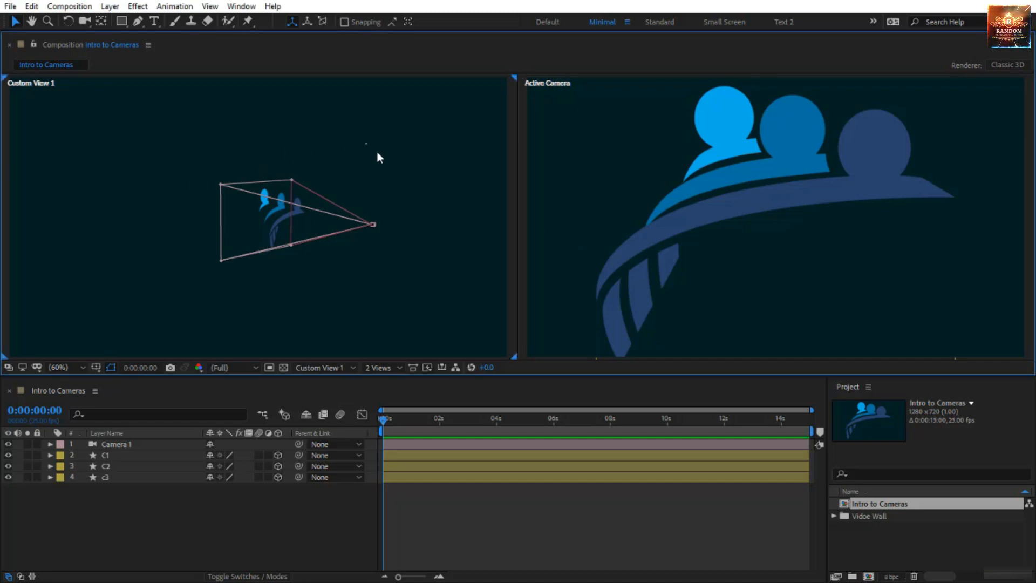
pyautogui.click(588, 205)
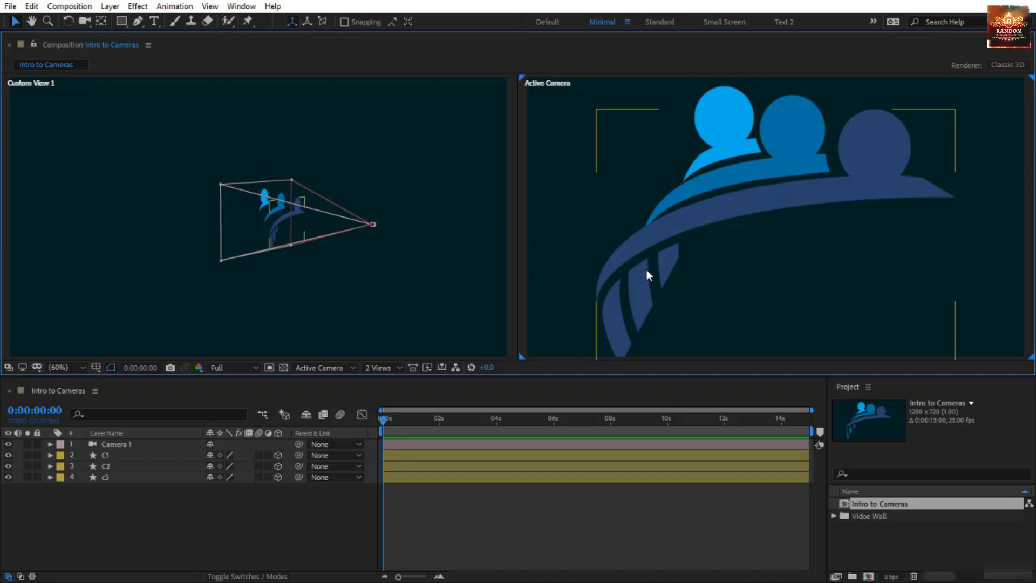
pyautogui.rightClick(280, 523)
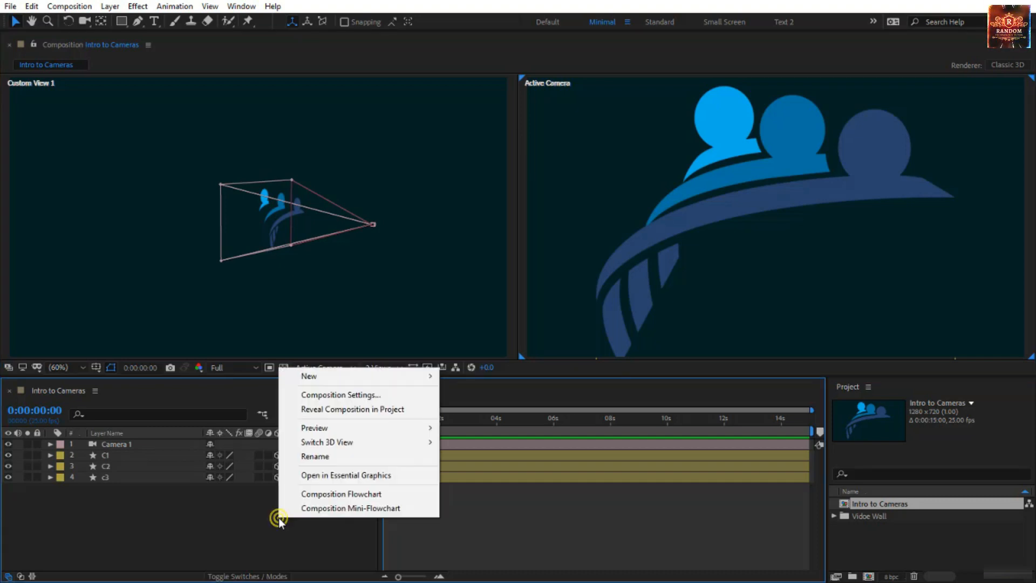
pyautogui.moveTo(371, 372)
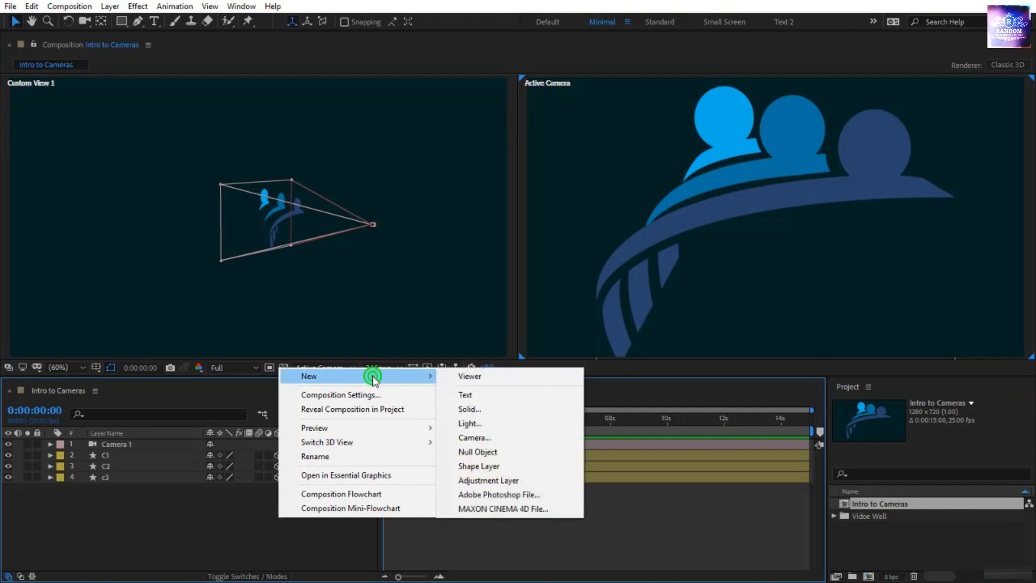
pyautogui.click(496, 436)
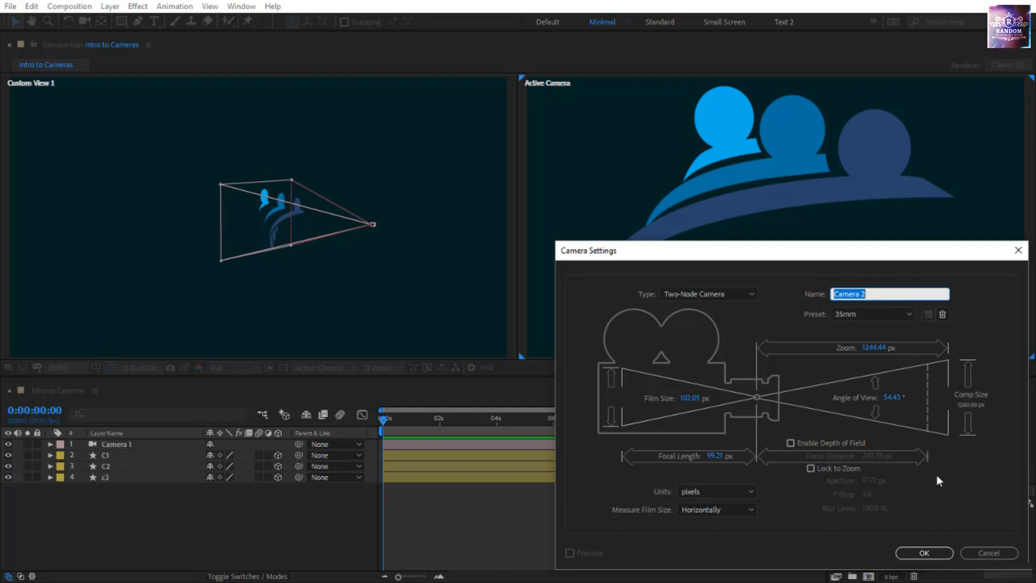
pyautogui.click(983, 555)
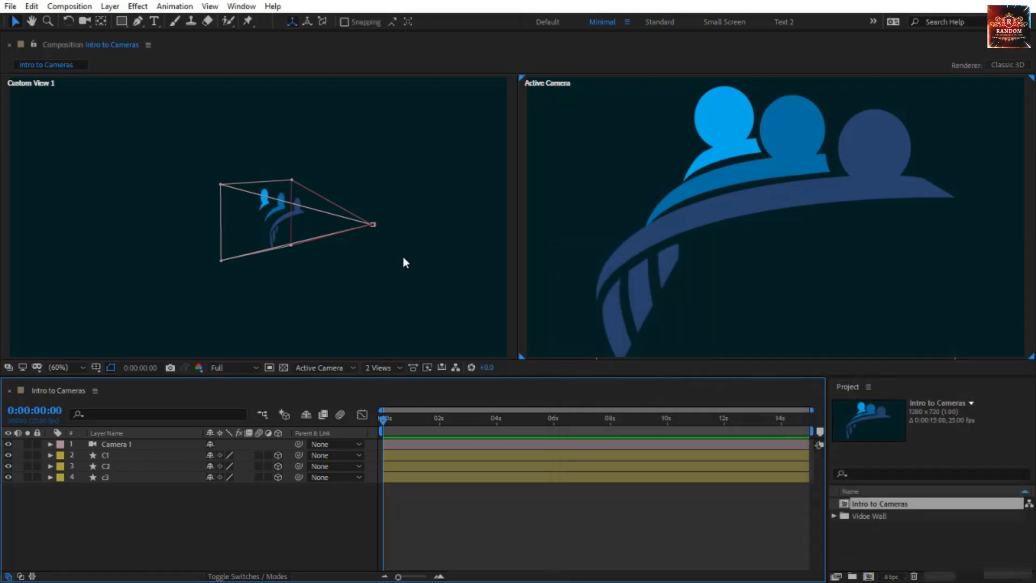
# Select Camera 1 and orbit Custom View 1 around the scene with the Orbit Camera Tool
pyautogui.click(370, 225)
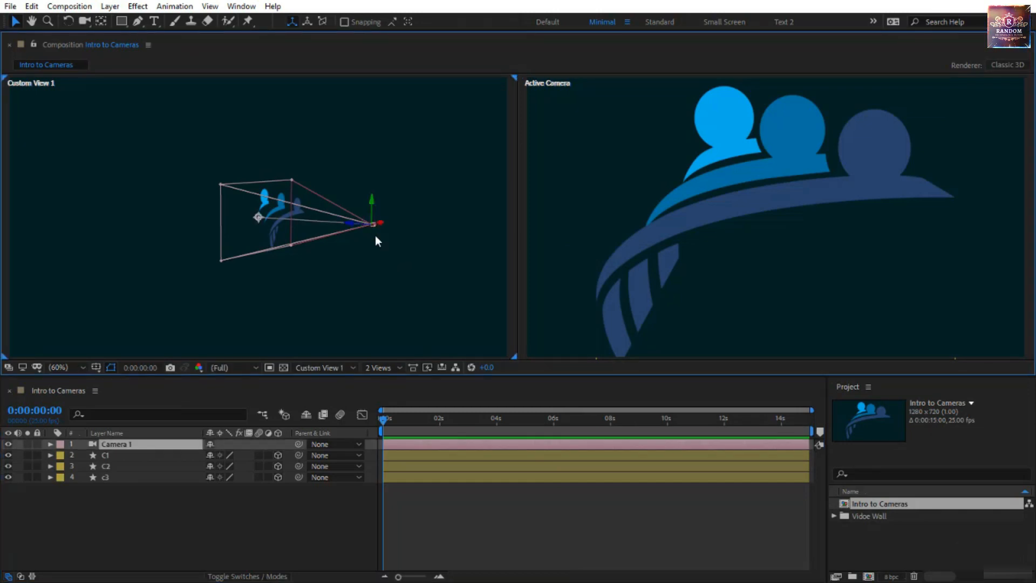
pyautogui.moveTo(84, 21); pyautogui.dragTo(135, 35)
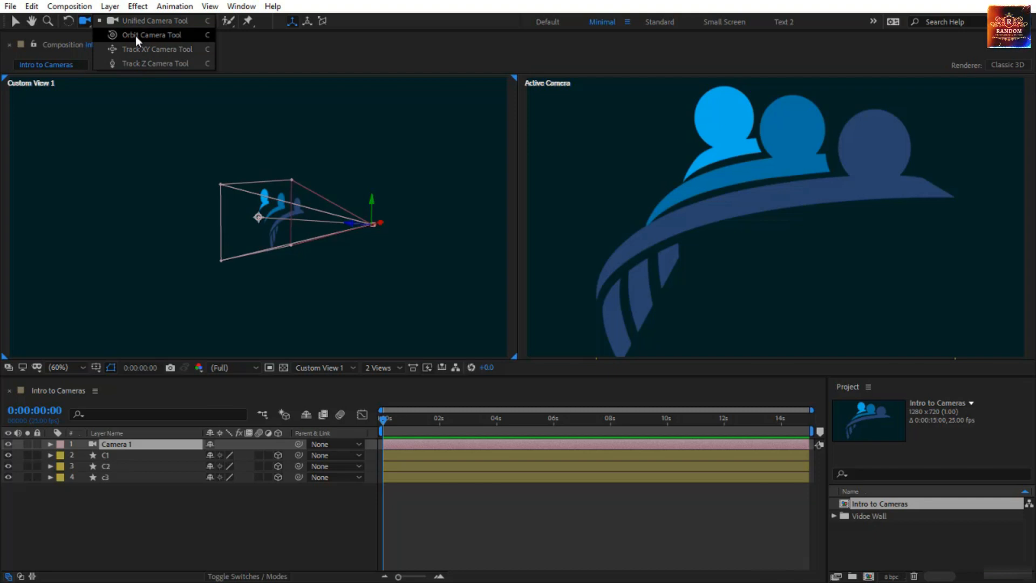
pyautogui.moveTo(134, 36); pyautogui.dragTo(134, 35)
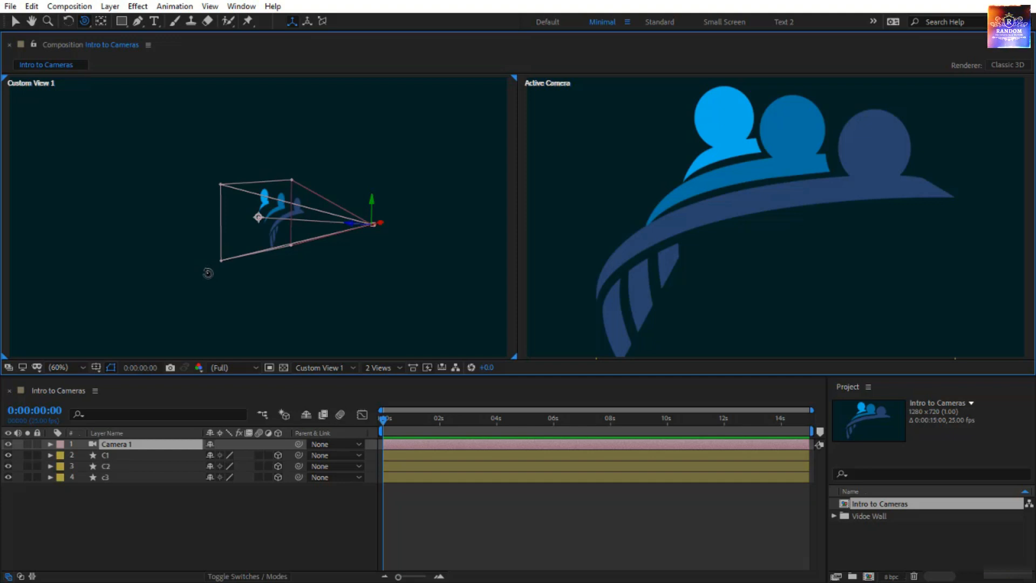
pyautogui.moveTo(208, 273); pyautogui.dragTo(279, 275)
# Expand Camera 1's Transform properties in the timeline
pyautogui.click(170, 442)
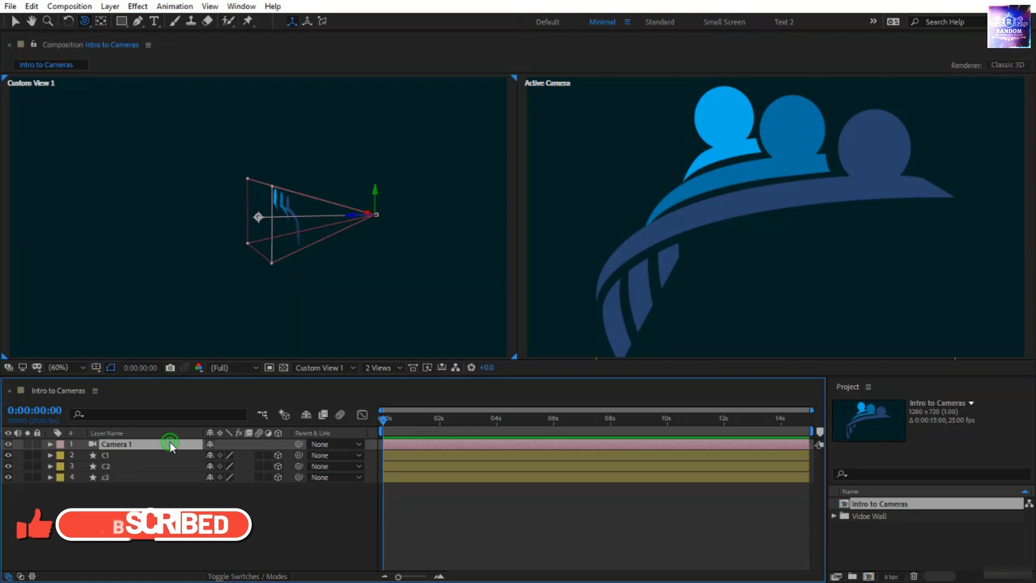
pyautogui.click(50, 444)
pyautogui.click(61, 455)
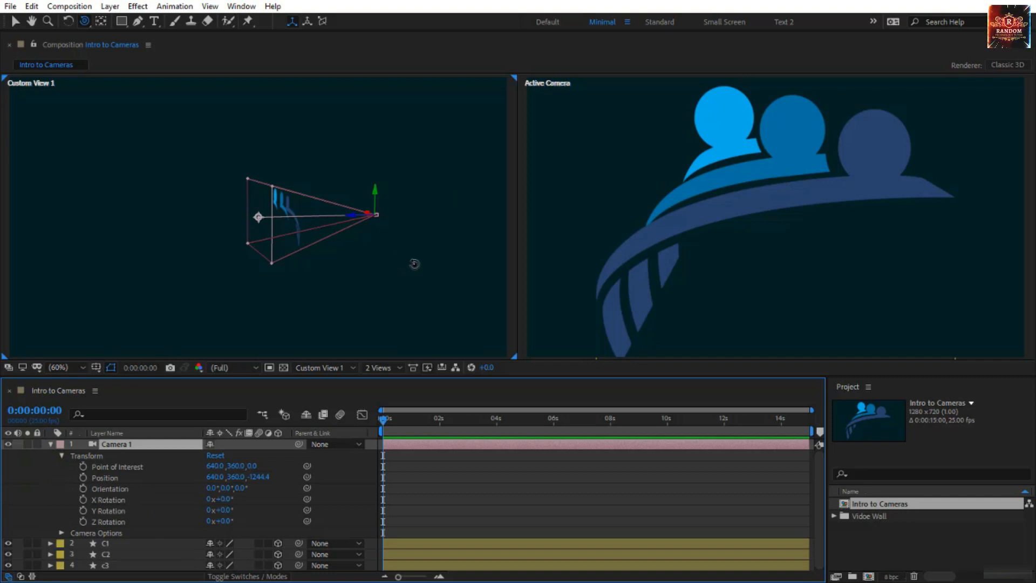
# Try orbiting Camera 1 around its point of interest in the Active Camera view and undo the orbits
pyautogui.click(640, 193)
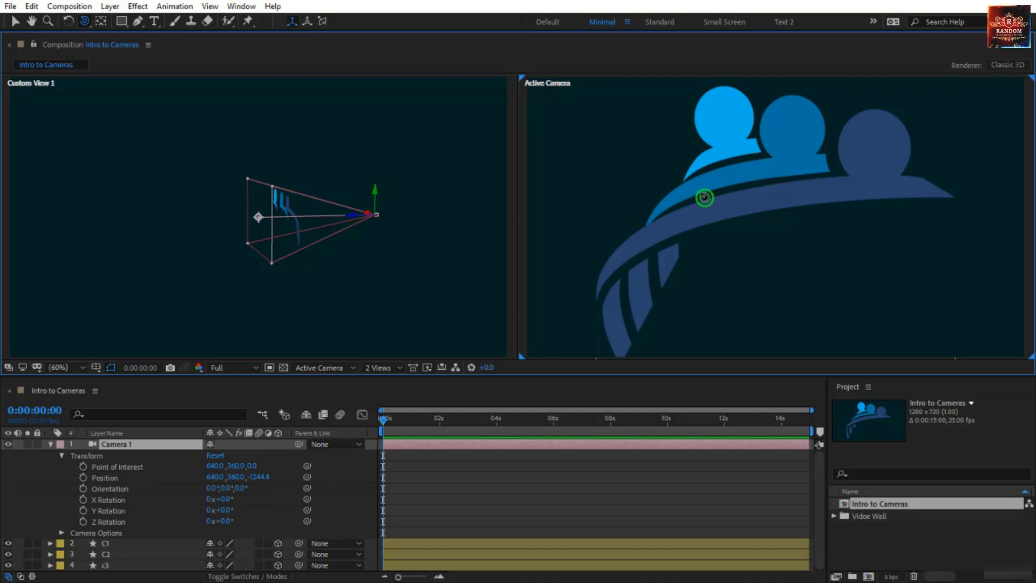
pyautogui.moveTo(704, 198); pyautogui.dragTo(672, 179)
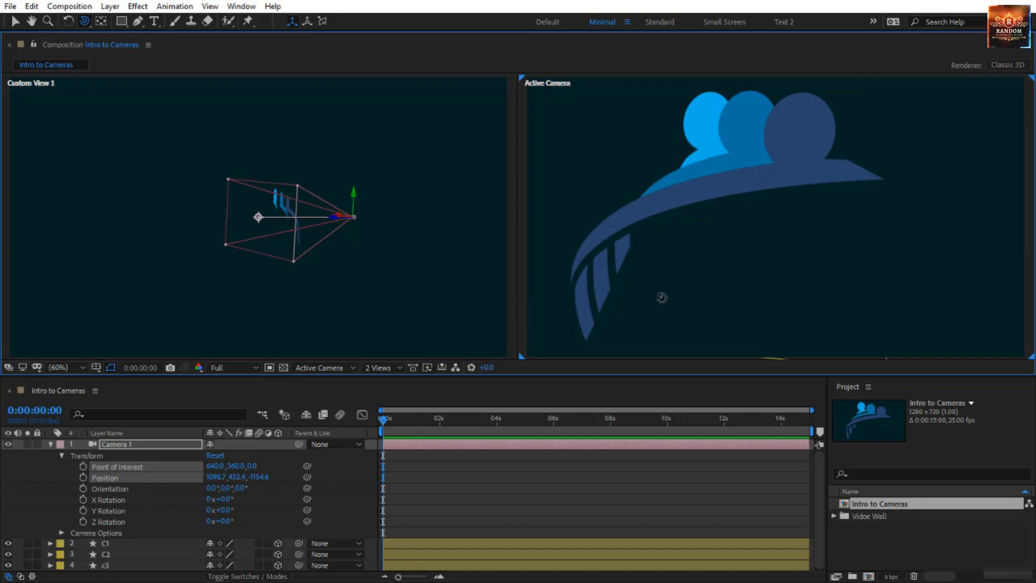
pyautogui.moveTo(729, 211); pyautogui.dragTo(808, 215)
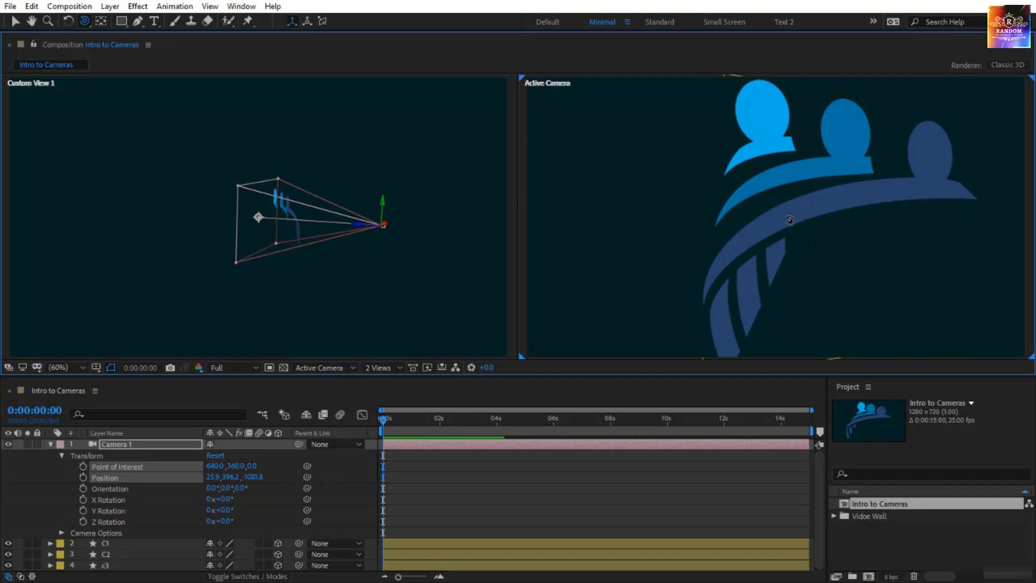
pyautogui.hotkey('ctrl', 'z')
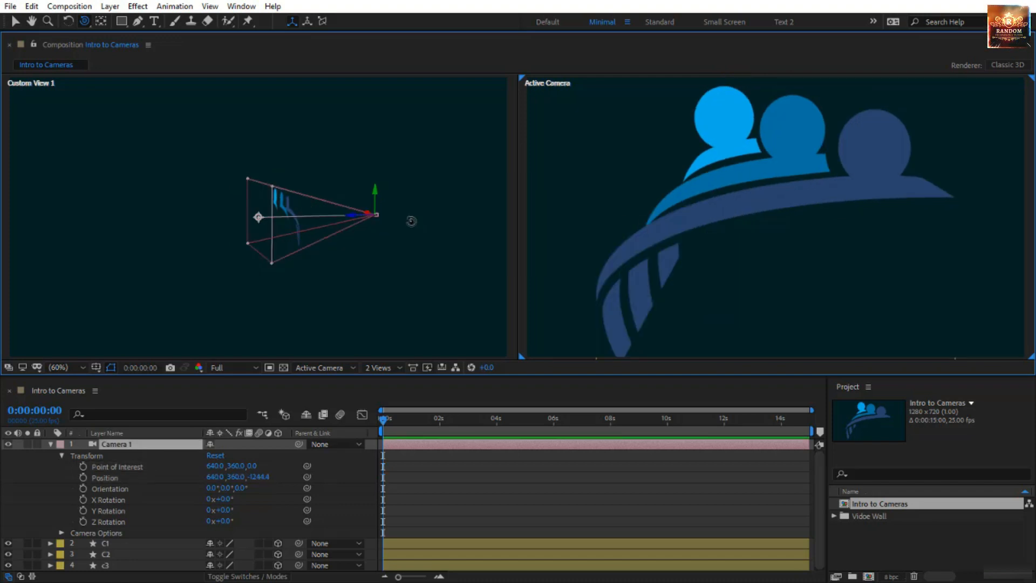
# Orbit Custom View 1 to the other side of the camera and pan it with the Track XY Camera Tool
pyautogui.moveTo(412, 221); pyautogui.dragTo(148, 236)
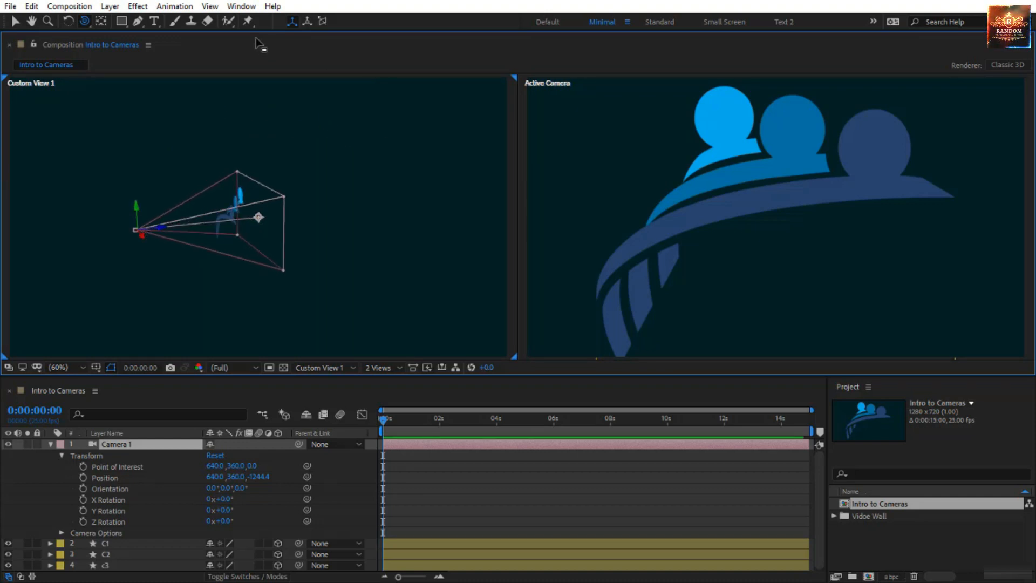
pyautogui.click(83, 23)
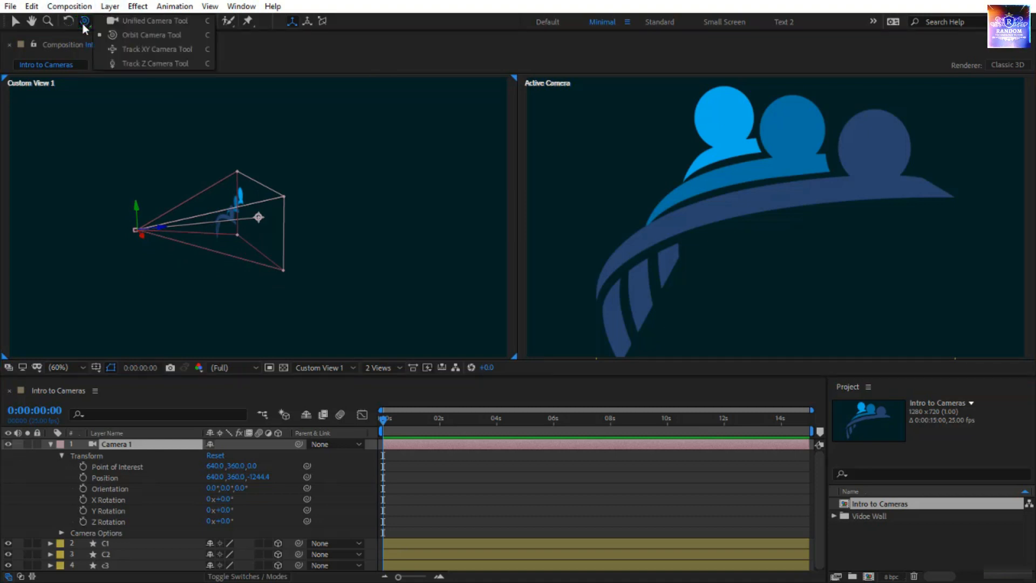
pyautogui.click(140, 50)
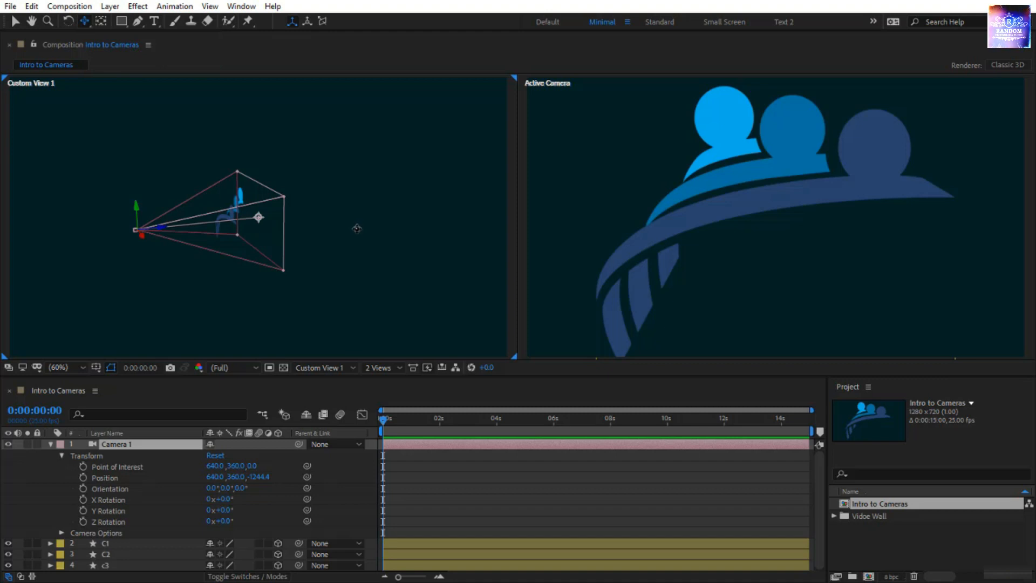
pyautogui.moveTo(337, 227)
pyautogui.mouseDown()
pyautogui.moveTo(313, 202)
pyautogui.moveTo(264, 185)
pyautogui.moveTo(294, 212)
pyautogui.moveTo(381, 214)
pyautogui.moveTo(428, 192)
pyautogui.moveTo(440, 216)
pyautogui.moveTo(342, 238)
pyautogui.moveTo(284, 221)
pyautogui.moveTo(396, 224)
pyautogui.moveTo(347, 221)
pyautogui.mouseUp()
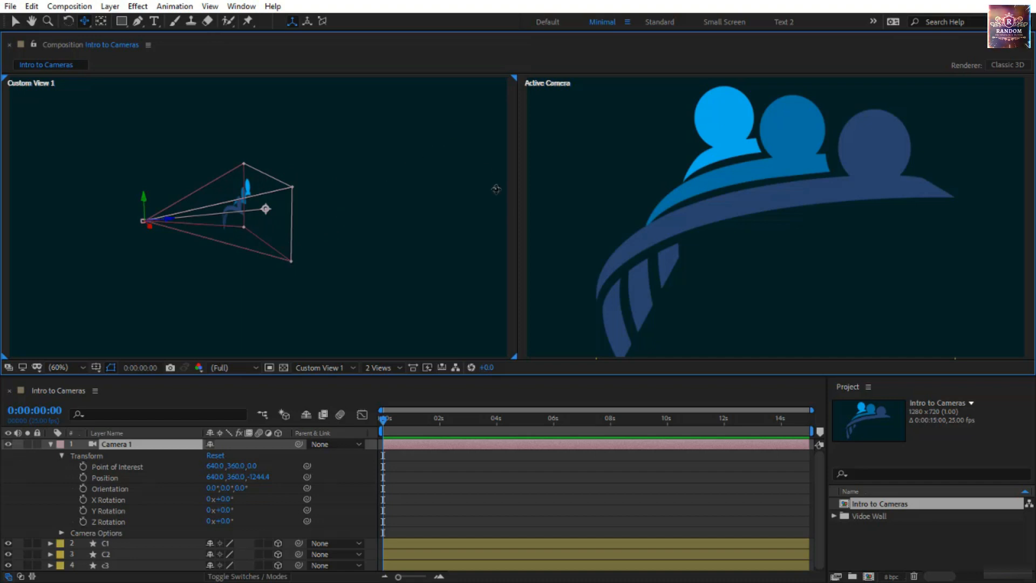
pyautogui.click(266, 222)
pyautogui.moveTo(266, 222); pyautogui.dragTo(383, 225)
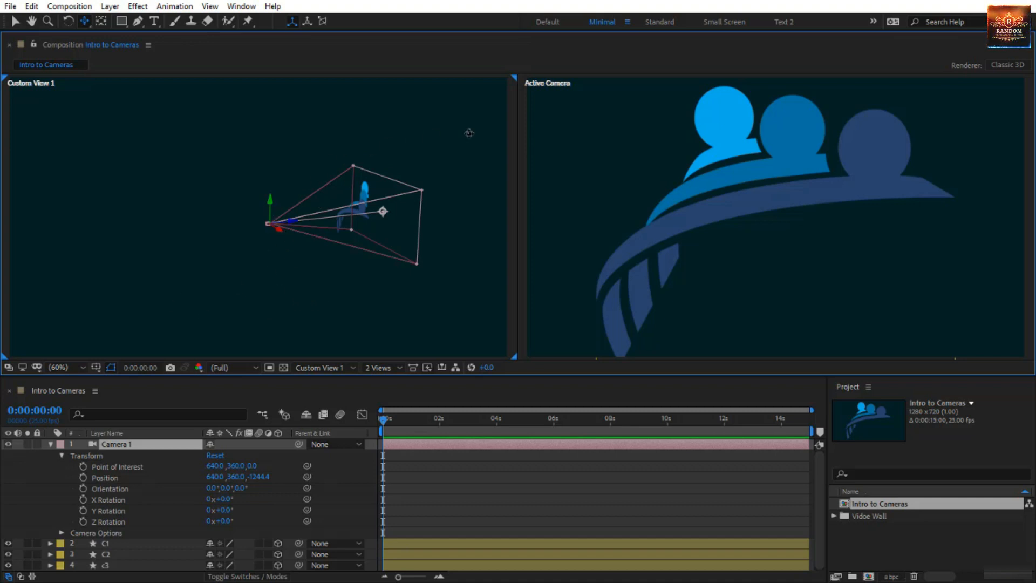
# Shift Camera 1 in the Active Camera view with the Track XY Camera Tool to about X 633, Y 350
pyautogui.moveTo(711, 214); pyautogui.dragTo(674, 217)
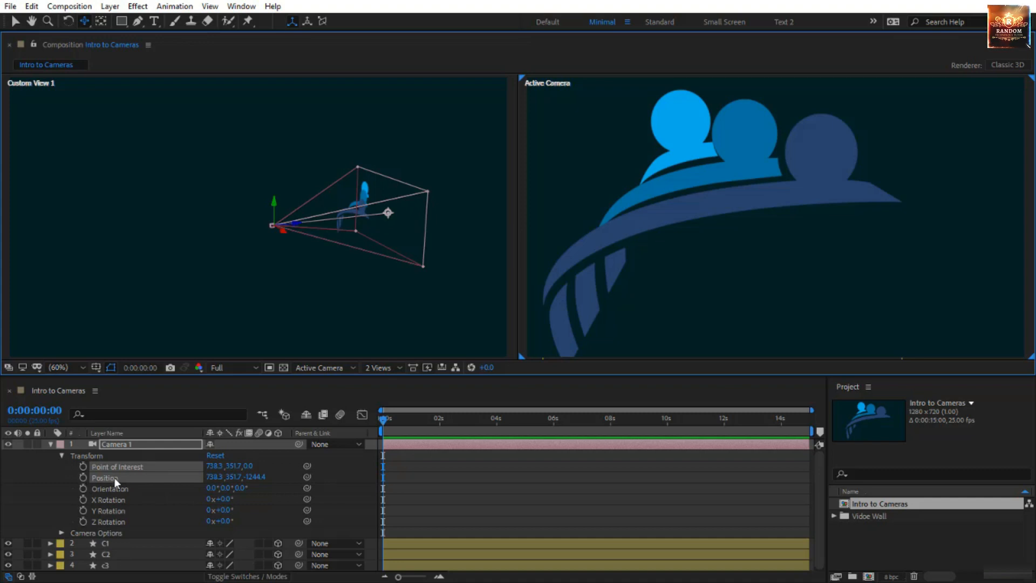
pyautogui.moveTo(684, 225)
pyautogui.mouseDown()
pyautogui.moveTo(796, 223)
pyautogui.moveTo(670, 235)
pyautogui.mouseUp()
pyautogui.moveTo(309, 277); pyautogui.dragTo(145, 244)
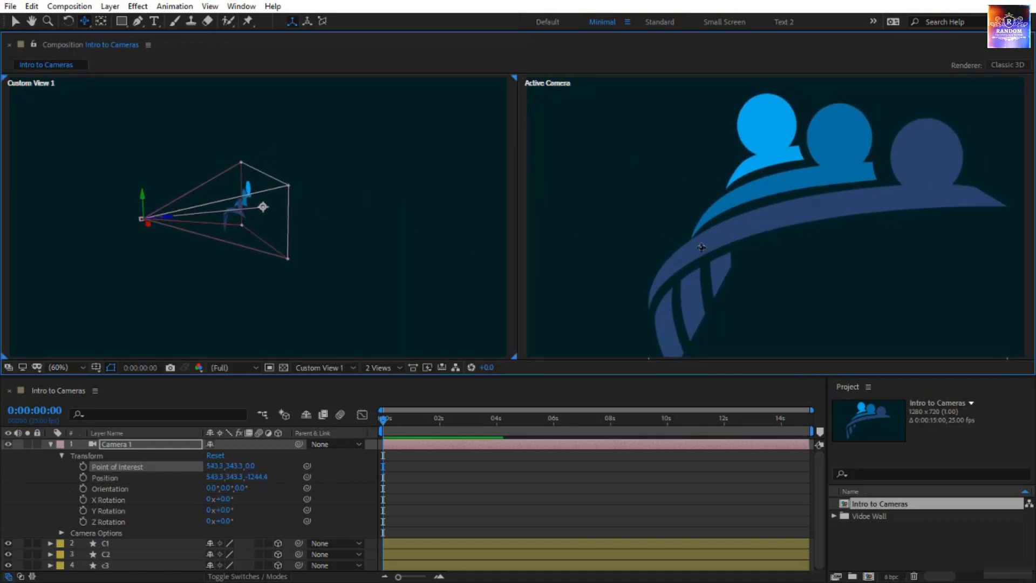
pyautogui.moveTo(852, 211); pyautogui.dragTo(816, 208)
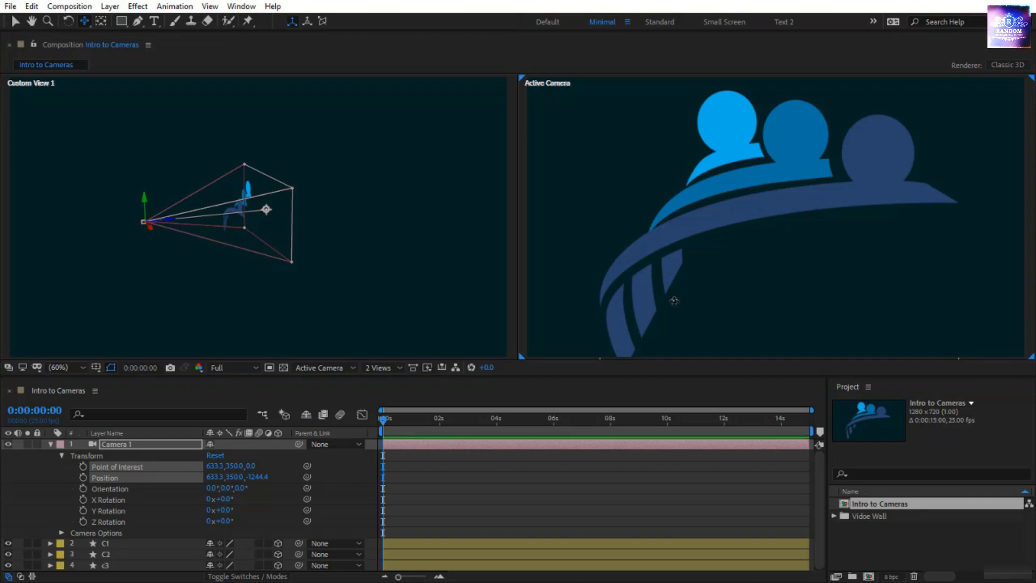
# Dolly Custom View 1 closer with the Track Z Camera Tool and pull Camera 1 back to about Z -1494 in the Active Camera view
pyautogui.click(86, 21)
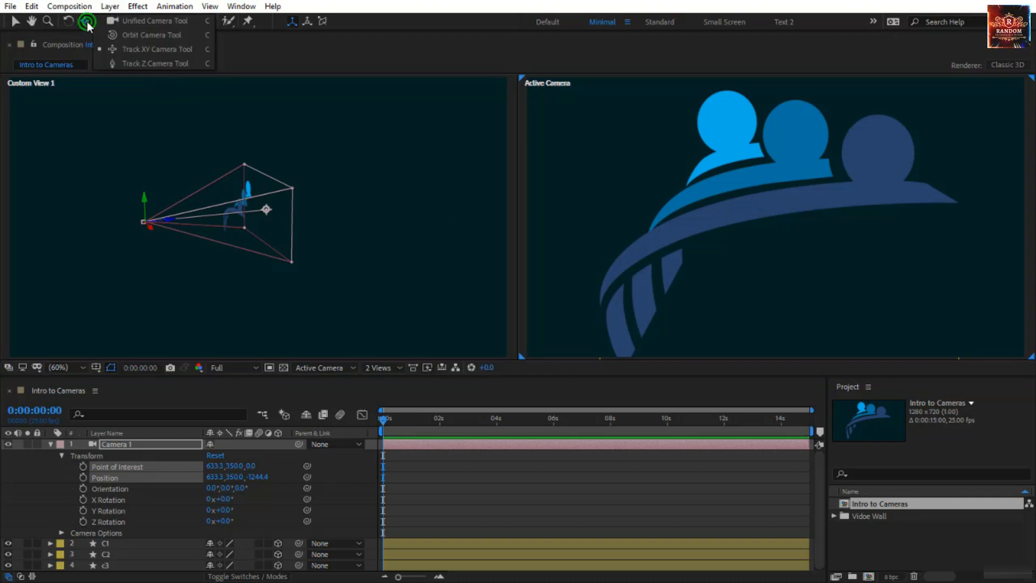
pyautogui.click(133, 67)
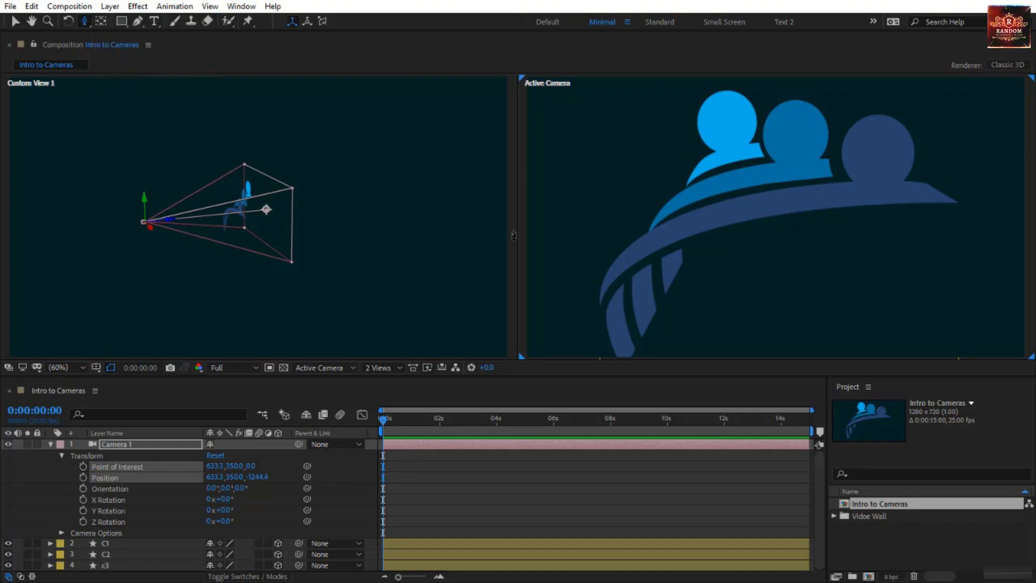
pyautogui.click(404, 230)
pyautogui.moveTo(403, 230); pyautogui.dragTo(527, 216)
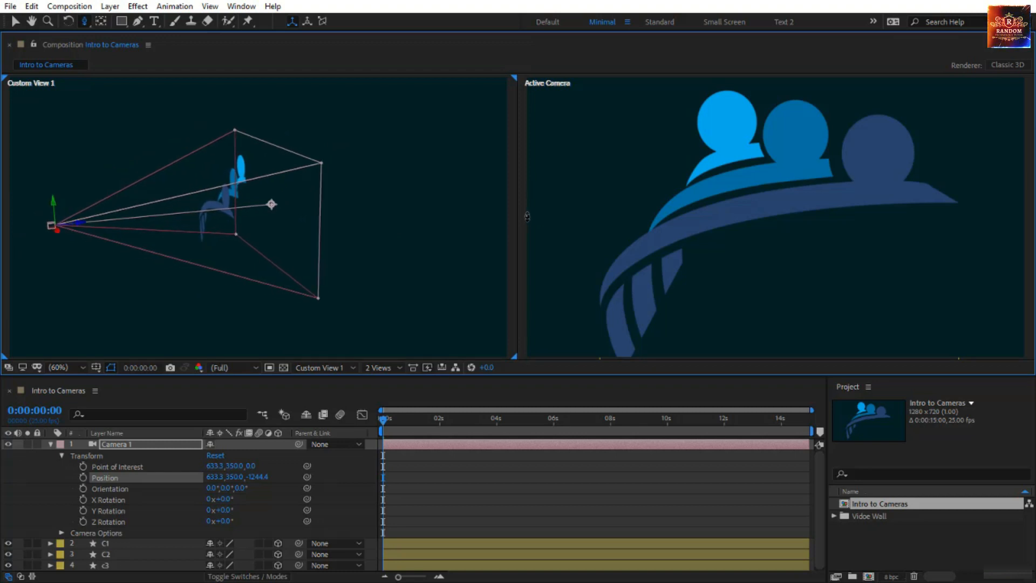
pyautogui.click(528, 216)
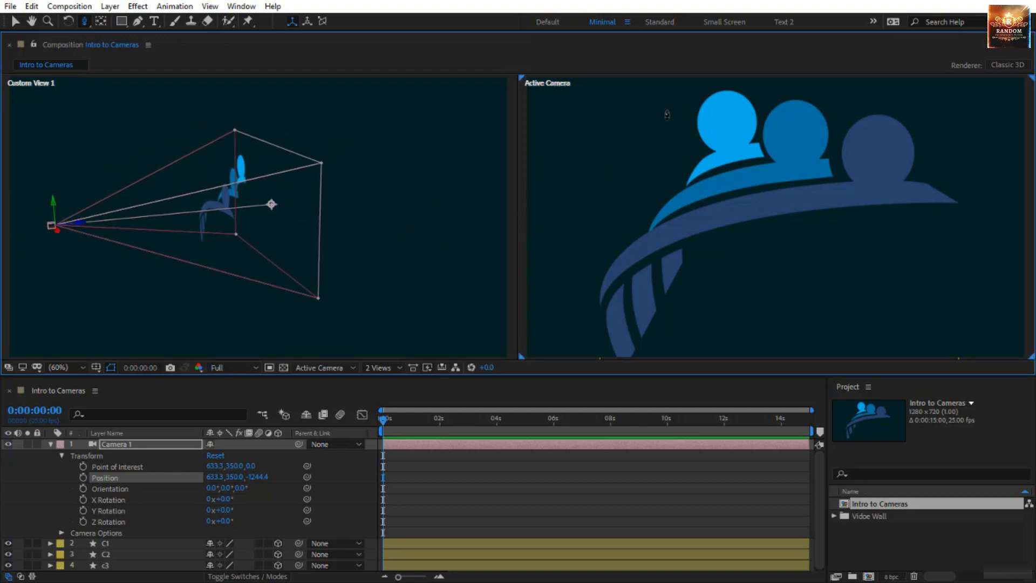
pyautogui.moveTo(720, 199); pyautogui.dragTo(735, 263)
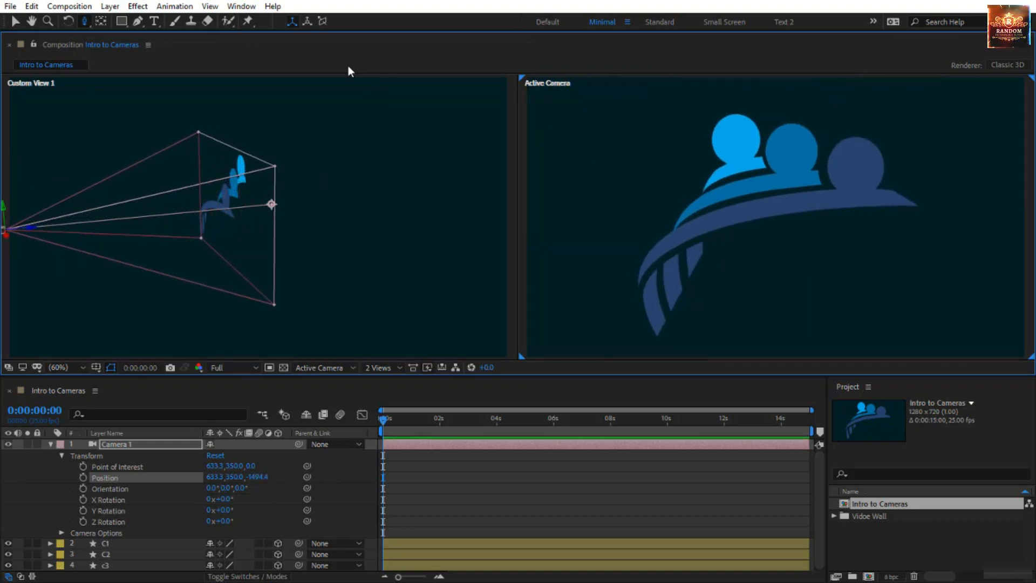
# Switch to the Unified Camera Tool and orbit, dolly and pan Custom View 1 around the scene
pyautogui.click(84, 22)
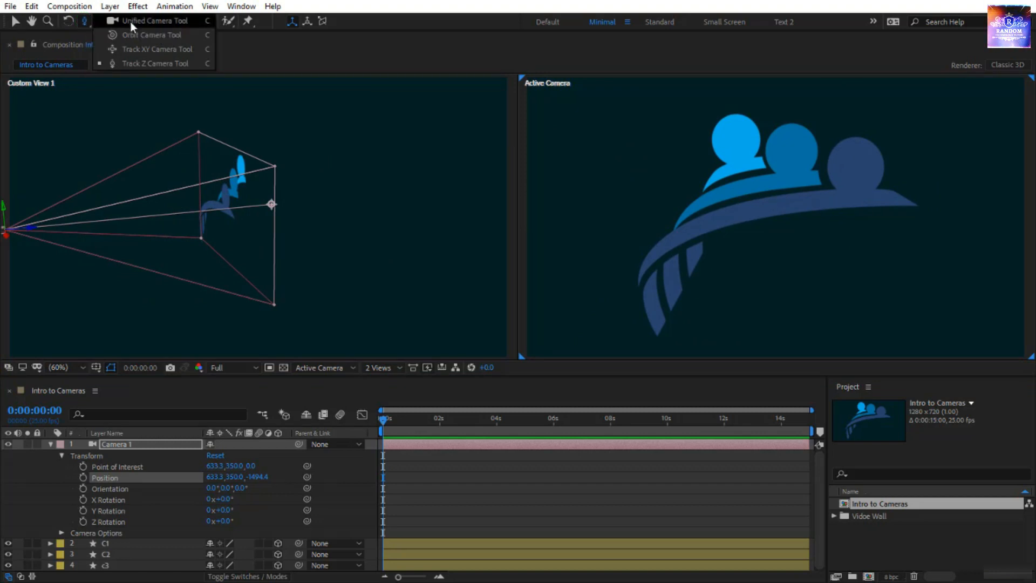
pyautogui.click(154, 20)
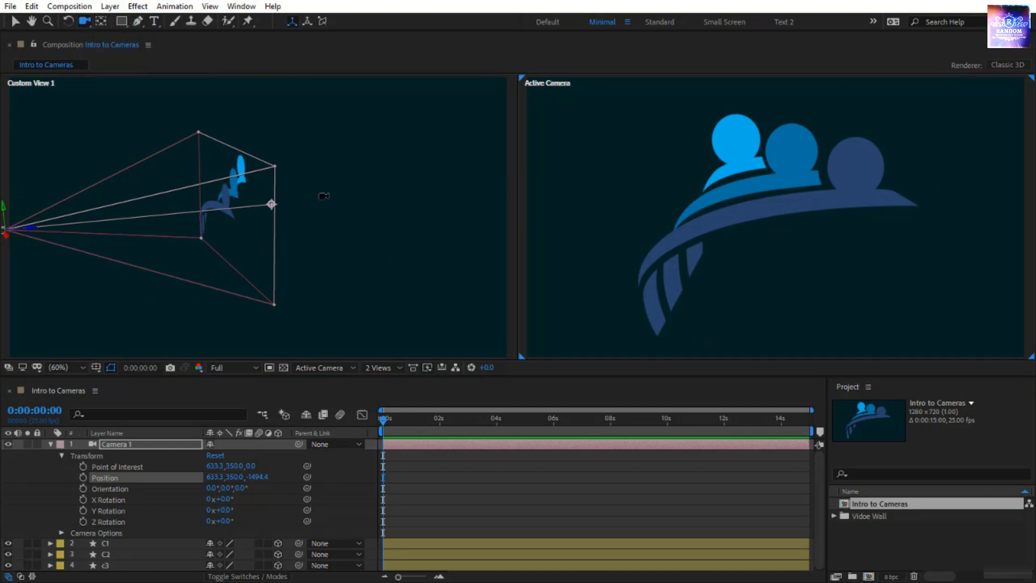
pyautogui.click(324, 196)
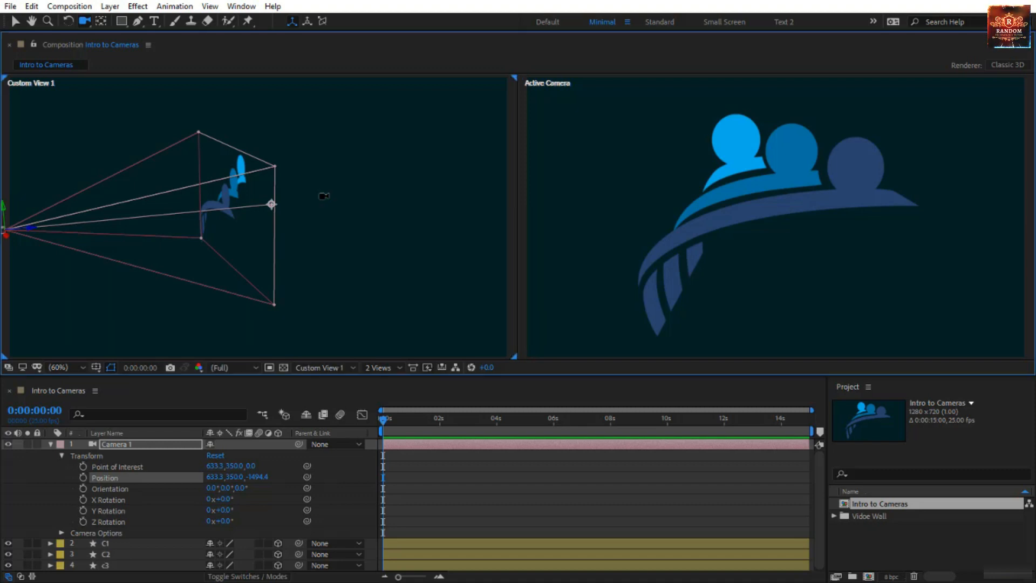
pyautogui.moveTo(324, 198); pyautogui.dragTo(359, 191)
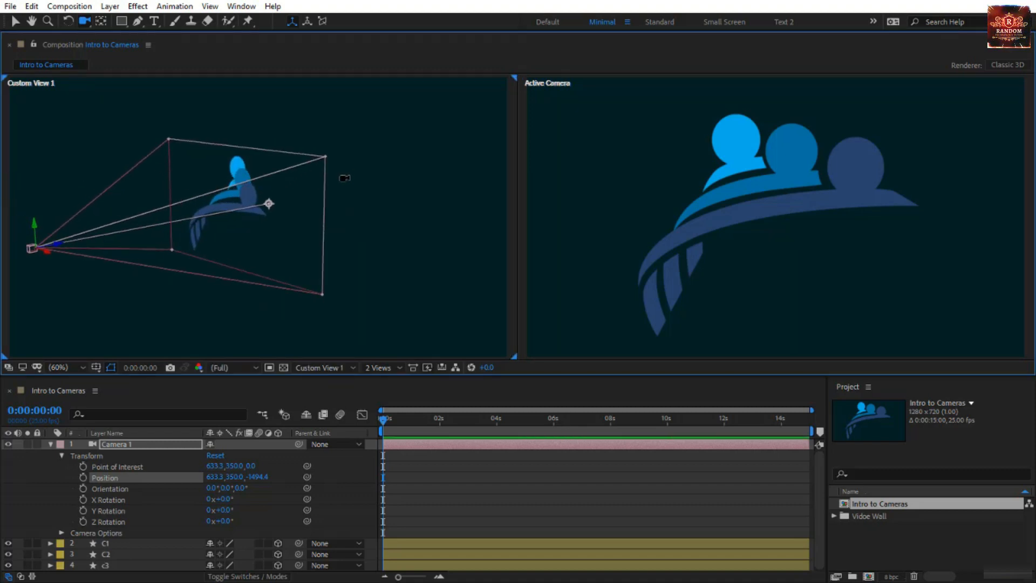
pyautogui.click(344, 179)
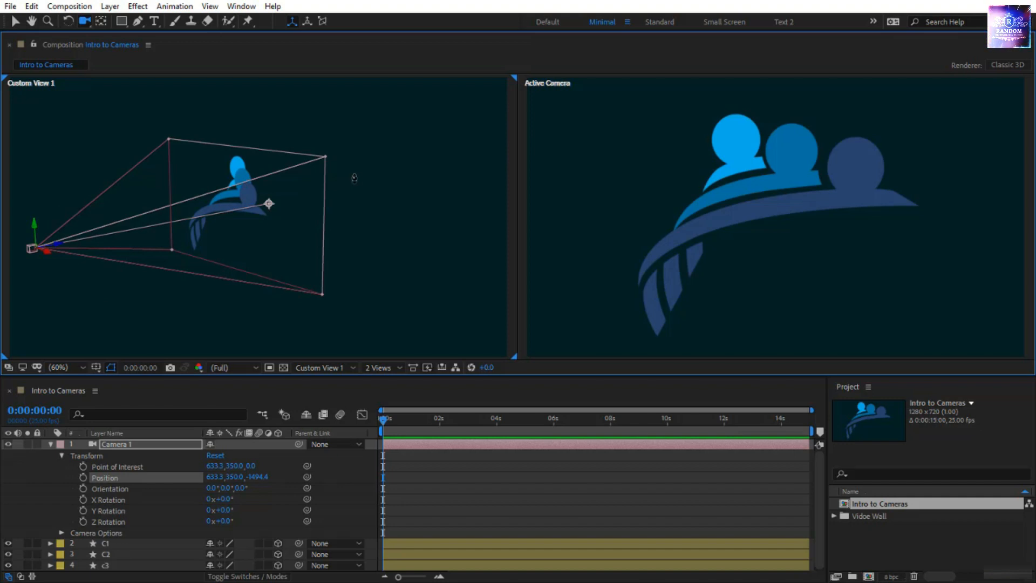
pyautogui.moveTo(352, 173); pyautogui.dragTo(354, 202)
pyautogui.click(373, 196)
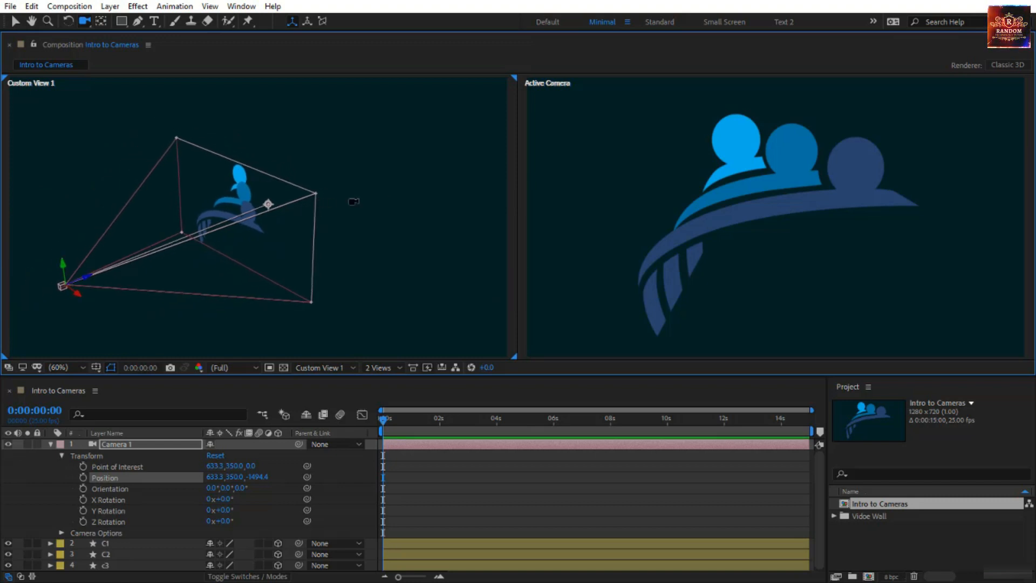
pyautogui.moveTo(353, 201); pyautogui.dragTo(568, 172)
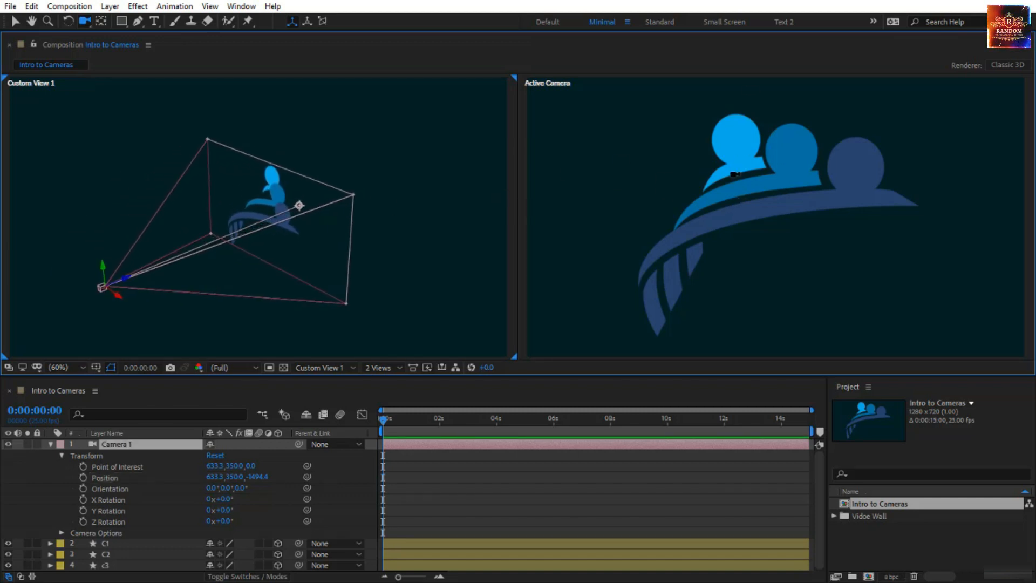
# Move Camera 1 in the Active Camera view with the Unified Camera Tool to a position of about -519, 535, -896
pyautogui.click(726, 168)
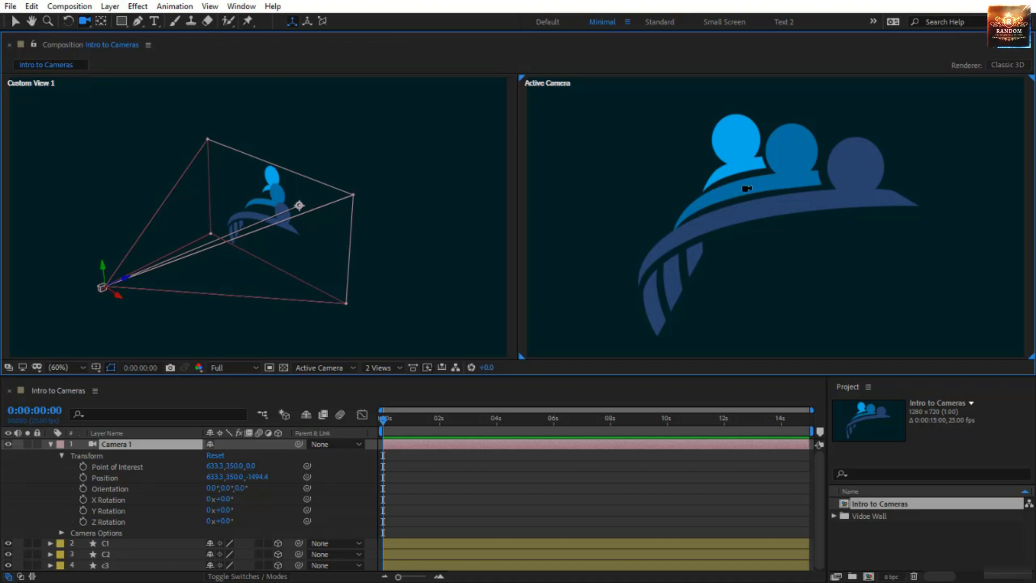
pyautogui.moveTo(734, 195); pyautogui.dragTo(746, 217)
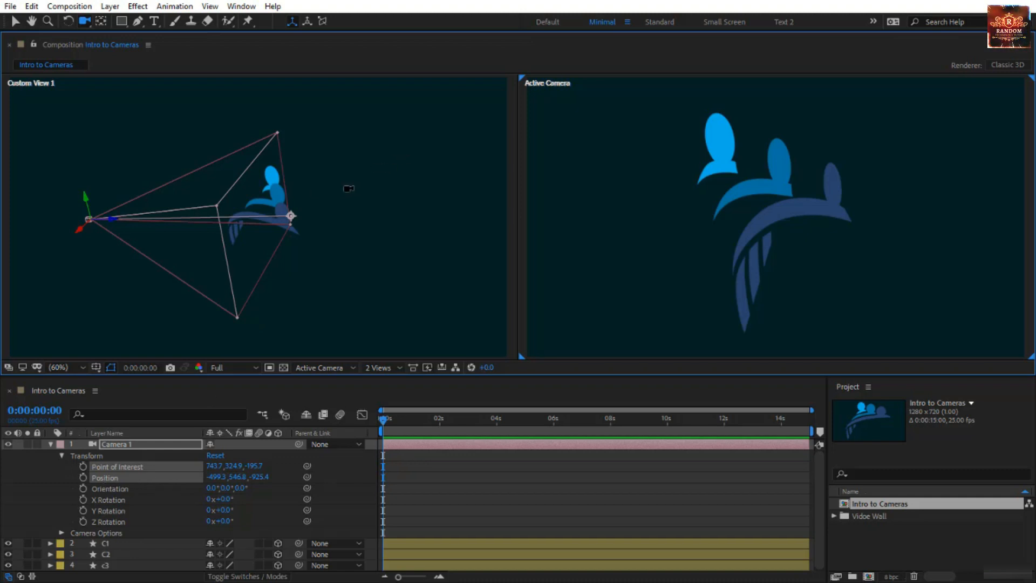
pyautogui.click(717, 216)
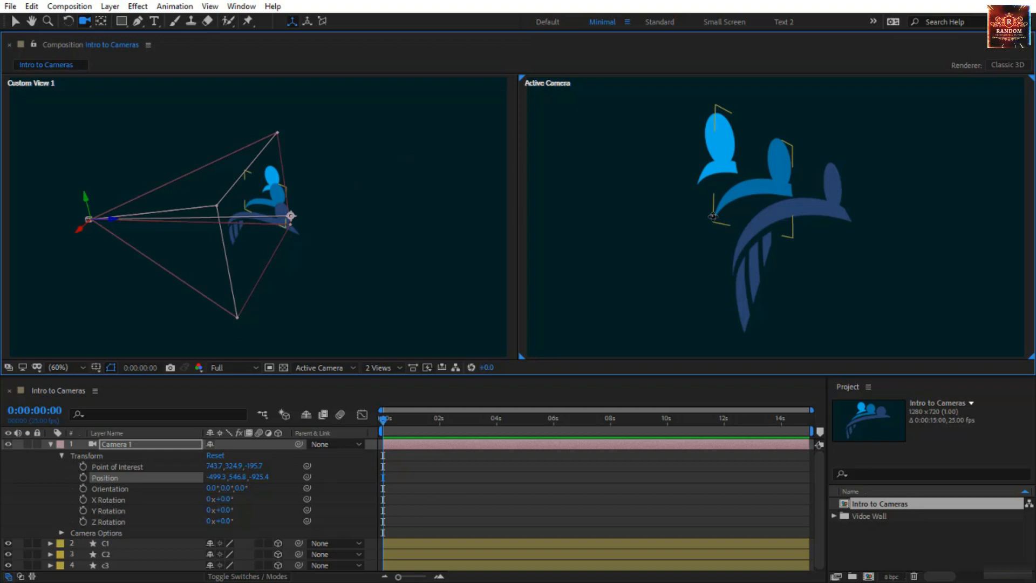
pyautogui.moveTo(713, 216)
pyautogui.mouseDown()
pyautogui.moveTo(683, 226)
pyautogui.moveTo(731, 236)
pyautogui.moveTo(734, 227)
pyautogui.moveTo(696, 241)
pyautogui.moveTo(725, 220)
pyautogui.mouseUp()
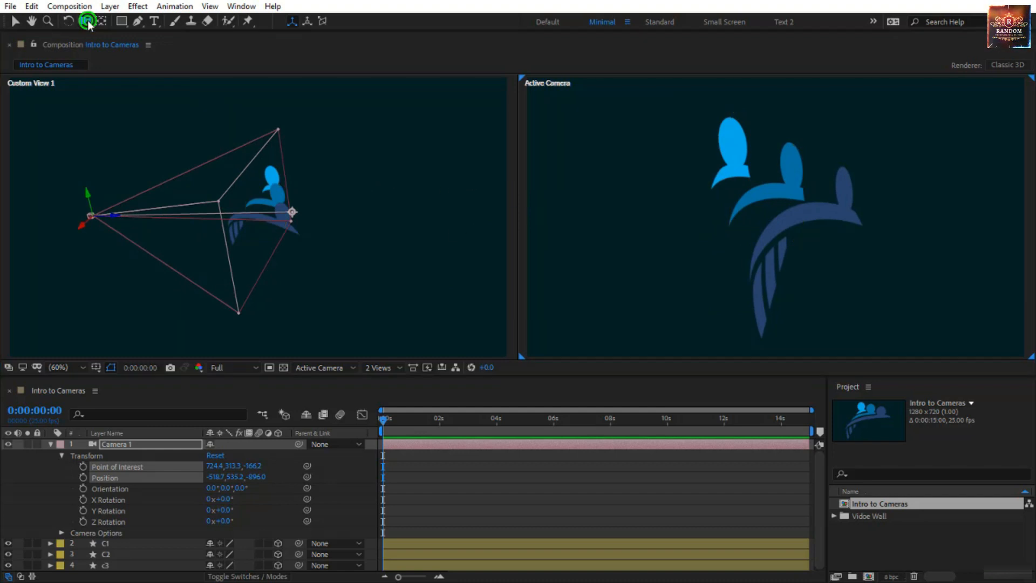
# Cycle the camera tools with Camera 1 deselected and orbit the camera in the Active Camera view
pyautogui.moveTo(87, 21); pyautogui.dragTo(153, 20)
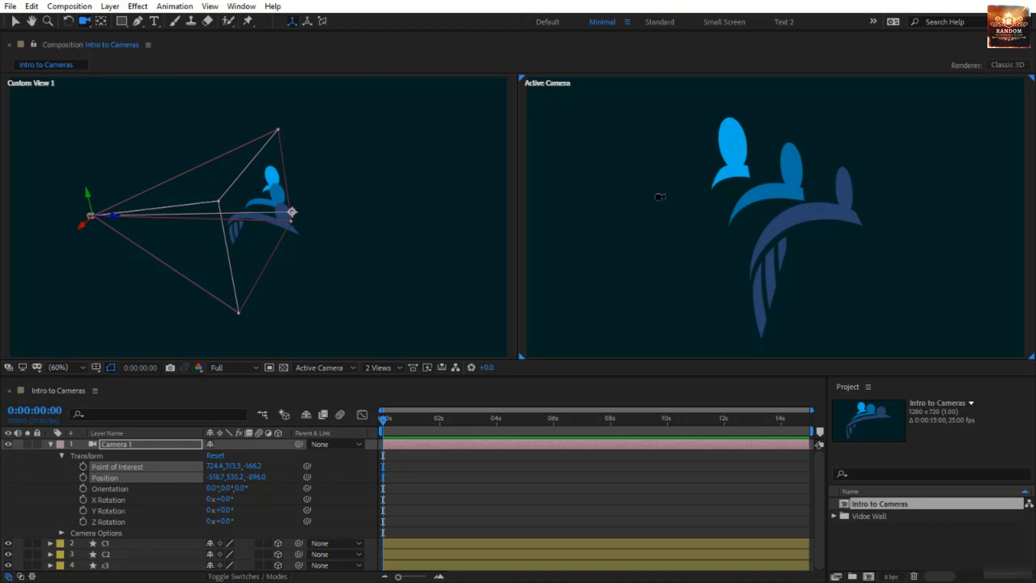
pyautogui.click(653, 194)
pyautogui.press('c')
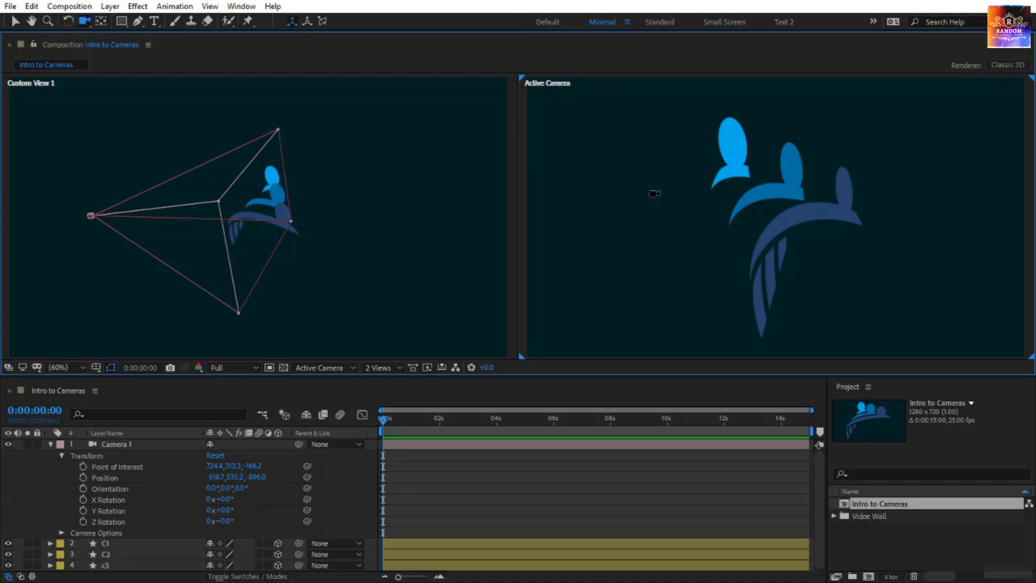
pyautogui.press('c')
pyautogui.moveTo(655, 193); pyautogui.dragTo(688, 211)
pyautogui.hotkey('ctrl', 'shift', 'a')
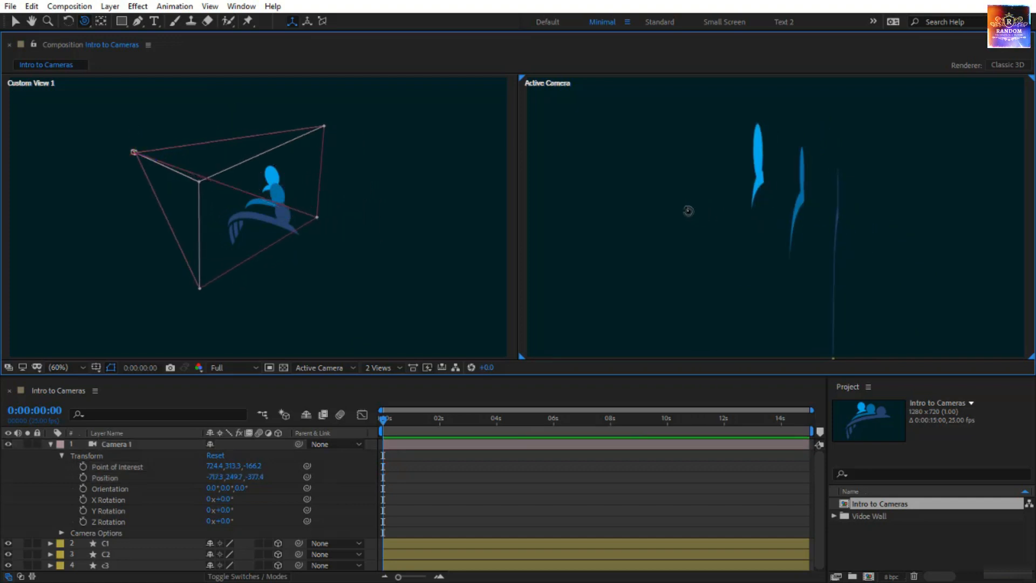
pyautogui.moveTo(689, 210); pyautogui.dragTo(665, 211)
pyautogui.hotkey('ctrl', 'shift', 'a')
pyautogui.hotkey('ctrl', 'shift', 'a')
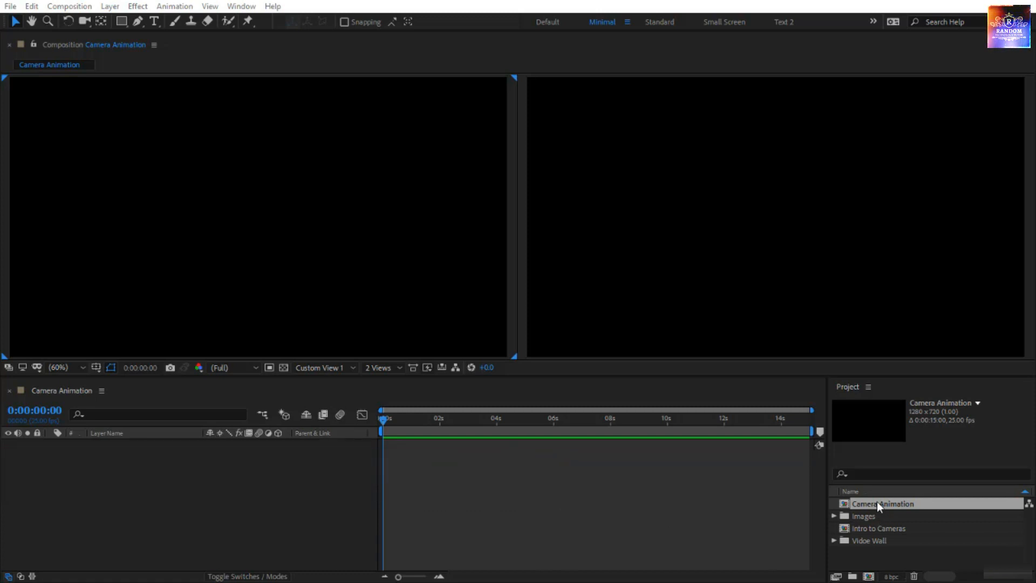
# Review the Camera Animation composition's settings, including its frame size, frame rate and duration
pyautogui.moveTo(880, 505); pyautogui.dragTo(296, 415)
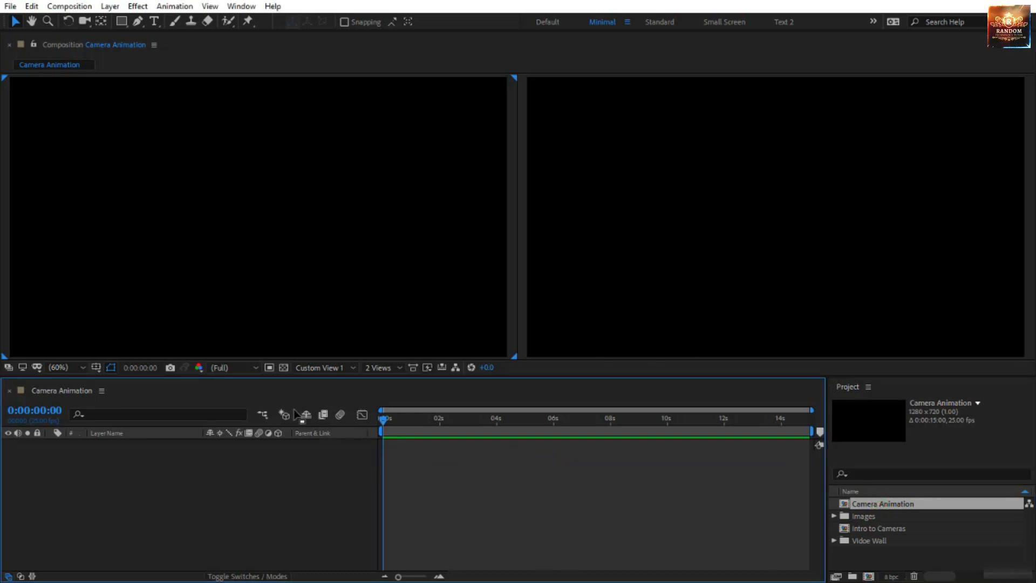
pyautogui.rightClick(429, 486)
pyautogui.click(513, 362)
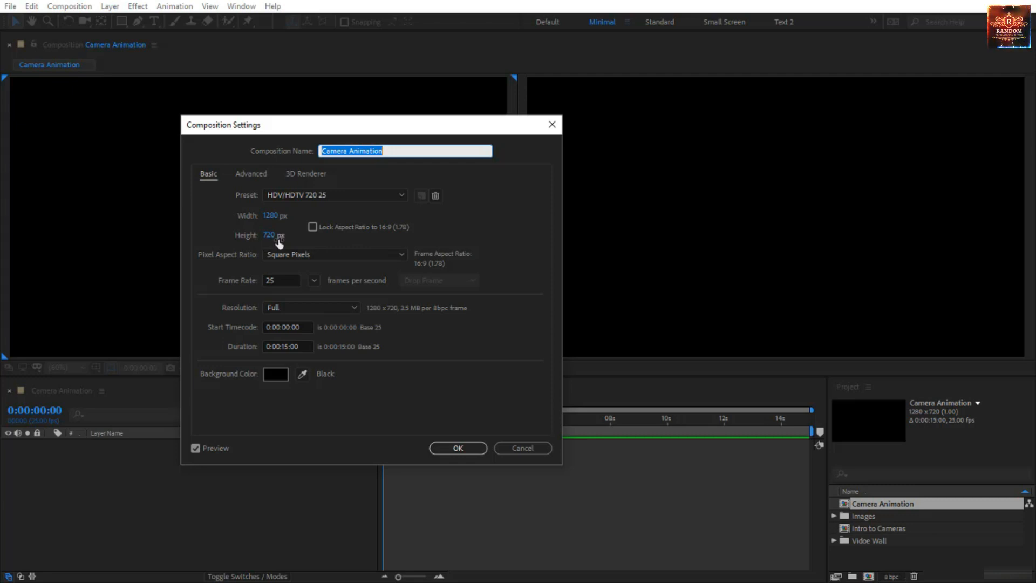
pyautogui.click(479, 448)
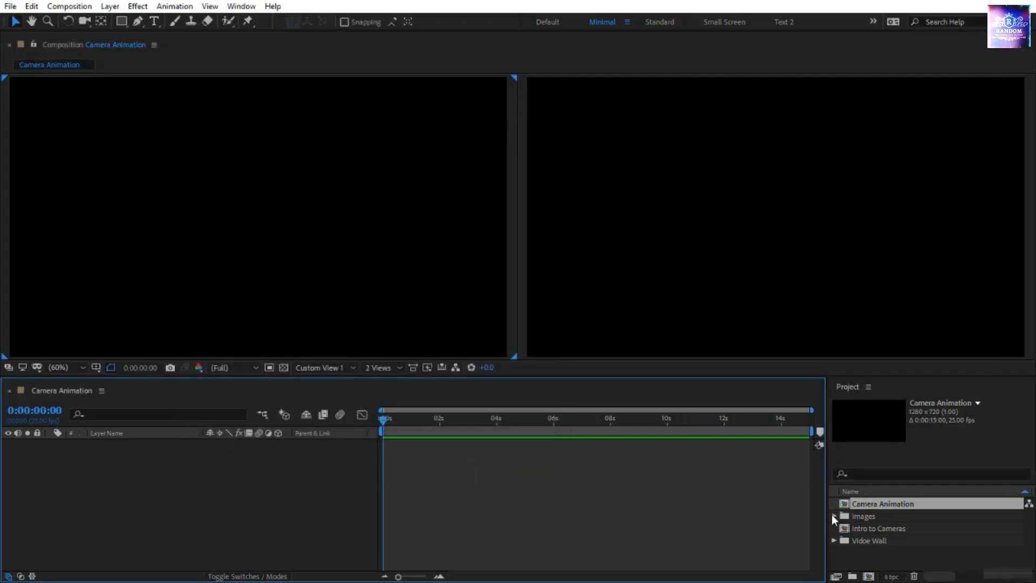
# Expand the Images folder and check the previews and pixel dimensions of the Building, Old-house and Space images
pyautogui.click(834, 516)
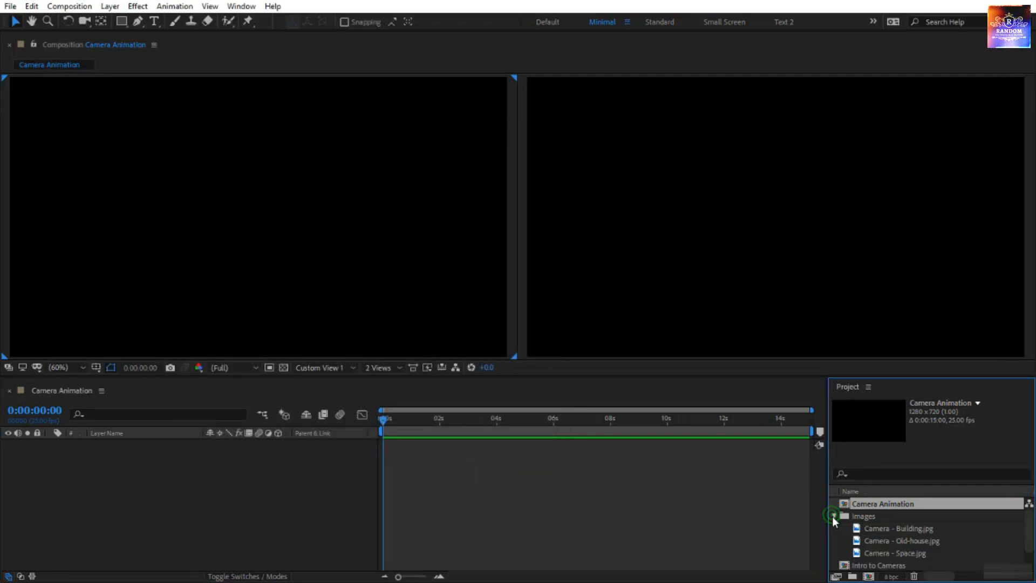
pyautogui.click(868, 527)
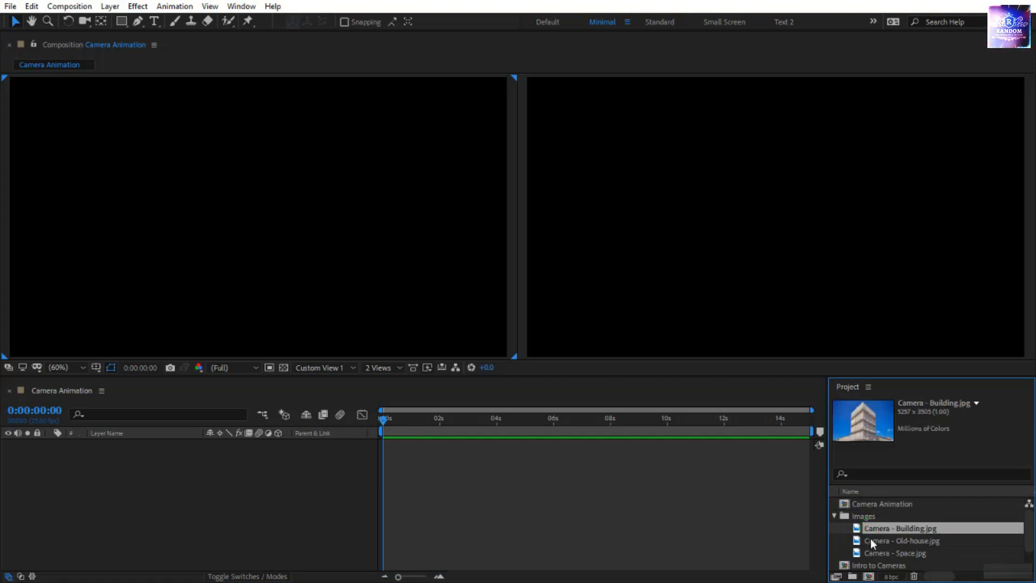
pyautogui.click(870, 540)
pyautogui.click(870, 552)
pyautogui.click(886, 528)
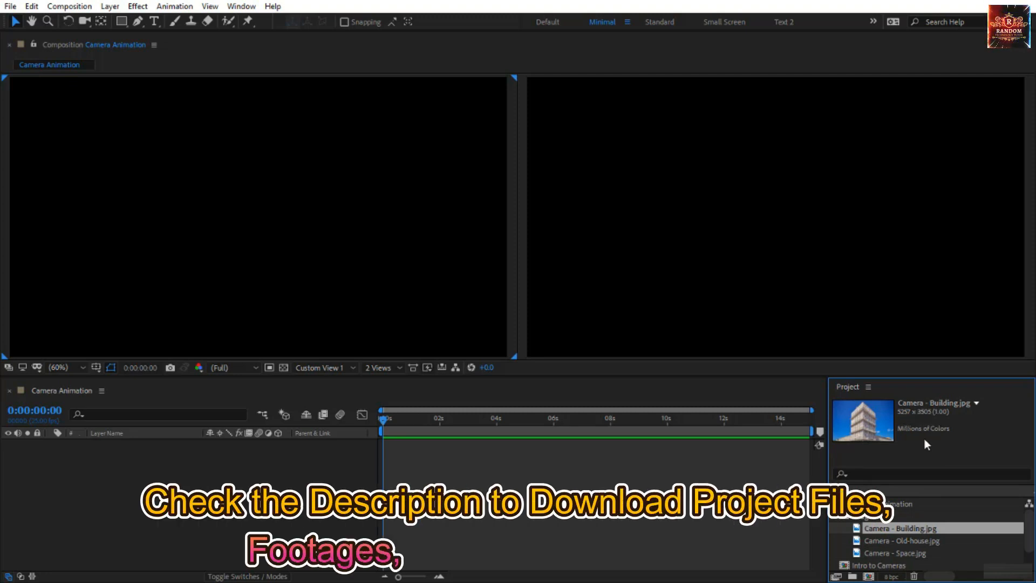
pyautogui.click(902, 541)
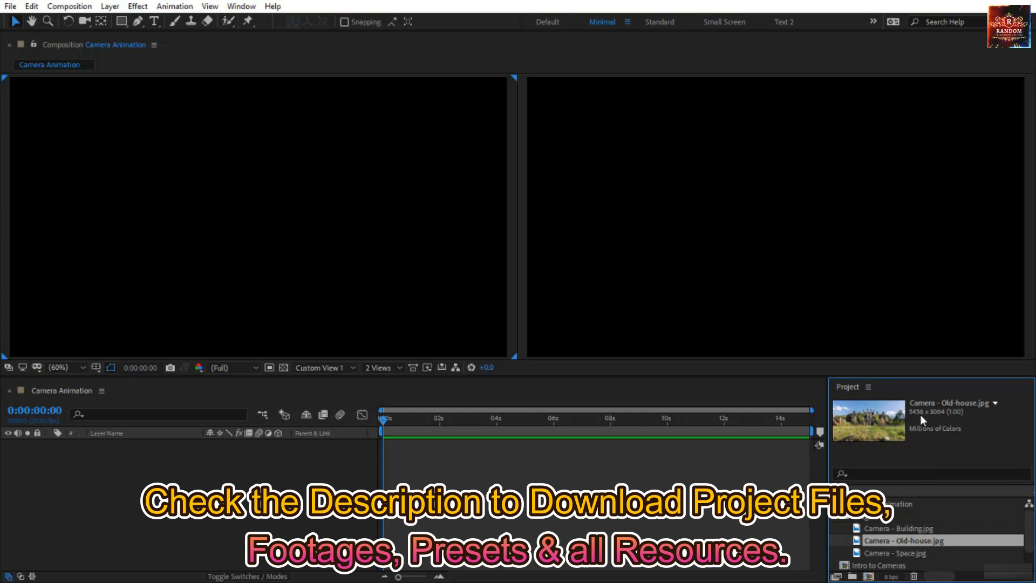
# Add Camera - Space.jpg to the Camera Animation composition and make it a 3D layer
pyautogui.click(884, 554)
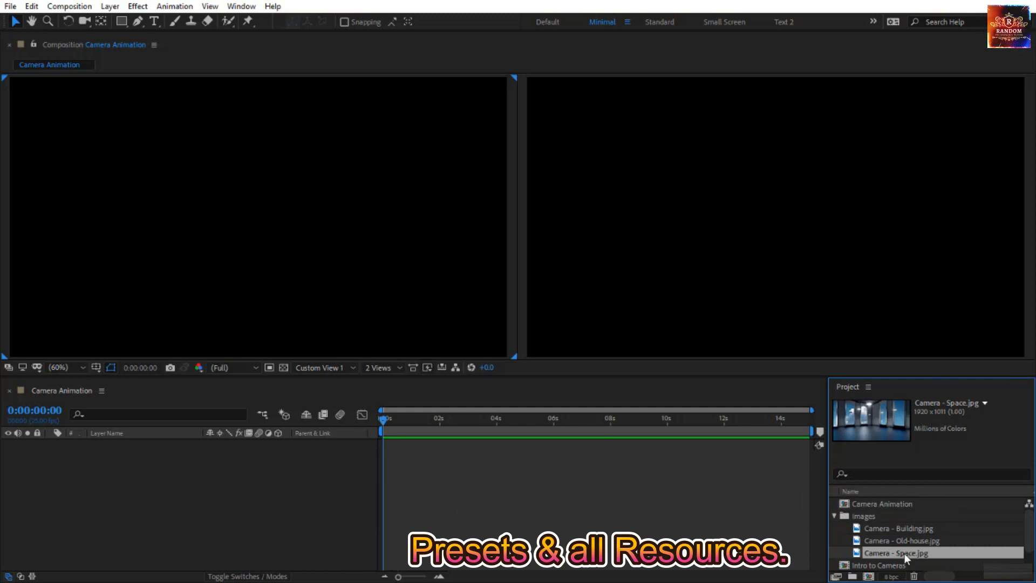
pyautogui.moveTo(905, 553); pyautogui.dragTo(185, 458)
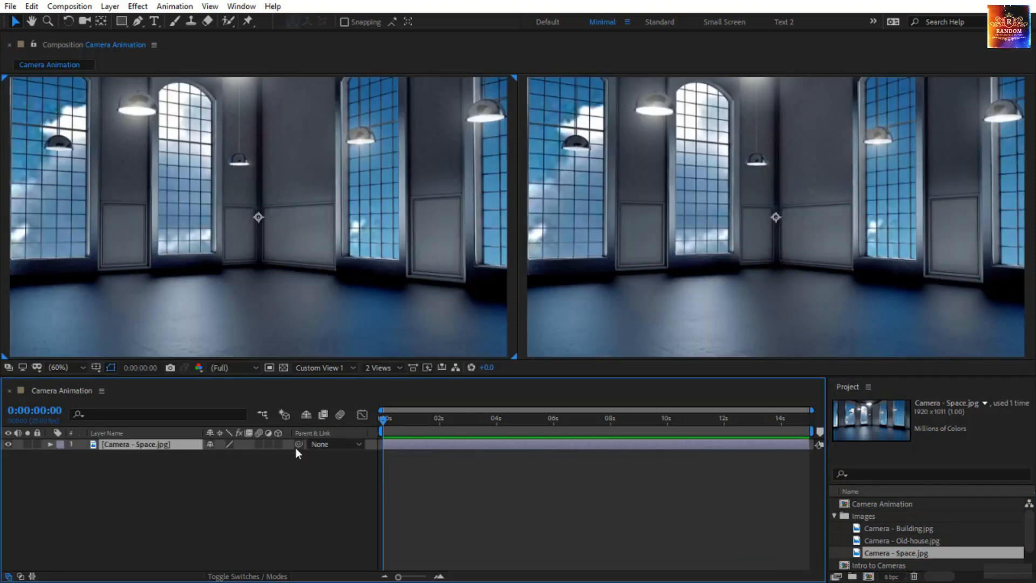
pyautogui.click(278, 443)
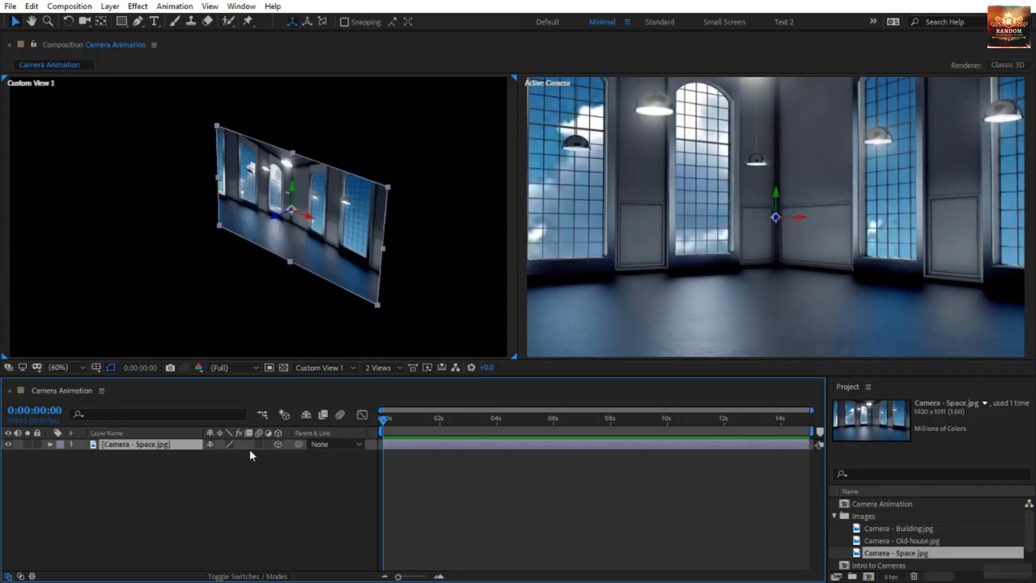
# Scale the Space image layer with Fit to Comp
pyautogui.rightClick(171, 451)
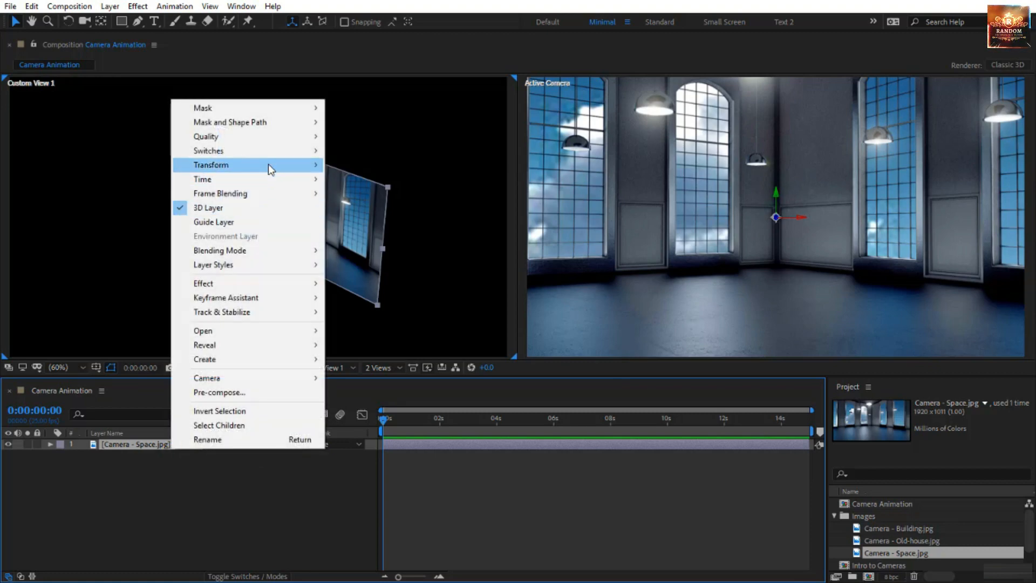
pyautogui.moveTo(267, 164)
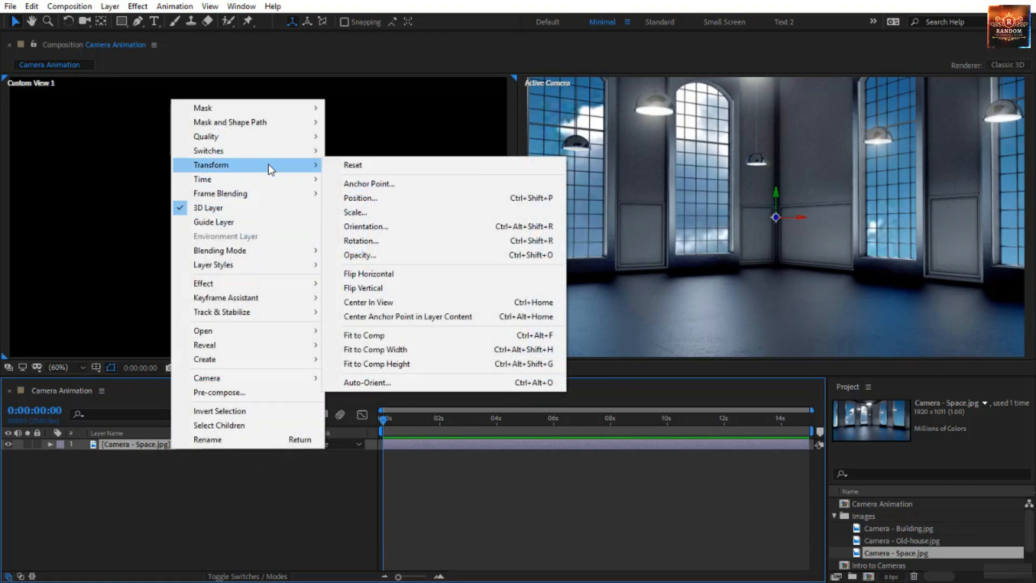
pyautogui.click(371, 335)
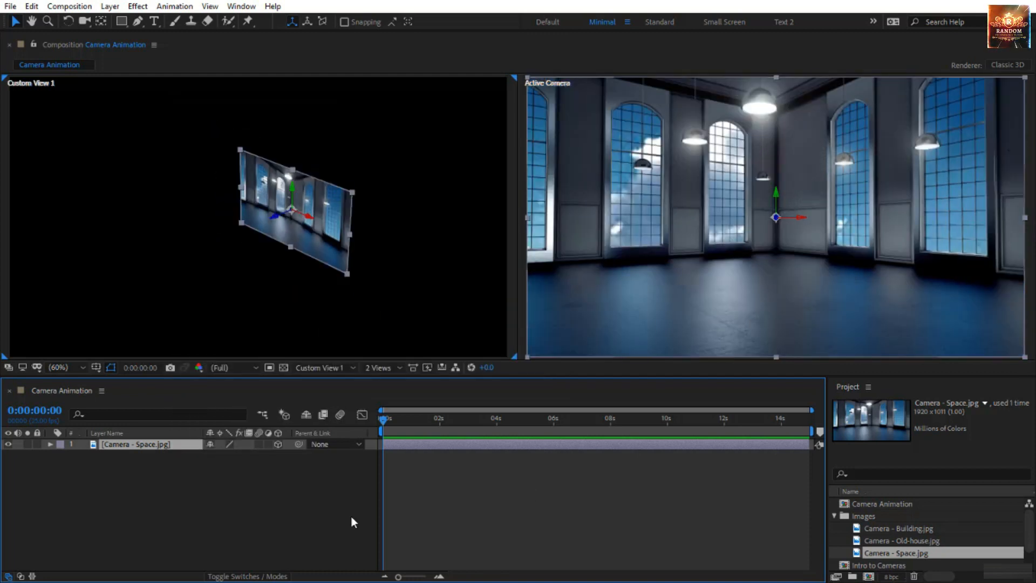
# Add a two-node camera named Camera 1 with the 50mm preset to the composition
pyautogui.rightClick(262, 492)
pyautogui.click(312, 348)
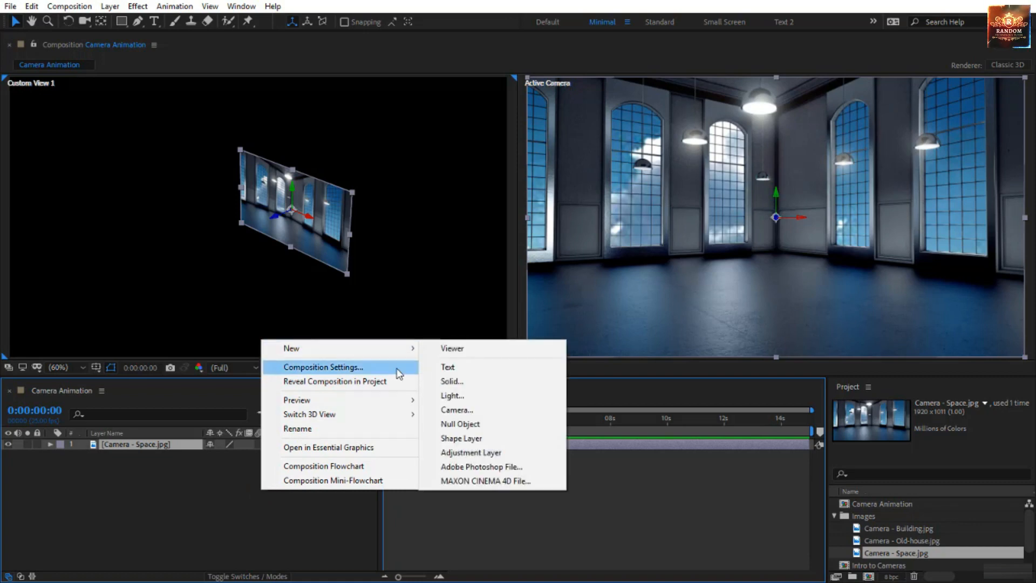
pyautogui.click(470, 410)
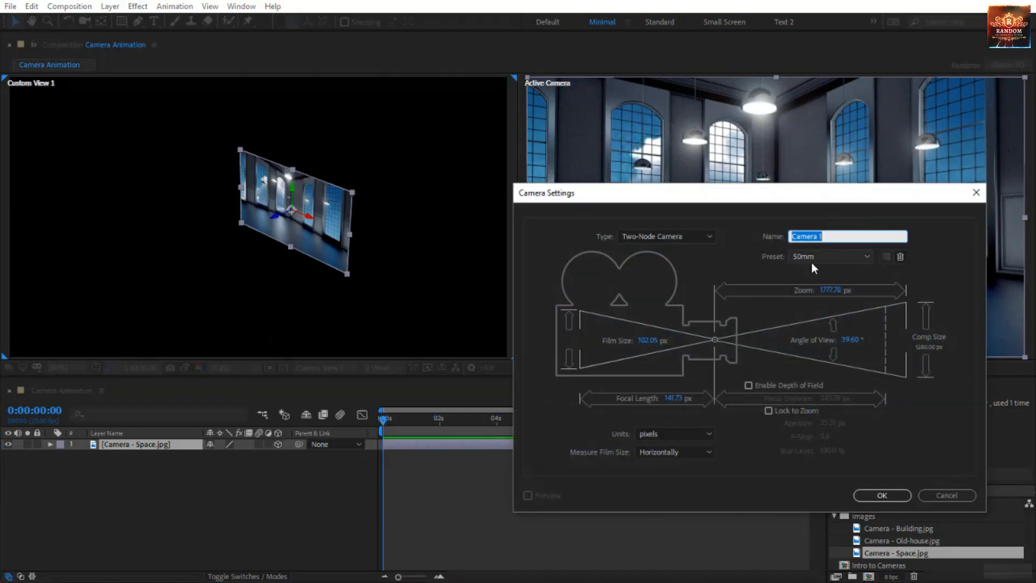
pyautogui.click(880, 494)
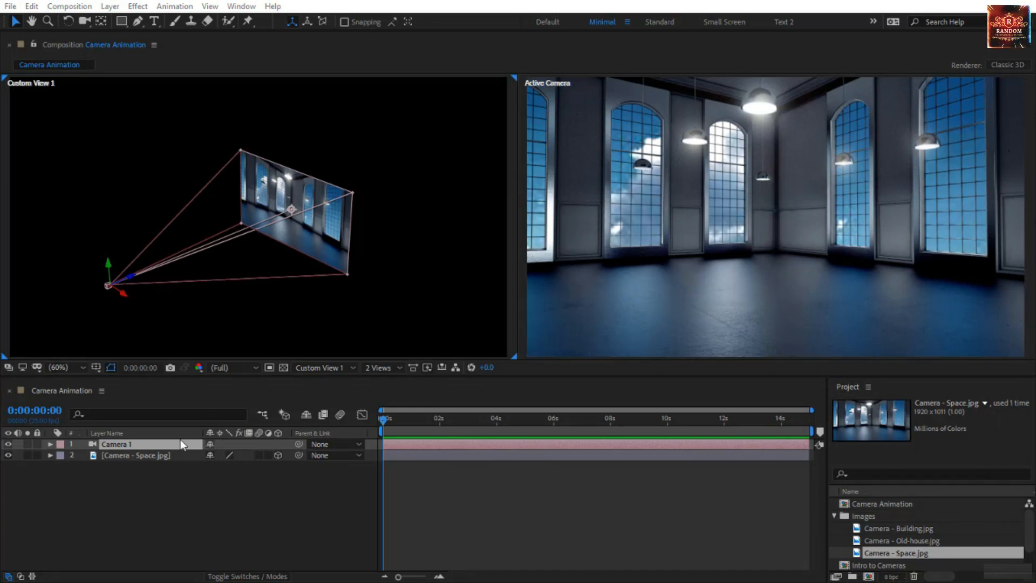
# Reopen Camera 1's settings and review its type, preset, zoom and angle of view
pyautogui.click(162, 446)
pyautogui.doubleClick(159, 440)
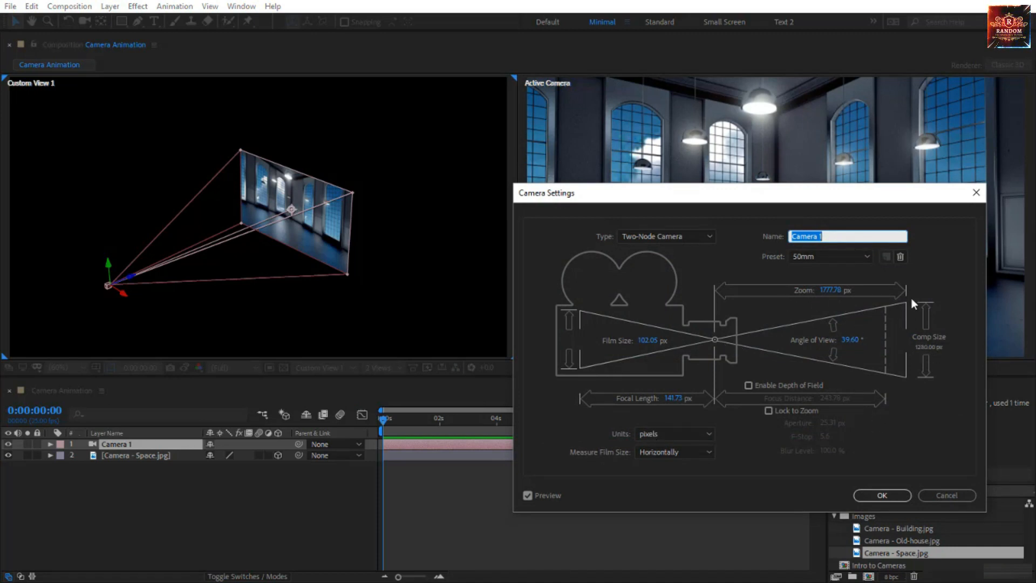
pyautogui.click(874, 496)
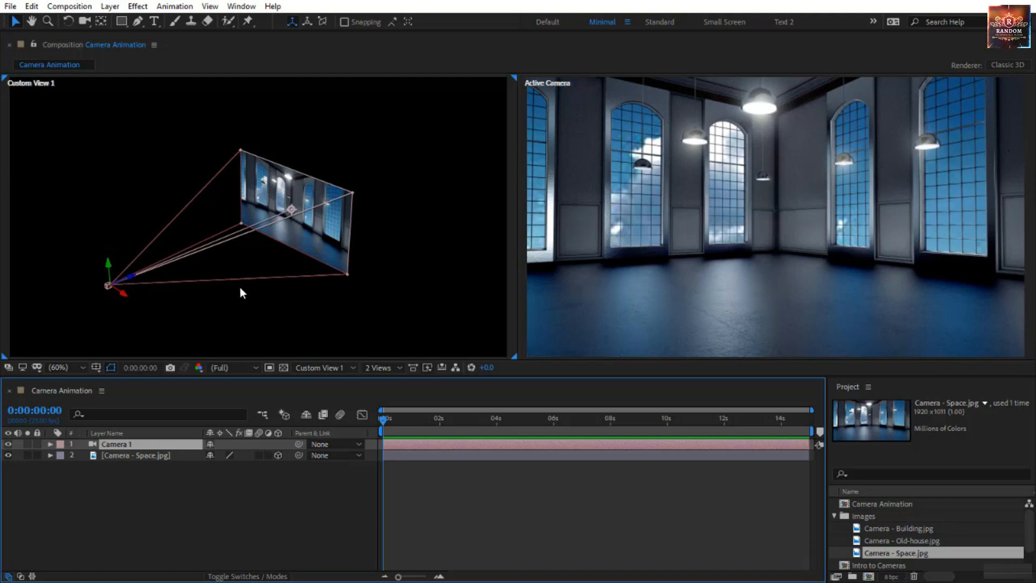
# Reset the Space image layer's transform to its original size
pyautogui.click(171, 455)
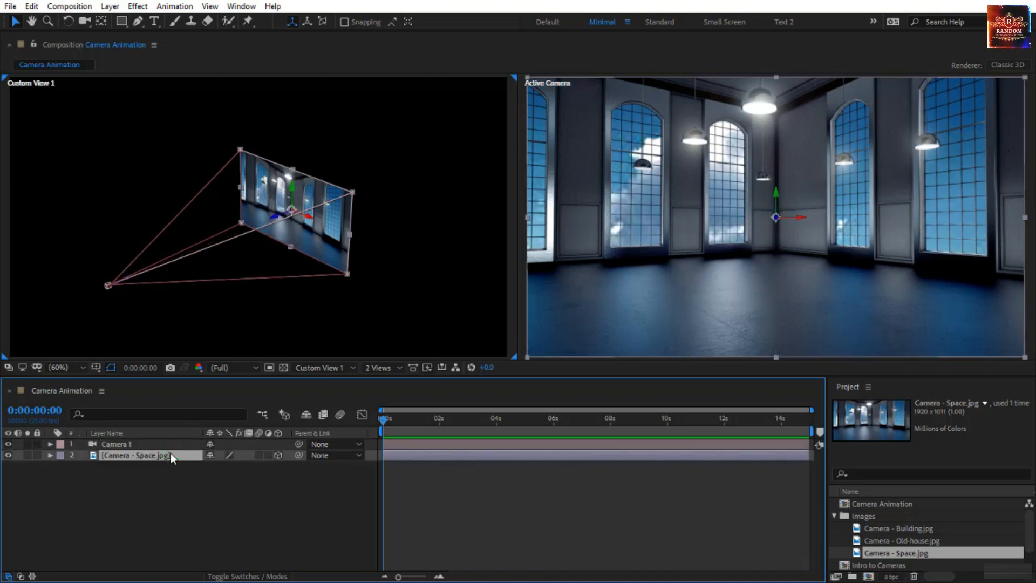
pyautogui.rightClick(170, 455)
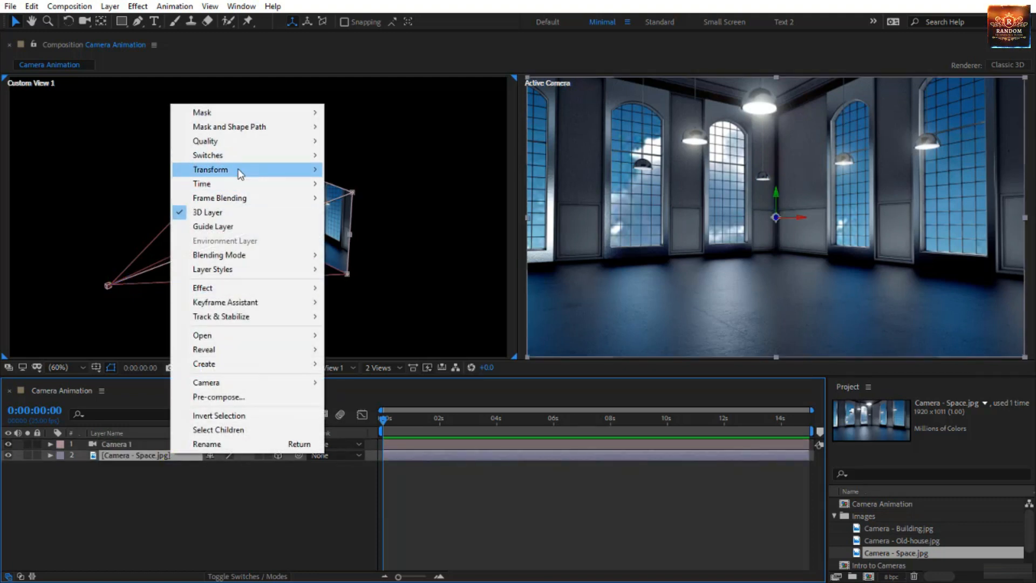
pyautogui.moveTo(252, 168)
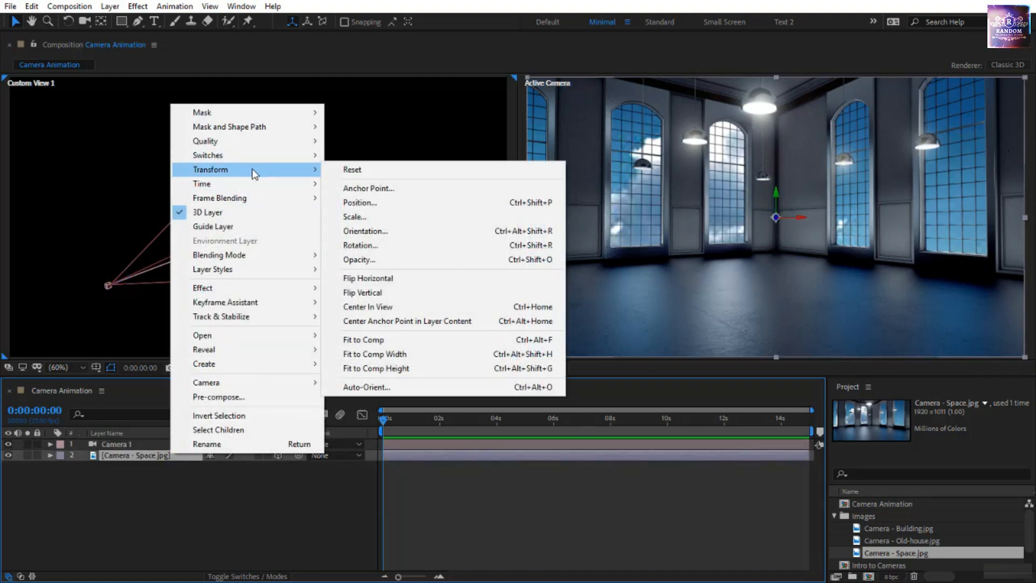
pyautogui.click(373, 173)
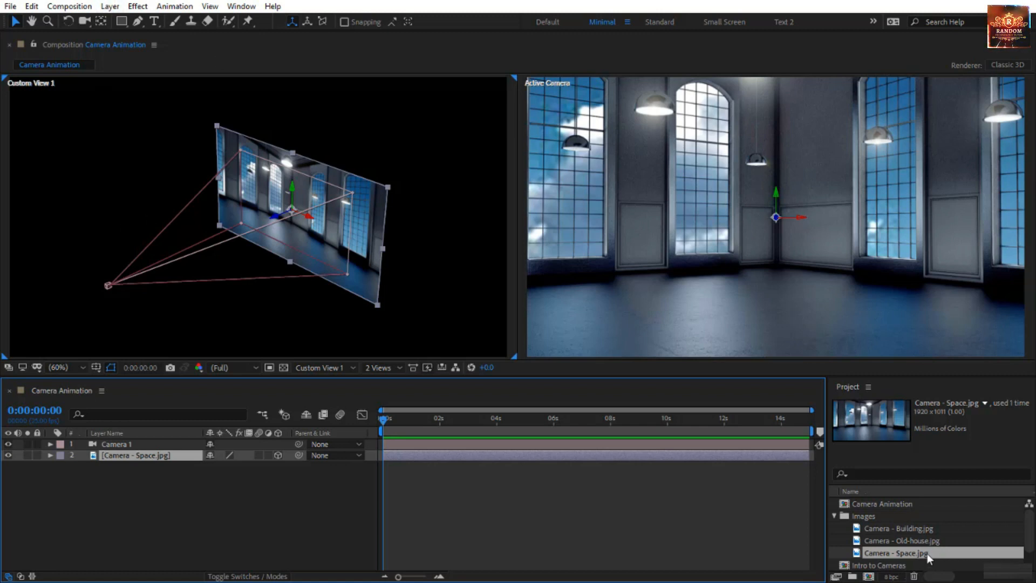
# Try moving Camera 1 with its point of interest along the Z axis in Custom View 1, and undo the move
pyautogui.click(915, 540)
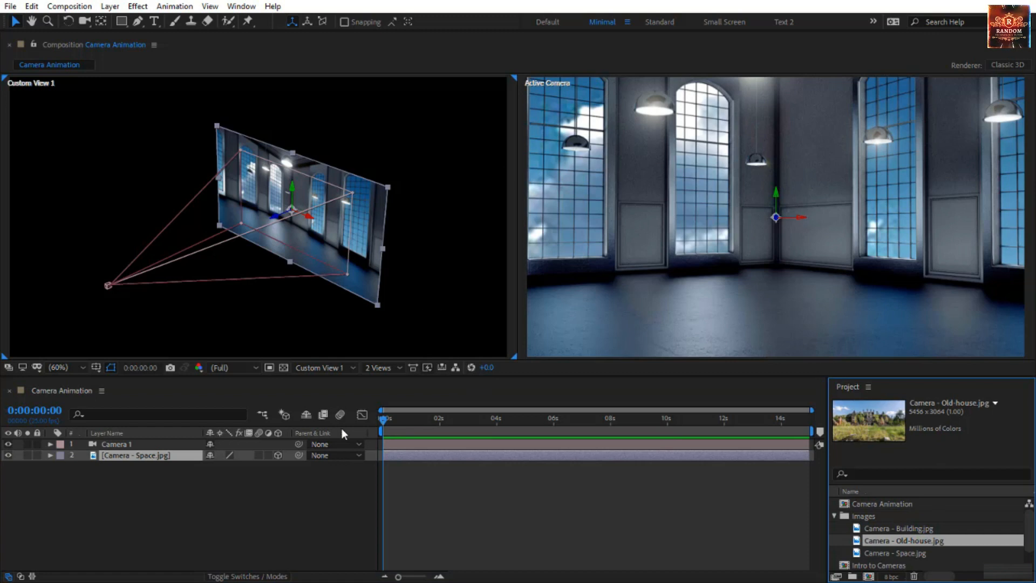
pyautogui.click(121, 442)
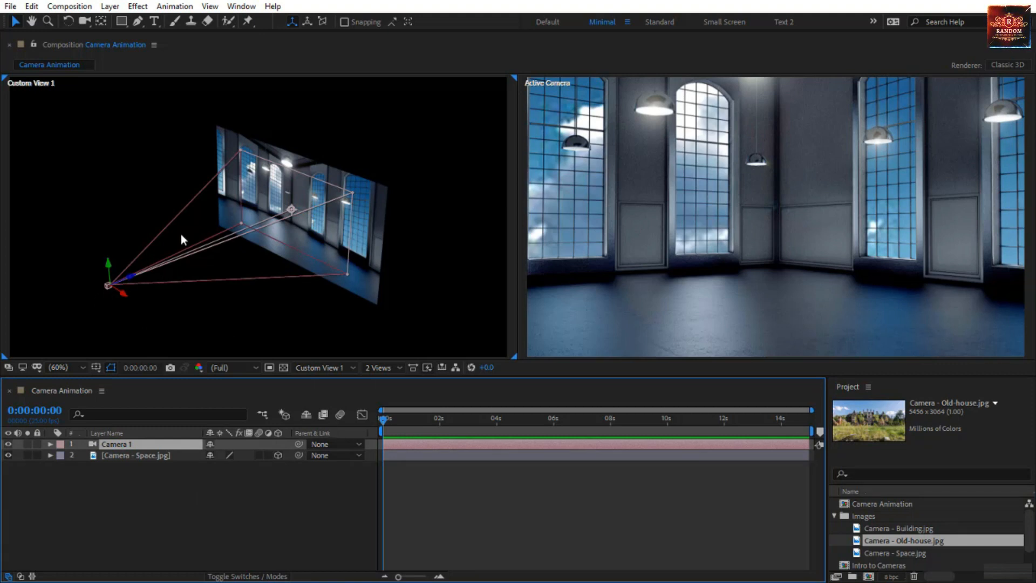
pyautogui.click(134, 280)
pyautogui.moveTo(133, 279); pyautogui.dragTo(407, 198)
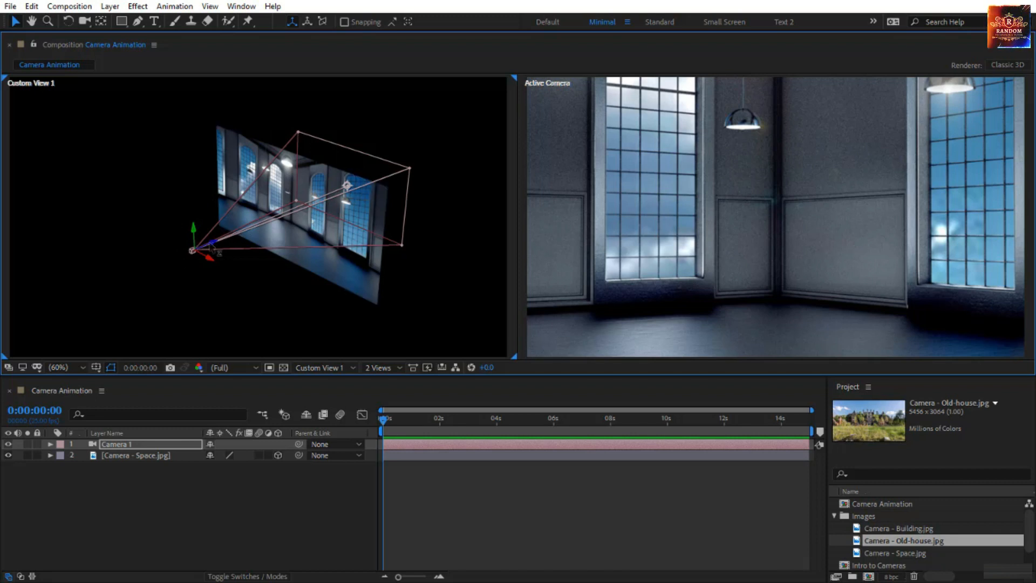
pyautogui.moveTo(211, 241); pyautogui.dragTo(50, 367)
pyautogui.hotkey('ctrl', 'z')
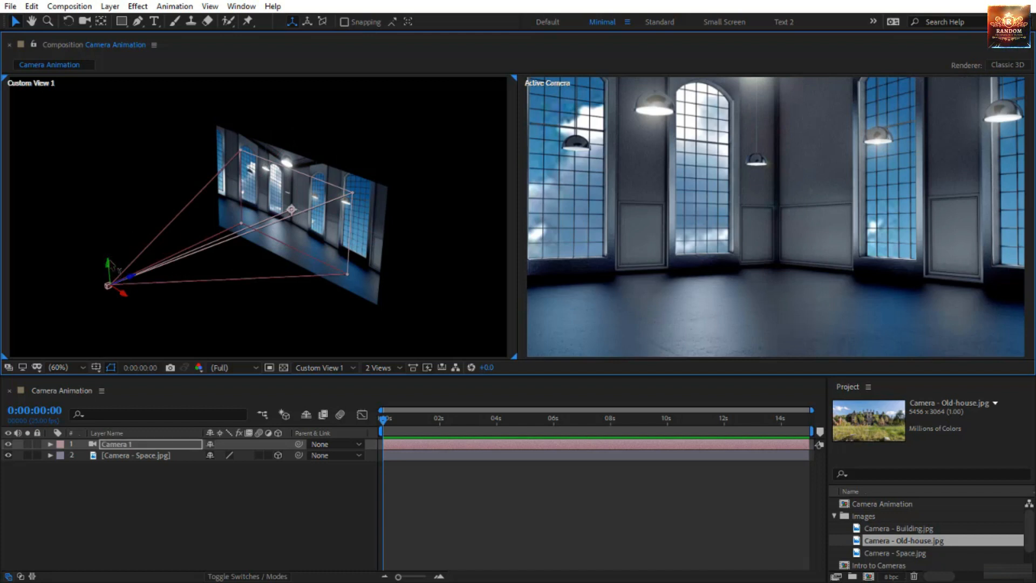
# Try moving Camera 1 with its point of interest along the Y and X axes, and return it to its starting position
pyautogui.moveTo(108, 268)
pyautogui.mouseDown()
pyautogui.moveTo(99, 127)
pyautogui.moveTo(107, 291)
pyautogui.moveTo(108, 244)
pyautogui.moveTo(118, 279)
pyautogui.mouseUp()
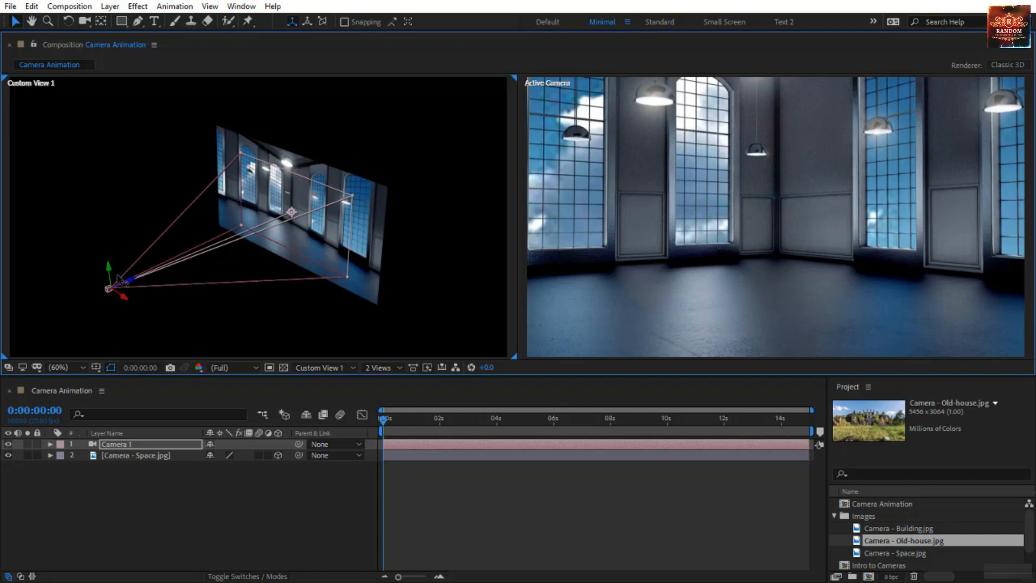
pyautogui.moveTo(117, 276)
pyautogui.mouseDown()
pyautogui.moveTo(115, 145)
pyautogui.moveTo(126, 268)
pyautogui.mouseUp()
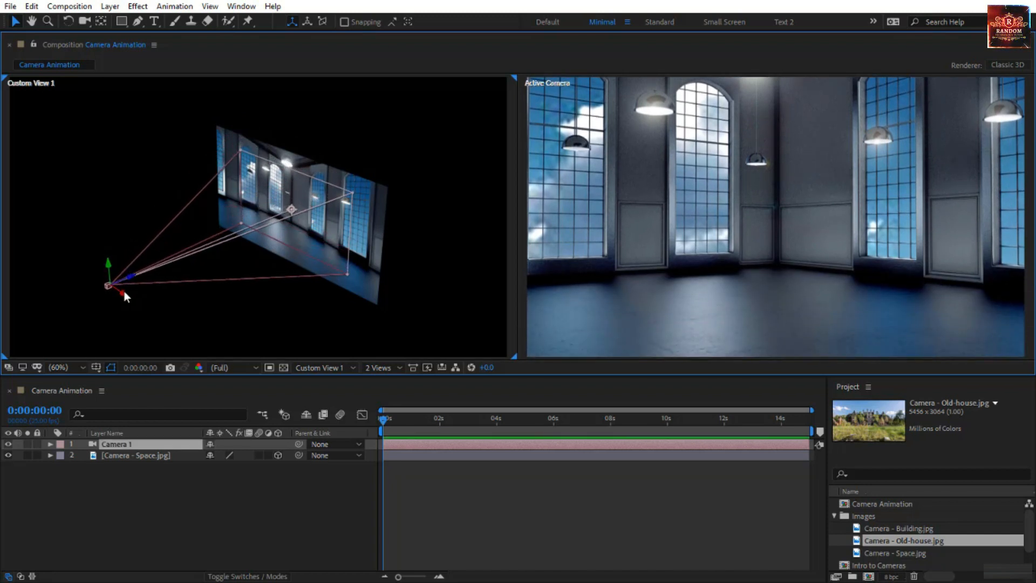
pyautogui.moveTo(126, 301); pyautogui.dragTo(149, 305)
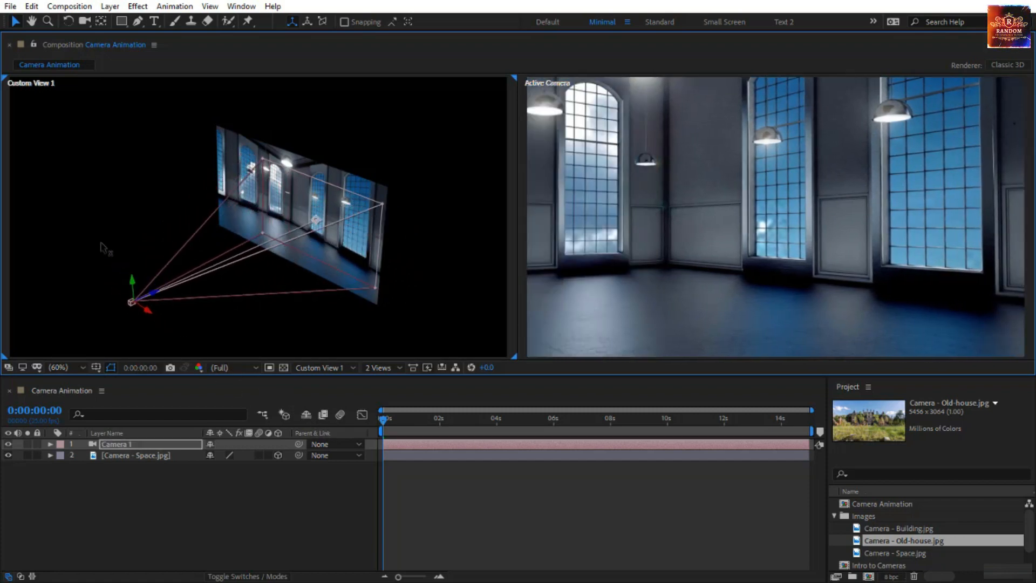
pyautogui.moveTo(101, 244); pyautogui.dragTo(386, 324)
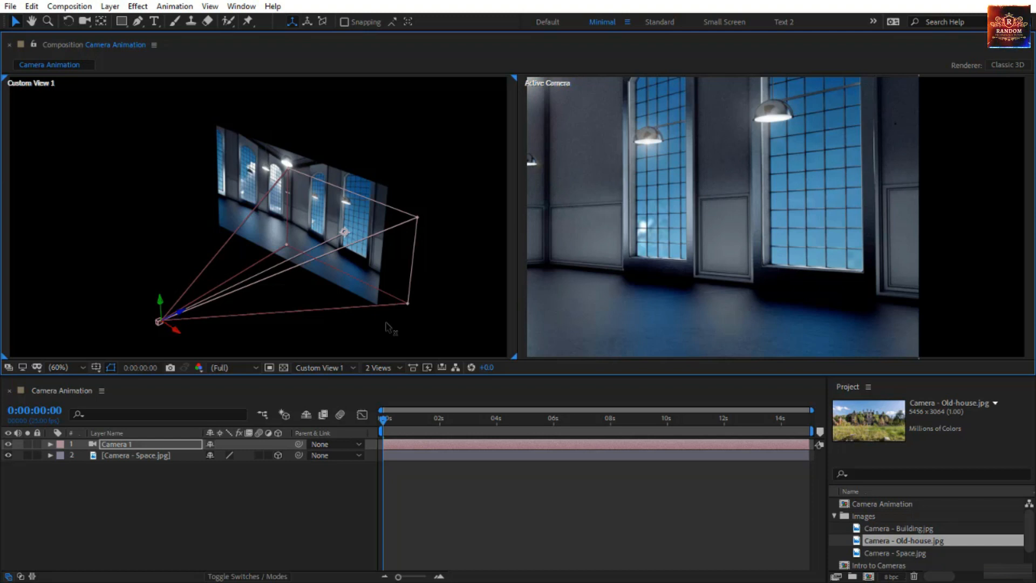
pyautogui.moveTo(387, 327); pyautogui.dragTo(128, 223)
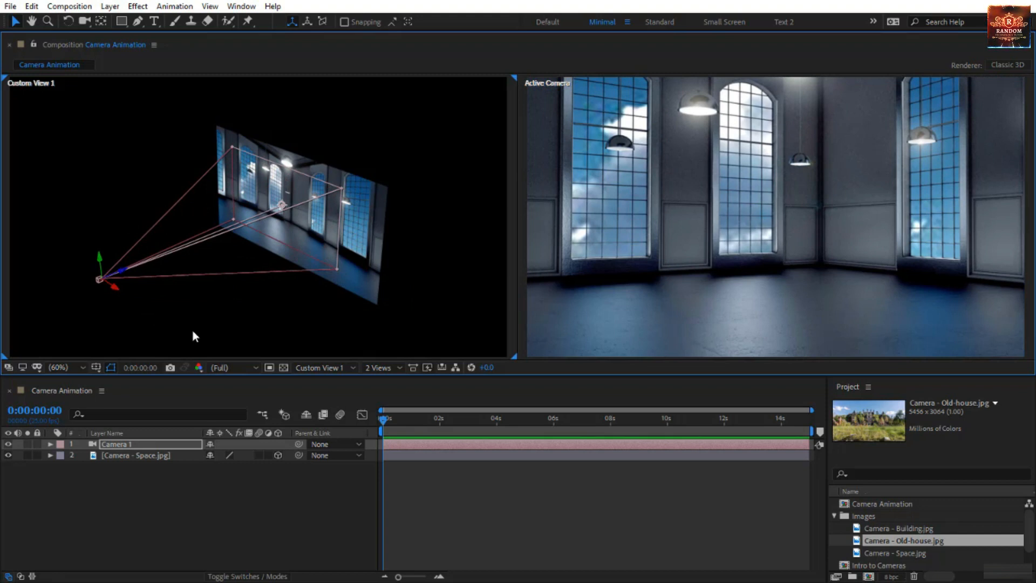
pyautogui.hotkey('ctrl', 'z')
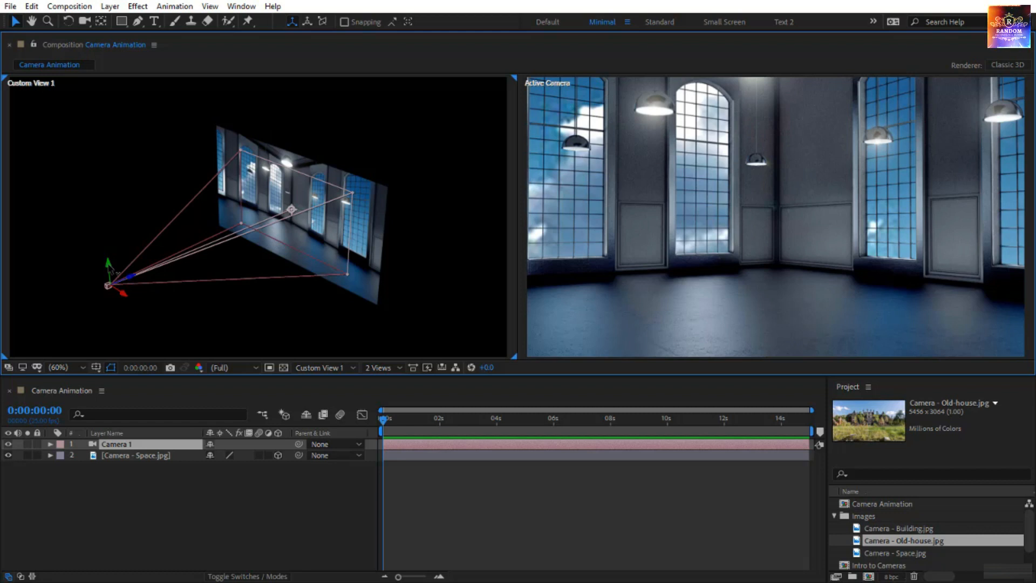
# Try moving only Camera 1's position along the Y axis with its point of interest held fixed, and undo the move
pyautogui.moveTo(108, 264); pyautogui.dragTo(243, 474)
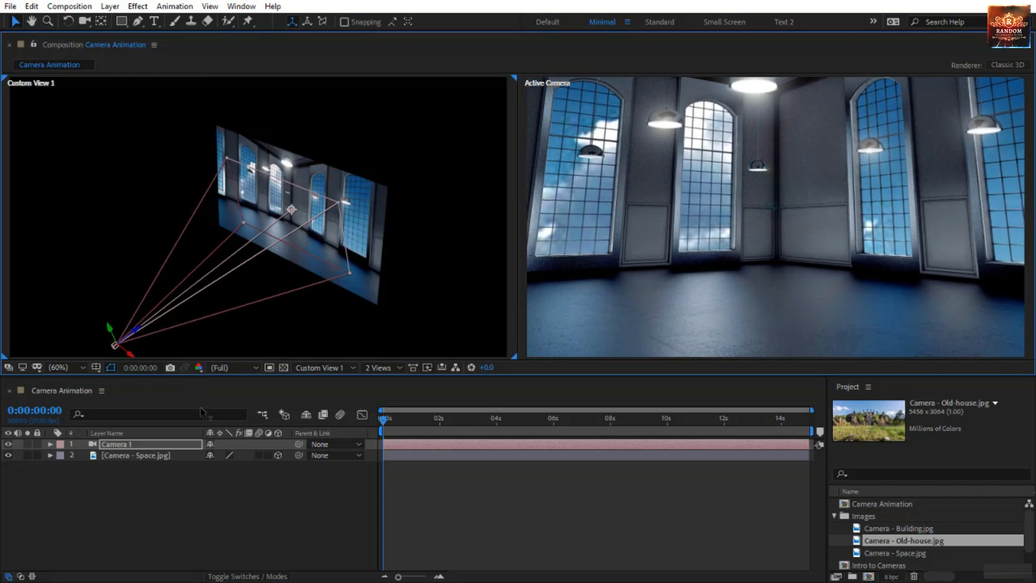
pyautogui.moveTo(201, 413); pyautogui.dragTo(124, 175)
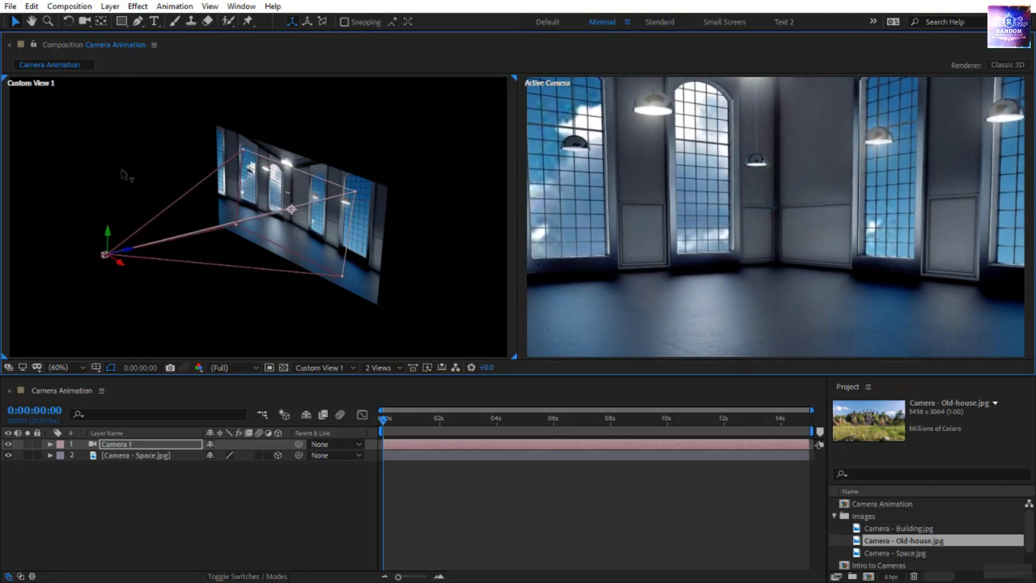
pyautogui.moveTo(124, 175); pyautogui.dragTo(144, 341)
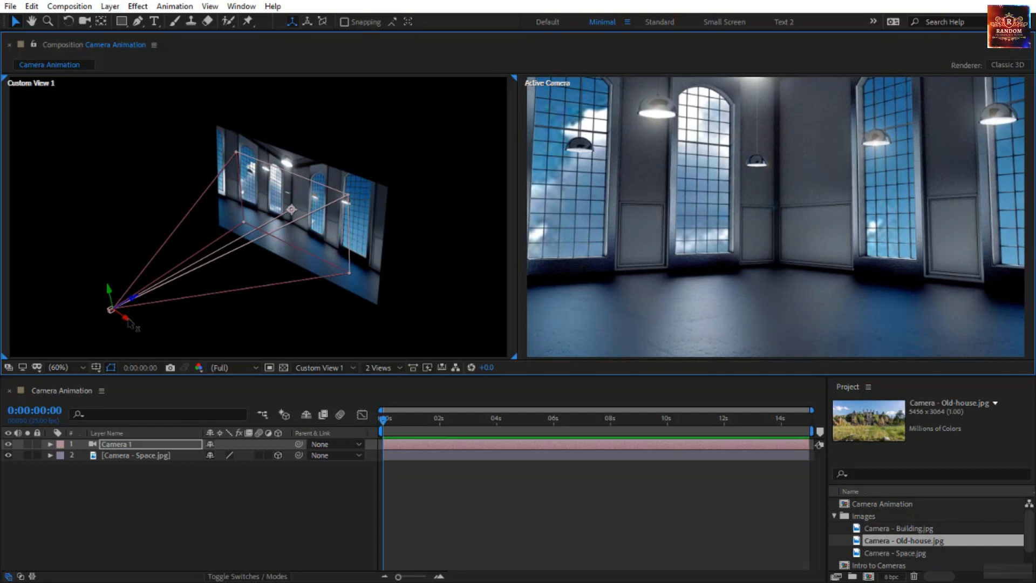
pyautogui.hotkey('ctrl', 'z')
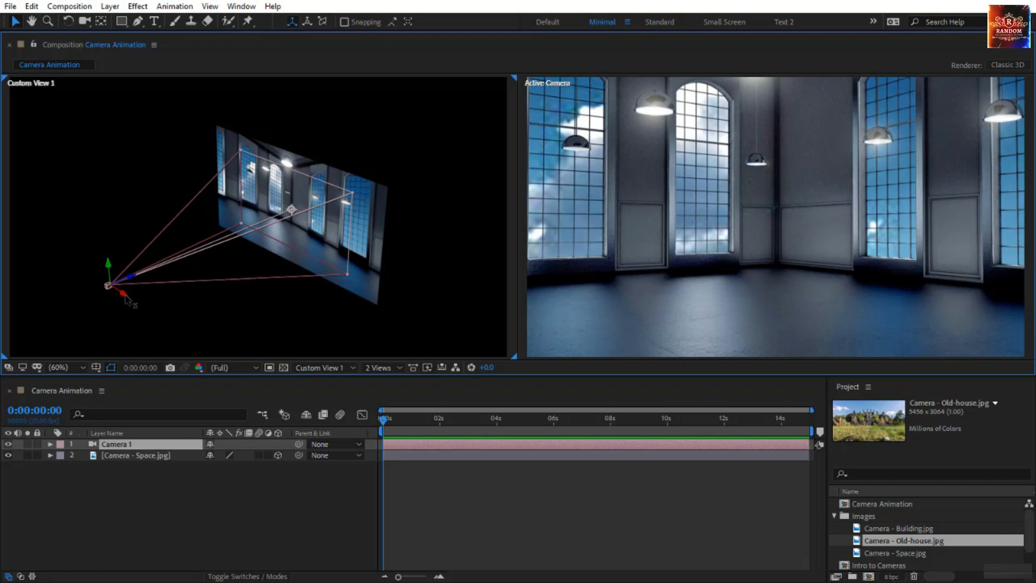
# Shift Camera 1 alone along X to a position of about 702, 360, -1778, and reset its Transform properties
pyautogui.moveTo(127, 298); pyautogui.dragTo(211, 226)
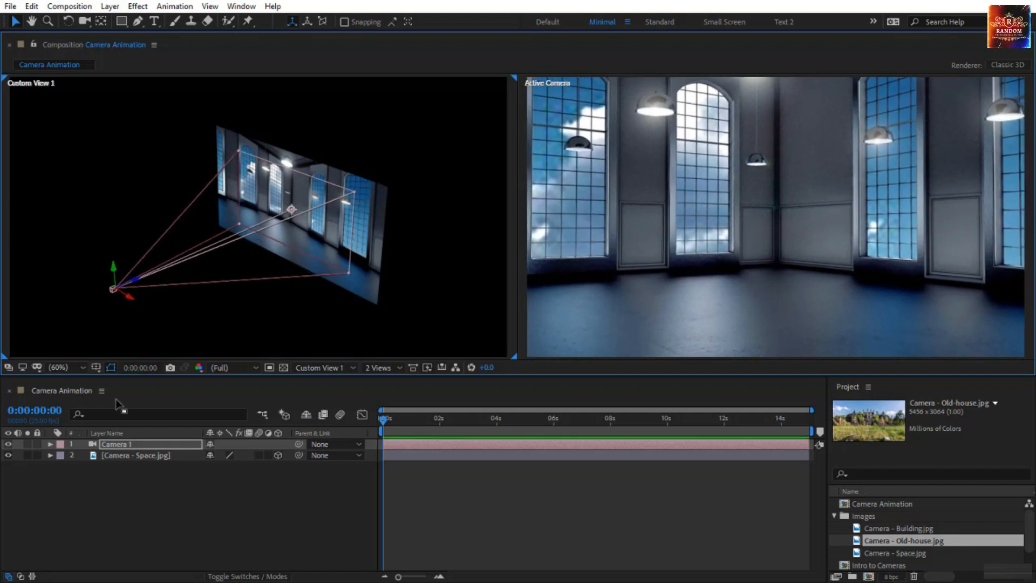
pyautogui.click(50, 445)
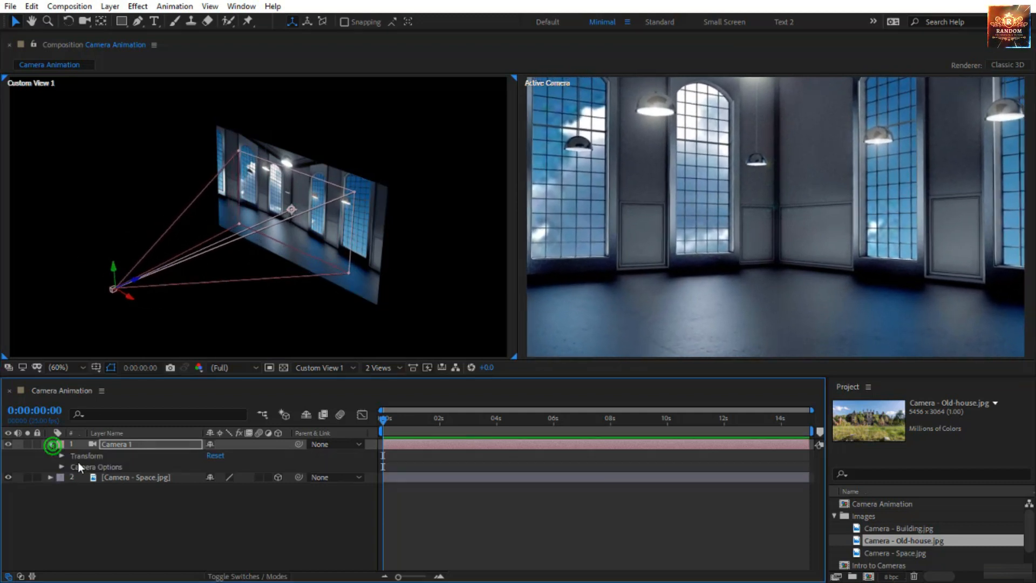
pyautogui.click(62, 456)
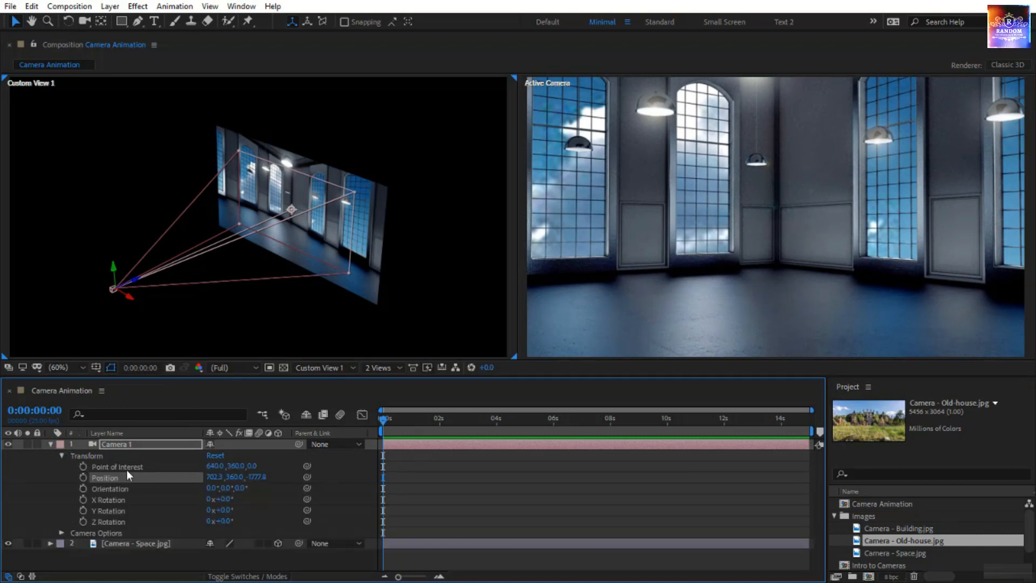
pyautogui.click(215, 456)
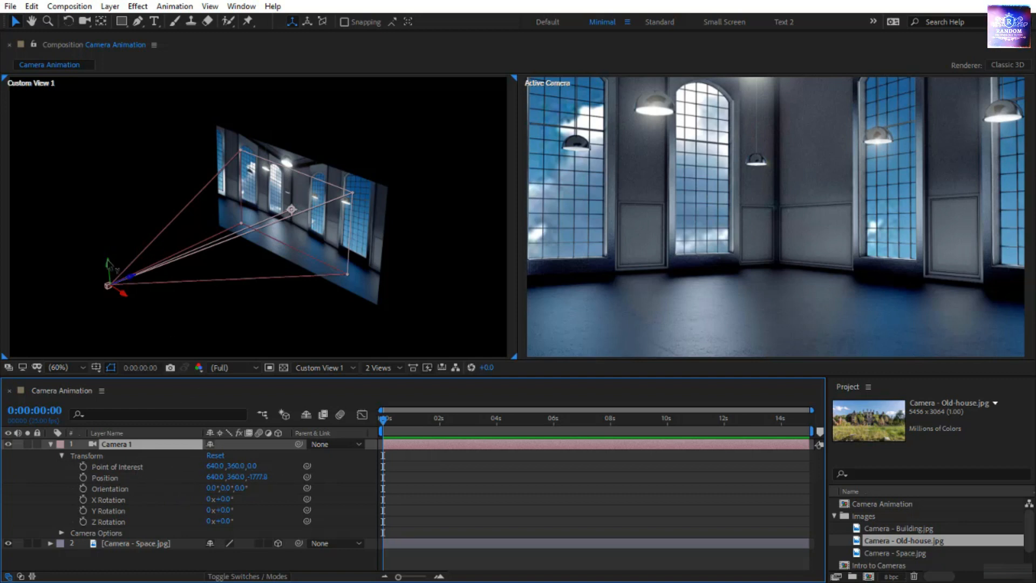
# Try moving Camera 1 together with its point of interest along Y, X and Z in Custom View 1, undoing each move
pyautogui.moveTo(108, 262); pyautogui.dragTo(100, 300)
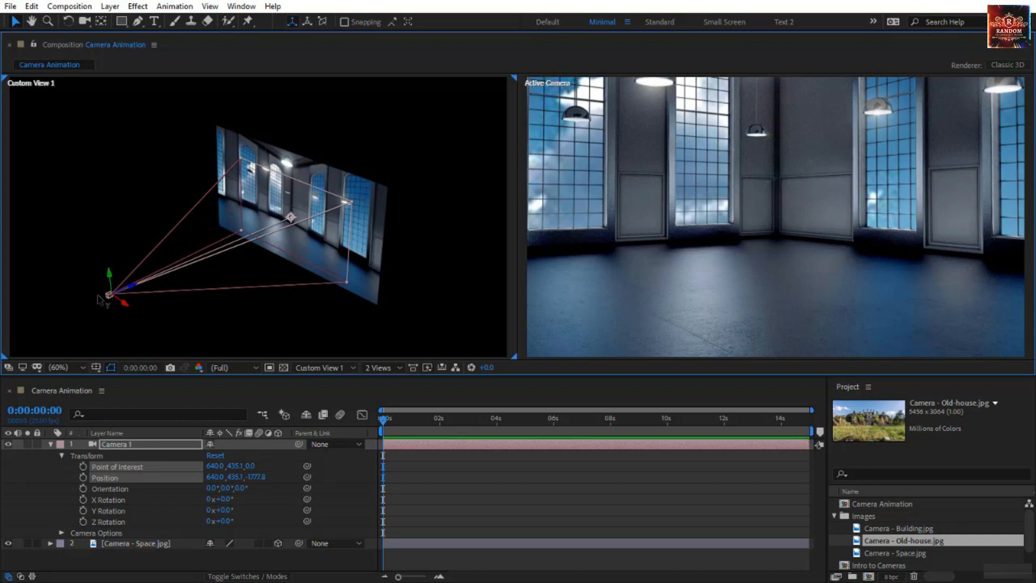
pyautogui.hotkey('ctrl', 'z')
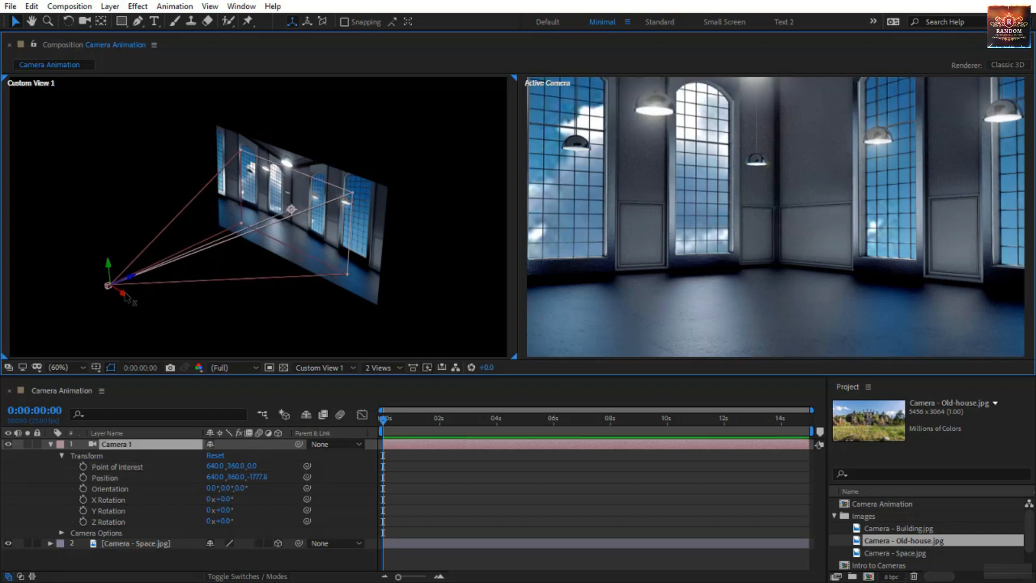
pyautogui.moveTo(129, 300)
pyautogui.mouseDown()
pyautogui.moveTo(230, 361)
pyautogui.moveTo(134, 326)
pyautogui.moveTo(38, 270)
pyautogui.moveTo(135, 319)
pyautogui.mouseUp()
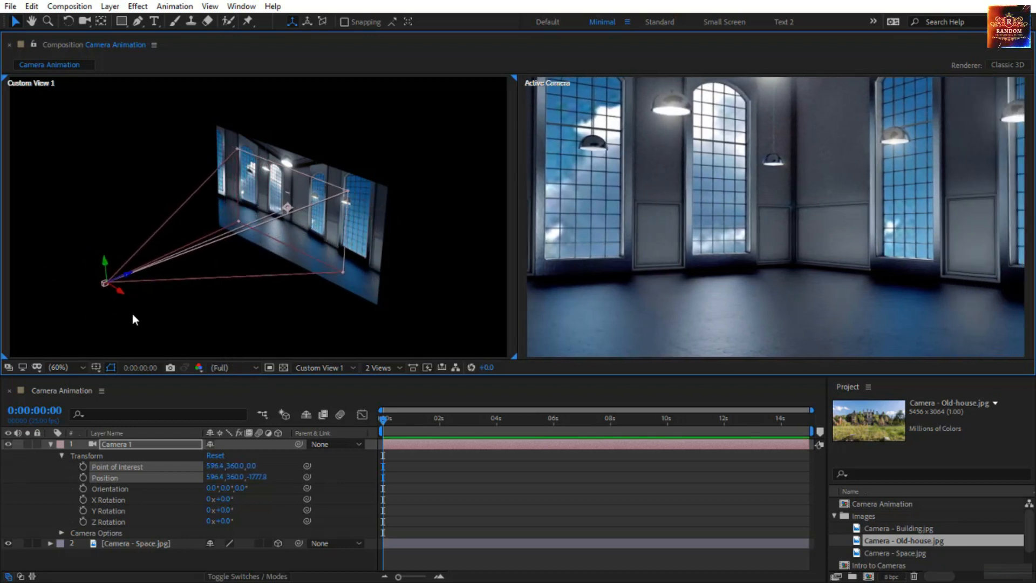
pyautogui.hotkey('ctrl', 'z')
pyautogui.moveTo(137, 277); pyautogui.dragTo(228, 258)
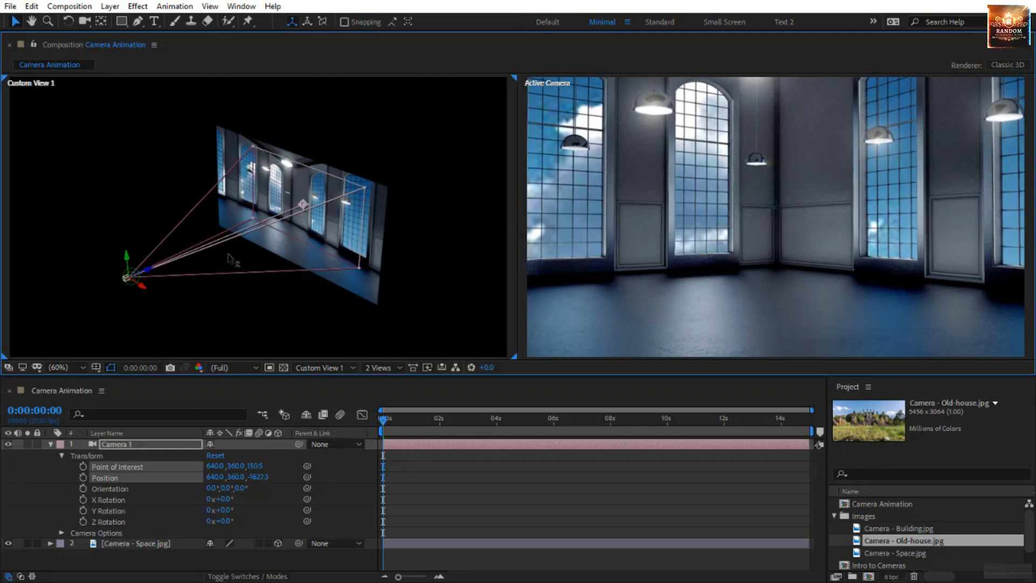
pyautogui.hotkey('ctrl', 'z')
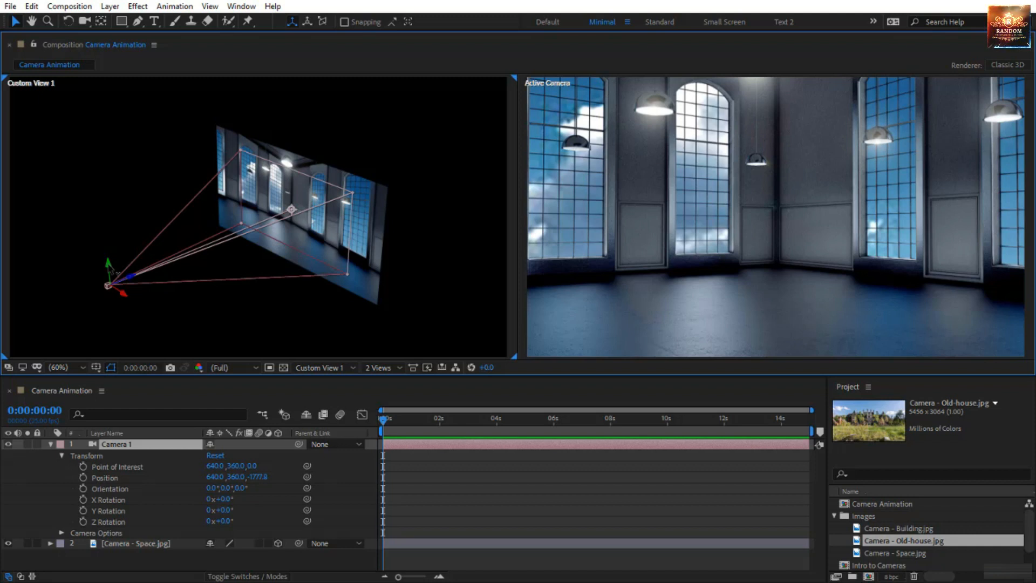
# Try moving only Camera 1's position along the Y and X axes with its point of interest fixed, and undo both moves
pyautogui.moveTo(115, 273); pyautogui.dragTo(197, 351)
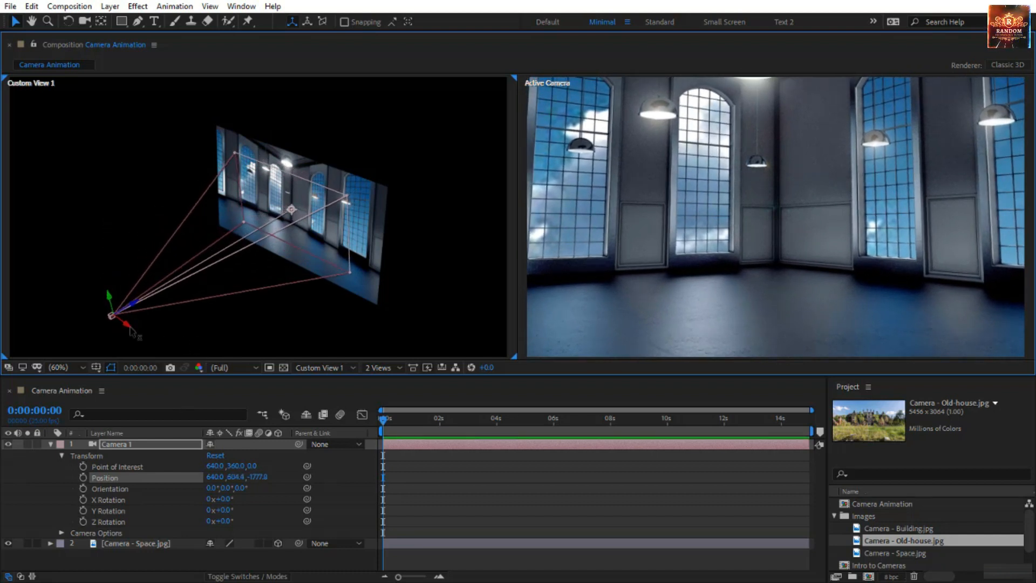
pyautogui.moveTo(132, 331); pyautogui.dragTo(11, 422)
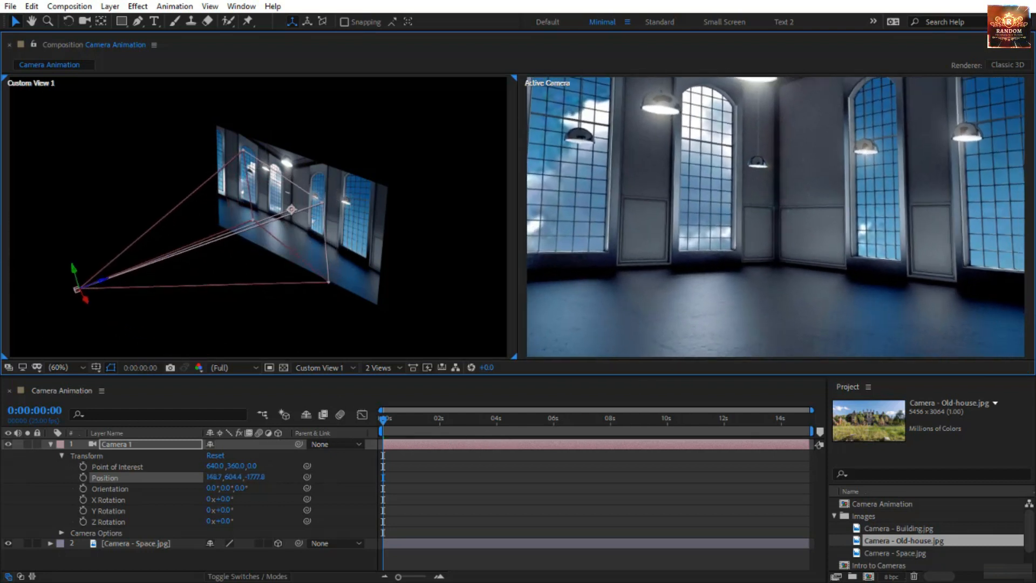
pyautogui.moveTo(74, 220); pyautogui.dragTo(100, 272)
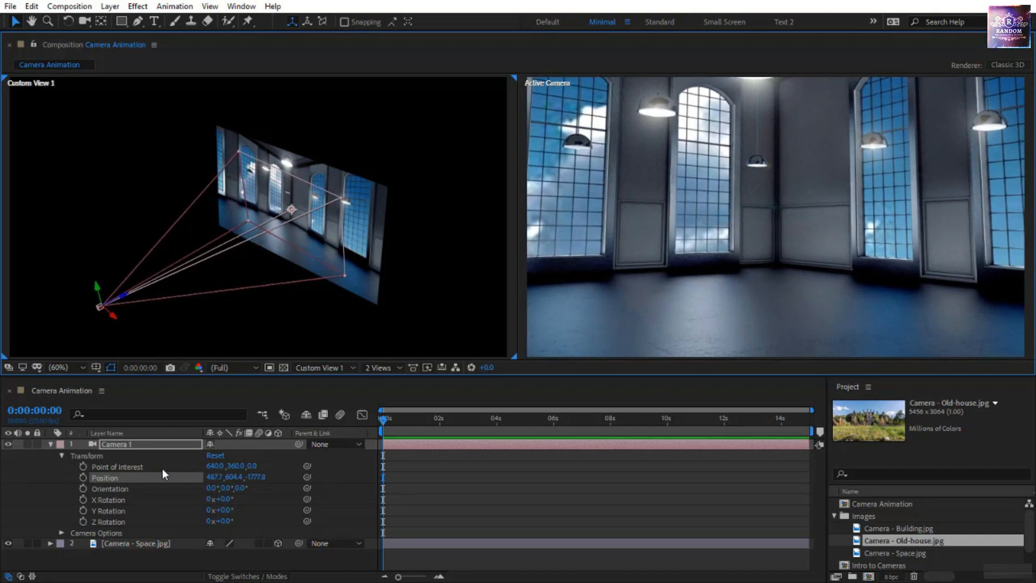
pyautogui.hotkey('ctrl', 'z')
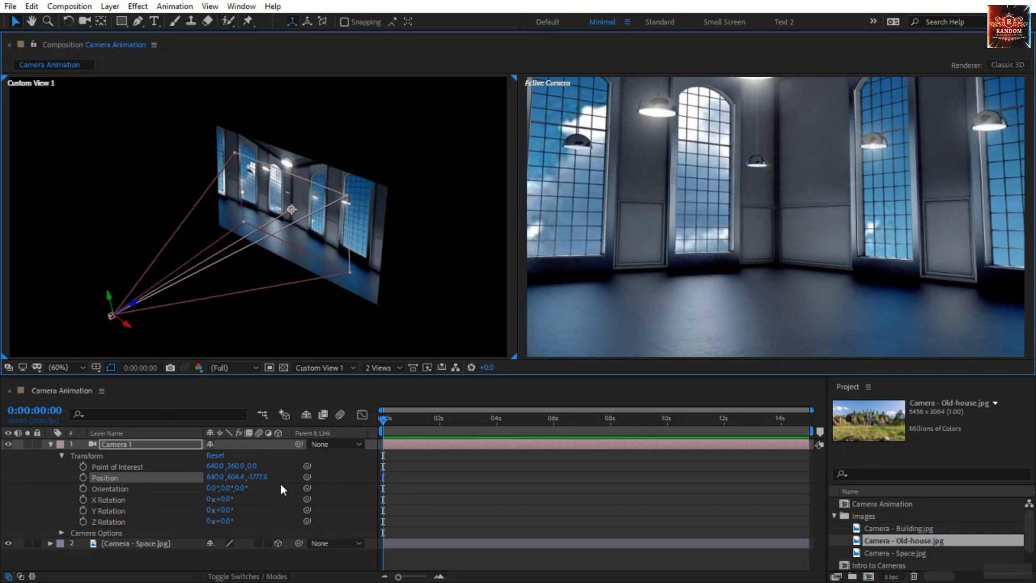
pyautogui.hotkey('ctrl', 'z')
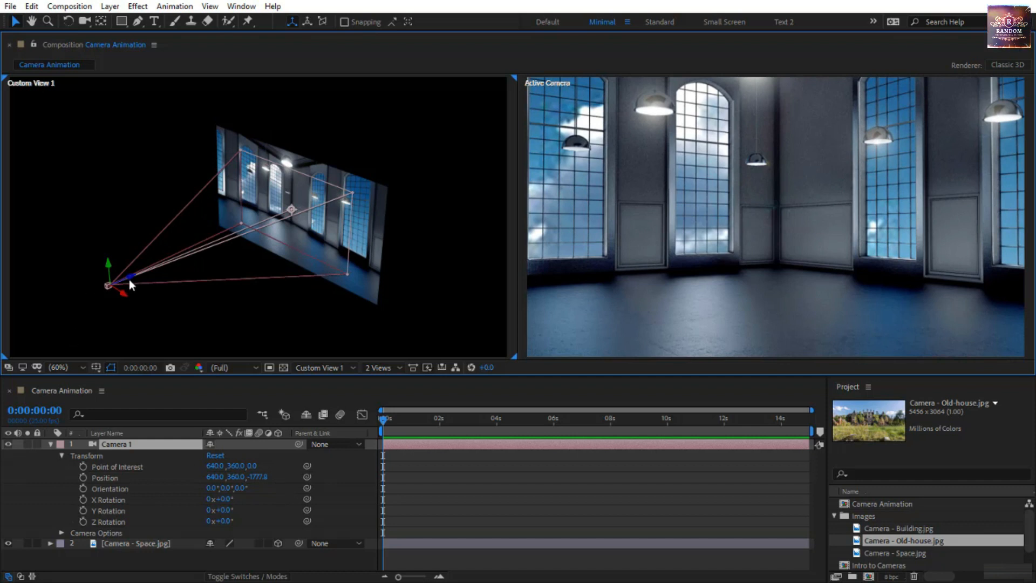
# Pull only Camera 1's position back along Z to about -1872, and undo two trial free moves of the camera
pyautogui.moveTo(128, 279); pyautogui.dragTo(139, 328)
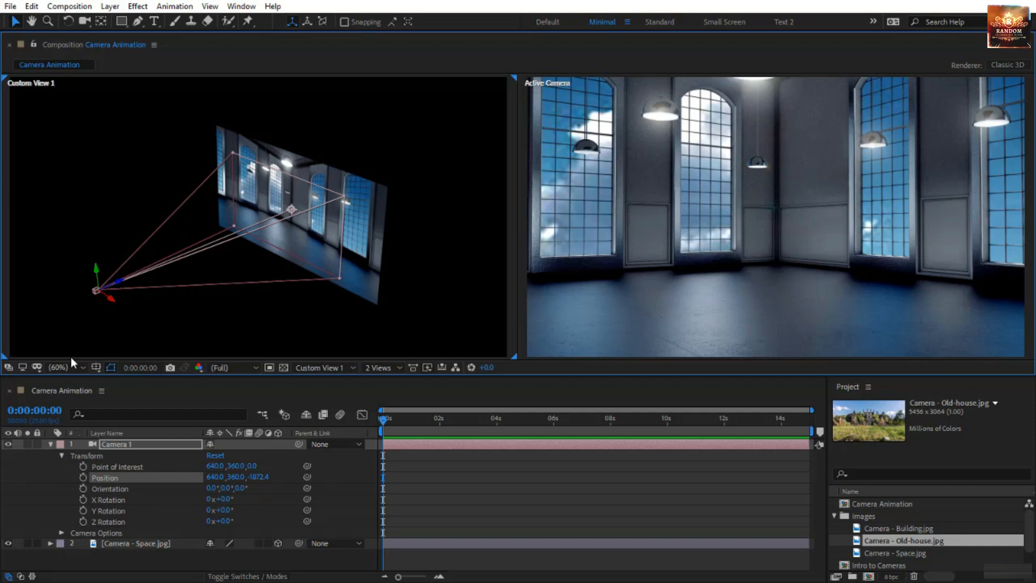
pyautogui.click(95, 292)
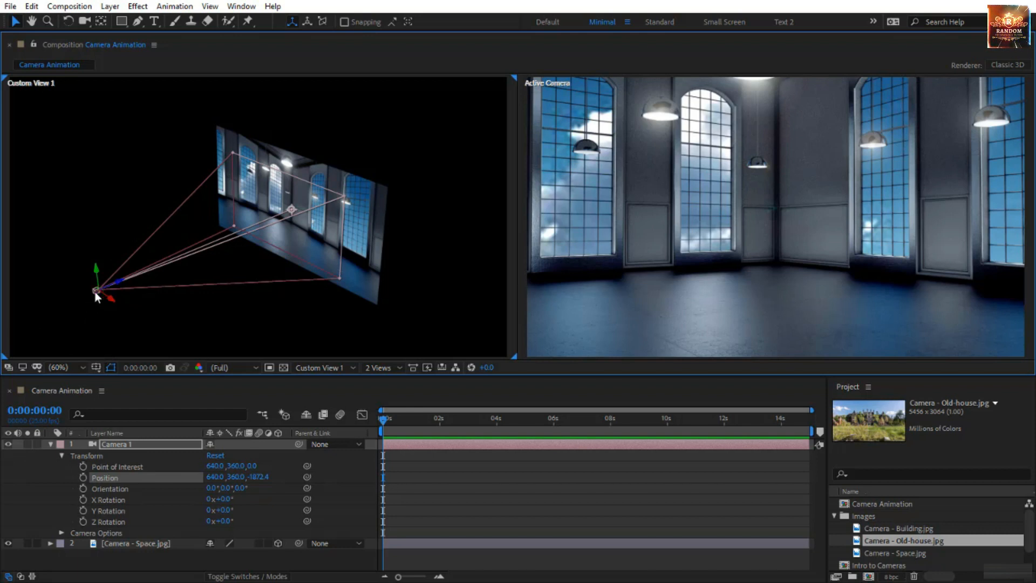
pyautogui.moveTo(95, 293); pyautogui.dragTo(123, 202)
pyautogui.hotkey('ctrl', 'z')
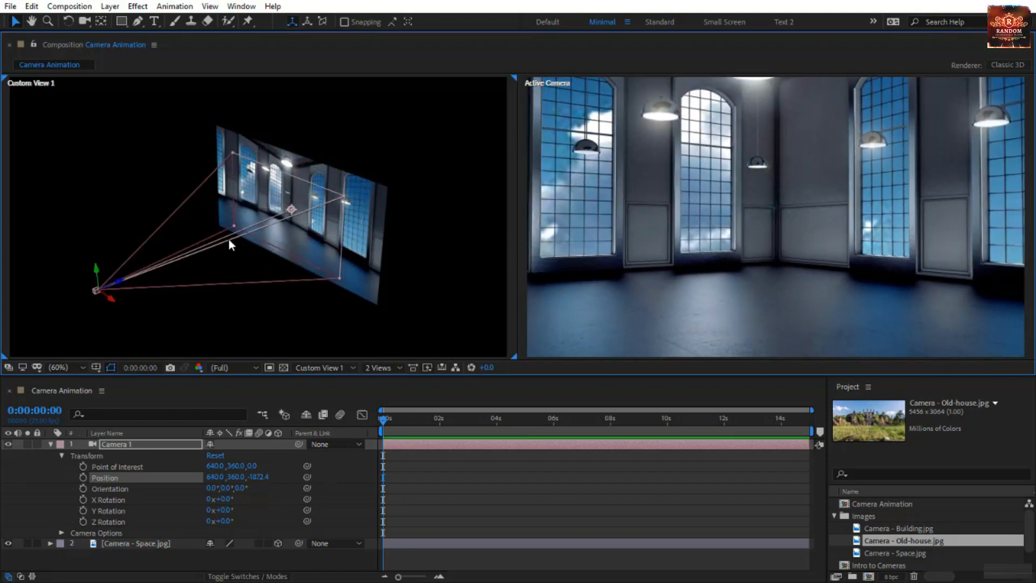
pyautogui.moveTo(97, 296); pyautogui.dragTo(259, 299)
pyautogui.hotkey('ctrl', 'z')
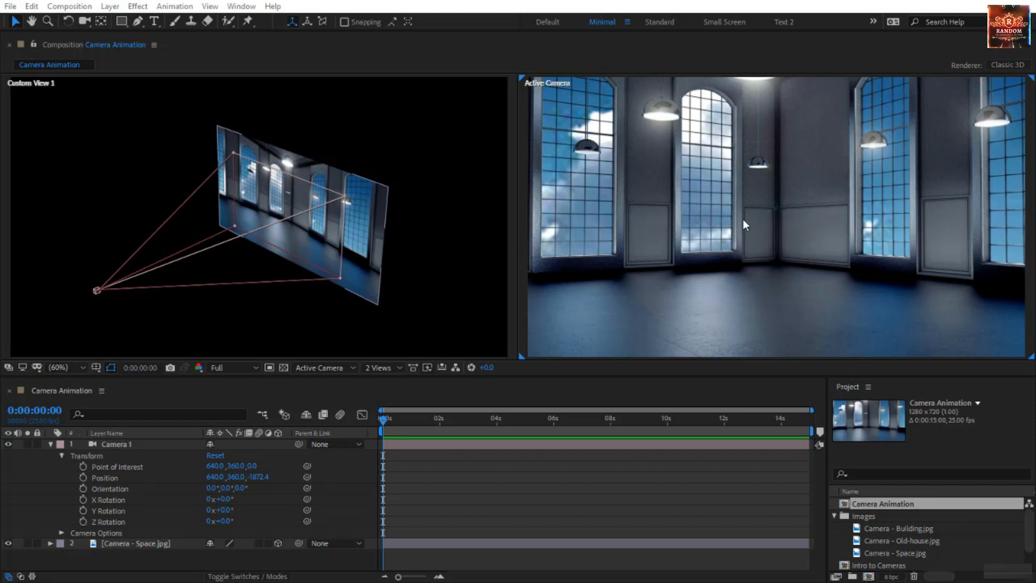
# Add Camera - Old-house.jpg as the lowest layer of the Camera Animation composition and hide the Camera - Space.jpg layer
pyautogui.click(921, 540)
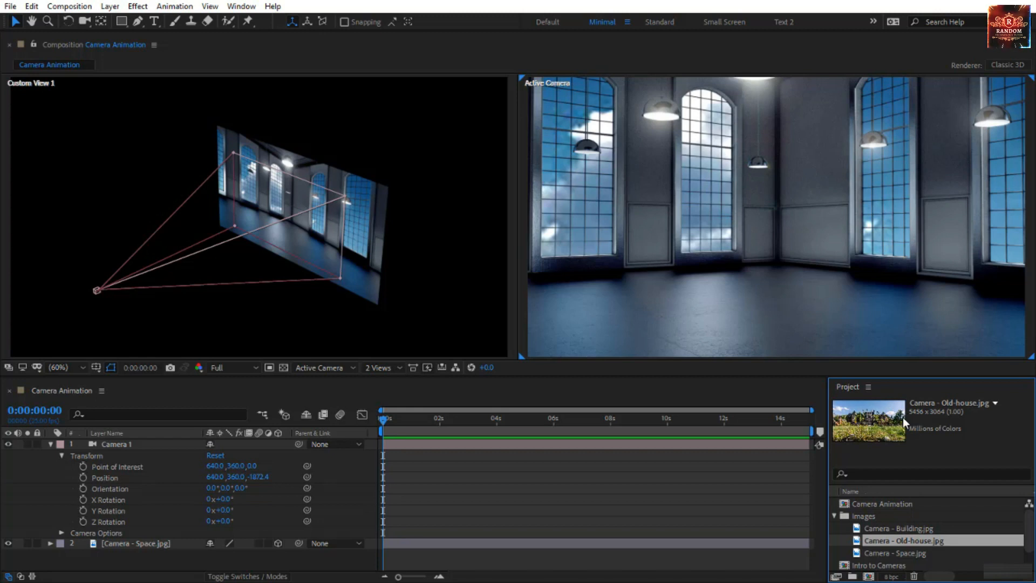
pyautogui.click(895, 530)
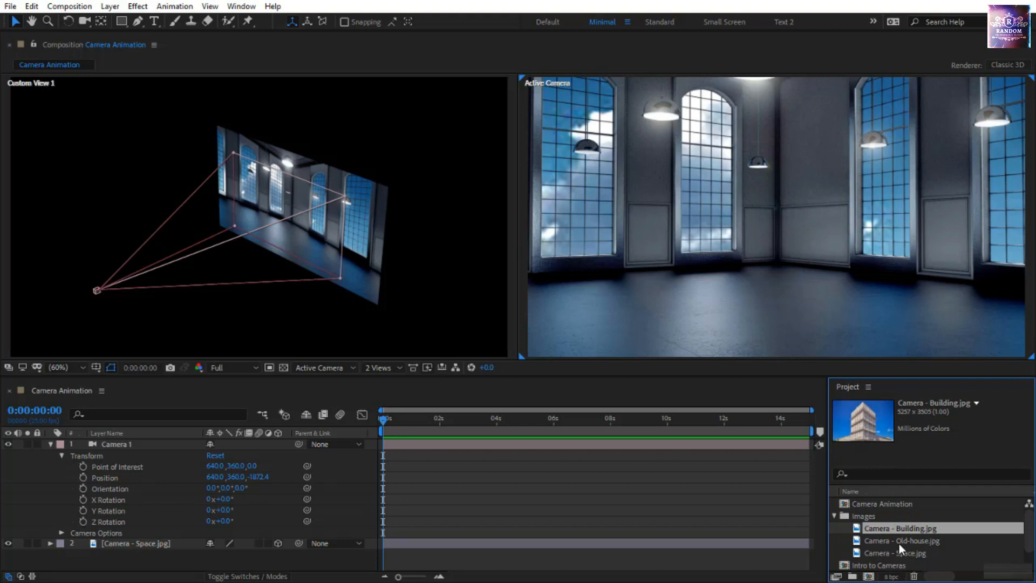
pyautogui.moveTo(899, 543); pyautogui.dragTo(233, 554)
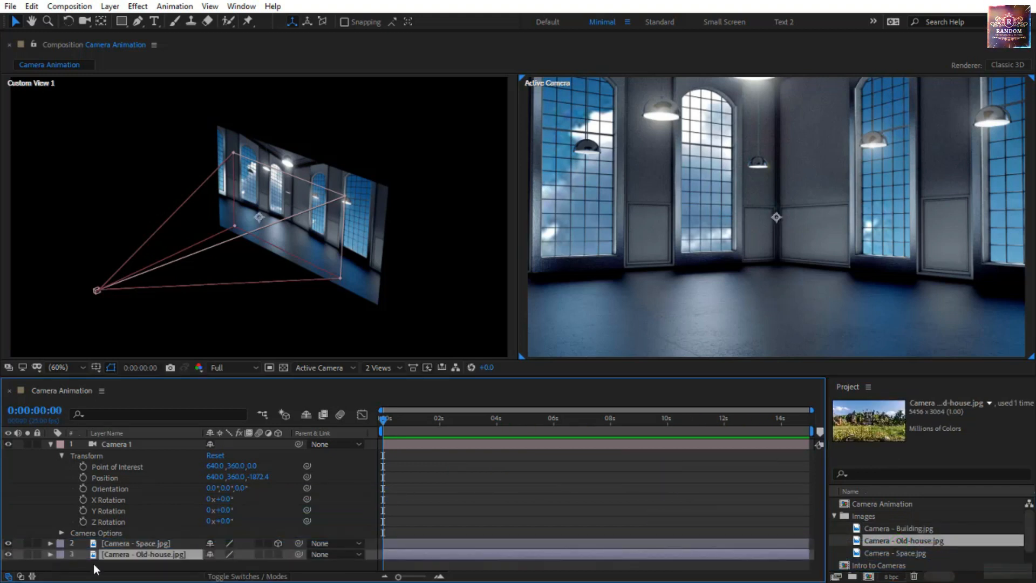
pyautogui.click(8, 544)
# Fit the Active Camera view up to 100% and make the Camera - Old-house.jpg layer a 3D layer
pyautogui.scroll(-3, 745, 210)
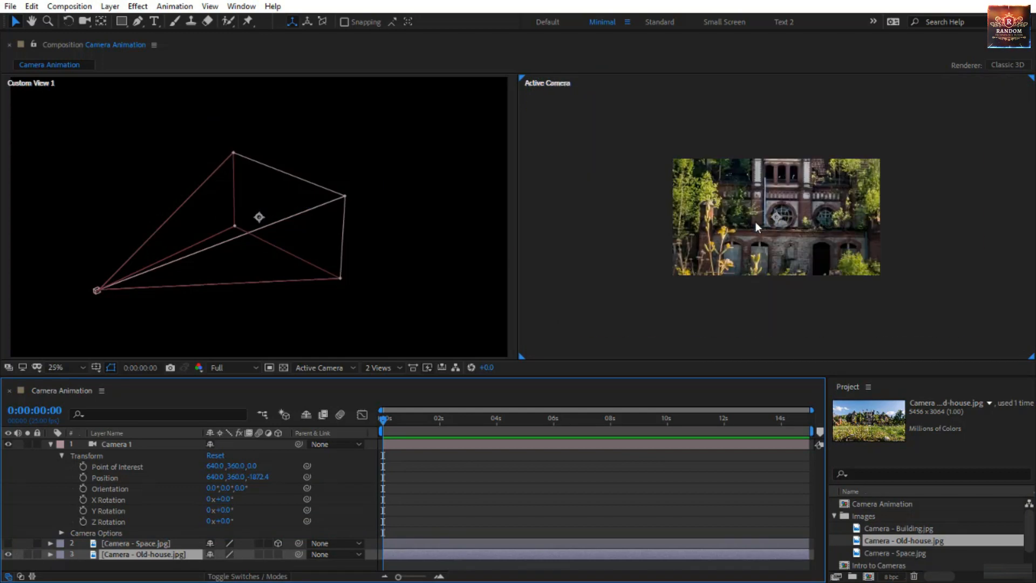
pyautogui.scroll(-4, 770, 227)
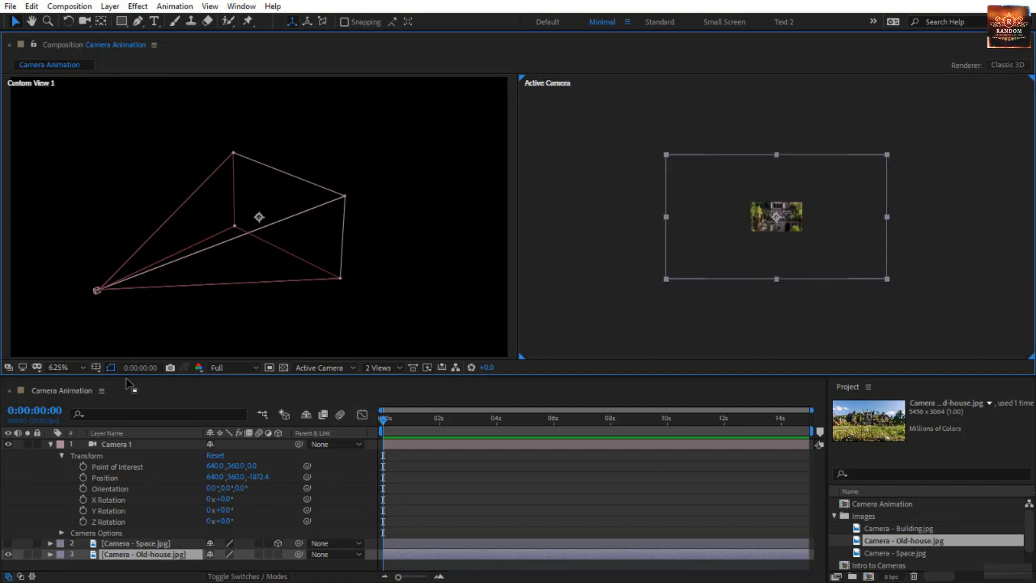
pyautogui.click(62, 368)
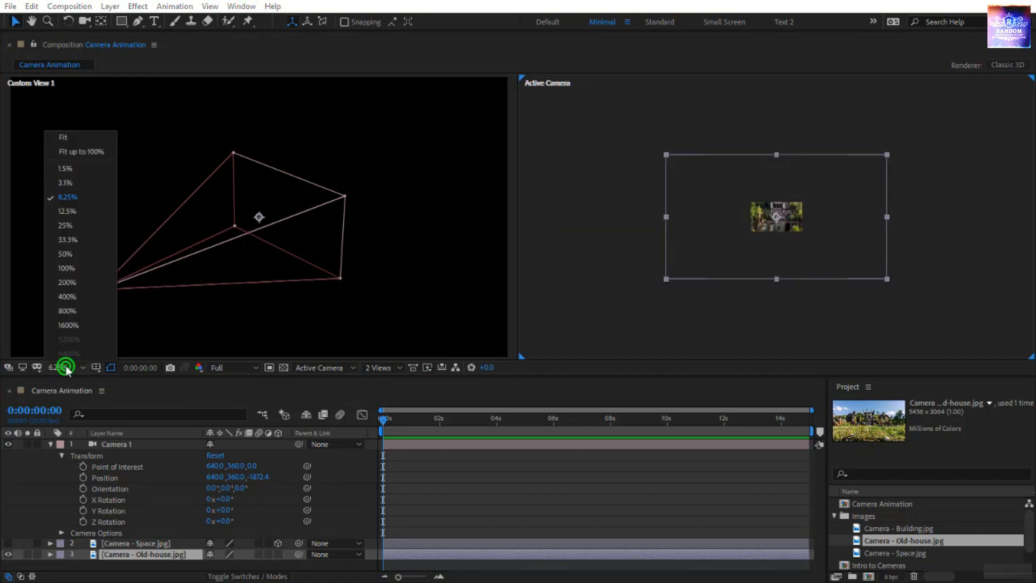
pyautogui.click(105, 157)
pyautogui.click(276, 555)
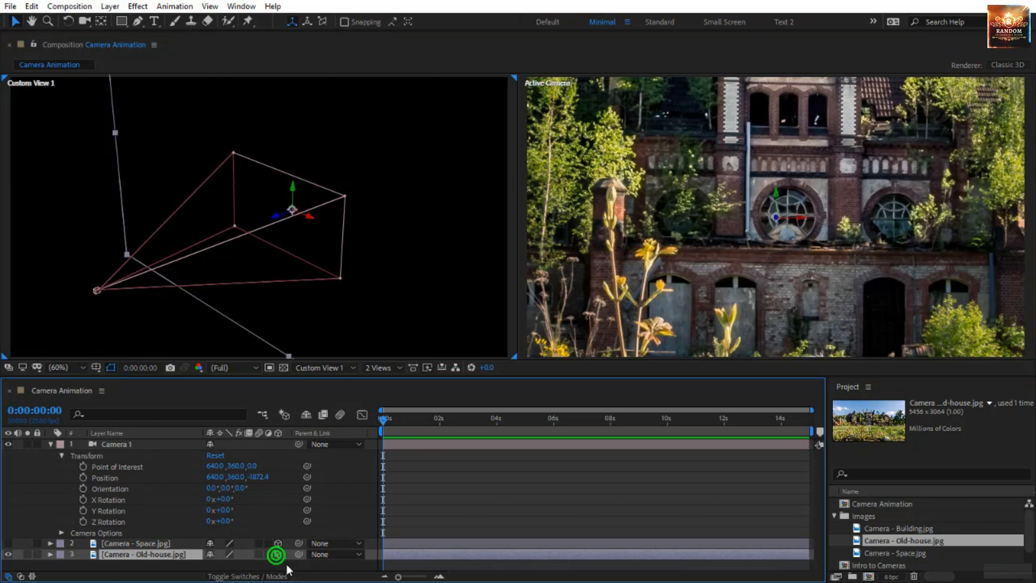
# Dolly Custom View 1 back until Camera 1 and nearly the whole Camera - Old-house.jpg layer fit in the view
pyautogui.scroll(-3, 302, 217)
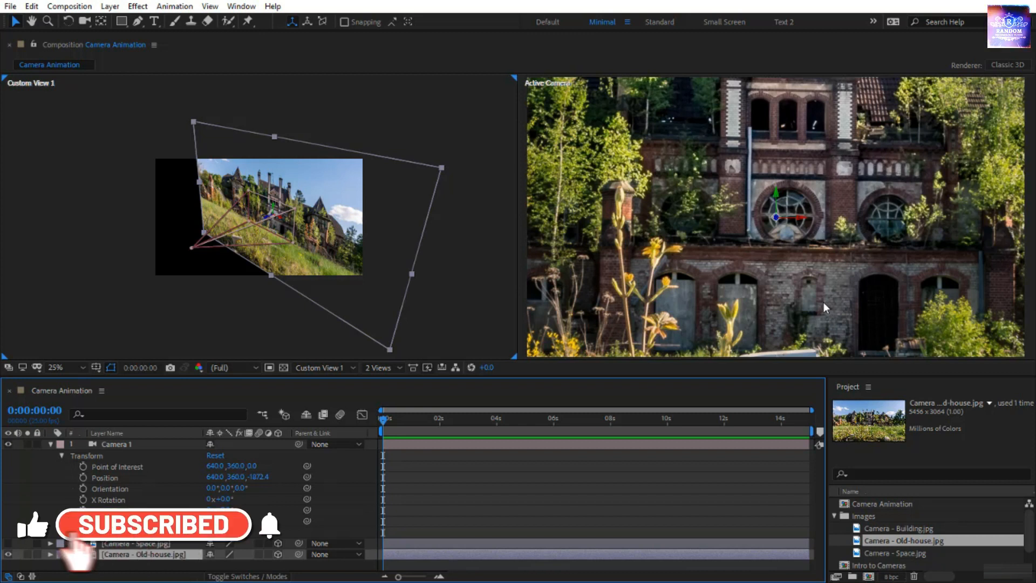
pyautogui.click(193, 249)
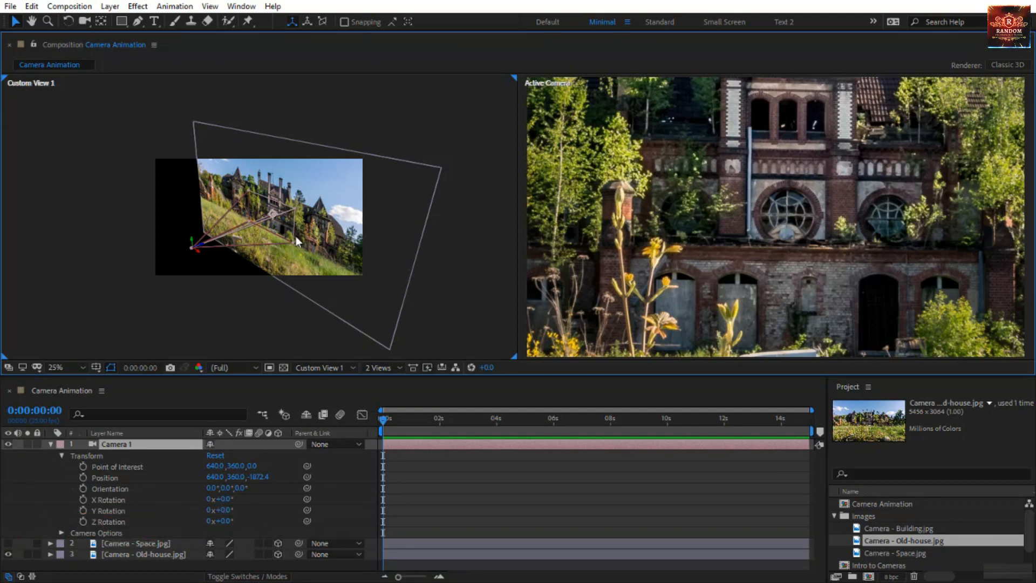
pyautogui.scroll(1, 296, 235)
pyautogui.scroll(-1, 296, 236)
pyautogui.scroll(1, 296, 235)
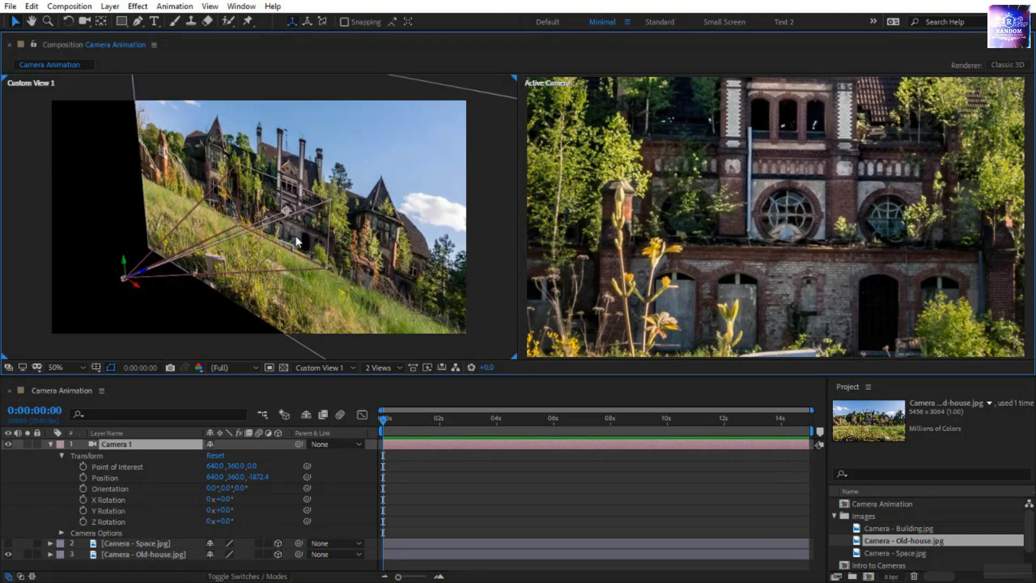
pyautogui.scroll(-1, 296, 236)
pyautogui.scroll(2, 296, 235)
pyautogui.scroll(-3, 295, 235)
pyautogui.scroll(3, 296, 235)
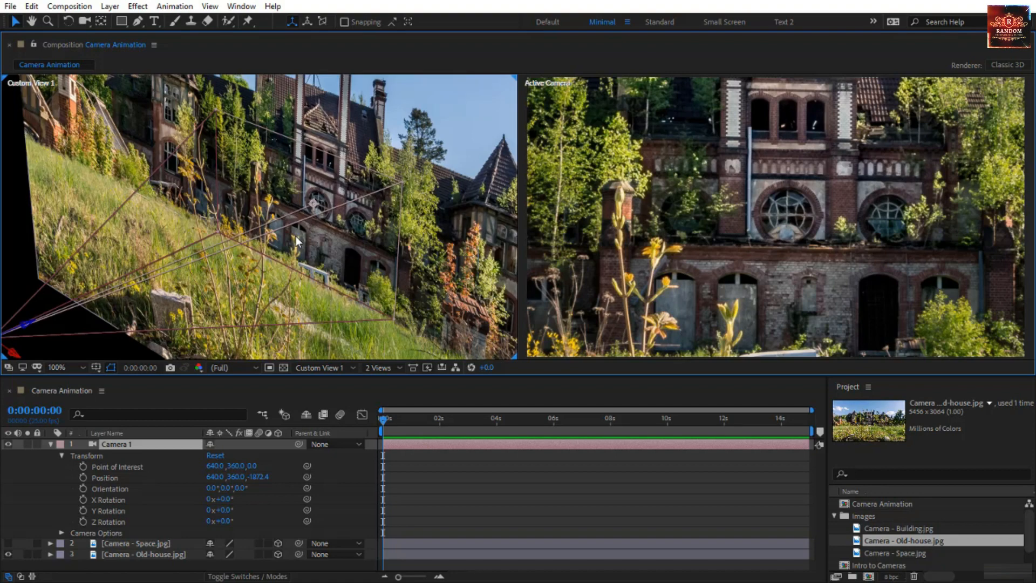
pyautogui.scroll(-2, 296, 236)
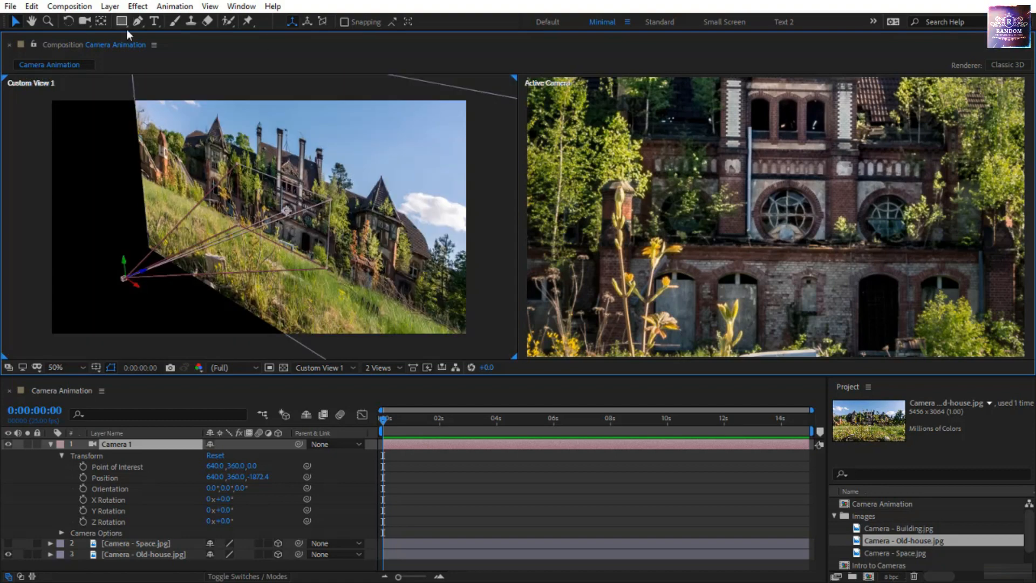
pyautogui.click(397, 232)
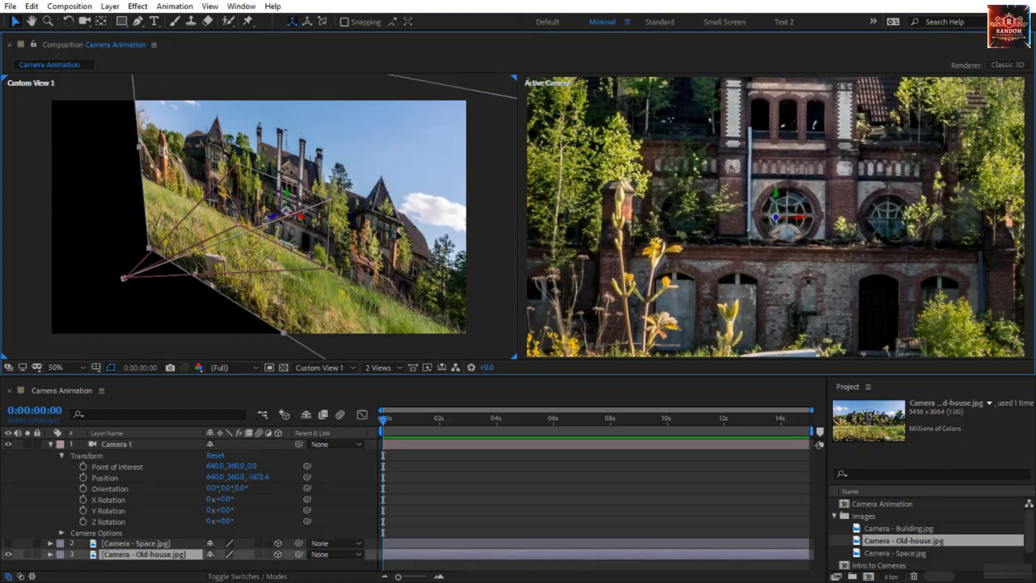
pyautogui.press('c')
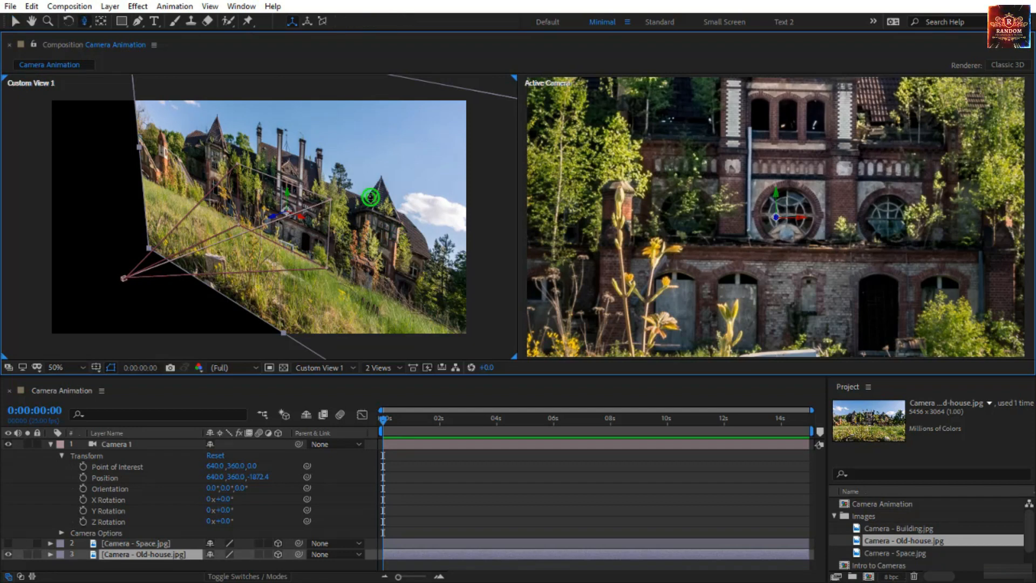
pyautogui.moveTo(371, 197); pyautogui.dragTo(356, 394)
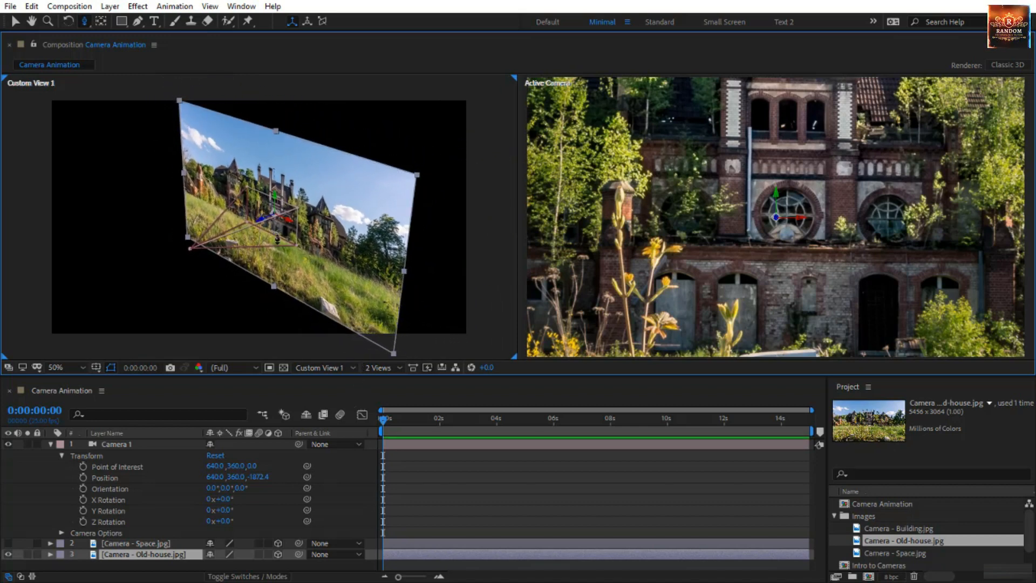
pyautogui.press('v')
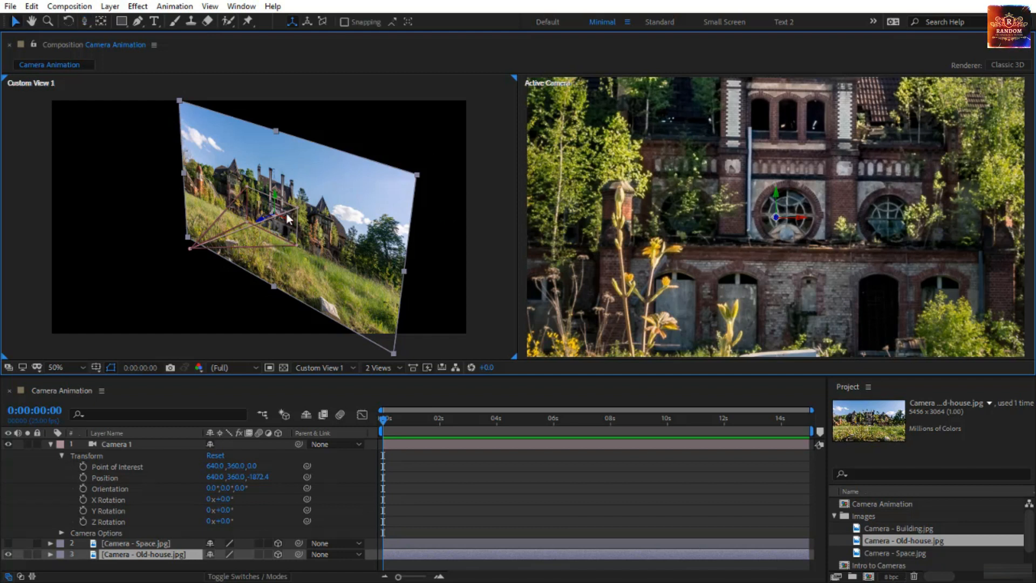
# Change Camera 1's label colour to Yellow
pyautogui.click(150, 443)
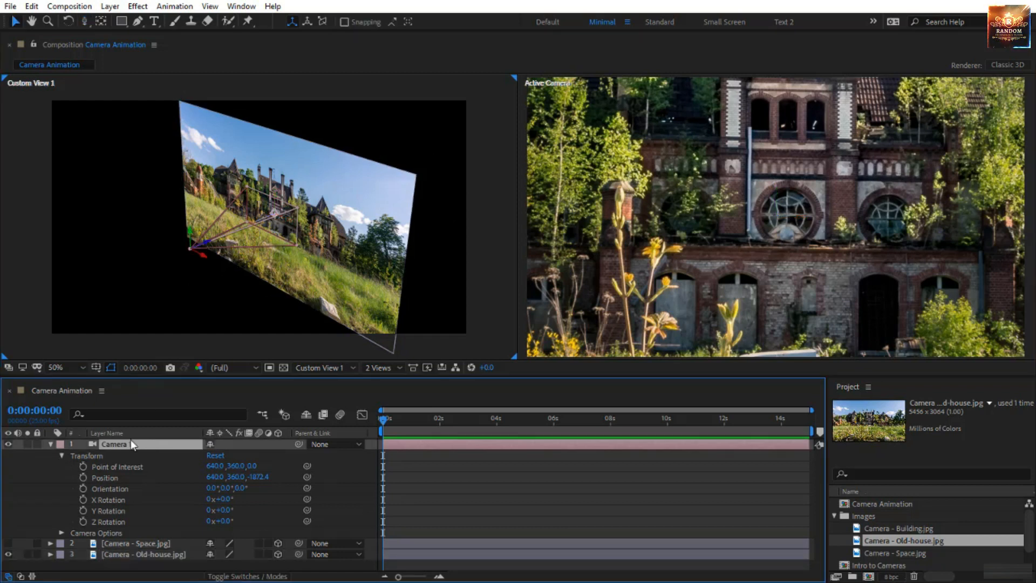
pyautogui.click(60, 446)
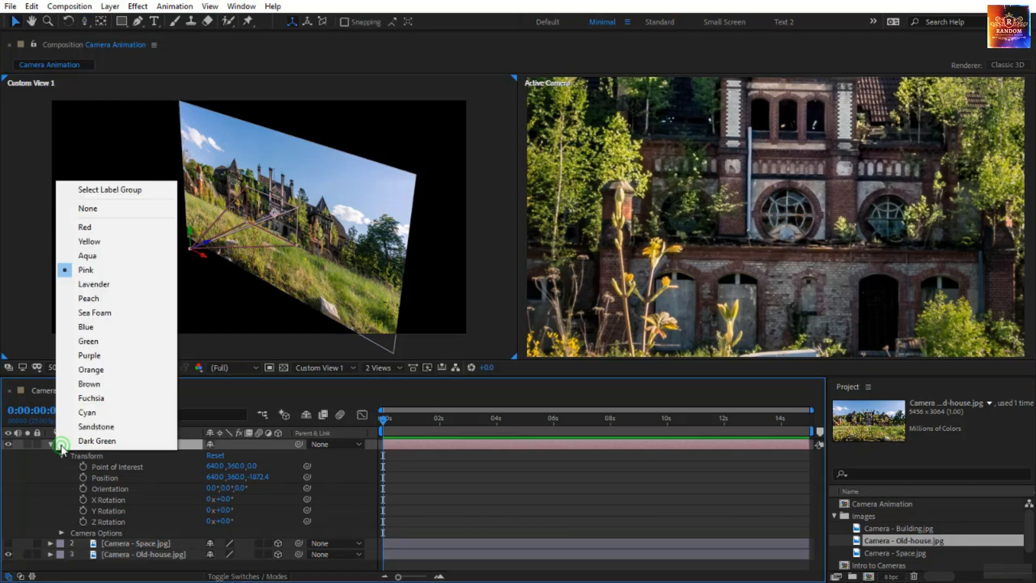
pyautogui.click(100, 241)
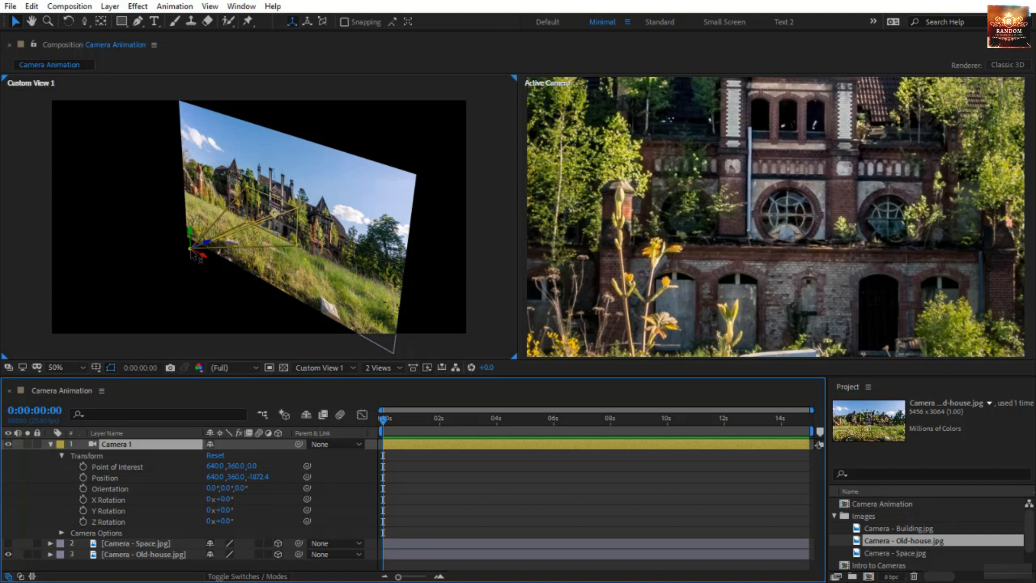
# Move Camera 1 with its point of interest along the X axis to an X value of about 314
pyautogui.scroll(2, 191, 253)
pyautogui.scroll(-1, 192, 253)
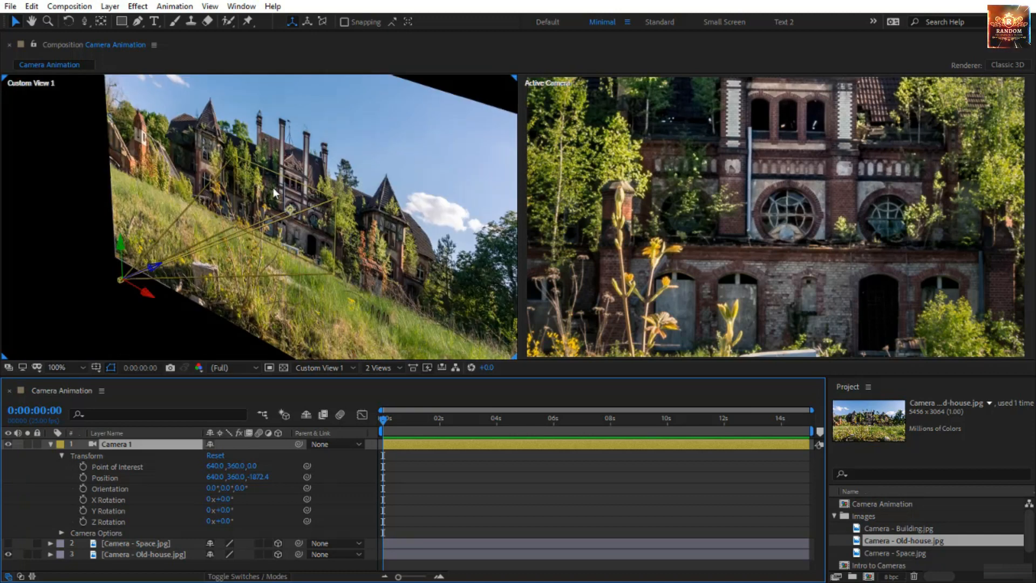
pyautogui.press('space')
pyautogui.moveTo(186, 146)
pyautogui.mouseDown()
pyautogui.moveTo(199, 171)
pyautogui.moveTo(185, 152)
pyautogui.moveTo(193, 160)
pyautogui.mouseUp()
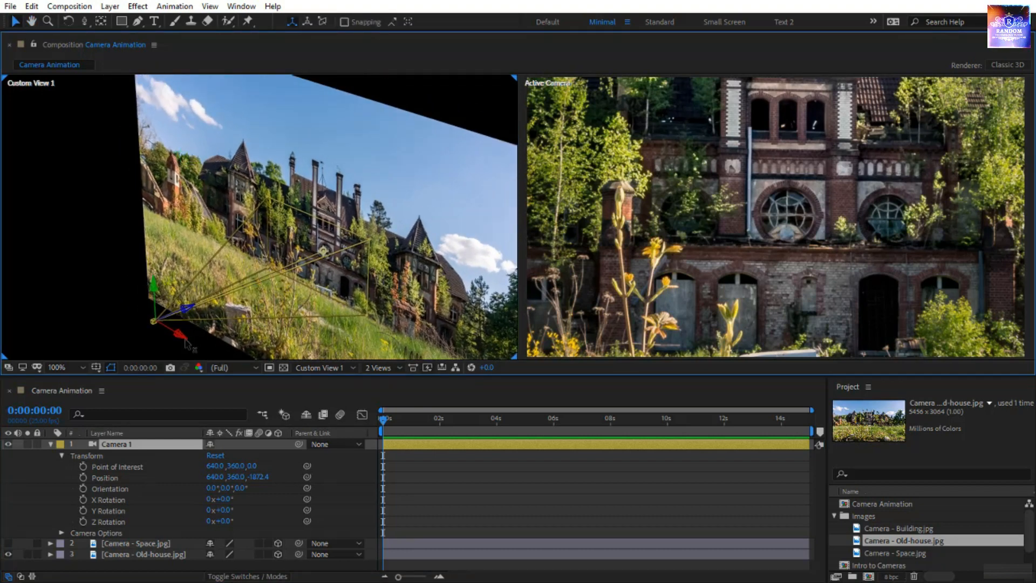
pyautogui.moveTo(183, 340); pyautogui.dragTo(100, 324)
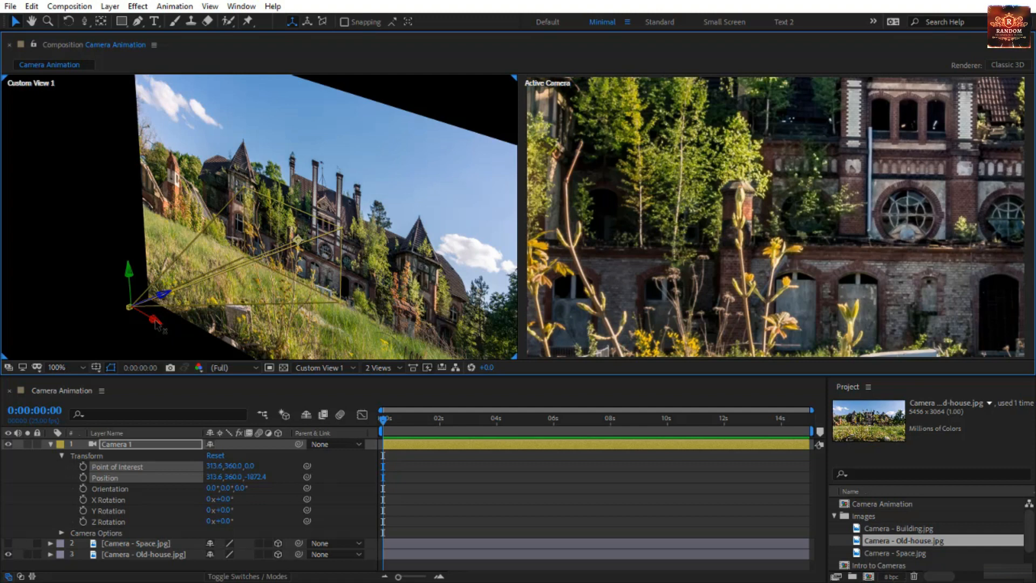
# Move Camera 1 with its point of interest to a Position of about -1109, 174.5, -2598, and keyframe both properties at 0 s
pyautogui.moveTo(157, 324); pyautogui.dragTo(90, 255)
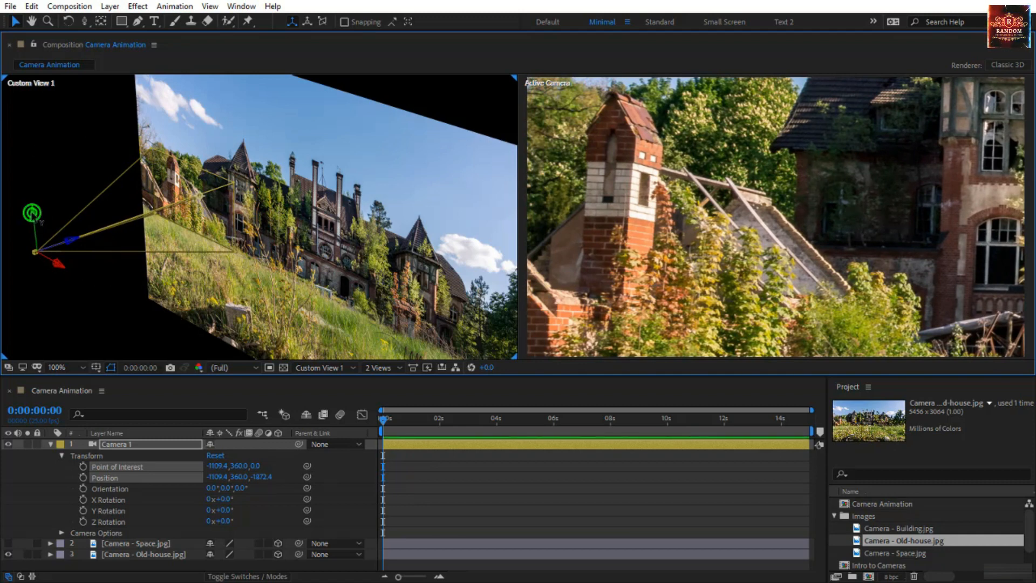
pyautogui.moveTo(31, 222); pyautogui.dragTo(192, 249)
pyautogui.press('space')
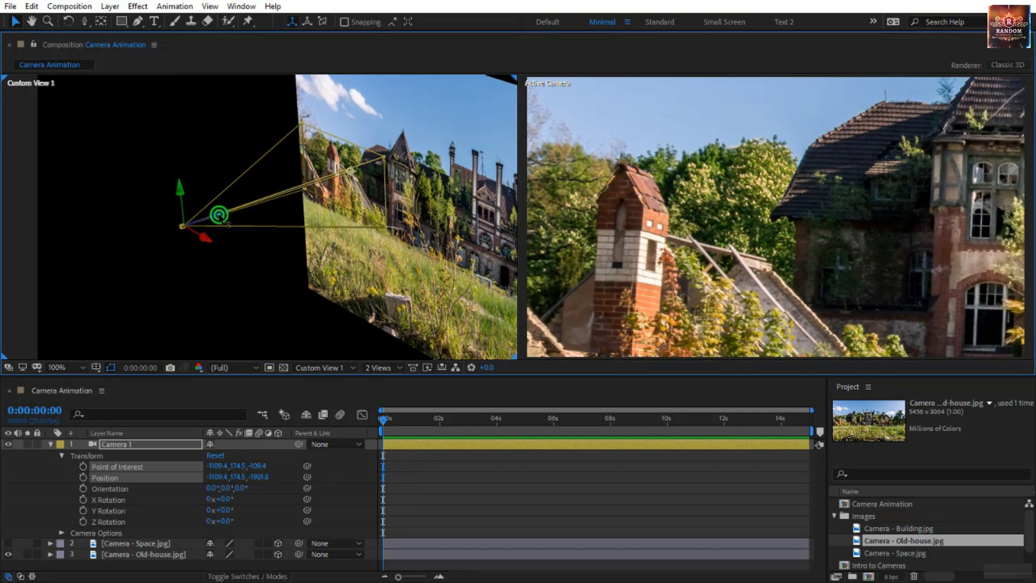
pyautogui.moveTo(220, 218); pyautogui.dragTo(180, 243)
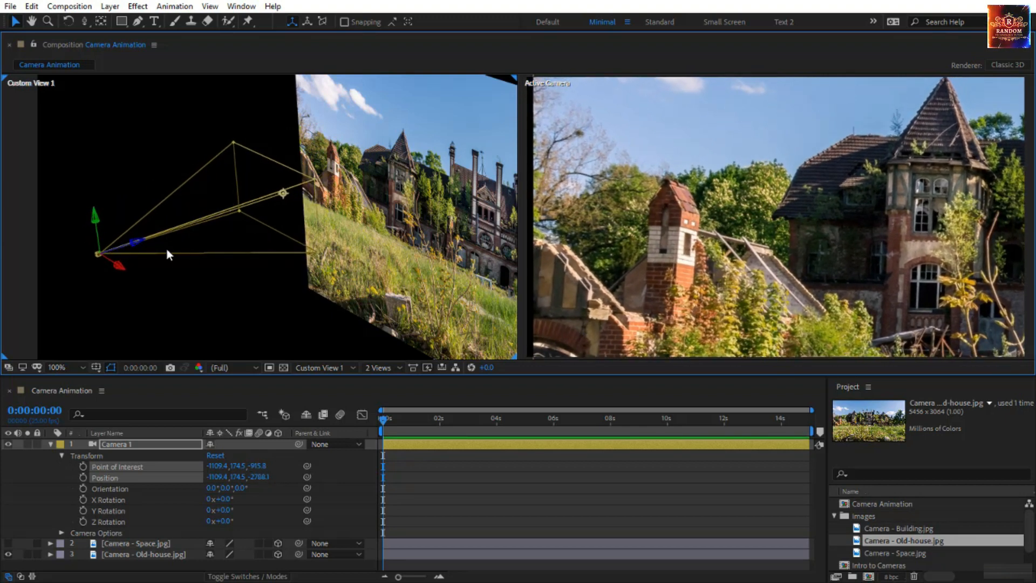
pyautogui.moveTo(139, 244); pyautogui.dragTo(153, 247)
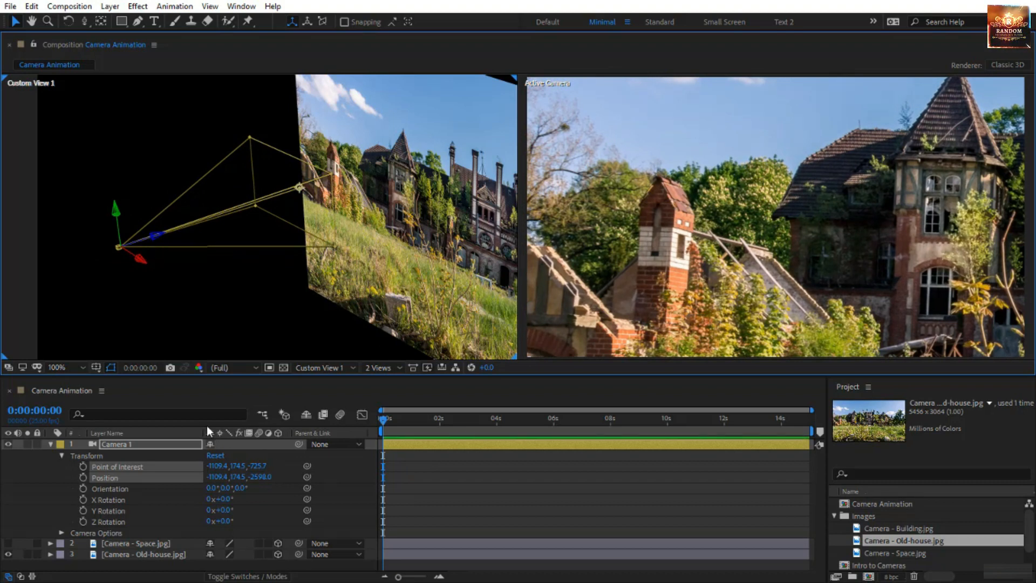
pyautogui.click(83, 465)
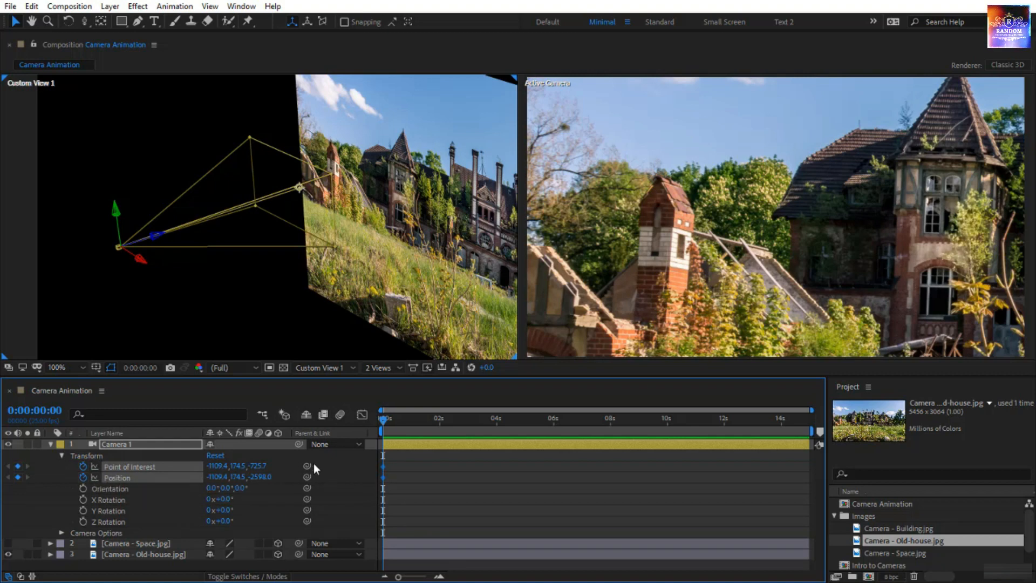
# At 4 s, move Camera 1 to a Position of about 3651, 174.5, -2819 with its point of interest at about 2739, 174.5, -946, and preview
pyautogui.moveTo(384, 419); pyautogui.dragTo(496, 447)
pyautogui.scroll(-4, 381, 271)
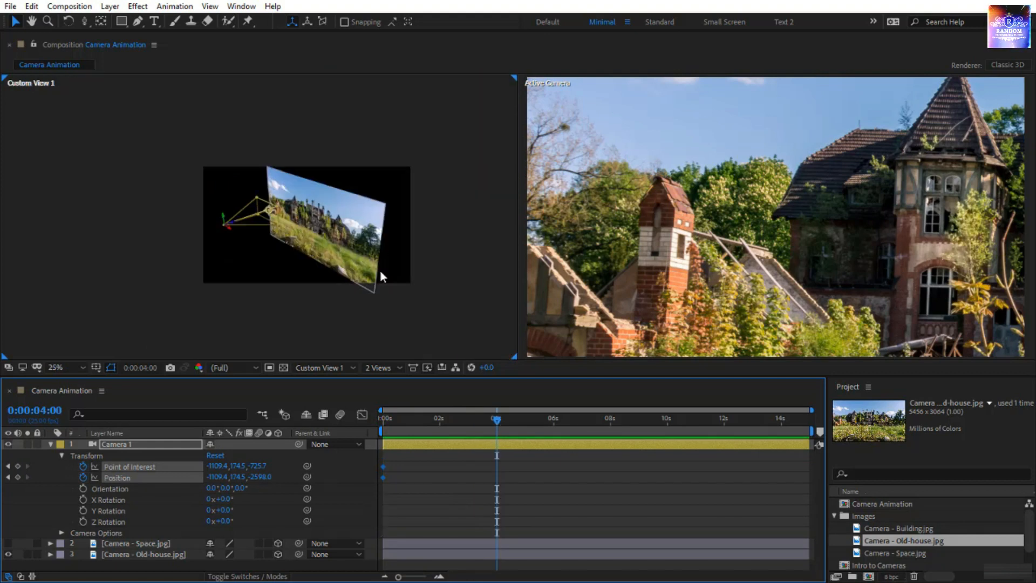
pyautogui.scroll(2, 380, 270)
pyautogui.moveTo(400, 296); pyautogui.dragTo(280, 273)
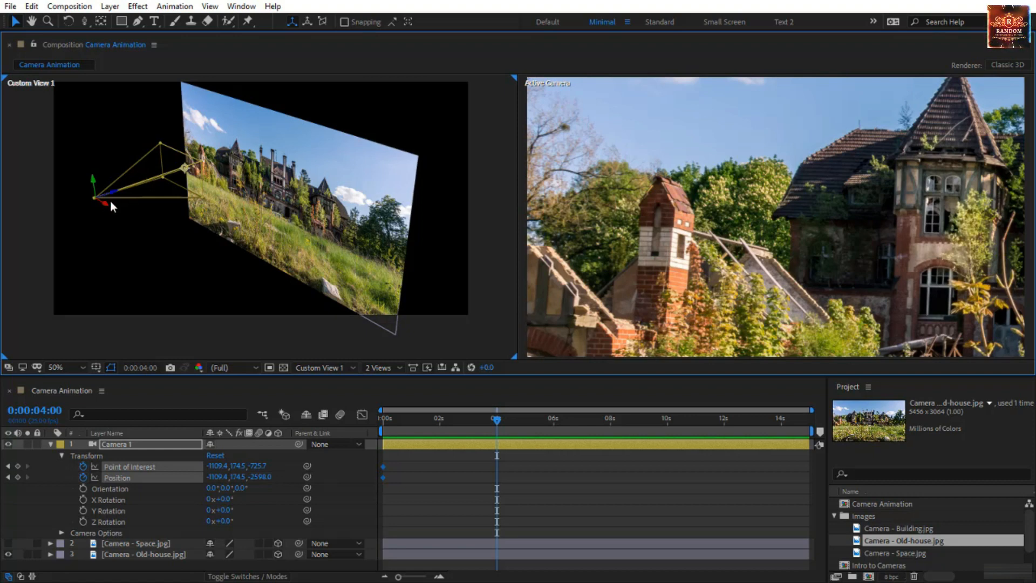
pyautogui.moveTo(107, 207); pyautogui.dragTo(228, 278)
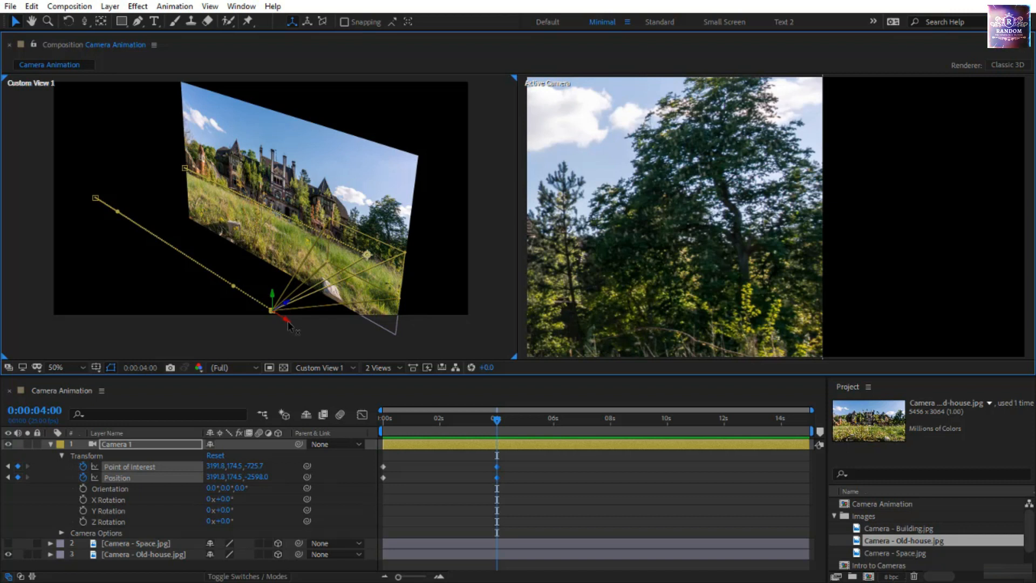
pyautogui.moveTo(289, 324); pyautogui.dragTo(661, 325)
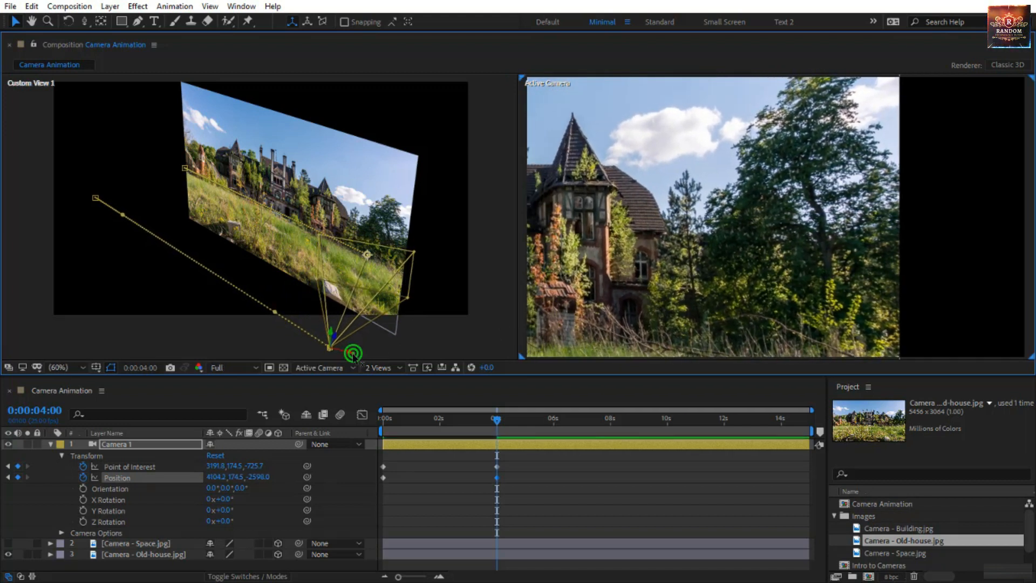
pyautogui.moveTo(352, 354); pyautogui.dragTo(225, 302)
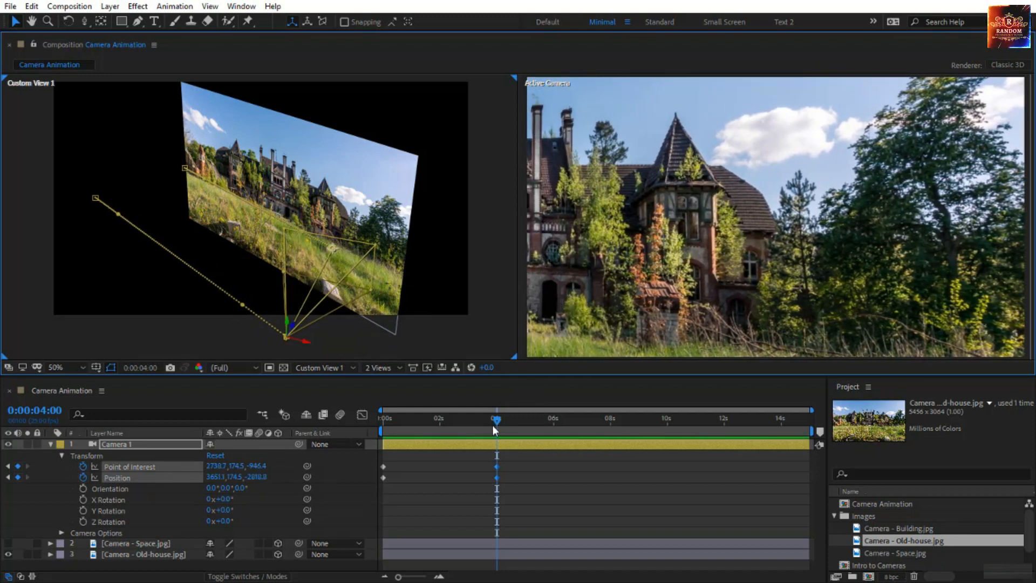
pyautogui.moveTo(496, 422); pyautogui.dragTo(372, 424)
pyautogui.press('space')
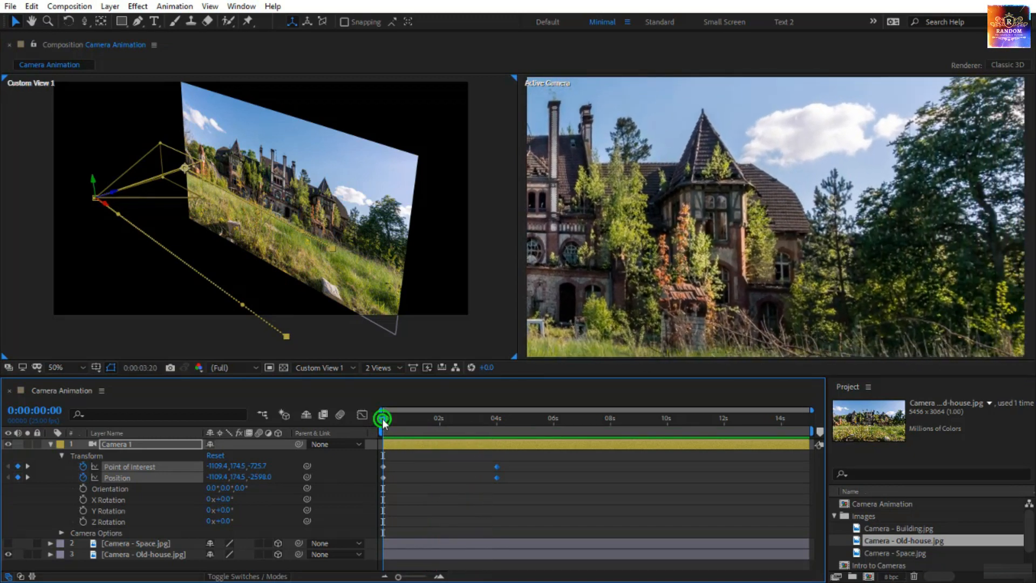
# At 0:00:02:06, raise Camera 1 with its point of interest to a Y value of about -7, and preview the move
pyautogui.moveTo(383, 419); pyautogui.dragTo(447, 432)
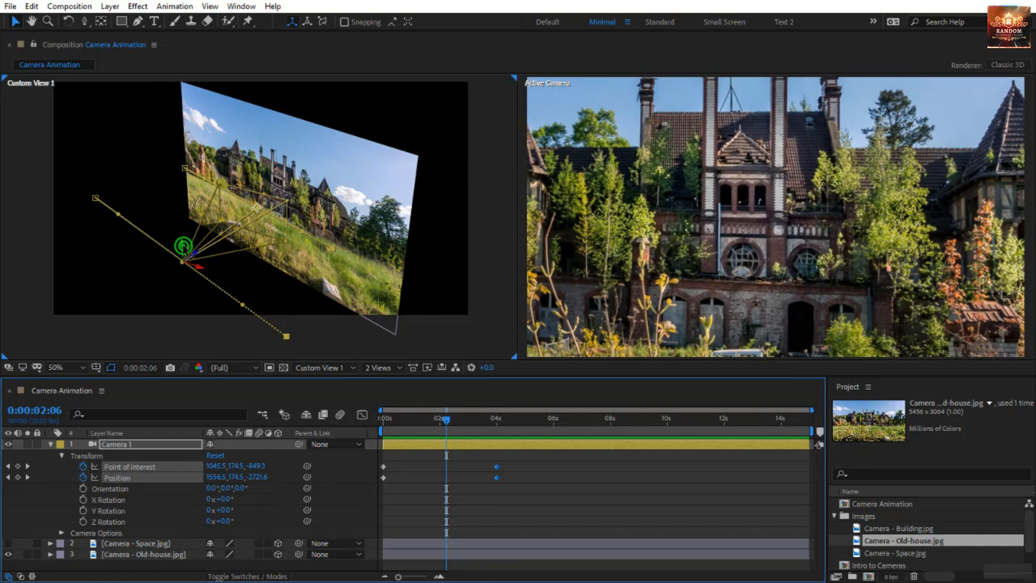
pyautogui.moveTo(182, 244); pyautogui.dragTo(182, 232)
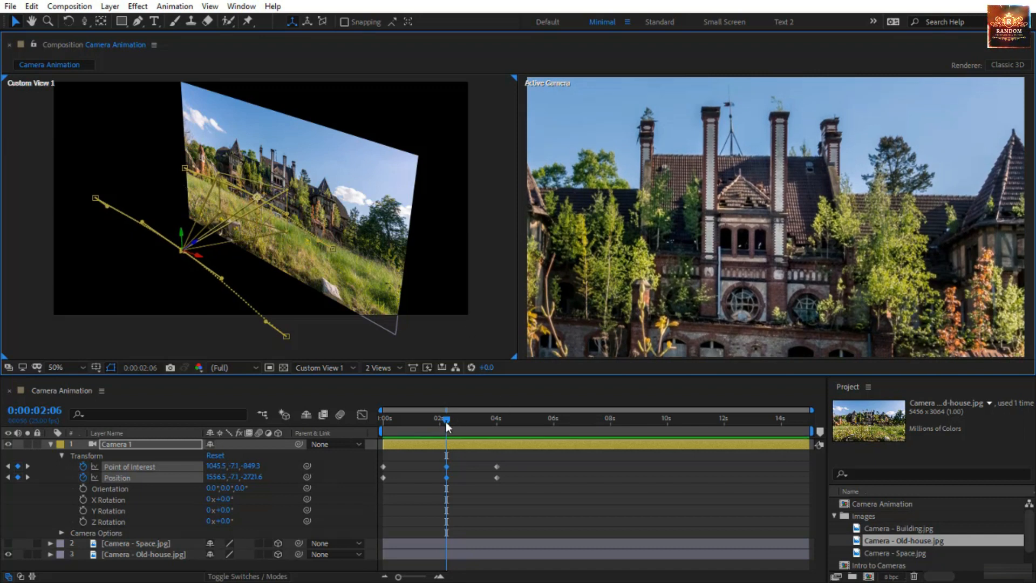
pyautogui.moveTo(445, 422); pyautogui.dragTo(296, 435)
pyautogui.press('space')
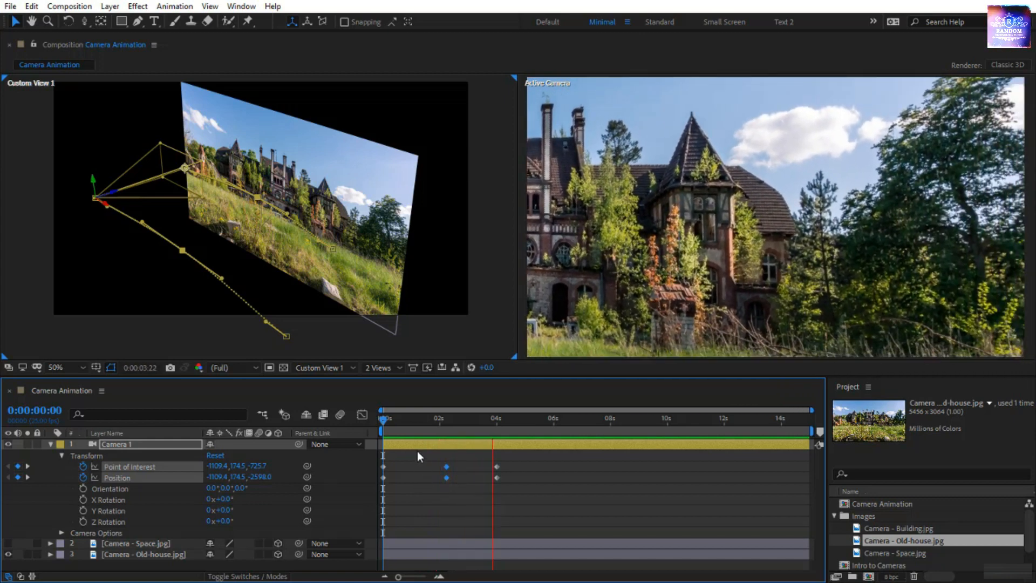
# At 0:00:02:05, pull Camera 1 with its point of interest back to a Position of about 1752, -7, -3627, and preview the animation
pyautogui.moveTo(382, 422); pyautogui.dragTo(445, 456)
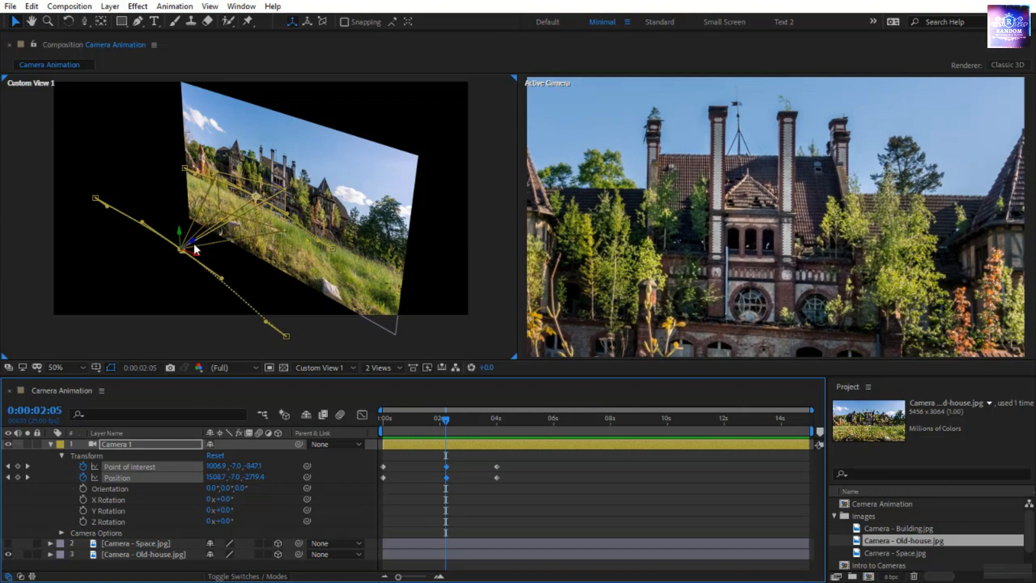
pyautogui.moveTo(193, 243); pyautogui.dragTo(84, 335)
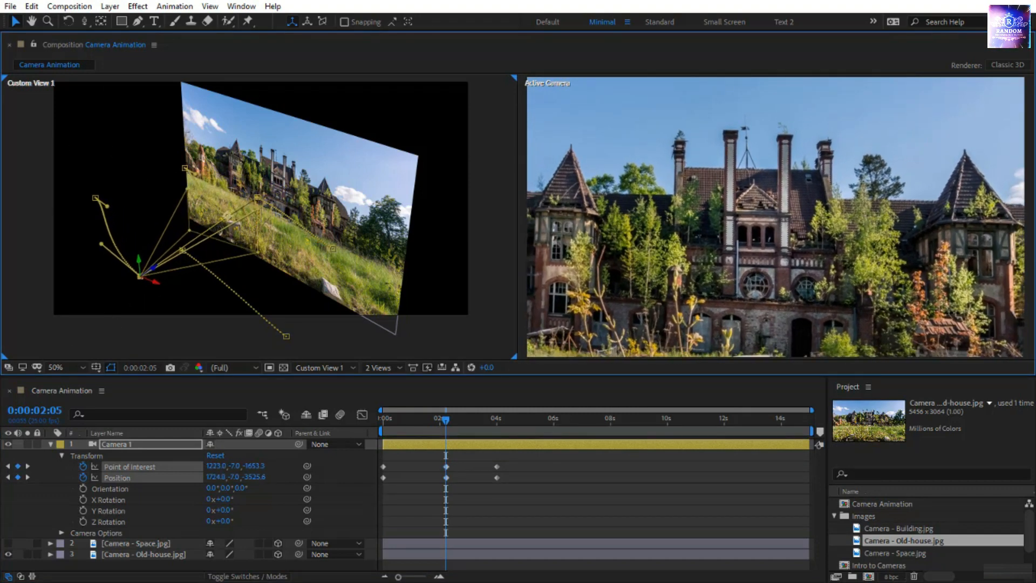
pyautogui.moveTo(154, 268); pyautogui.dragTo(147, 273)
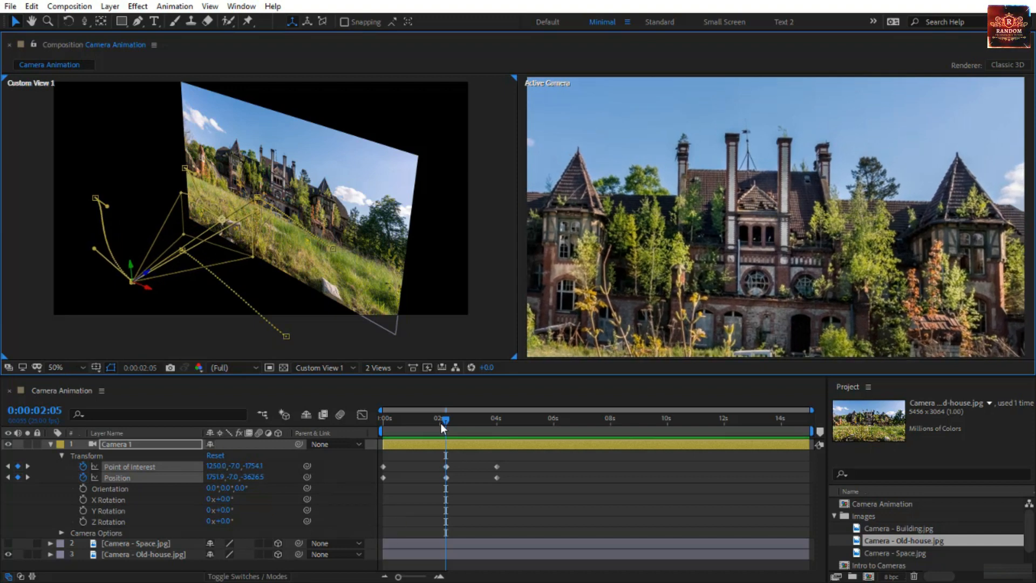
pyautogui.moveTo(441, 428); pyautogui.dragTo(368, 439)
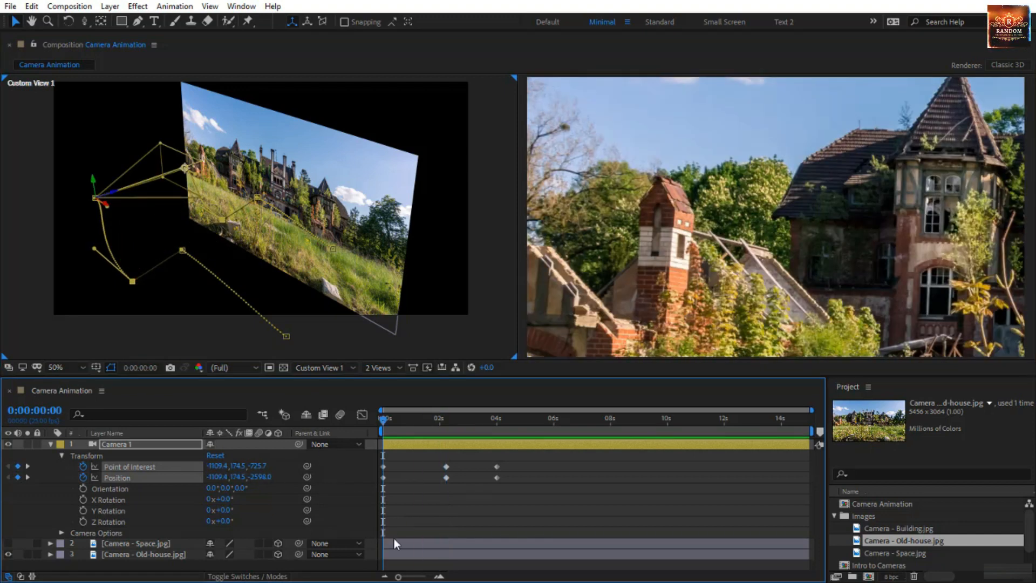
pyautogui.press('space')
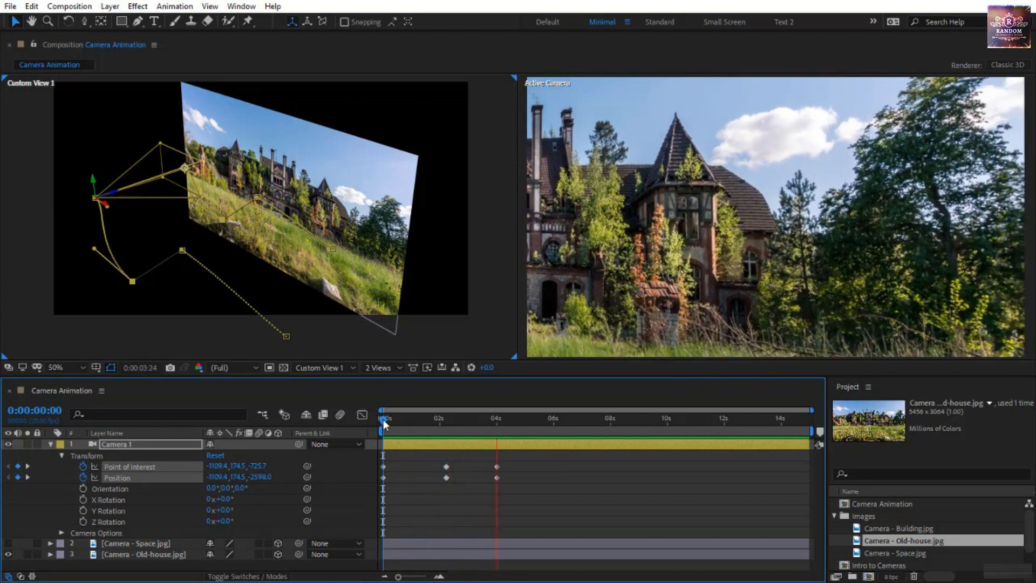
pyautogui.click(383, 419)
pyautogui.press('space')
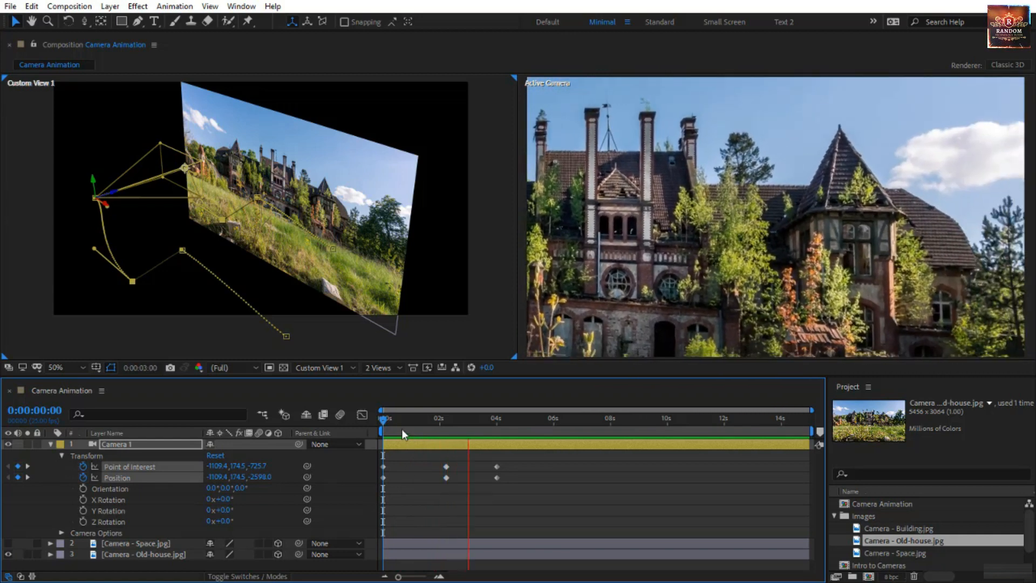
# Delete the extra Point of Interest and Position keyframes at 0:00:02:06, and preview the camera path
pyautogui.click(383, 417)
pyautogui.moveTo(406, 426); pyautogui.dragTo(467, 448)
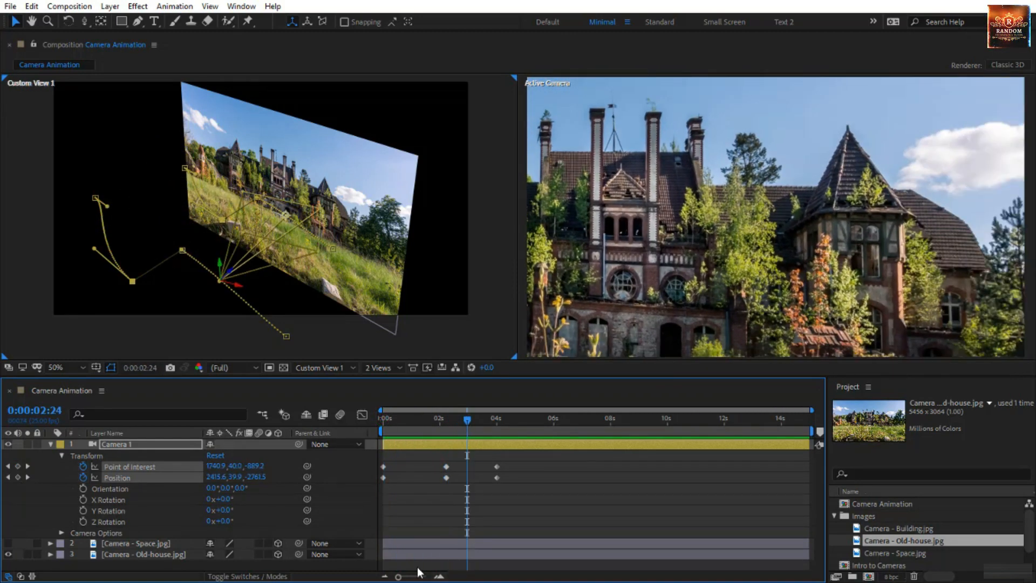
pyautogui.moveTo(451, 428)
pyautogui.mouseDown()
pyautogui.moveTo(434, 426)
pyautogui.moveTo(452, 438)
pyautogui.moveTo(446, 432)
pyautogui.mouseUp()
pyautogui.moveTo(397, 577); pyautogui.dragTo(425, 577)
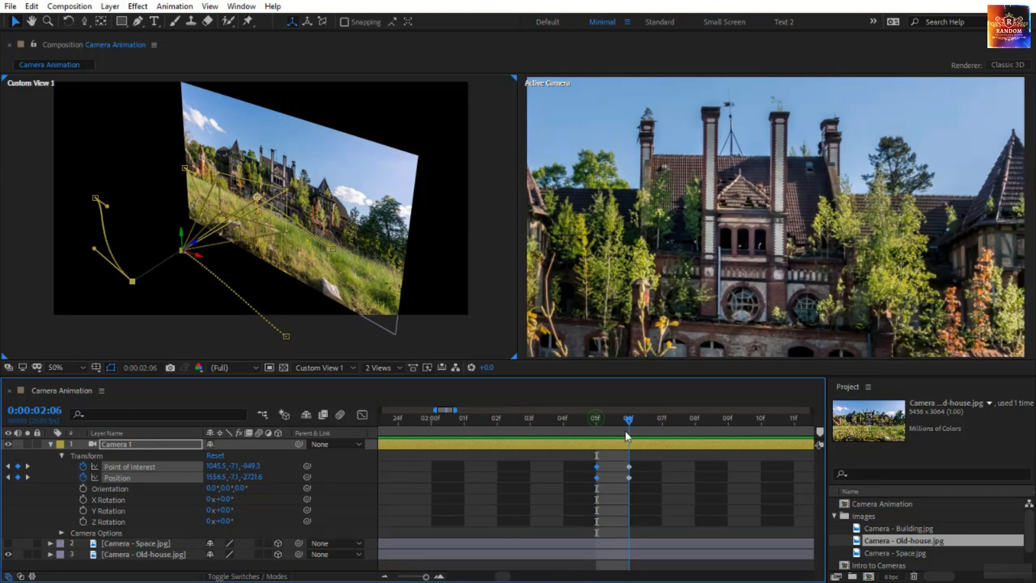
pyautogui.moveTo(616, 459); pyautogui.dragTo(643, 491)
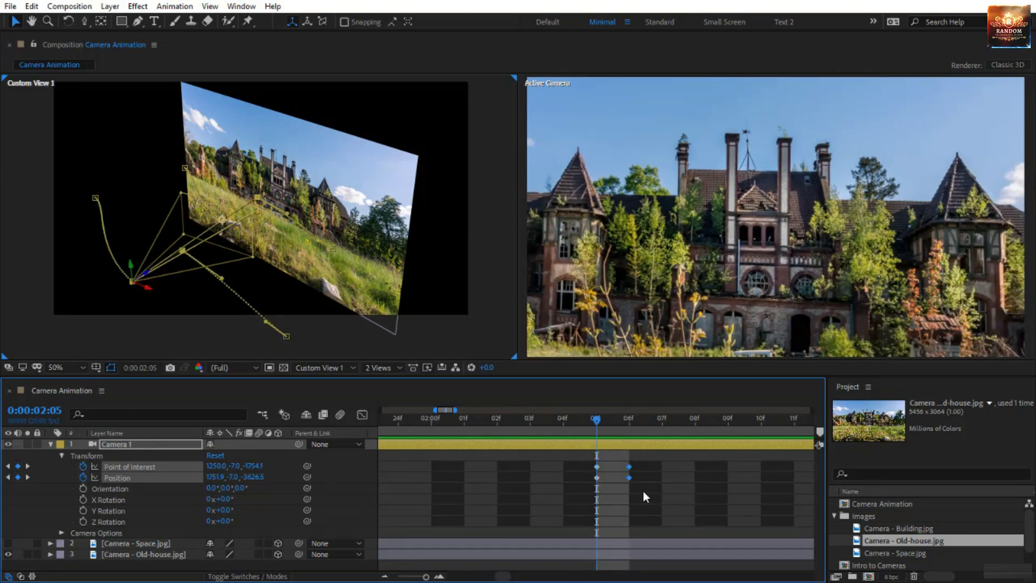
pyautogui.press('Delete')
pyautogui.moveTo(426, 578); pyautogui.dragTo(398, 577)
pyautogui.moveTo(452, 420); pyautogui.dragTo(375, 432)
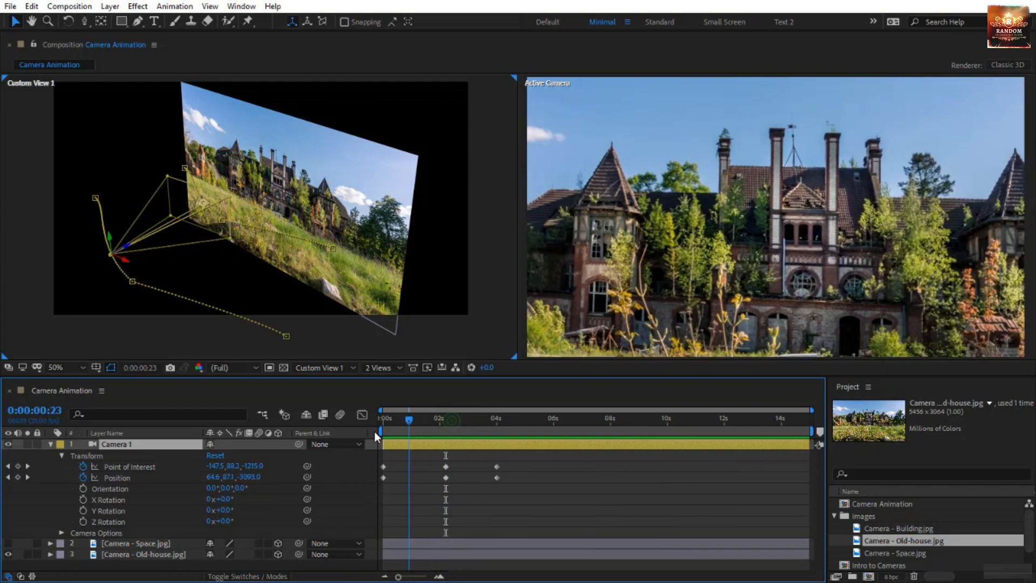
pyautogui.press('space')
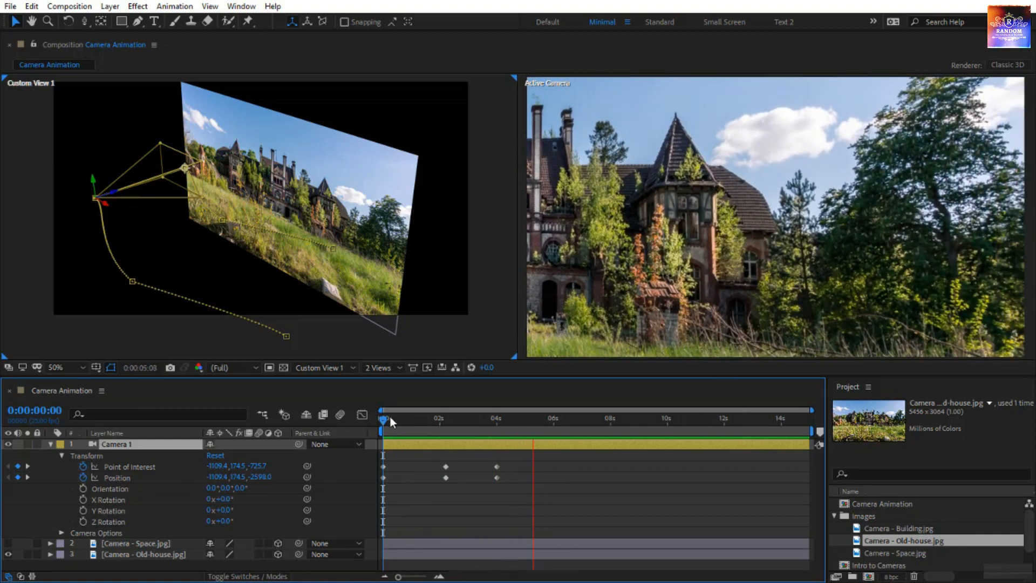
# Copy the 4 s Point of Interest and Position keyframes, place the copies between 4 s and 5 s, and preview the hold
pyautogui.moveTo(386, 419); pyautogui.dragTo(484, 504)
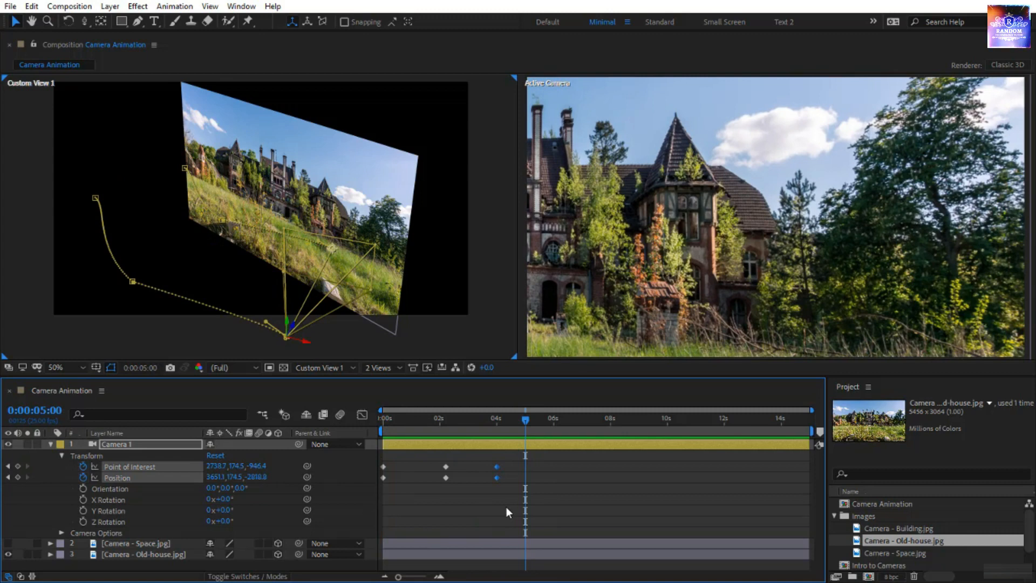
pyautogui.hotkey('ctrl', 'c')
pyautogui.hotkey('ctrl', 'v')
pyautogui.moveTo(535, 458); pyautogui.dragTo(514, 476)
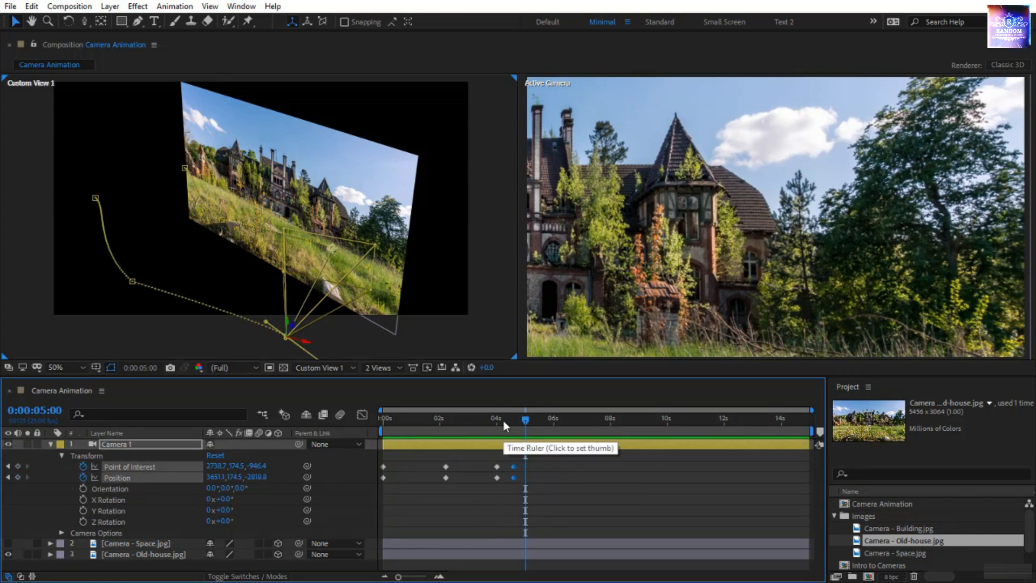
pyautogui.click(487, 419)
pyautogui.press('space')
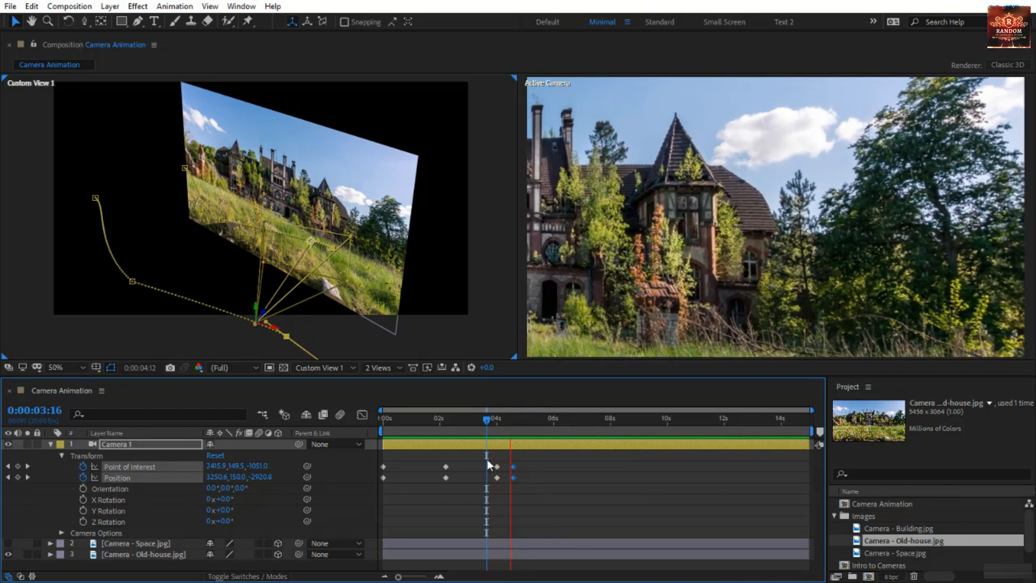
# Set the Spatial Interpolation to Linear for the 4 s Point of Interest and Position keyframes and their copies
pyautogui.moveTo(487, 418); pyautogui.dragTo(489, 501)
pyautogui.rightClick(514, 475)
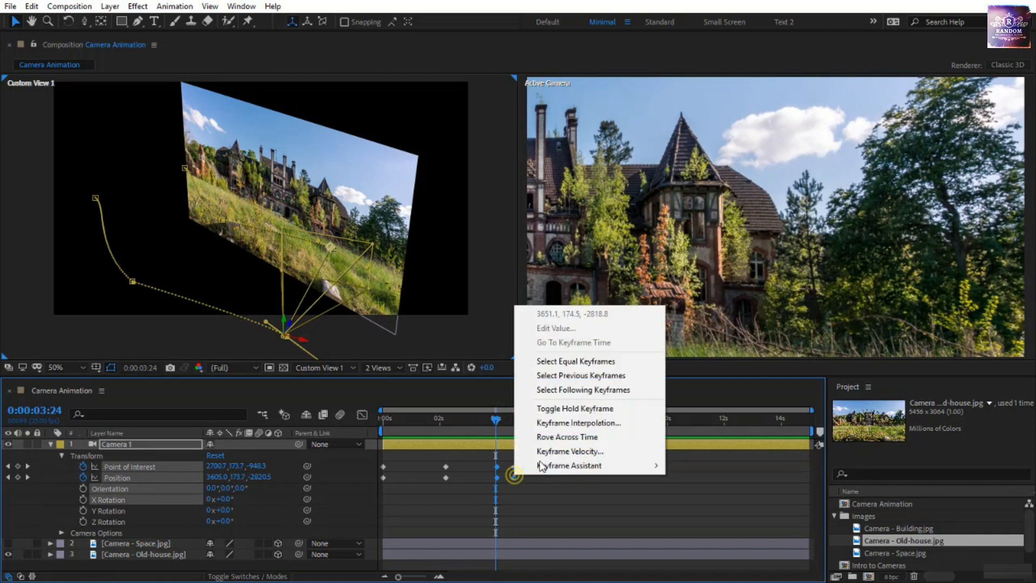
pyautogui.click(577, 423)
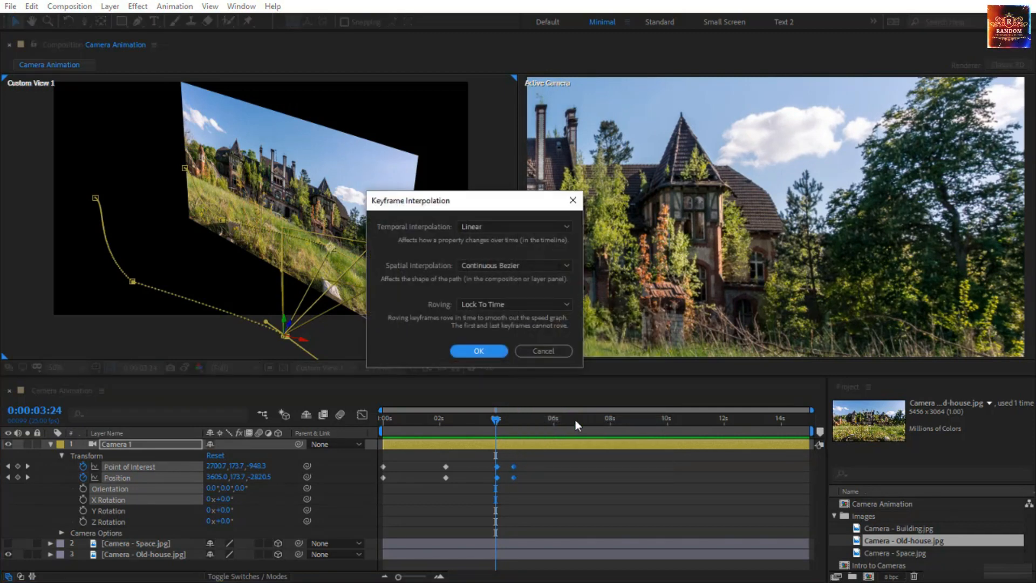
pyautogui.click(498, 264)
pyautogui.click(487, 295)
pyautogui.click(486, 351)
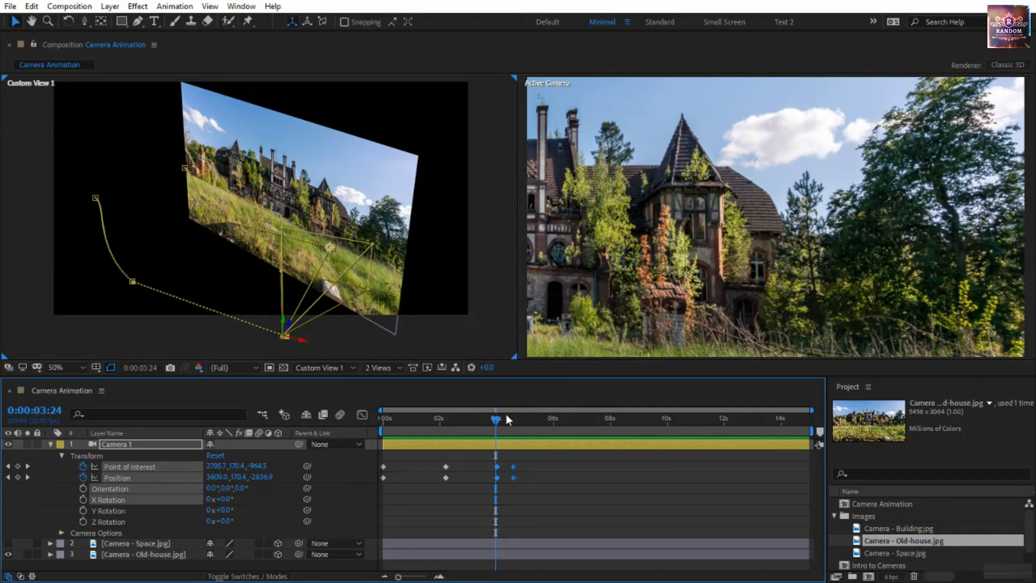
# At 8 s, move Camera 1 to a Position of about 1742, 174.5, -2126 with its point of interest at about 1187, 174.5, -79
pyautogui.moveTo(498, 420); pyautogui.dragTo(610, 454)
pyautogui.moveTo(305, 345); pyautogui.dragTo(99, 298)
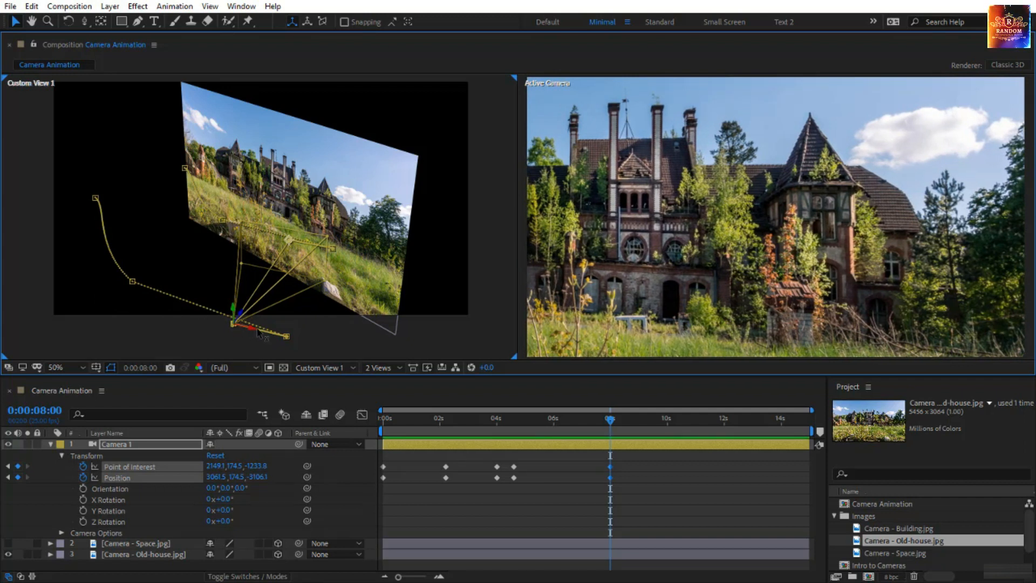
pyautogui.moveTo(255, 332); pyautogui.dragTo(163, 274)
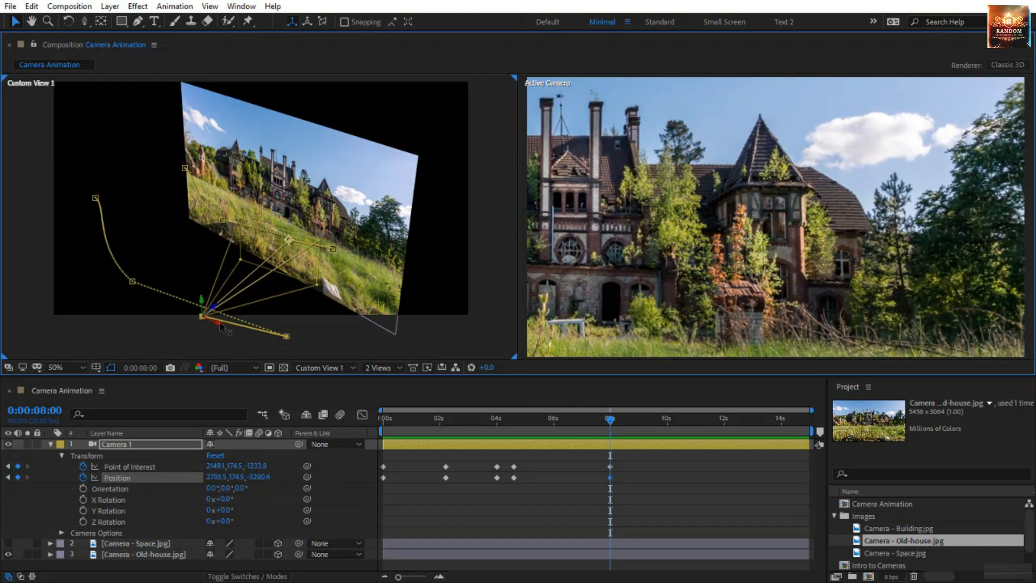
pyautogui.moveTo(221, 325); pyautogui.dragTo(93, 273)
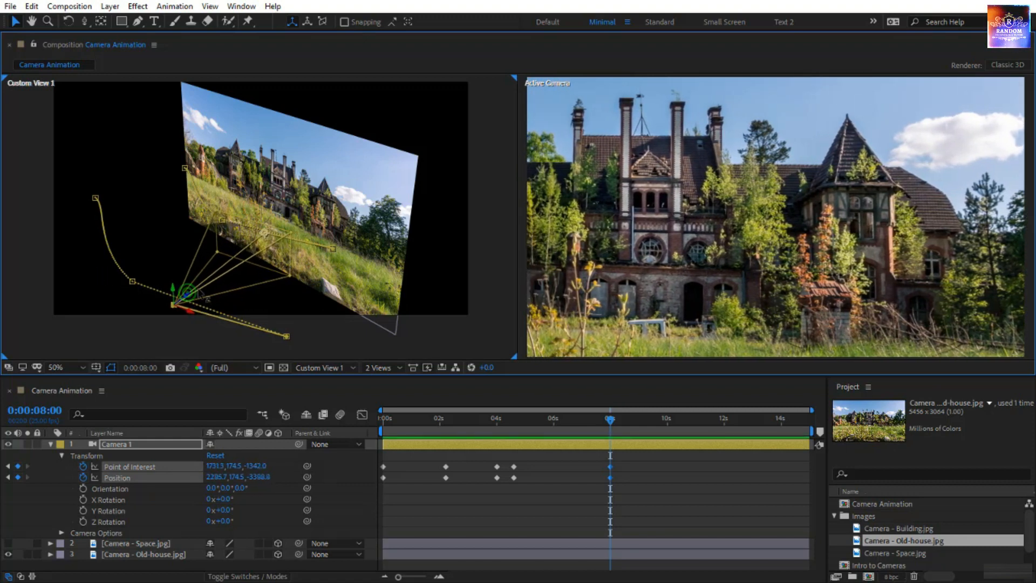
pyautogui.moveTo(187, 293); pyautogui.dragTo(546, 164)
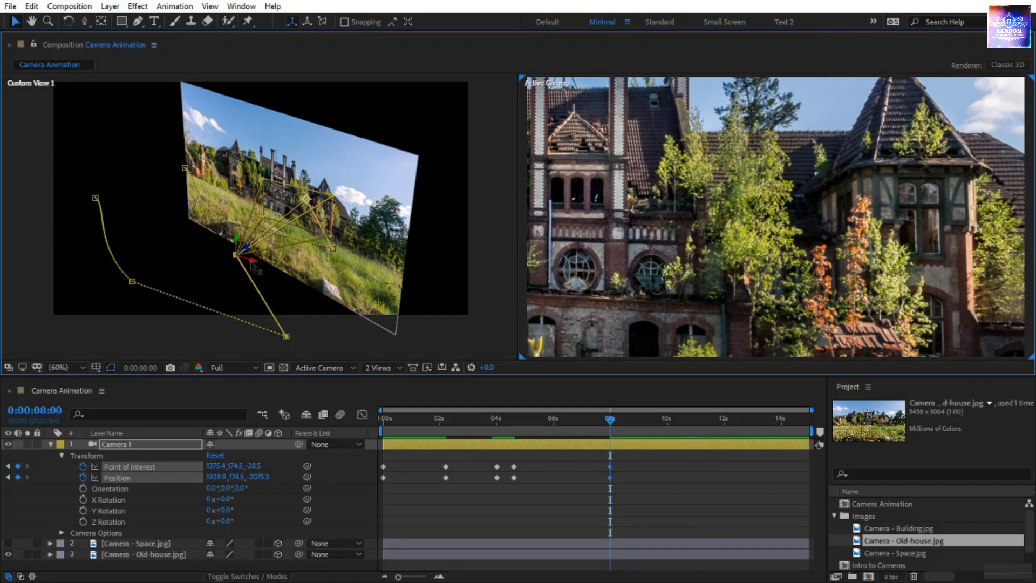
pyautogui.moveTo(252, 265); pyautogui.dragTo(210, 229)
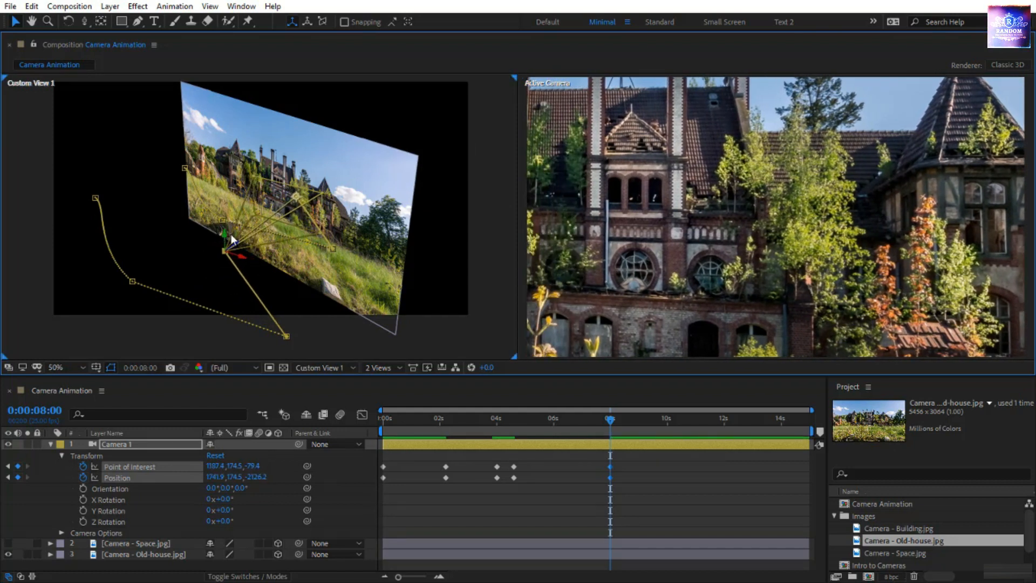
# At 8 s, move Camera 1 to a Position of about 1074, 28, -893 with its point of interest at about 520, 438, 1154, and preview the path
pyautogui.moveTo(225, 235); pyautogui.dragTo(245, 105)
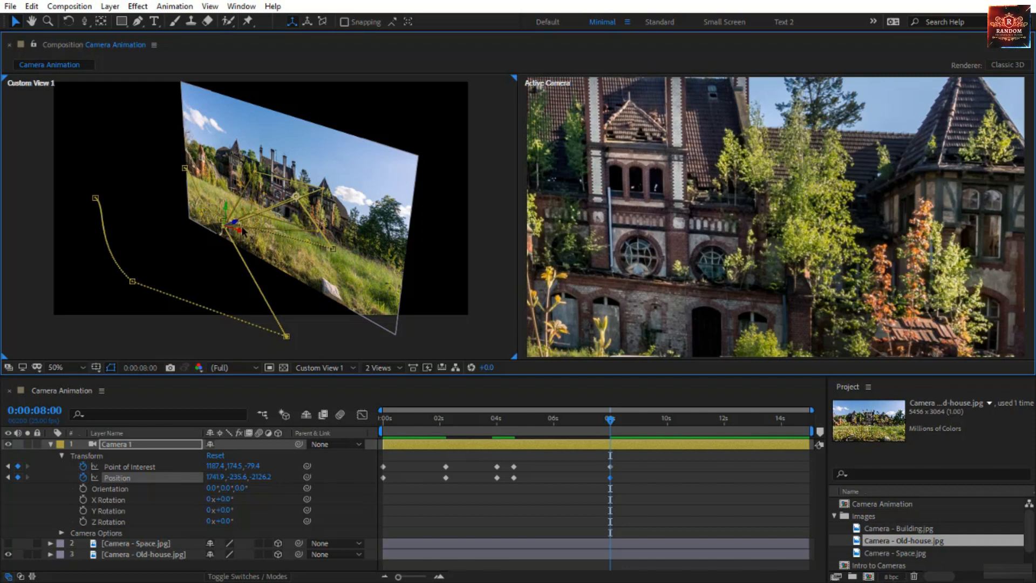
pyautogui.moveTo(245, 236); pyautogui.dragTo(143, 214)
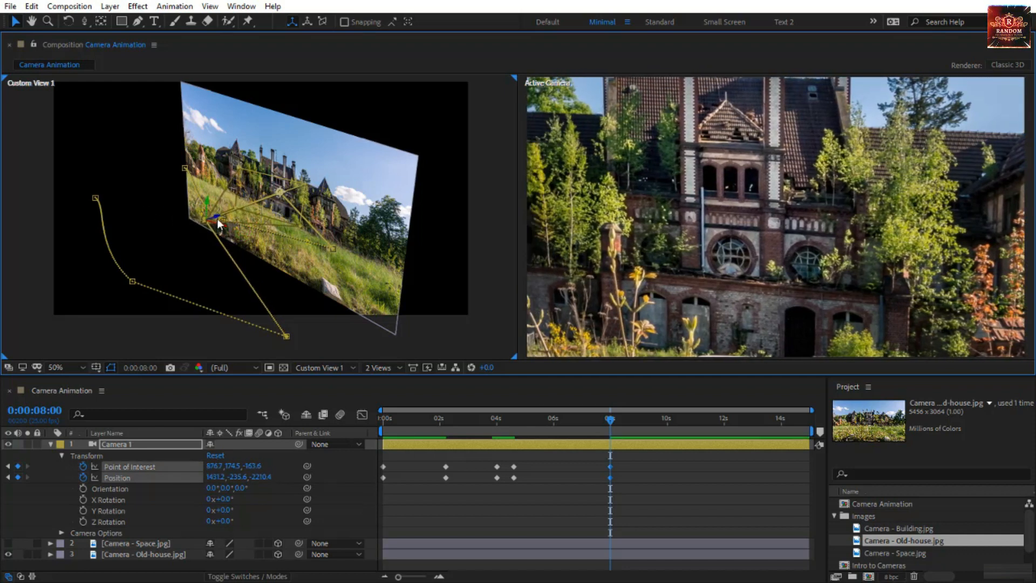
pyautogui.moveTo(216, 216); pyautogui.dragTo(669, 139)
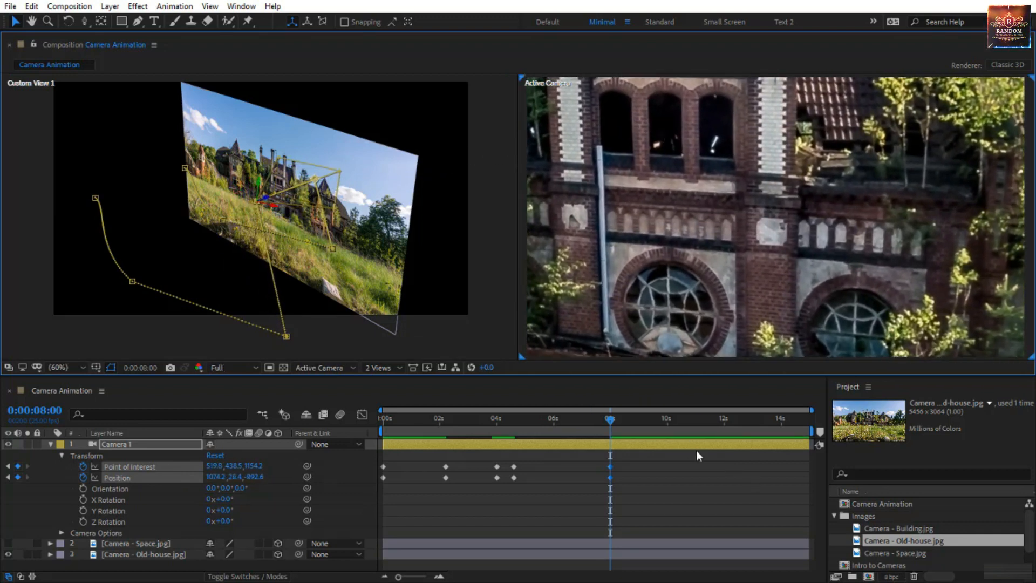
pyautogui.moveTo(611, 428); pyautogui.dragTo(283, 499)
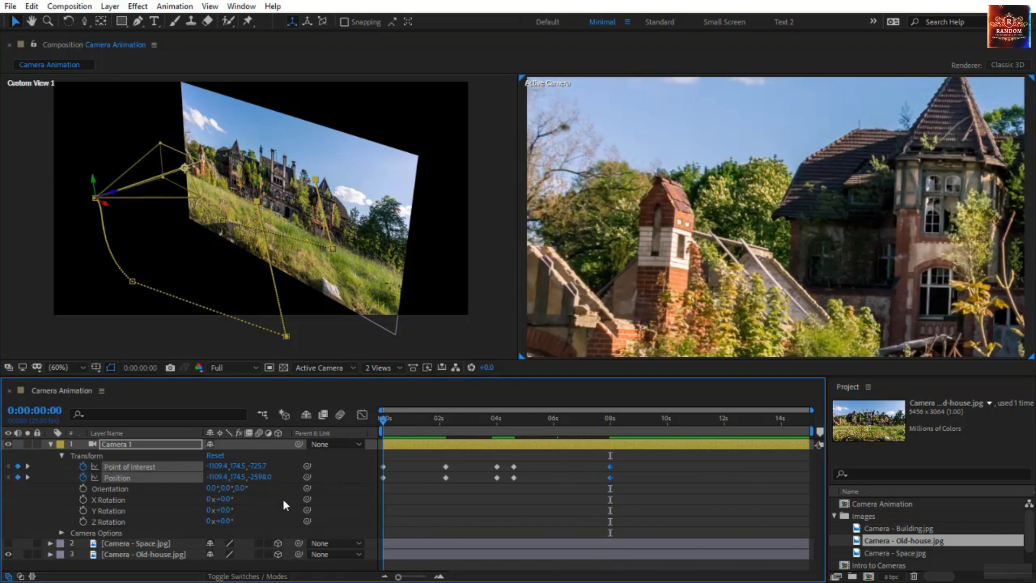
pyautogui.press('space')
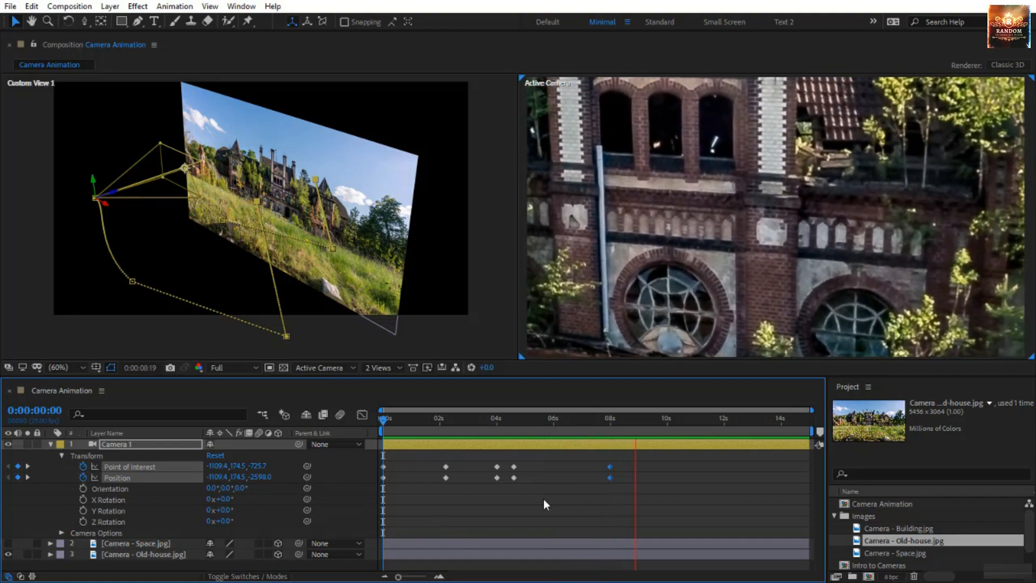
pyautogui.moveTo(383, 421); pyautogui.dragTo(276, 484)
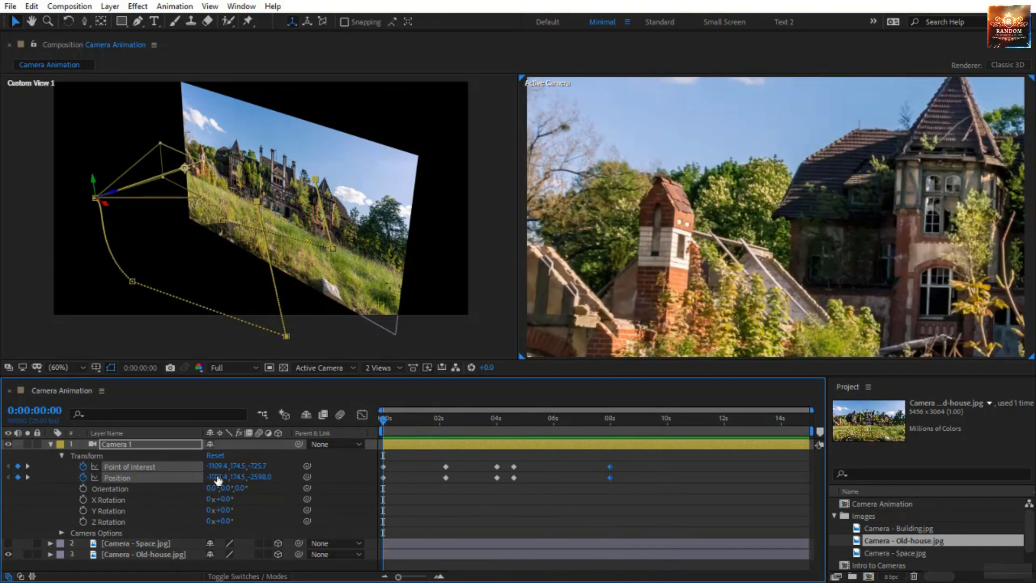
# Bend the camera's Position path toward the image by adjusting the direction handles of the first and second keyframes
pyautogui.click(134, 282)
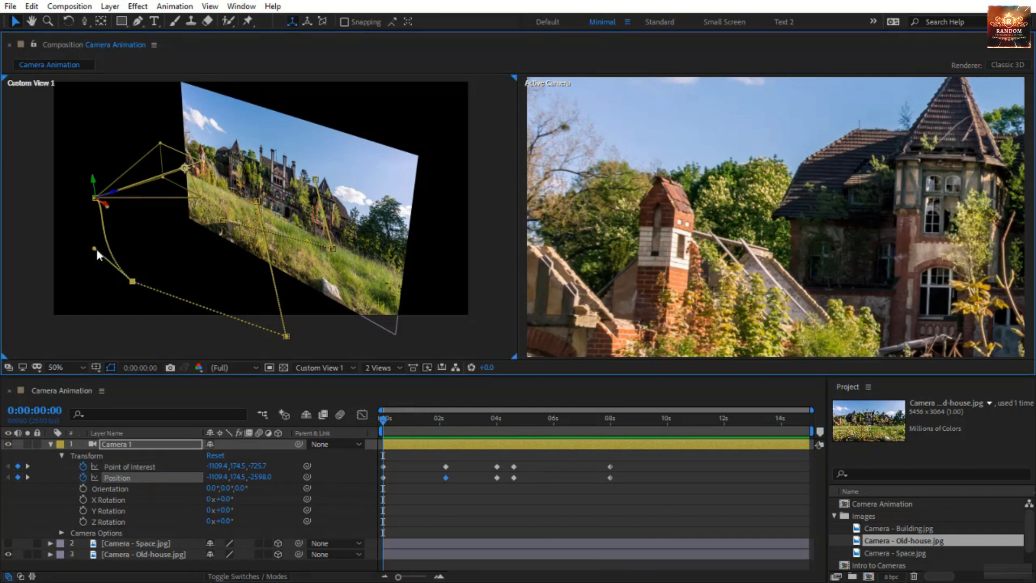
pyautogui.moveTo(97, 250); pyautogui.dragTo(187, 234)
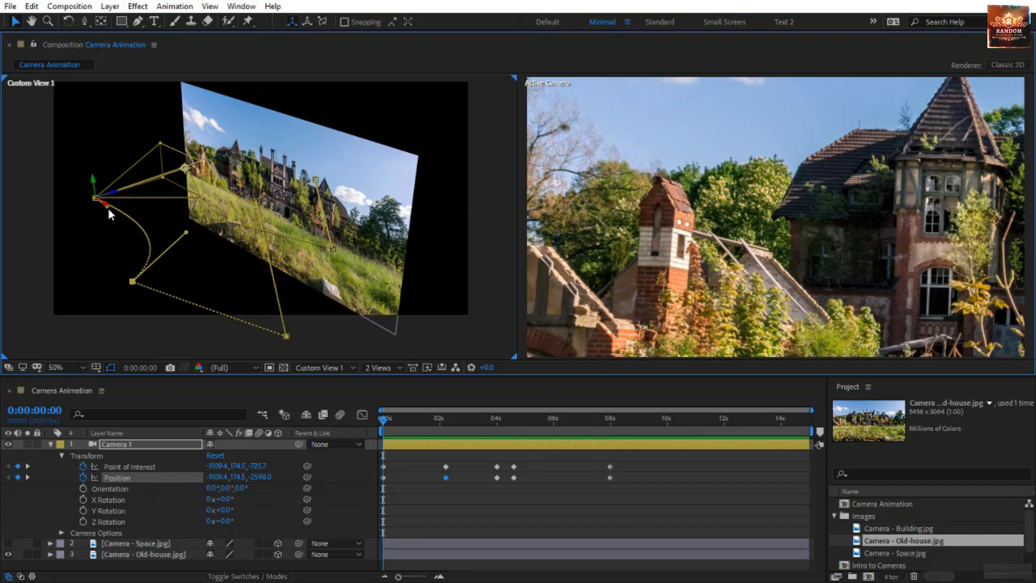
pyautogui.click(109, 206)
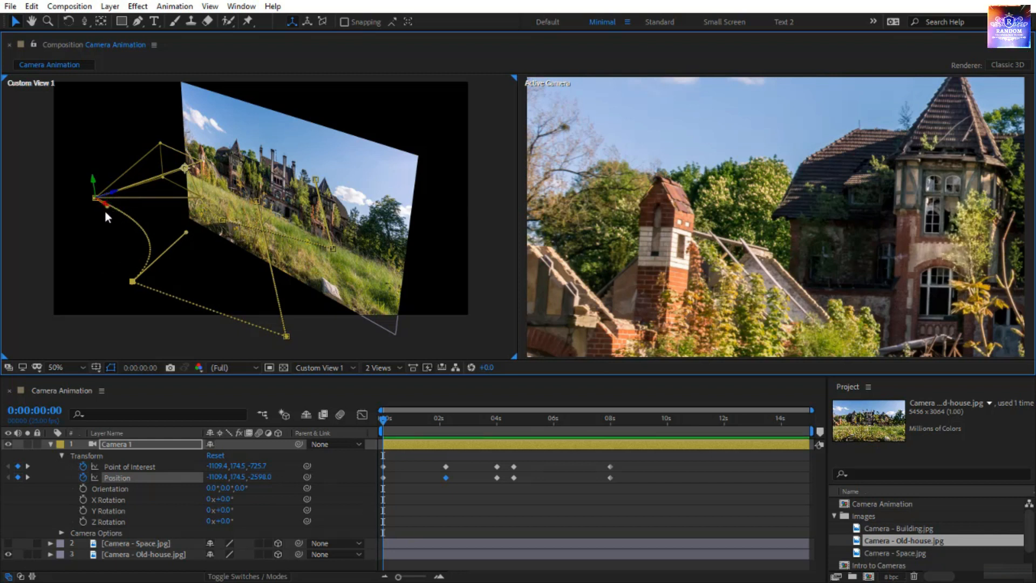
pyautogui.press('.')
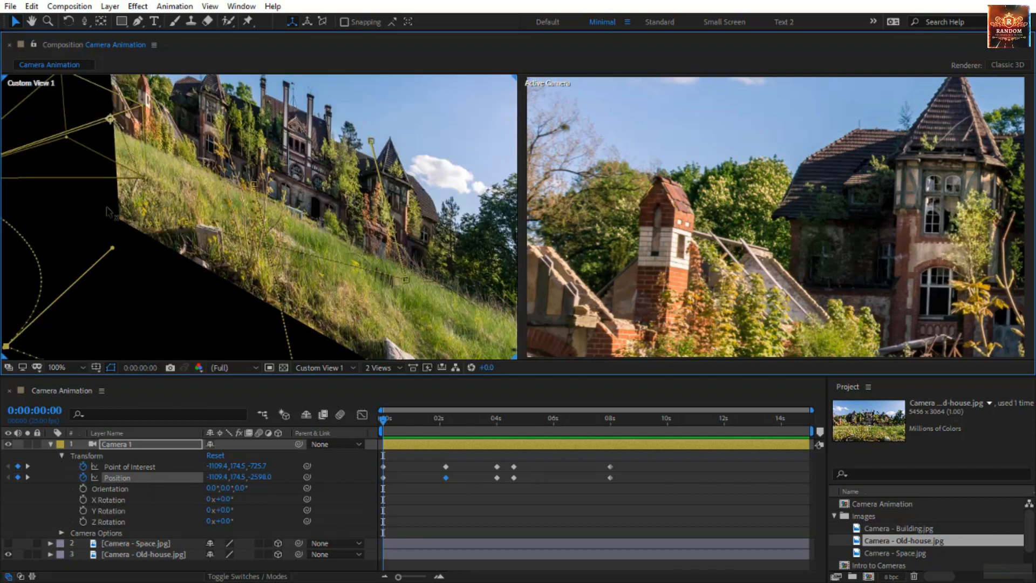
pyautogui.moveTo(97, 238); pyautogui.dragTo(345, 212)
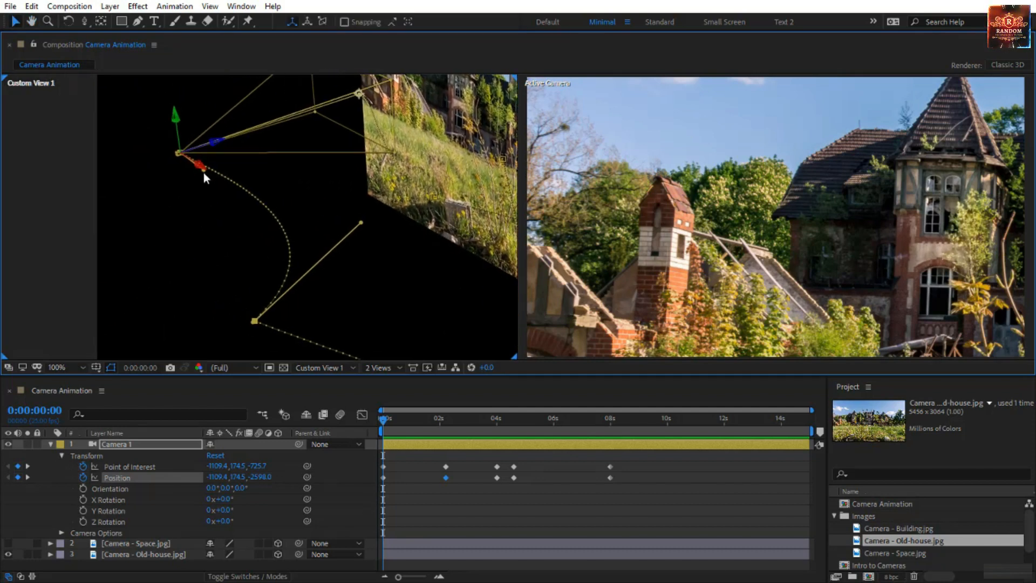
pyautogui.click(84, 22)
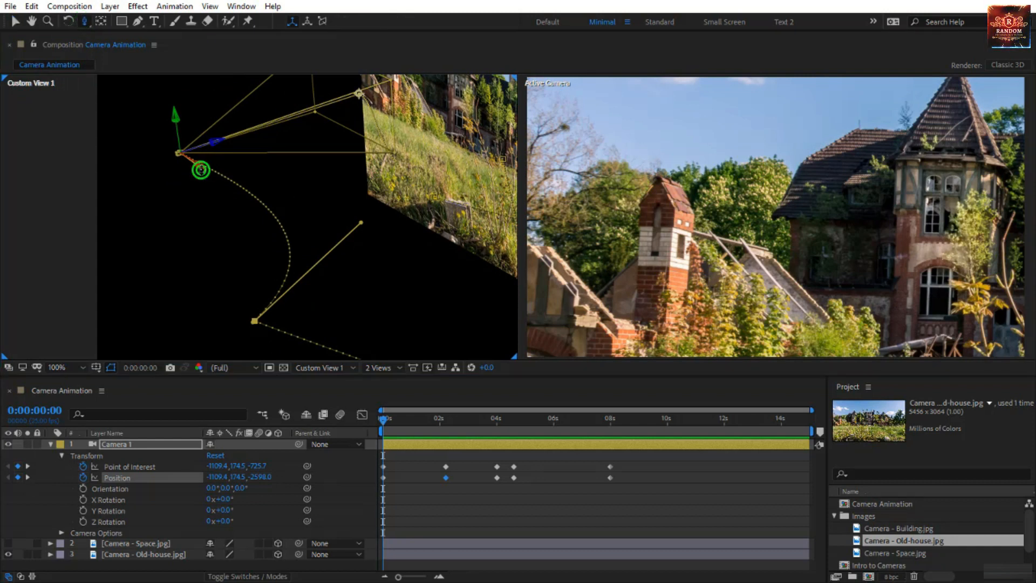
pyautogui.moveTo(199, 166); pyautogui.dragTo(360, 213)
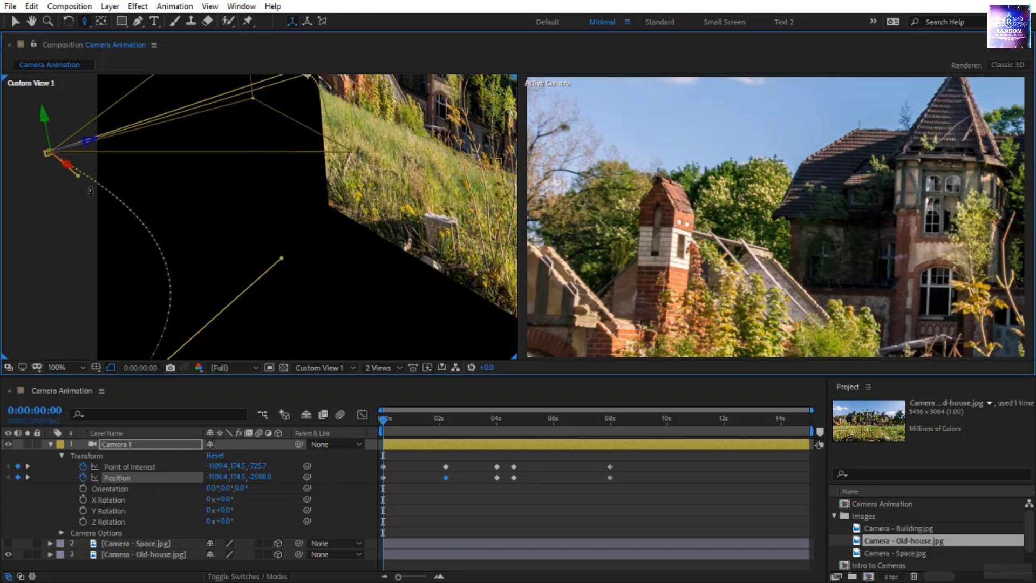
pyautogui.press('v')
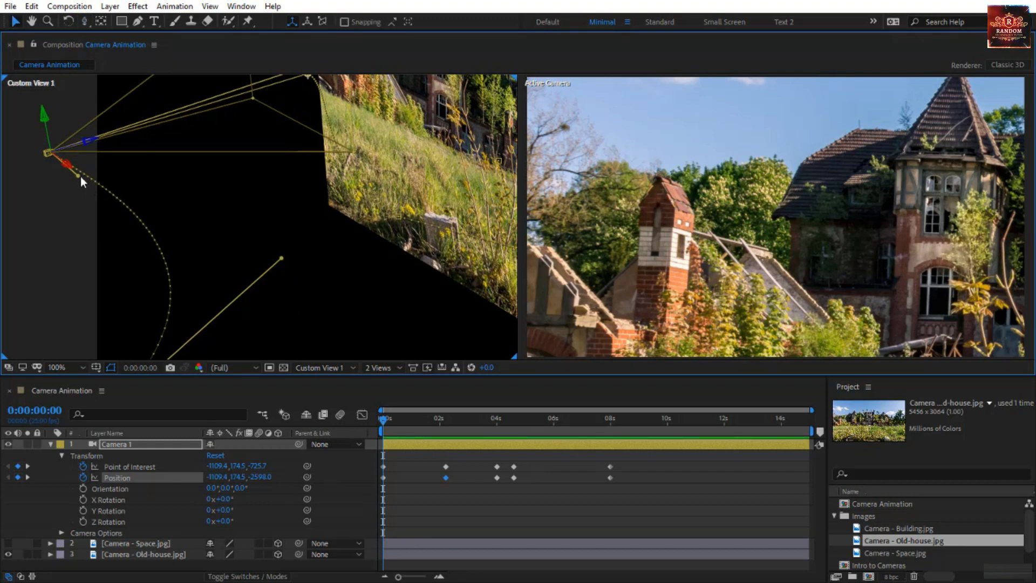
pyautogui.moveTo(79, 176); pyautogui.dragTo(231, 131)
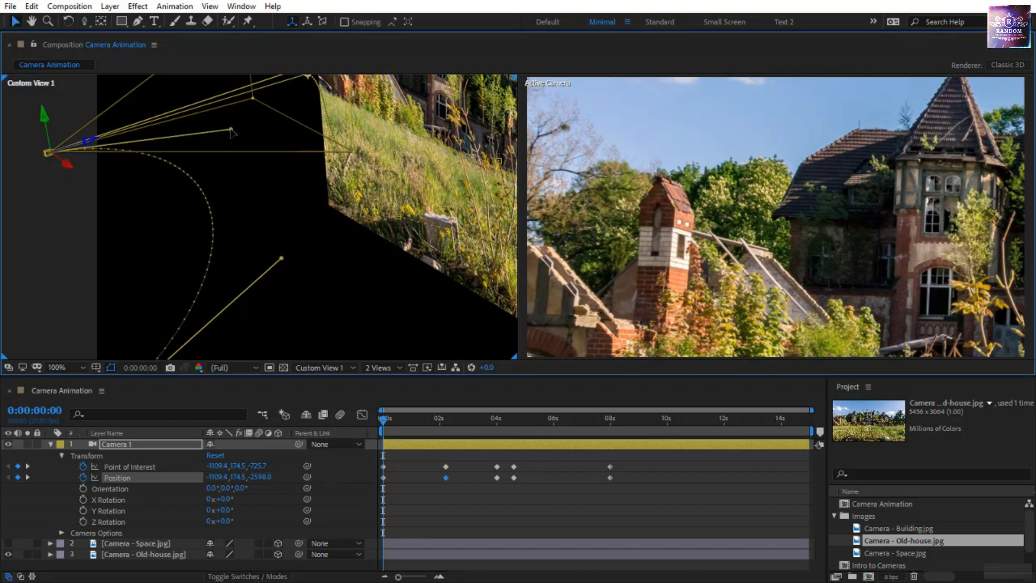
pyautogui.click(78, 367)
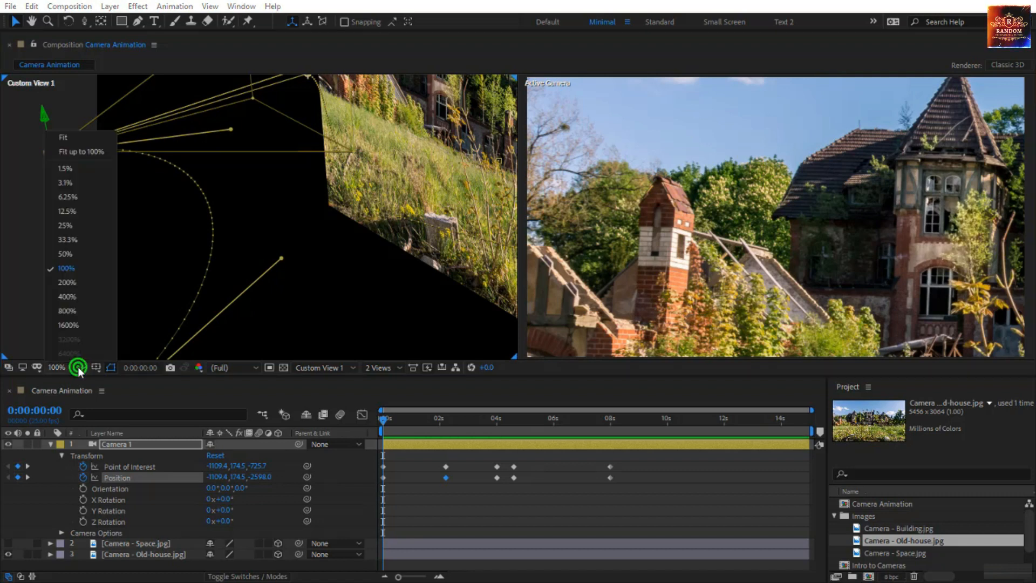
pyautogui.click(83, 140)
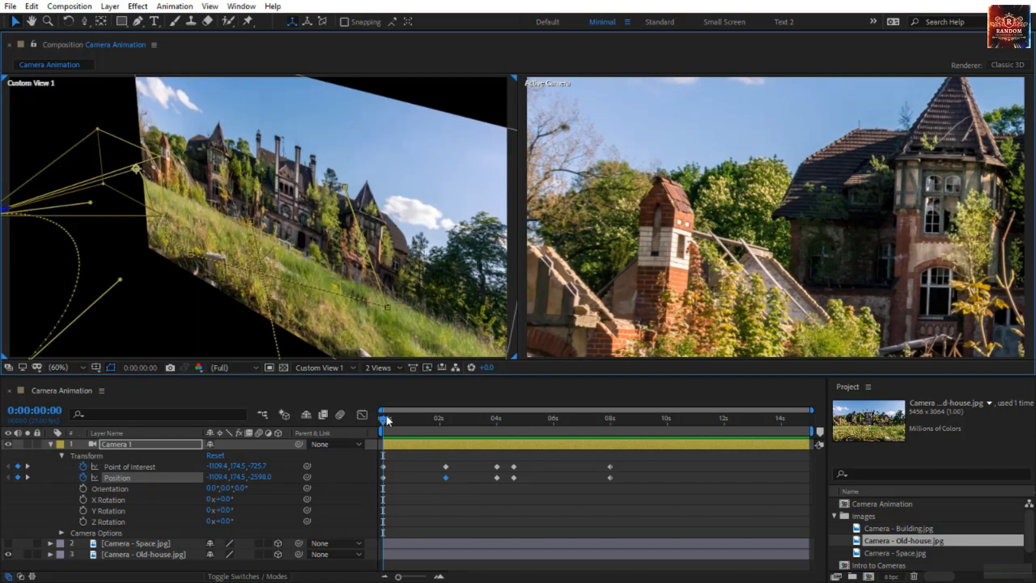
# Curve the Point of Interest path between the first two keyframes by pulling the second keyframe's direction handle up toward the house
pyautogui.moveTo(386, 416); pyautogui.dragTo(659, 503)
pyautogui.click(238, 271)
pyautogui.moveTo(238, 272); pyautogui.dragTo(348, 259)
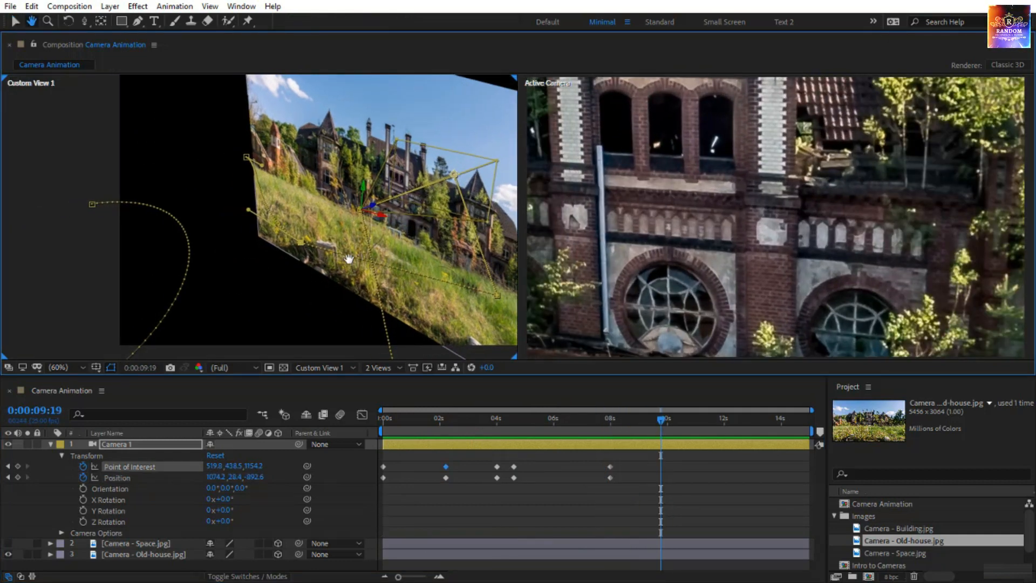
pyautogui.click(166, 482)
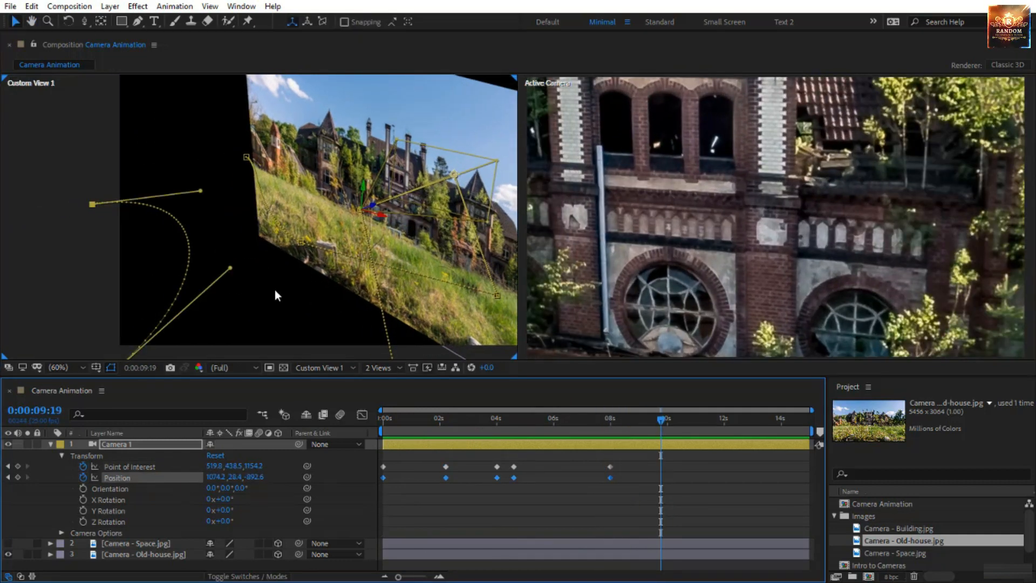
pyautogui.click(145, 467)
pyautogui.press('h')
pyautogui.moveTo(365, 293); pyautogui.dragTo(306, 176)
pyautogui.scroll(-1, 306, 209)
pyautogui.press('space')
pyautogui.moveTo(253, 260); pyautogui.dragTo(222, 330)
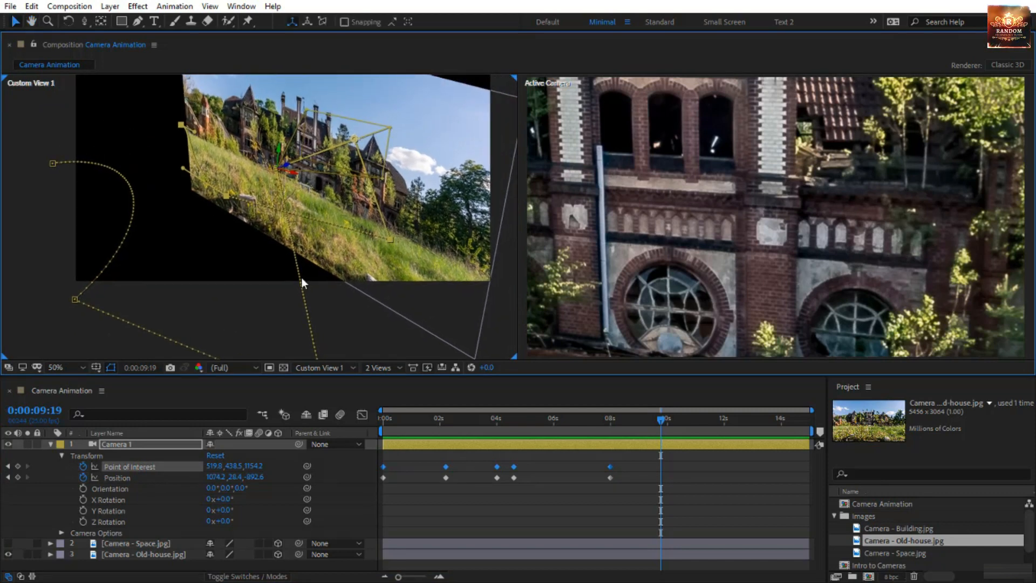
pyautogui.moveTo(406, 425); pyautogui.dragTo(506, 458)
pyautogui.moveTo(536, 452); pyautogui.dragTo(322, 449)
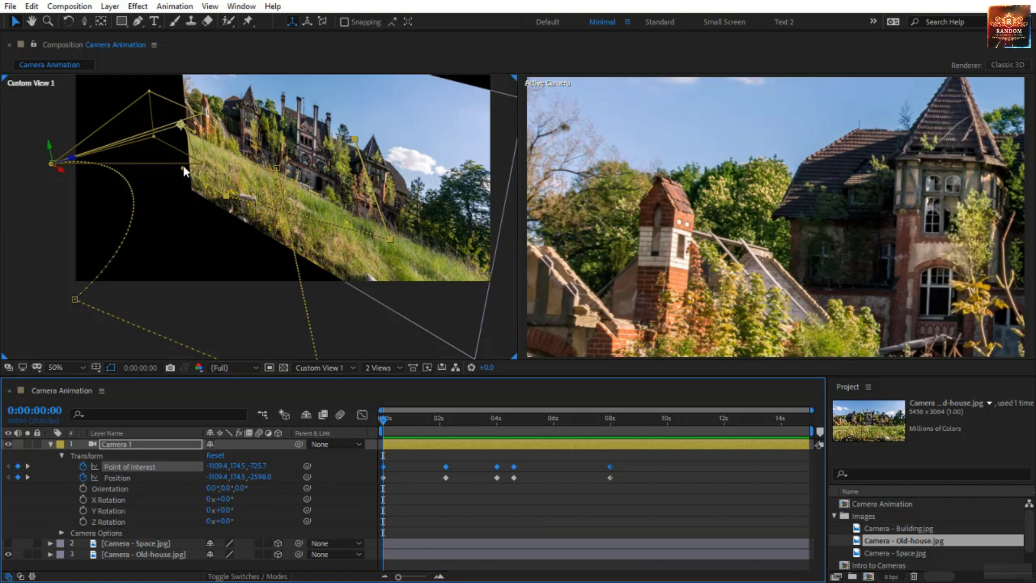
pyautogui.moveTo(183, 168); pyautogui.dragTo(274, 142)
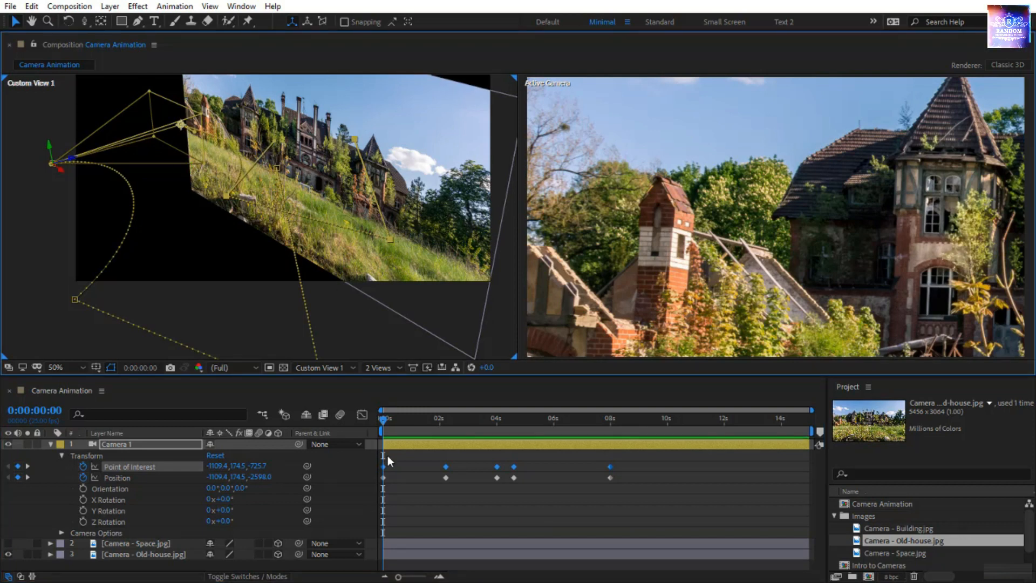
# Preview the reshaped camera animation from the start and scrub through it past the last keyframes
pyautogui.moveTo(382, 422); pyautogui.dragTo(648, 500)
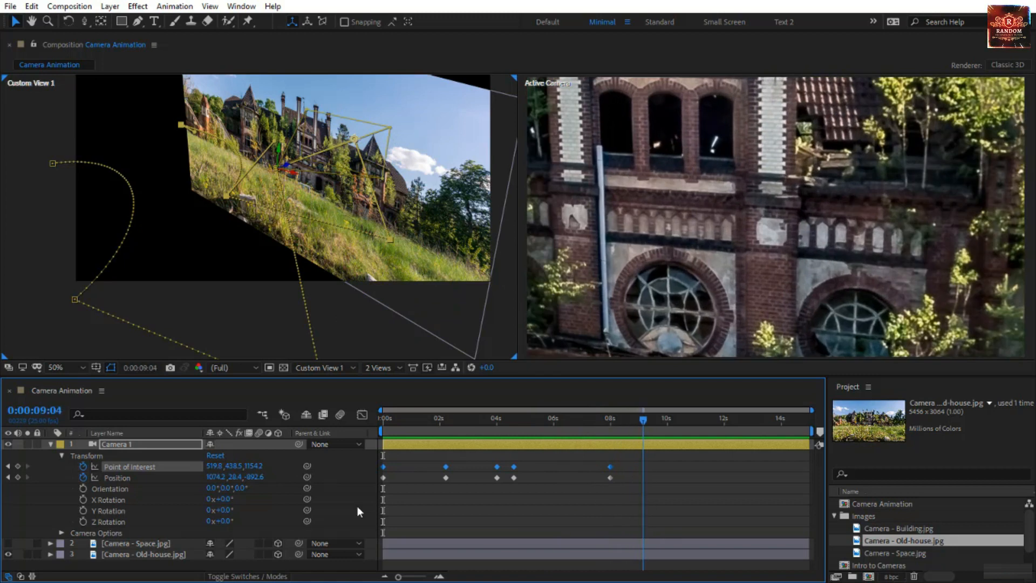
pyautogui.press('Home')
pyautogui.press('space')
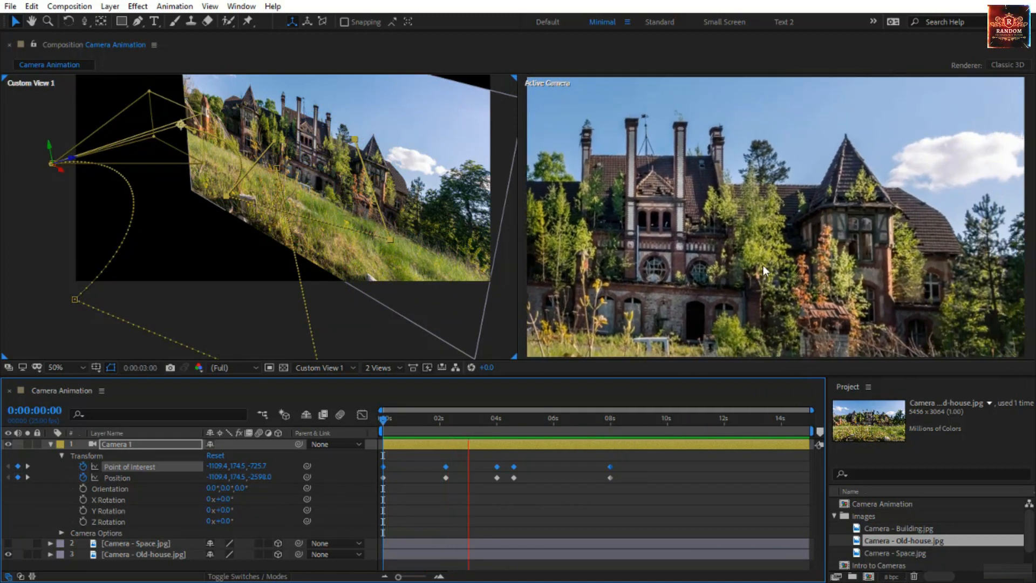
pyautogui.scroll(-2, 182, 244)
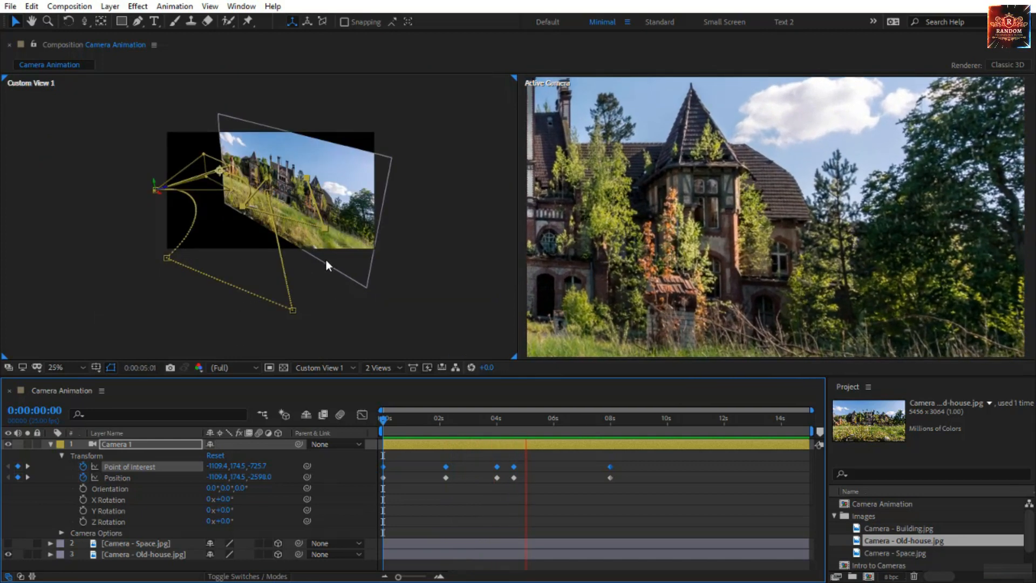
pyautogui.click(382, 418)
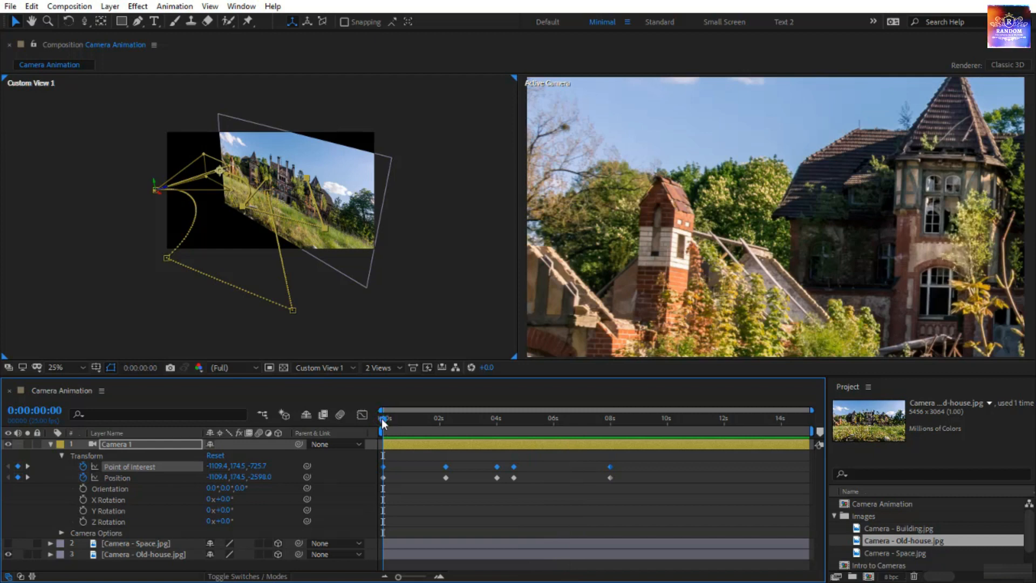
pyautogui.moveTo(381, 418); pyautogui.dragTo(631, 509)
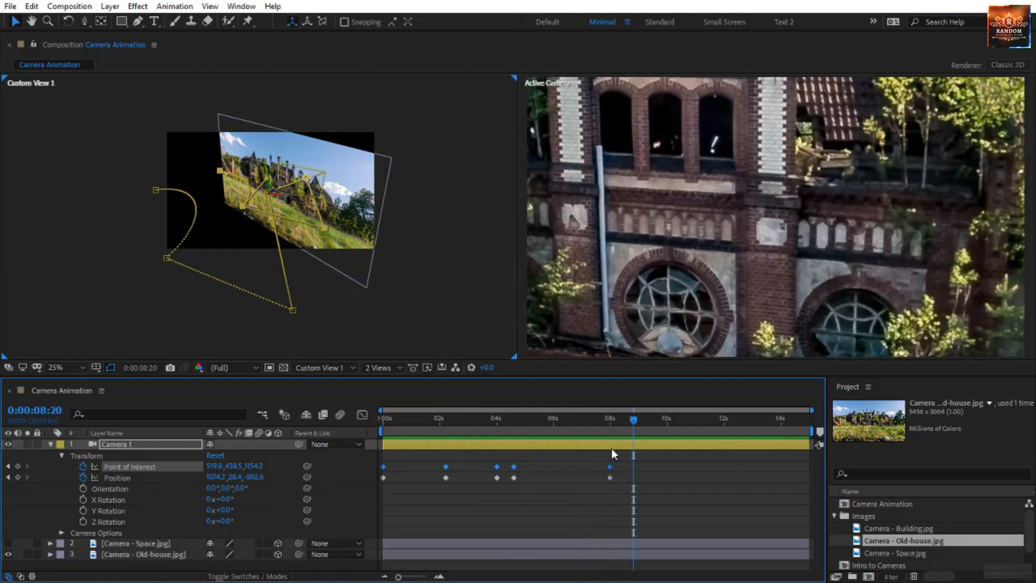
# Apply Easy Ease to all of Camera 1's Point of Interest and Position keyframes, and preview the animation from the start
pyautogui.moveTo(620, 457); pyautogui.dragTo(373, 500)
pyautogui.press('F9')
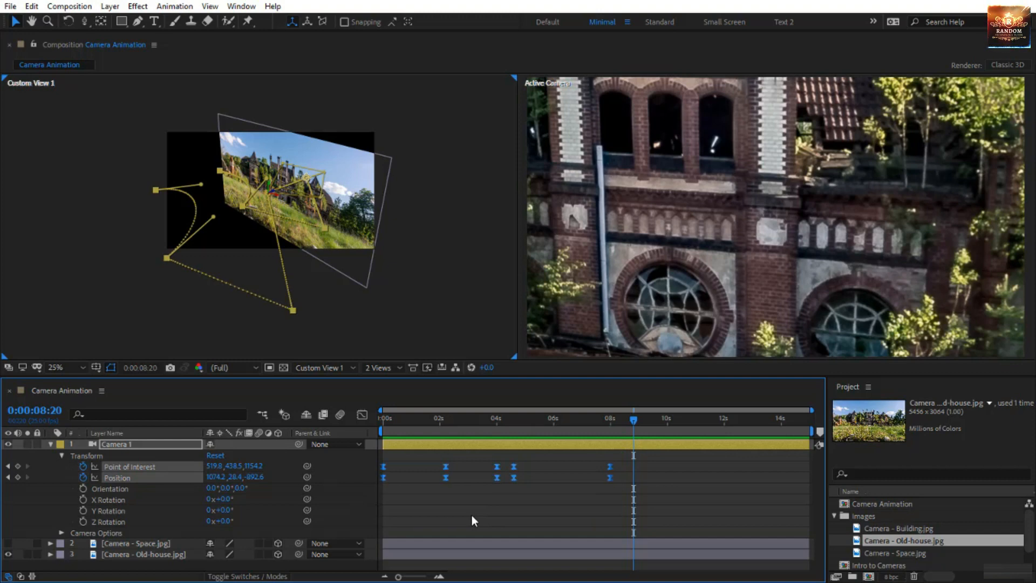
pyautogui.moveTo(503, 423); pyautogui.dragTo(309, 453)
pyautogui.press('Home')
pyautogui.press('space')
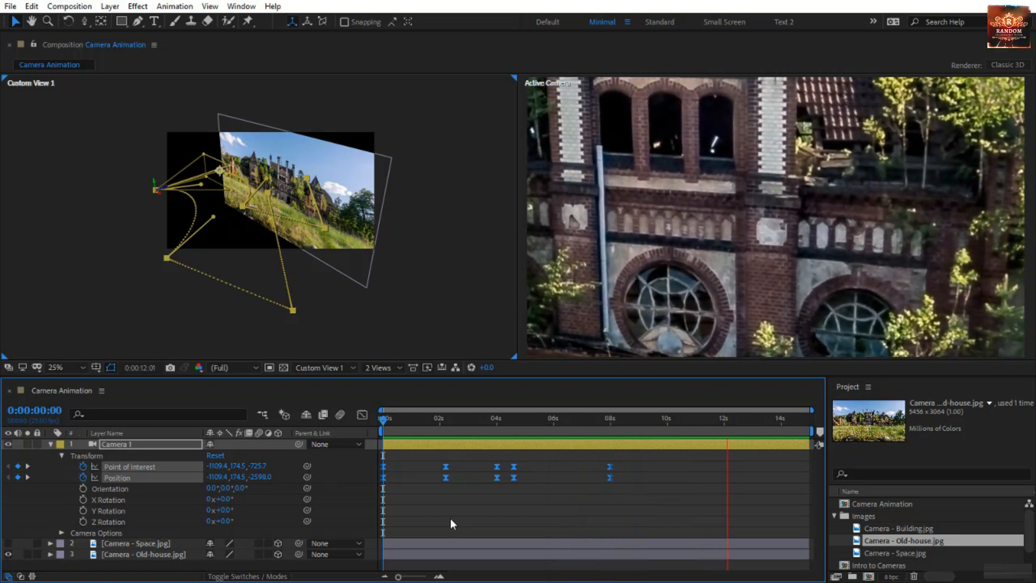
# Browse the source images in the project's Images folder and select Camera - Space.jpg
pyautogui.click(912, 517)
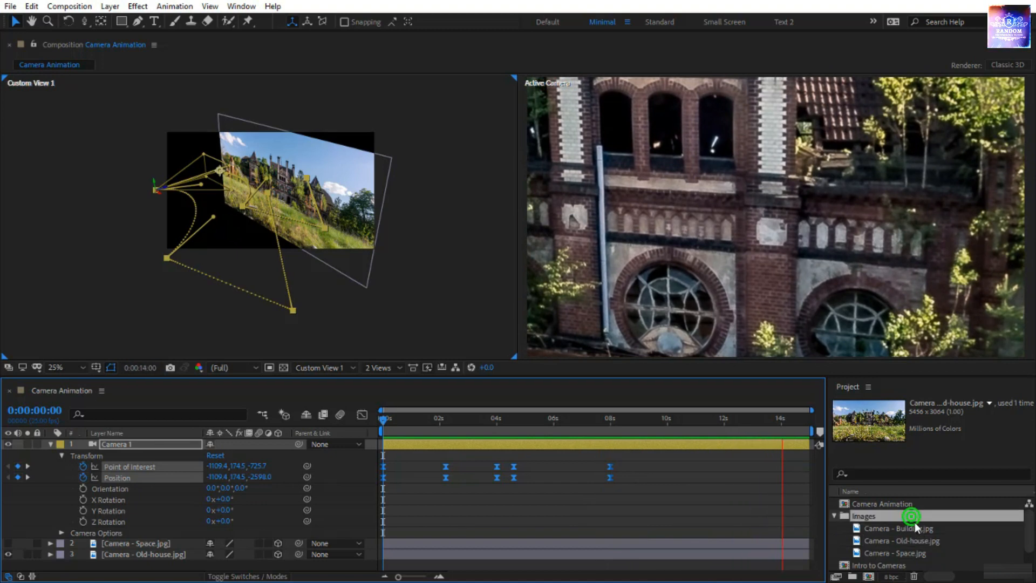
pyautogui.click(917, 532)
pyautogui.click(916, 551)
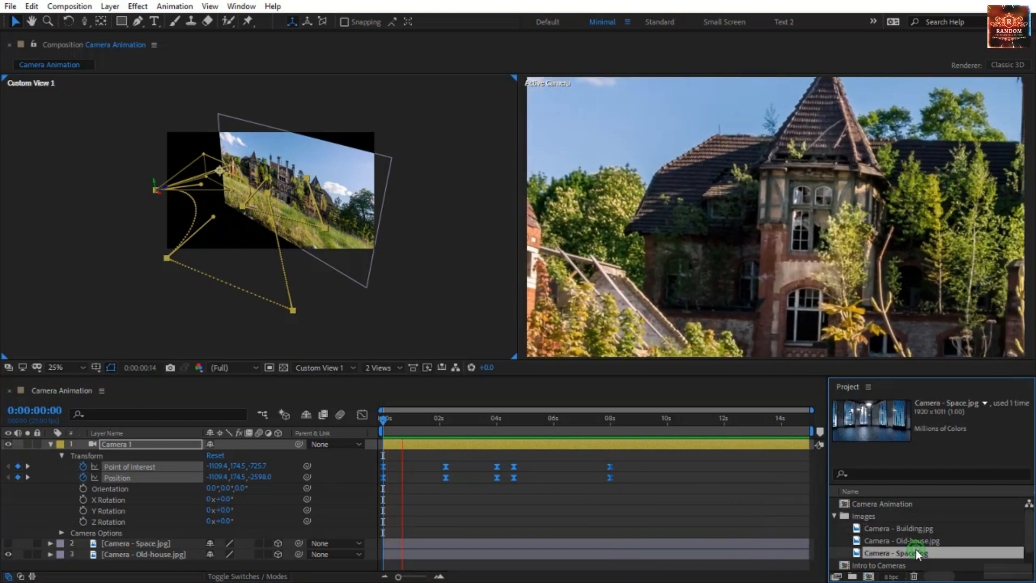
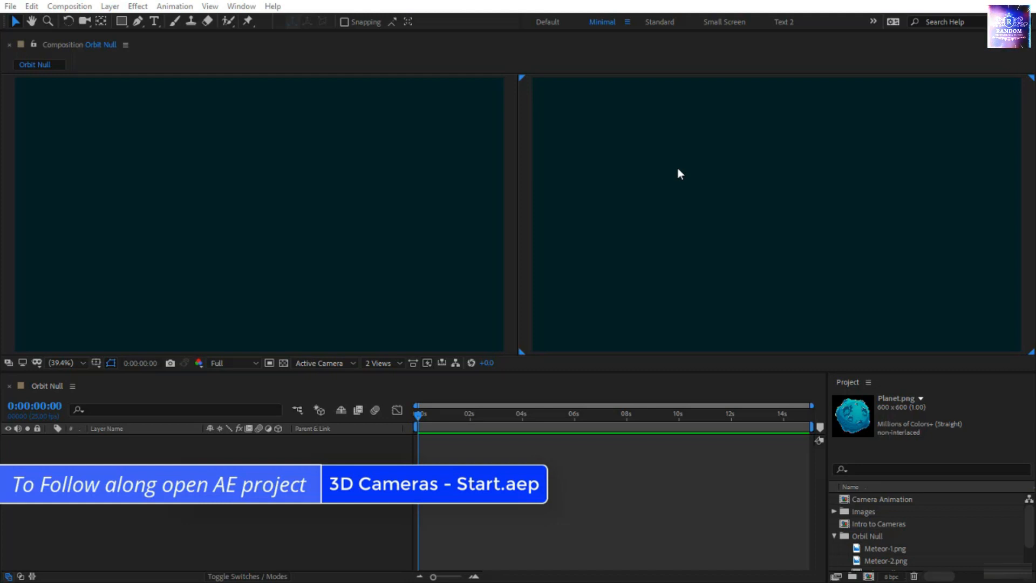
# Open the Orbit Null composition from the project's Orbit Null folder and add Planet.png to it as a layer
pyautogui.click(876, 536)
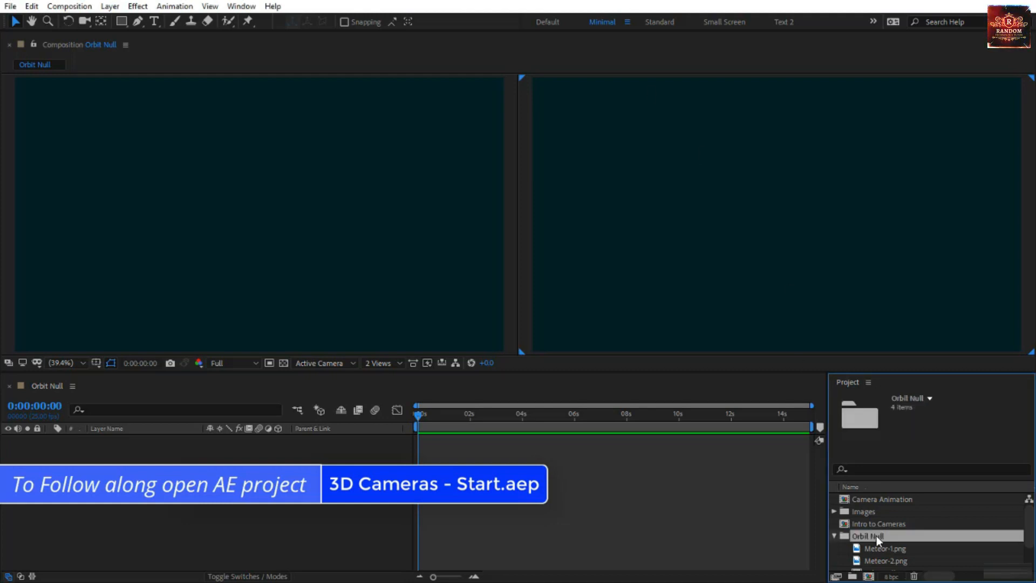
pyautogui.scroll(-1, 876, 536)
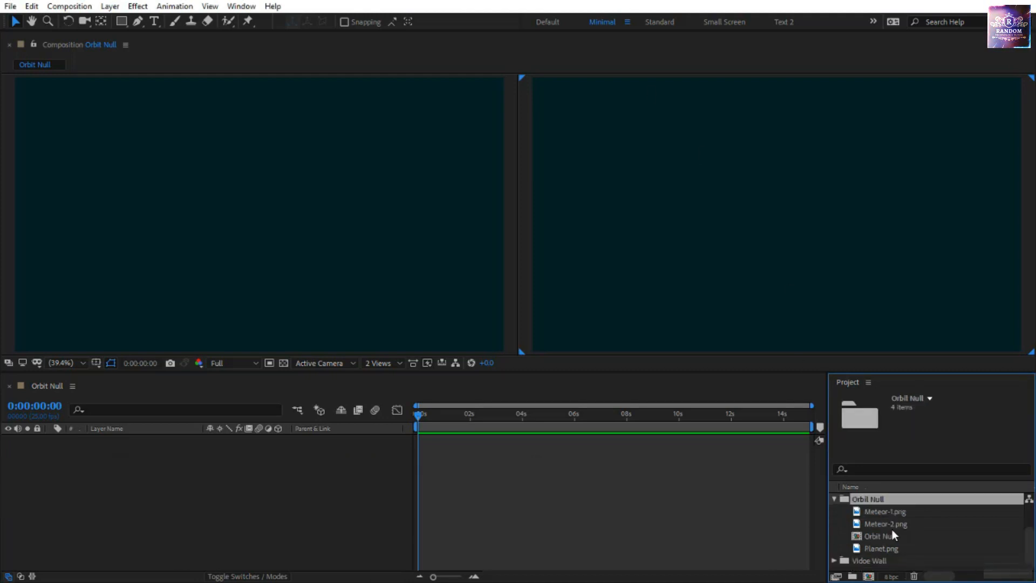
pyautogui.click(884, 538)
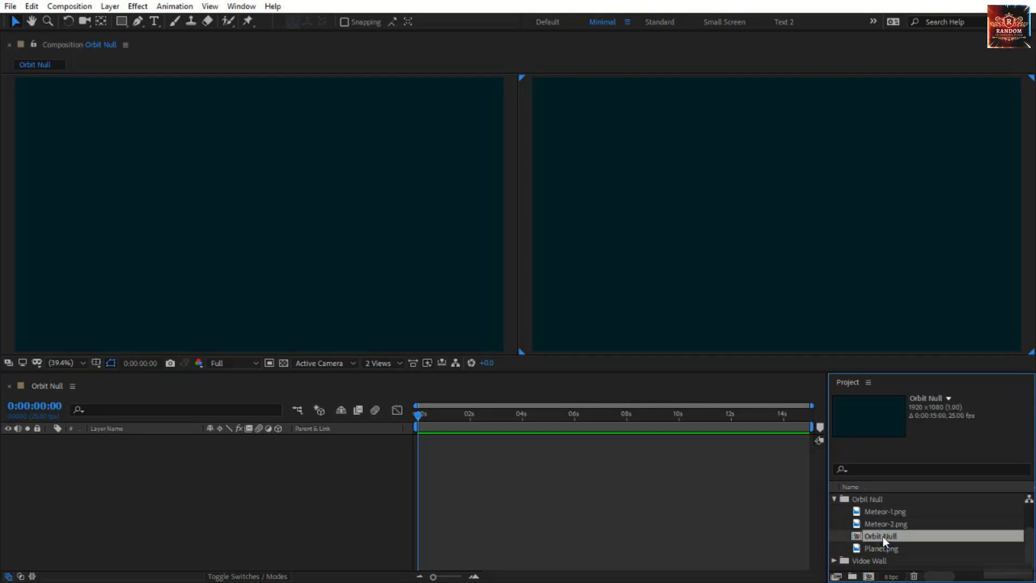
pyautogui.doubleClick(883, 537)
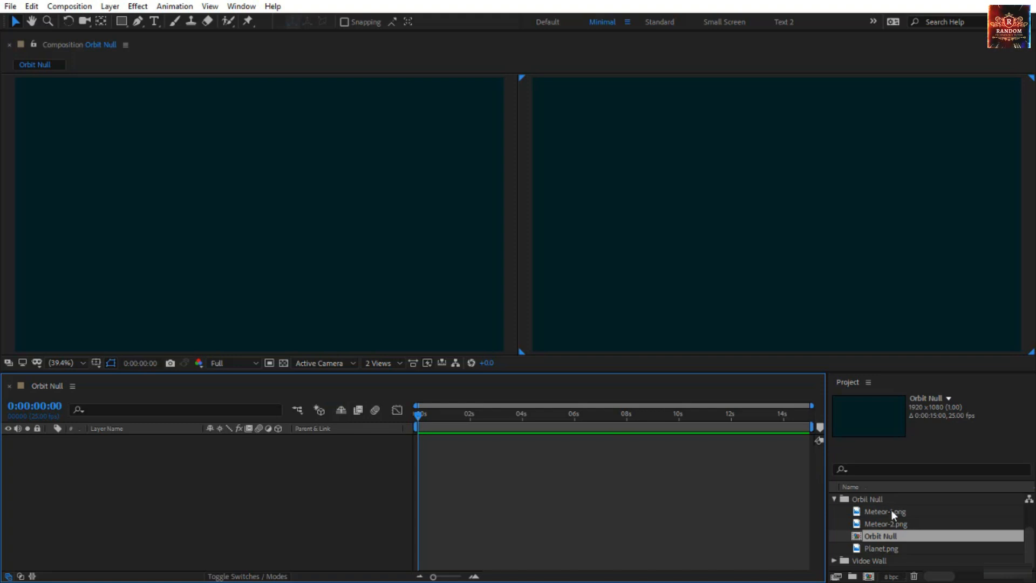
pyautogui.click(896, 550)
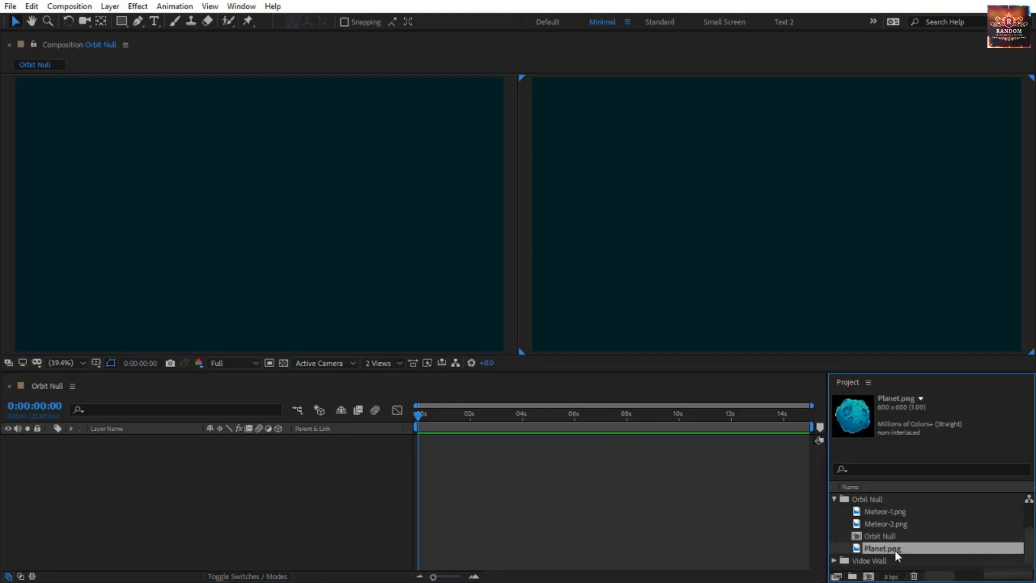
pyautogui.moveTo(895, 551); pyautogui.dragTo(281, 465)
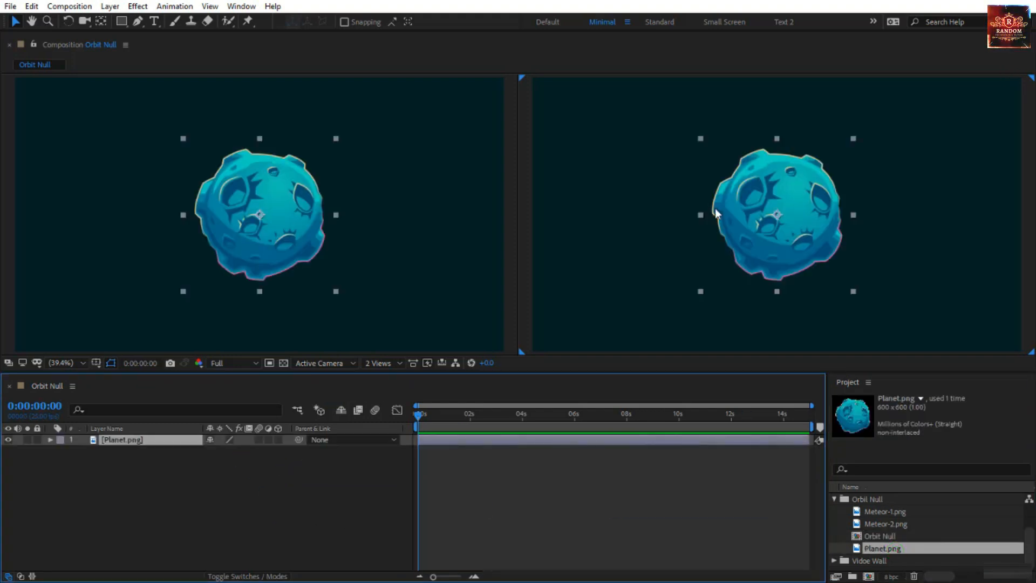
# Review the Orbit Null composition's settings without changing them
pyautogui.rightClick(556, 486)
pyautogui.click(656, 366)
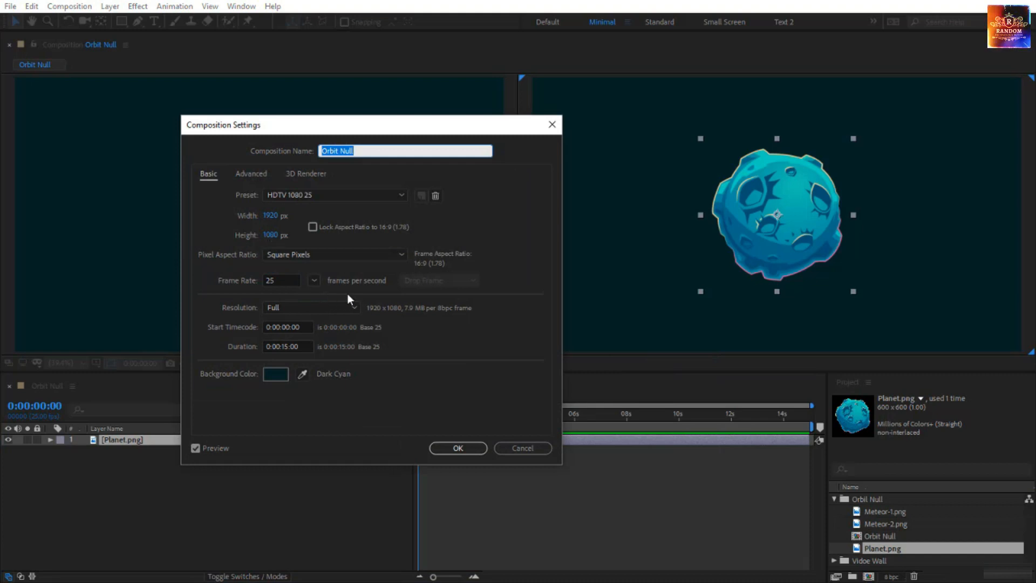
pyautogui.click(523, 450)
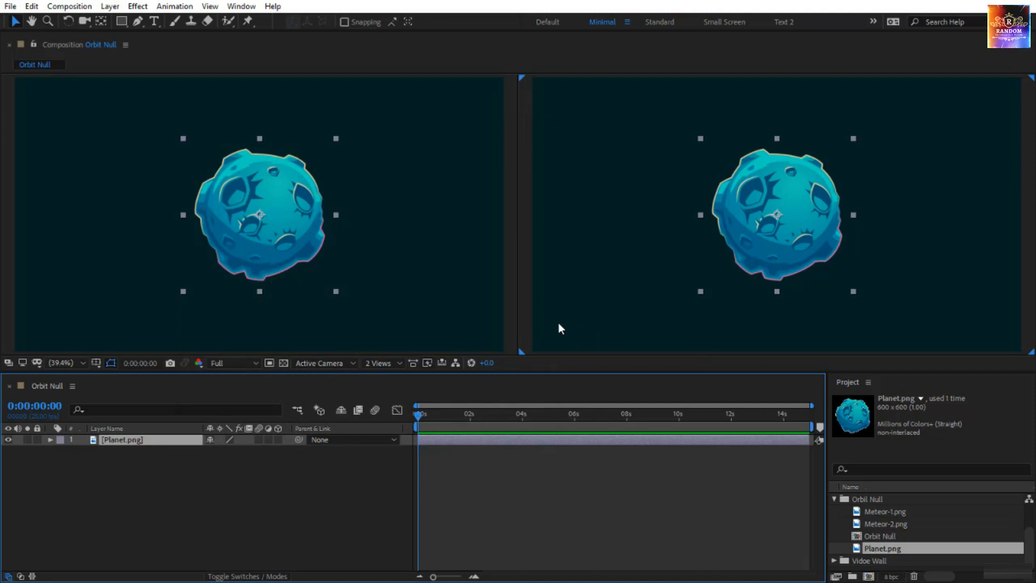
# Add Meteor-2.png beneath the planet layer and move it to the left of the planet, at about 355, 535
pyautogui.click(874, 511)
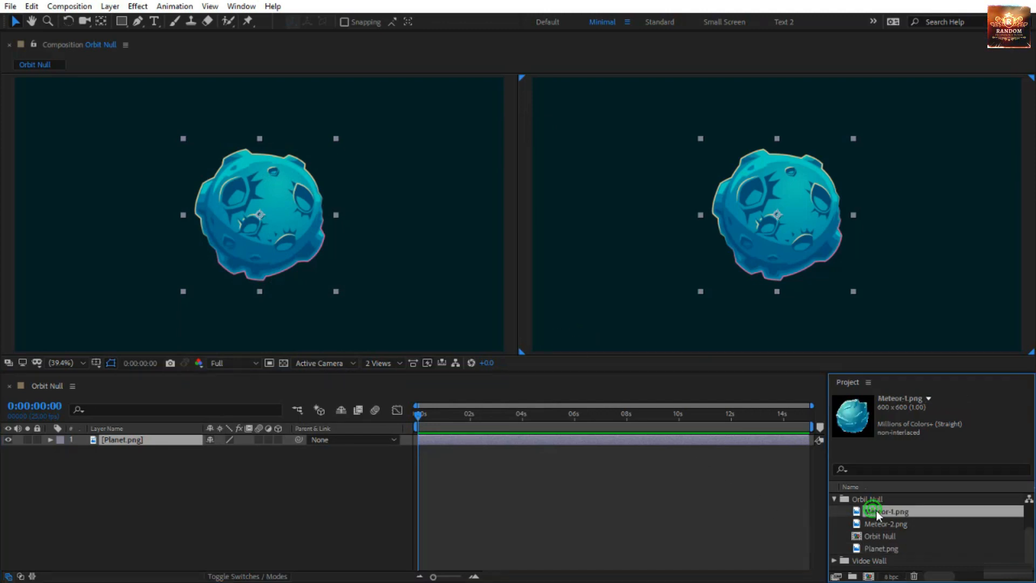
pyautogui.click(887, 524)
pyautogui.moveTo(889, 527); pyautogui.dragTo(401, 473)
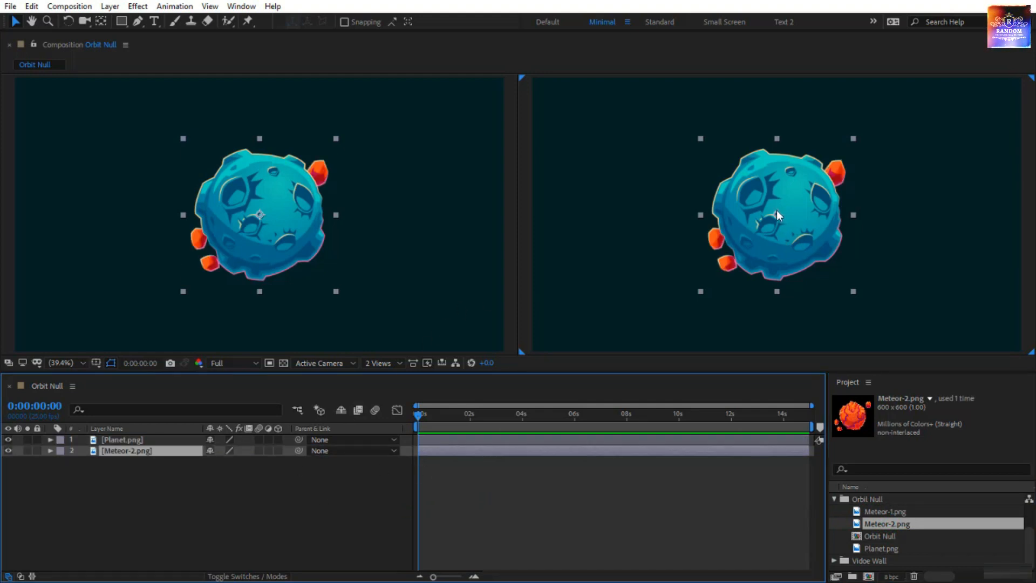
pyautogui.moveTo(776, 216); pyautogui.dragTo(607, 219)
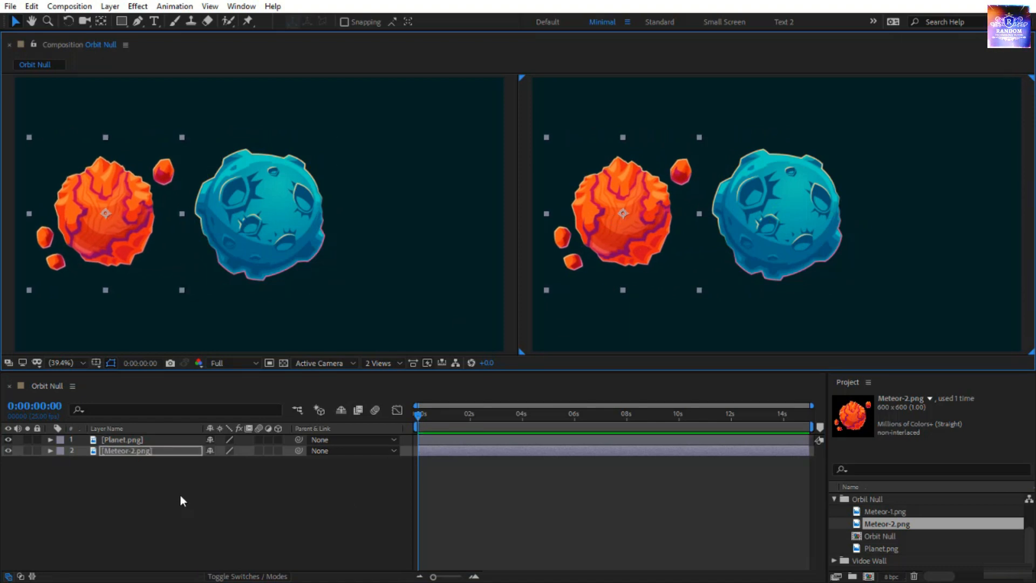
# Scale the Meteor-2.png layer to 40% and collapse its Scale property
pyautogui.press('s')
pyautogui.click(244, 461)
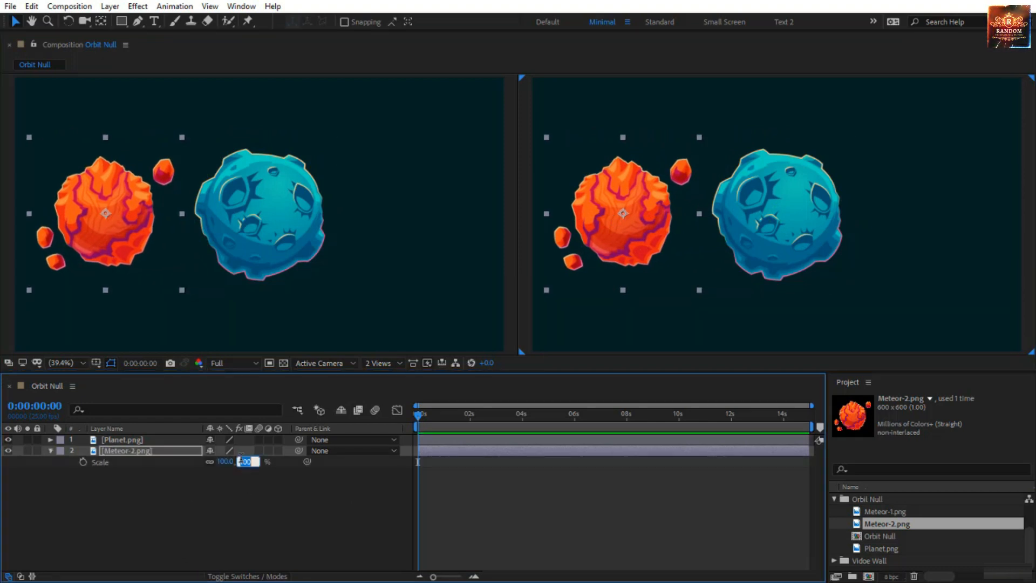
pyautogui.write('40')
pyautogui.press('Return')
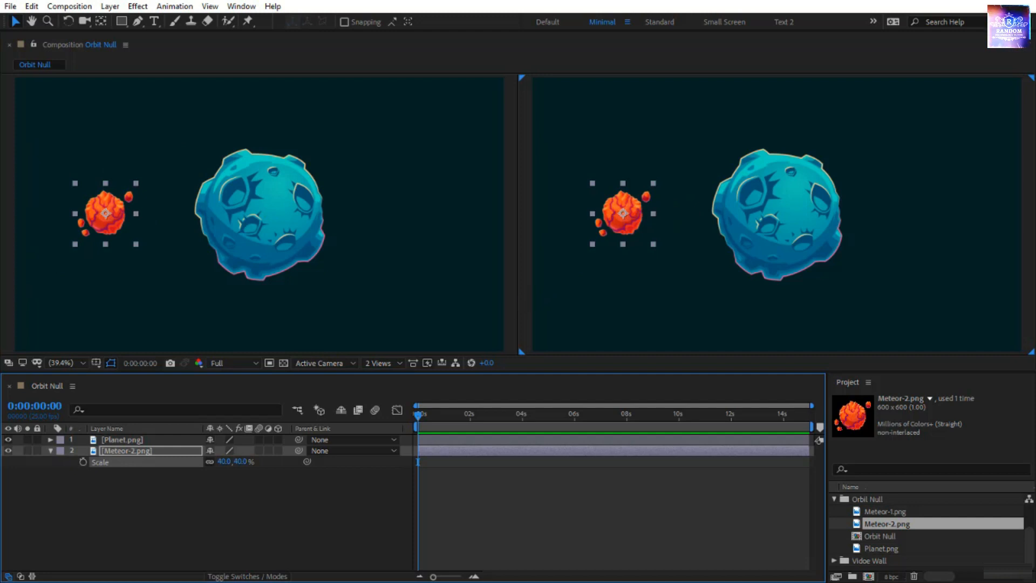
pyautogui.click(642, 229)
pyautogui.press('s')
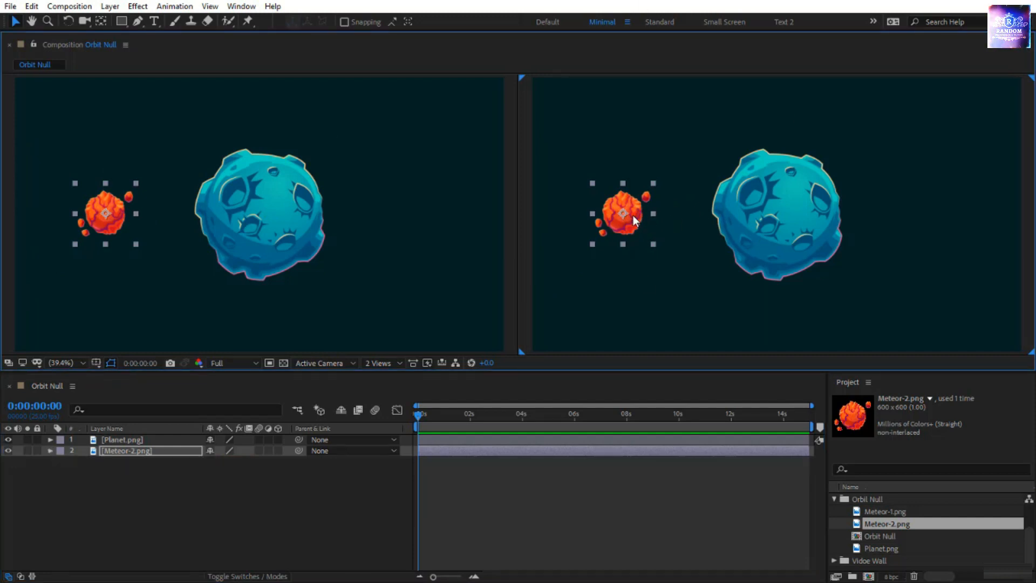
# Make both the Planet.png and Meteor-2.png layers 3D
pyautogui.click(812, 219)
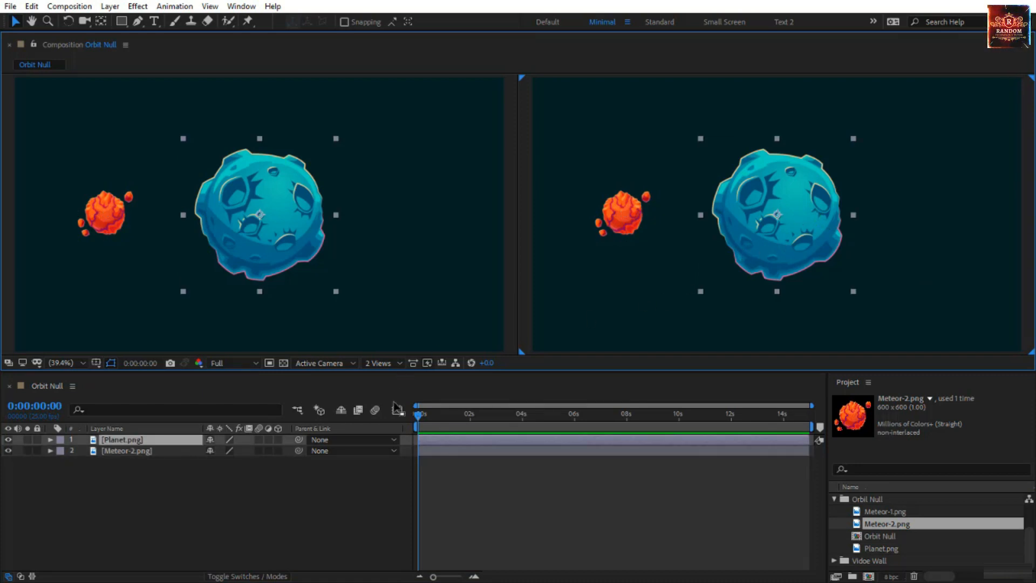
pyautogui.click(280, 439)
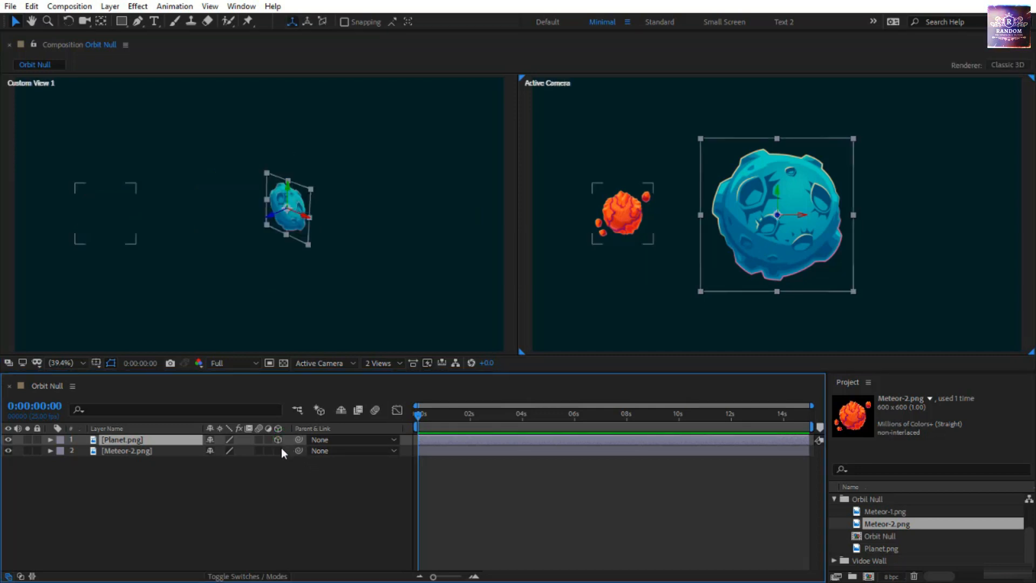
pyautogui.click(279, 451)
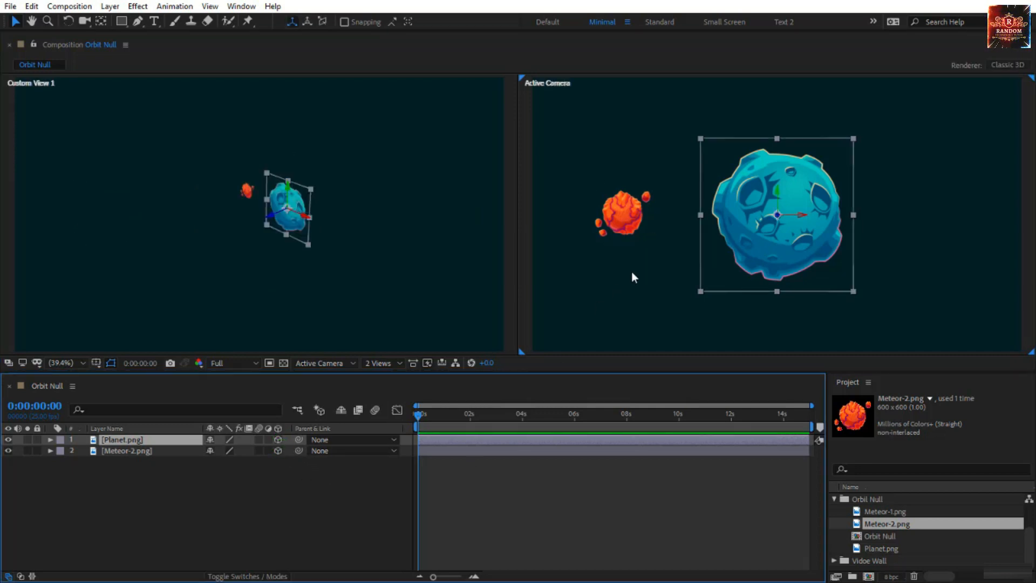
# Examine the 3D transform properties of the Meteor-2.png layer, then collapse and deselect the layer
pyautogui.click(617, 217)
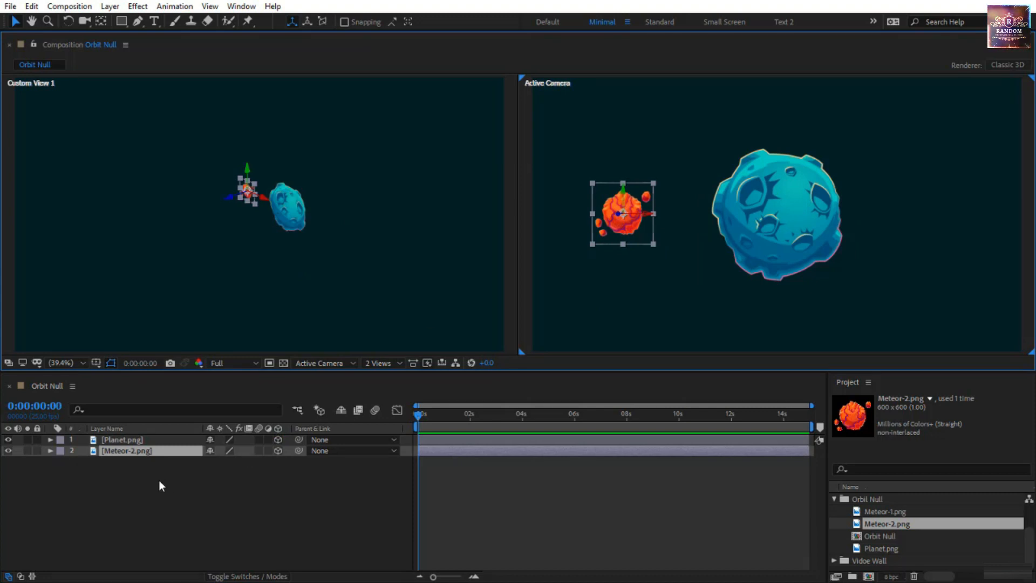
pyautogui.click(51, 451)
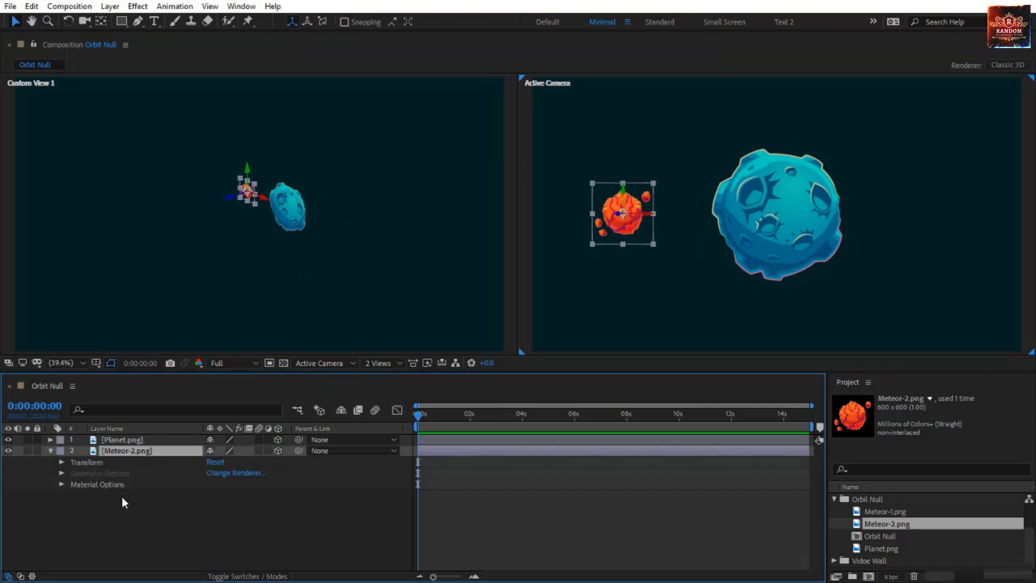
pyautogui.click(65, 463)
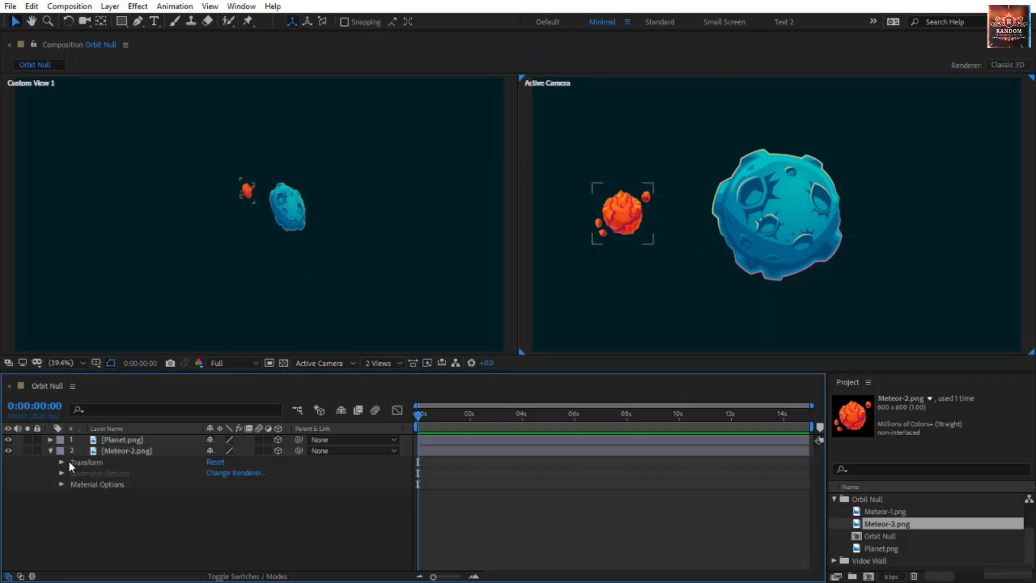
pyautogui.click(61, 463)
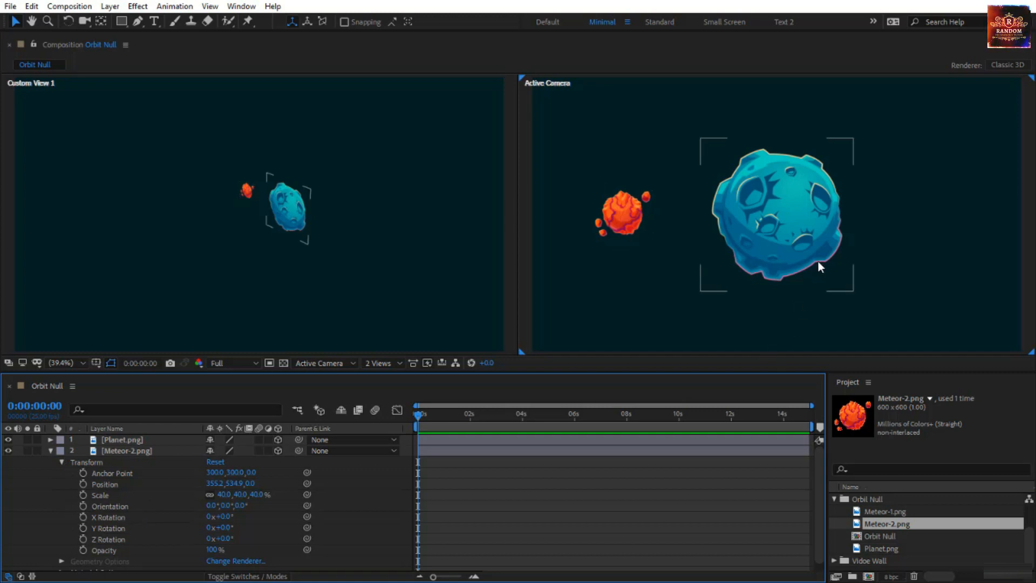
pyautogui.click(622, 216)
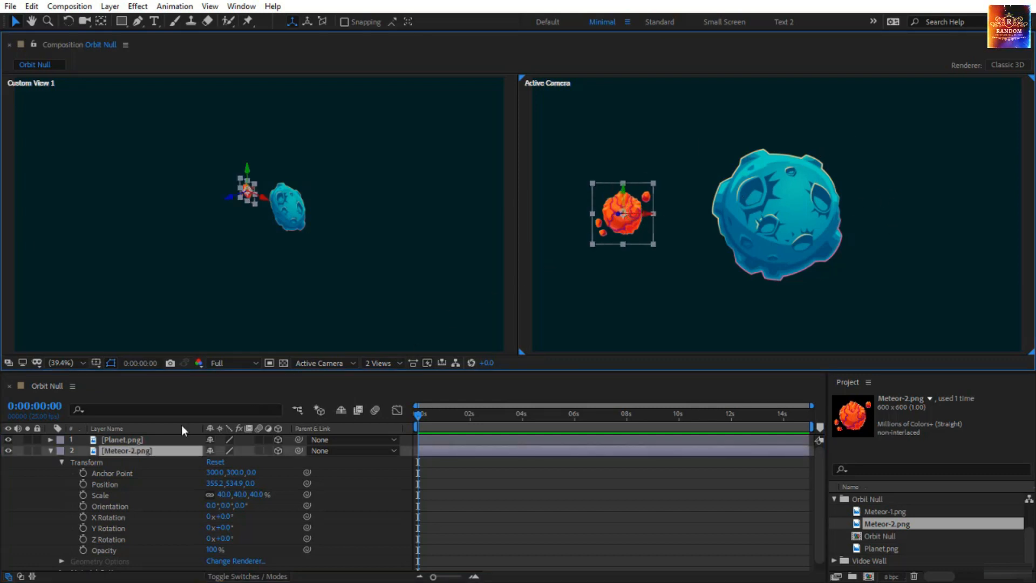
pyautogui.click(51, 450)
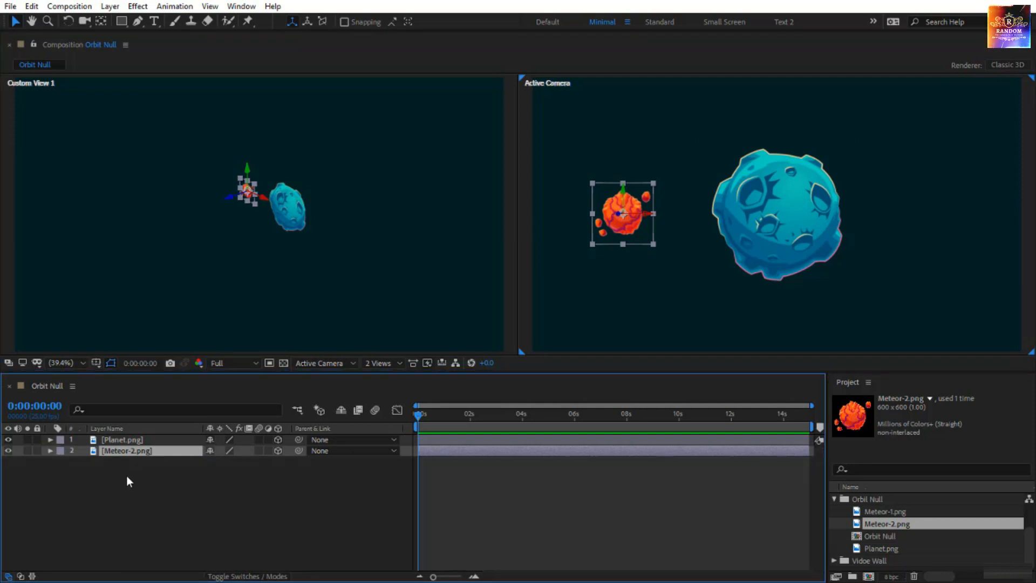
pyautogui.click(168, 494)
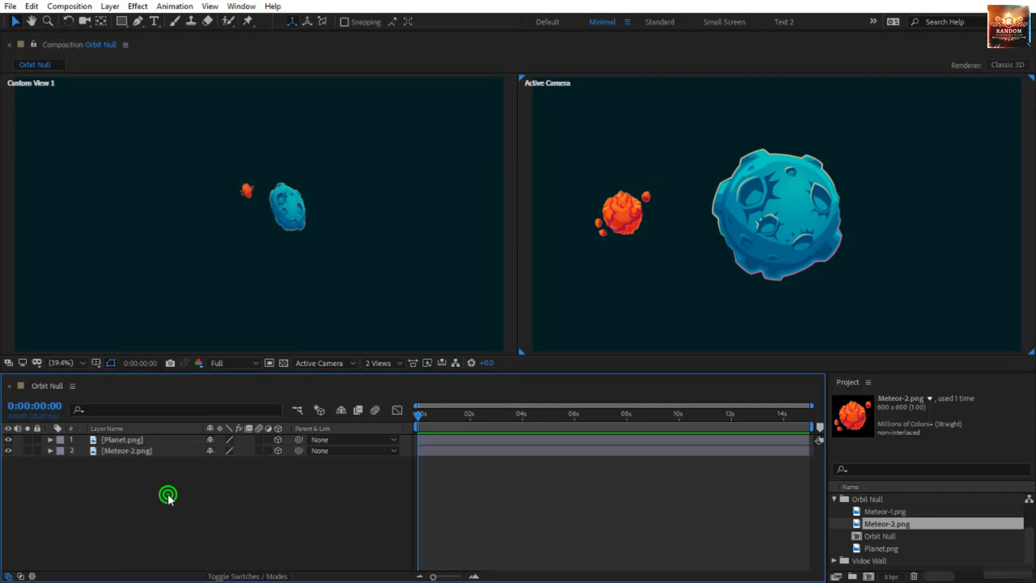
# Create a two-node camera named Camera 1 with the 35mm preset
pyautogui.rightClick(188, 514)
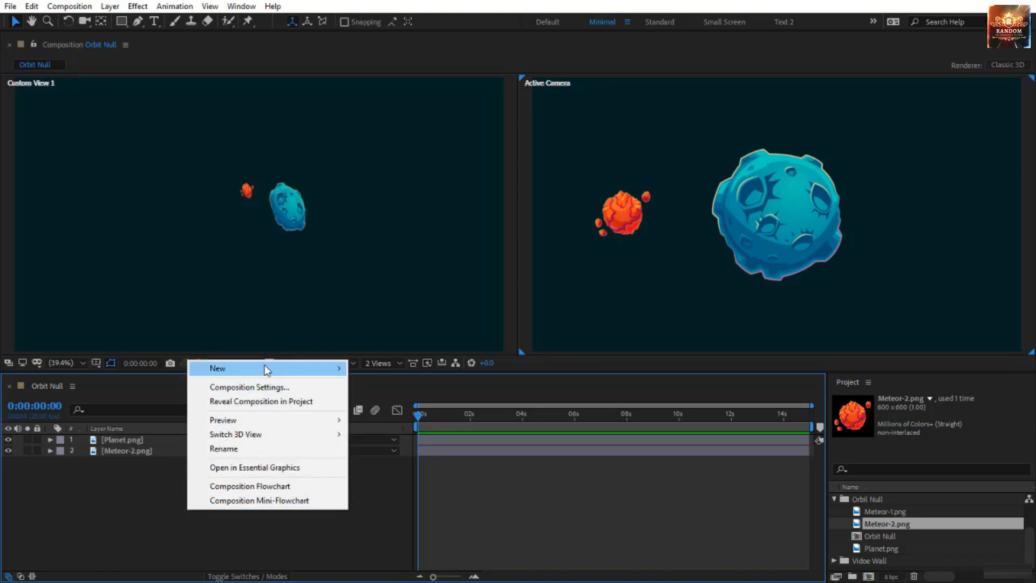
pyautogui.moveTo(266, 366)
pyautogui.click(371, 429)
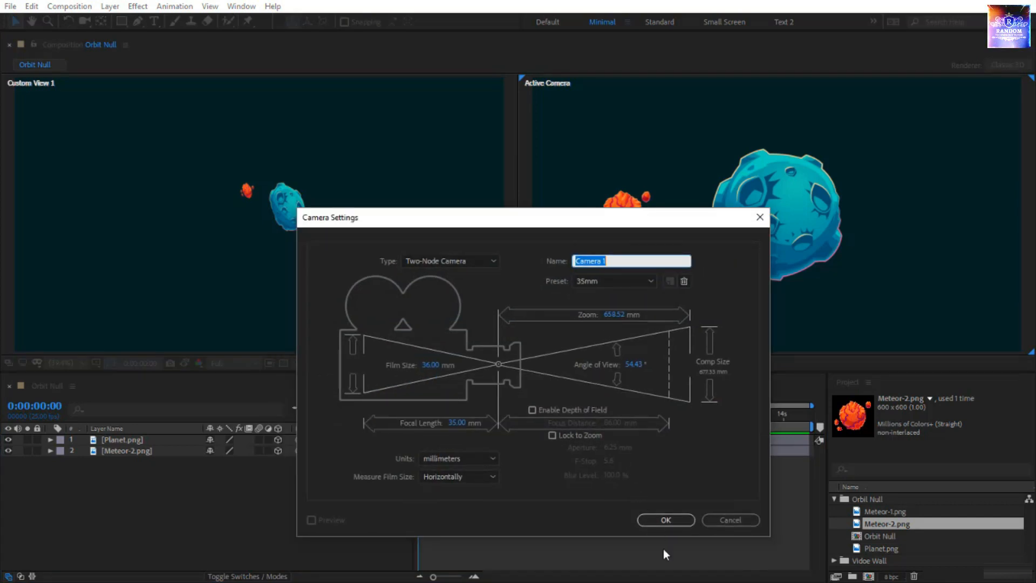
pyautogui.click(671, 518)
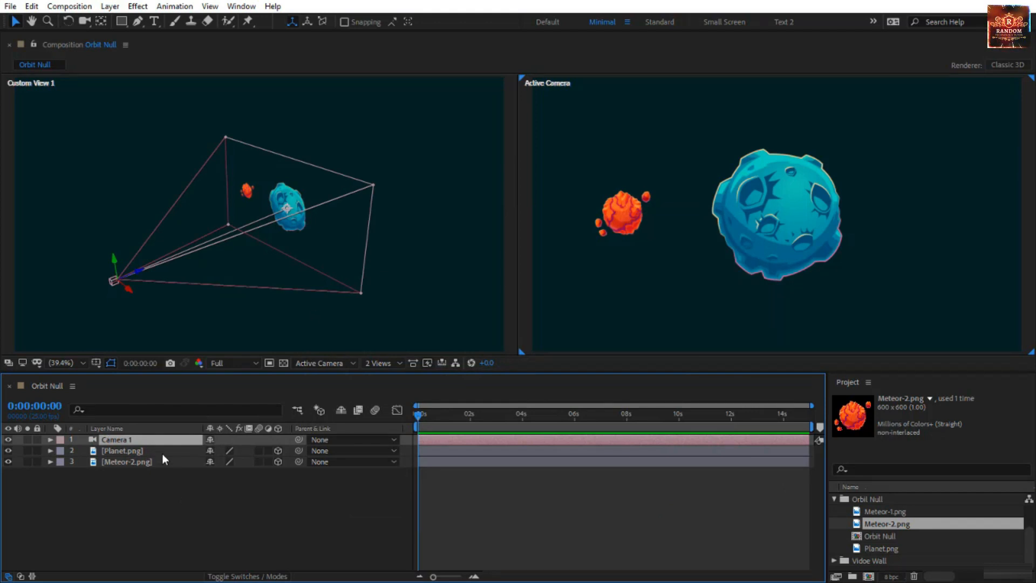
# Create an orbit null for Camera 1
pyautogui.rightClick(148, 439)
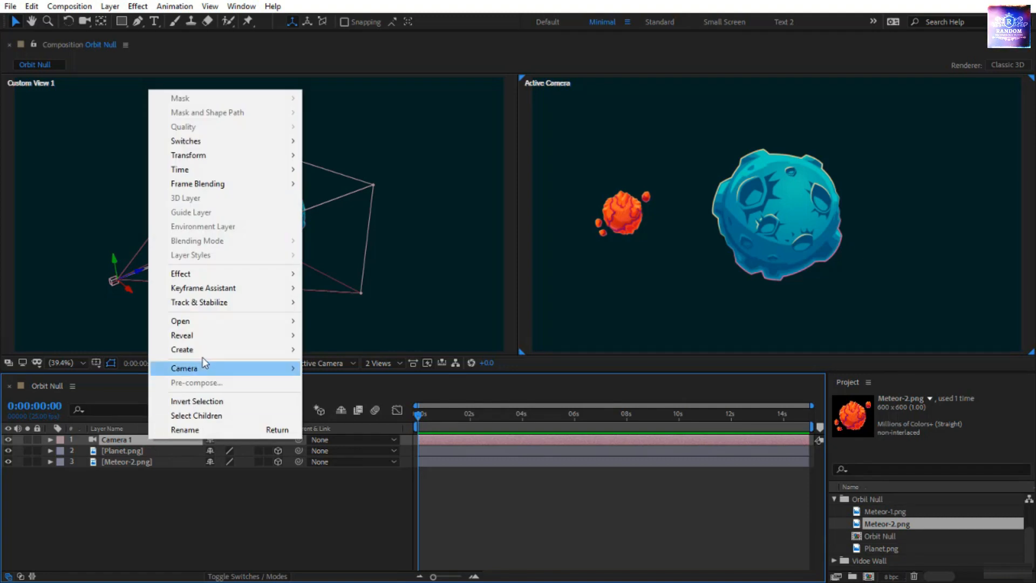
pyautogui.moveTo(201, 373)
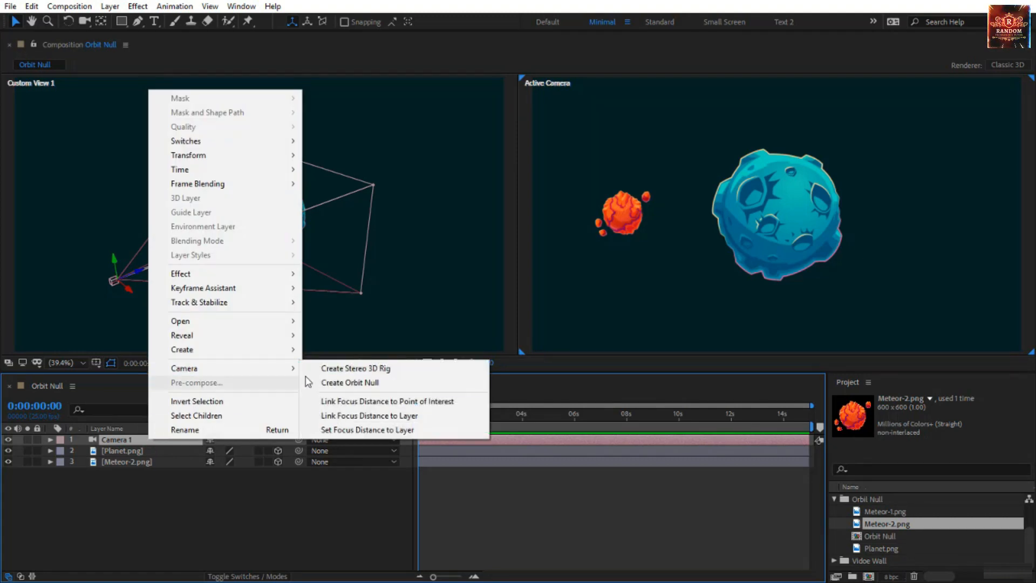
pyautogui.click(349, 382)
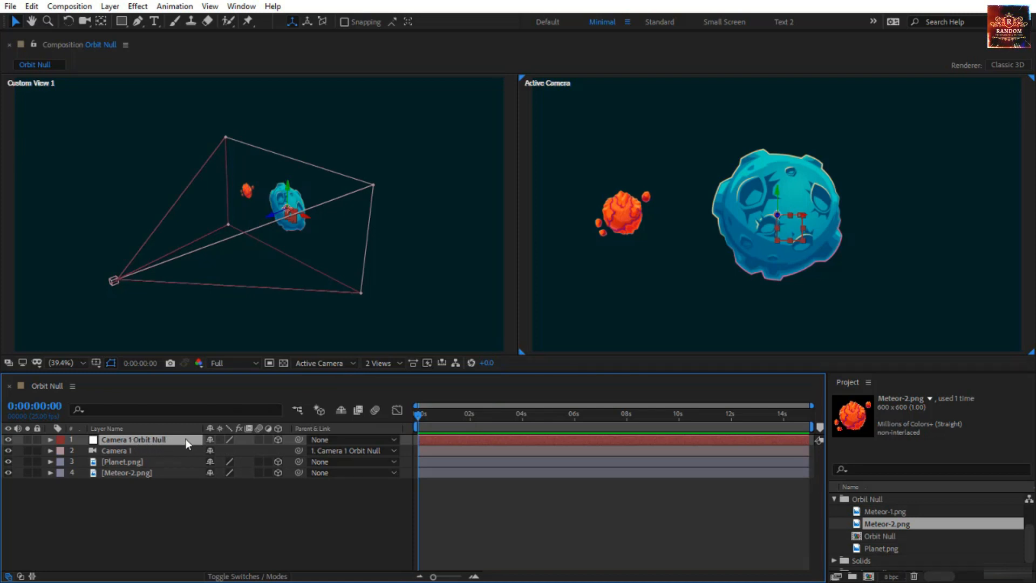
# Compare the Camera 1 and Camera 1 Orbit Null layers and expand the orbit null's transform properties
pyautogui.click(142, 450)
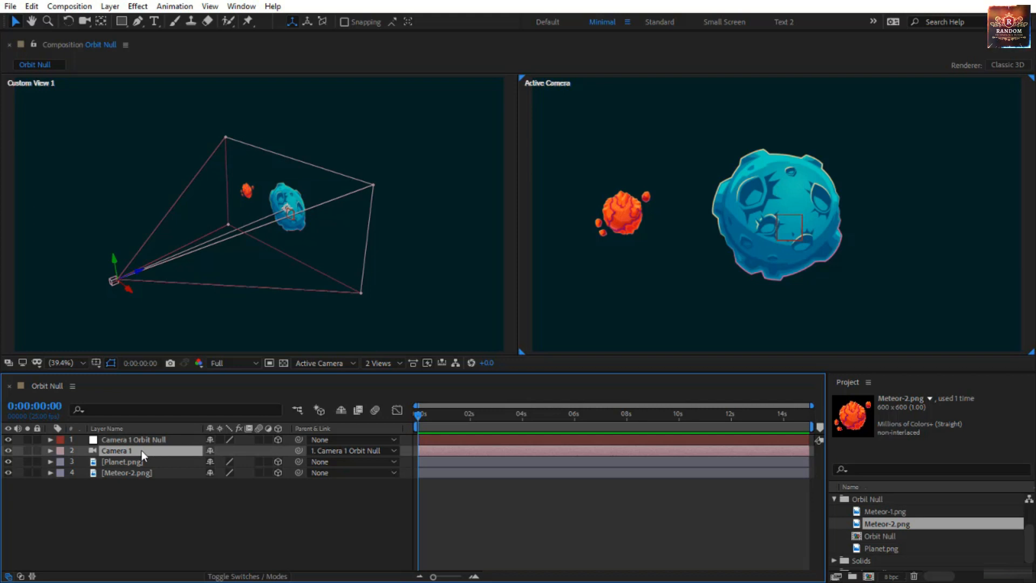
pyautogui.click(160, 440)
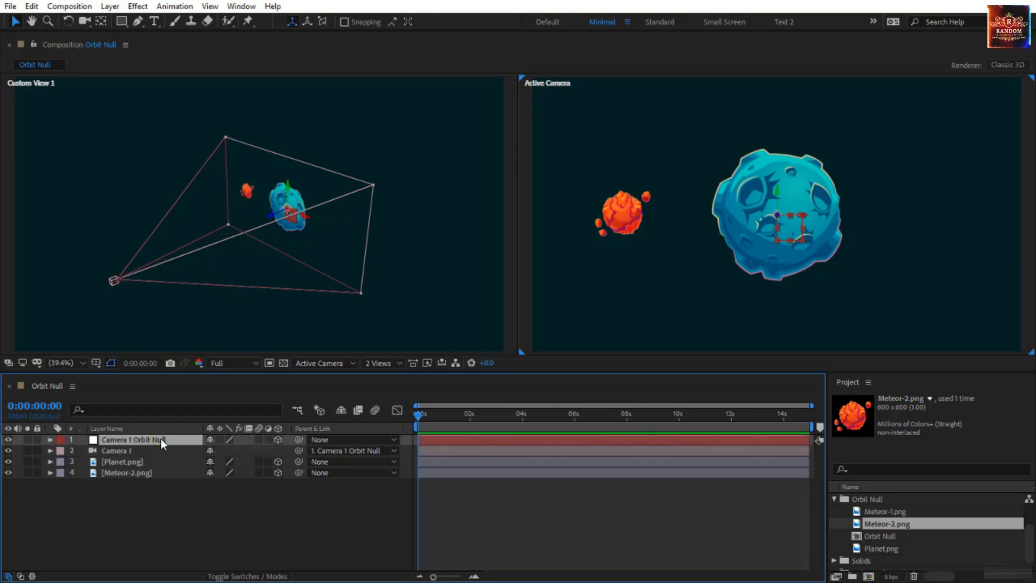
pyautogui.click(134, 454)
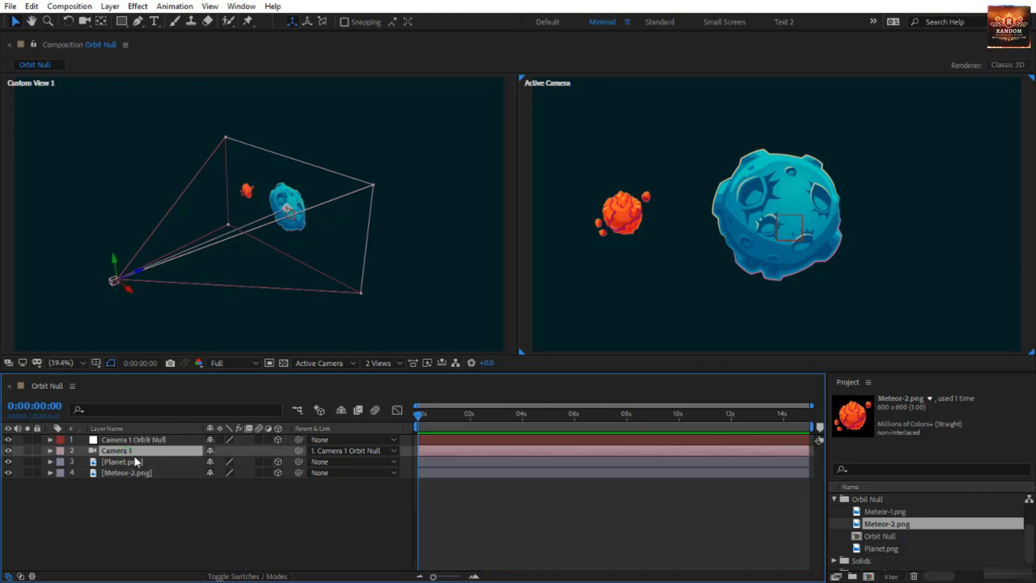
pyautogui.click(149, 439)
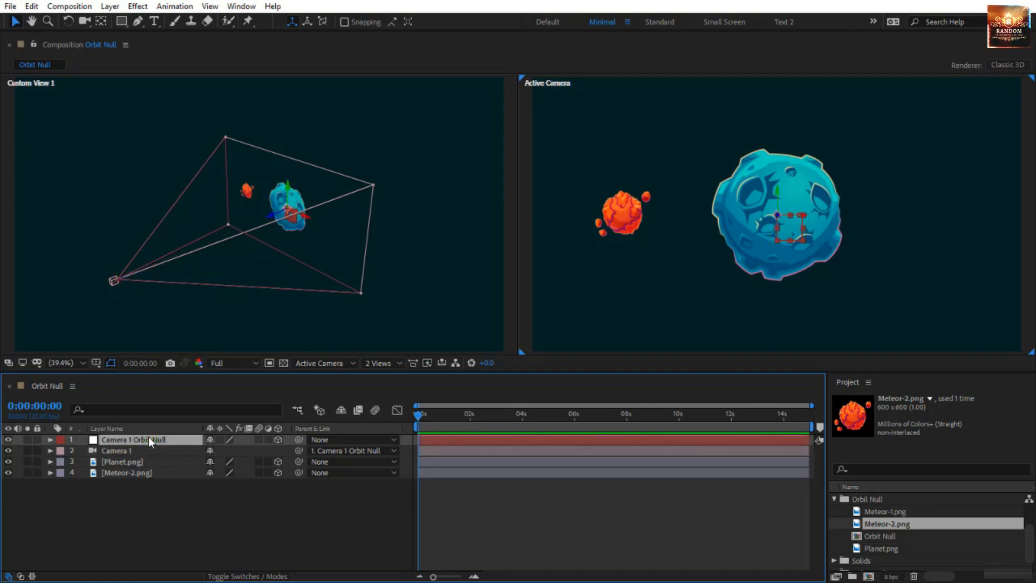
pyautogui.click(50, 439)
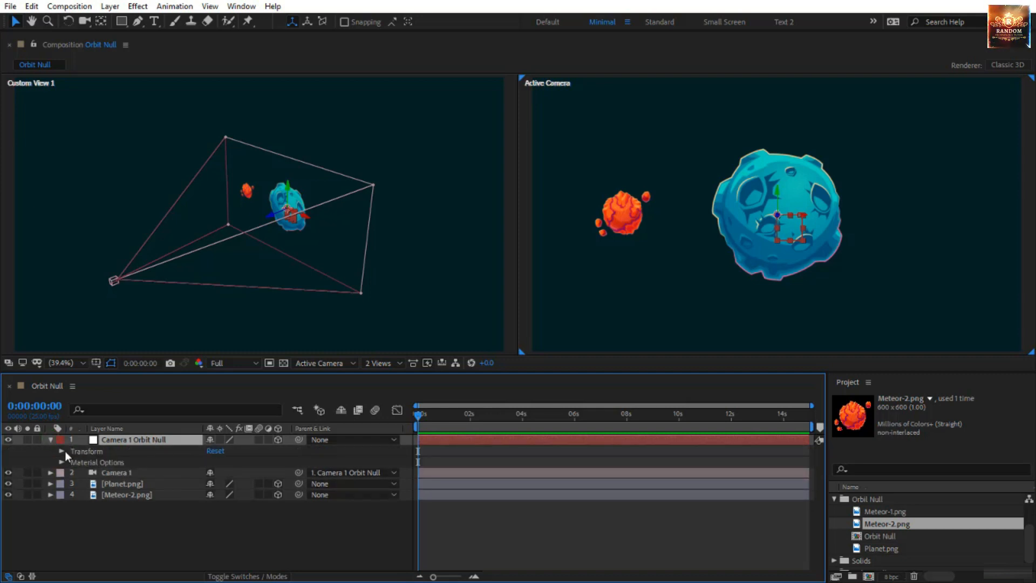
pyautogui.click(62, 451)
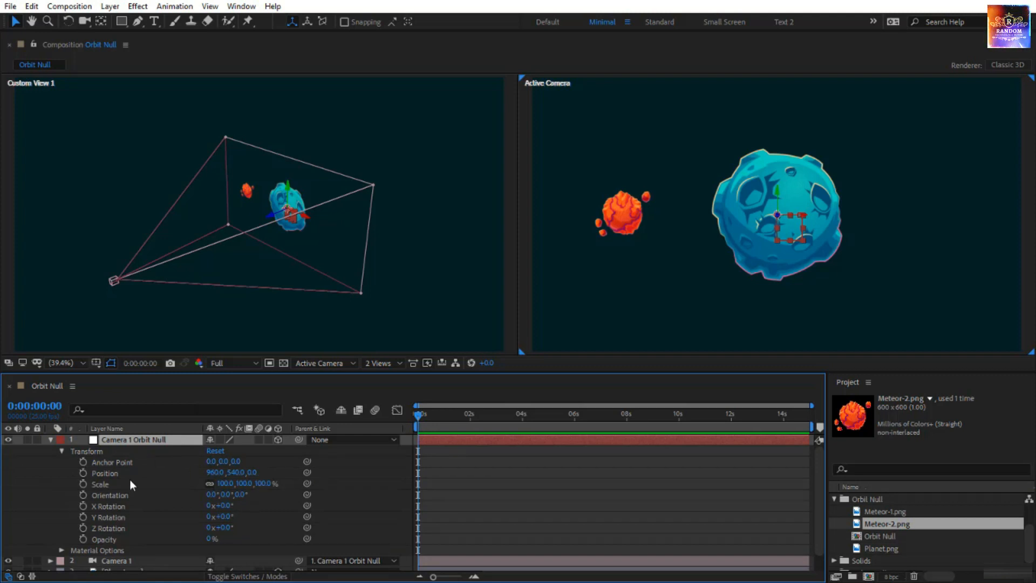
# Try rotating the camera's orbit null on its Y and X axes, and undo both test rotations
pyautogui.click(225, 517)
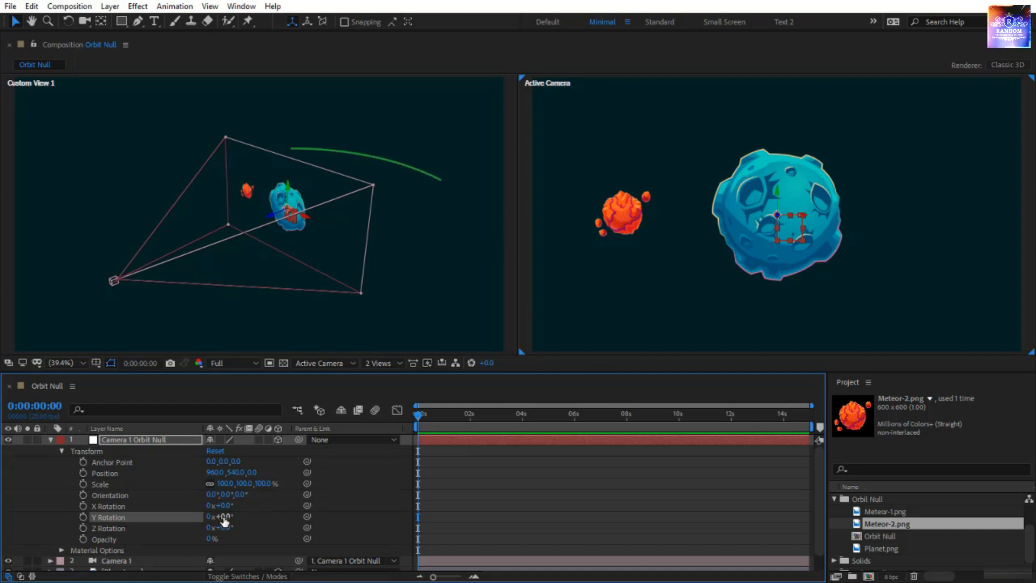
pyautogui.moveTo(223, 519); pyautogui.dragTo(239, 540)
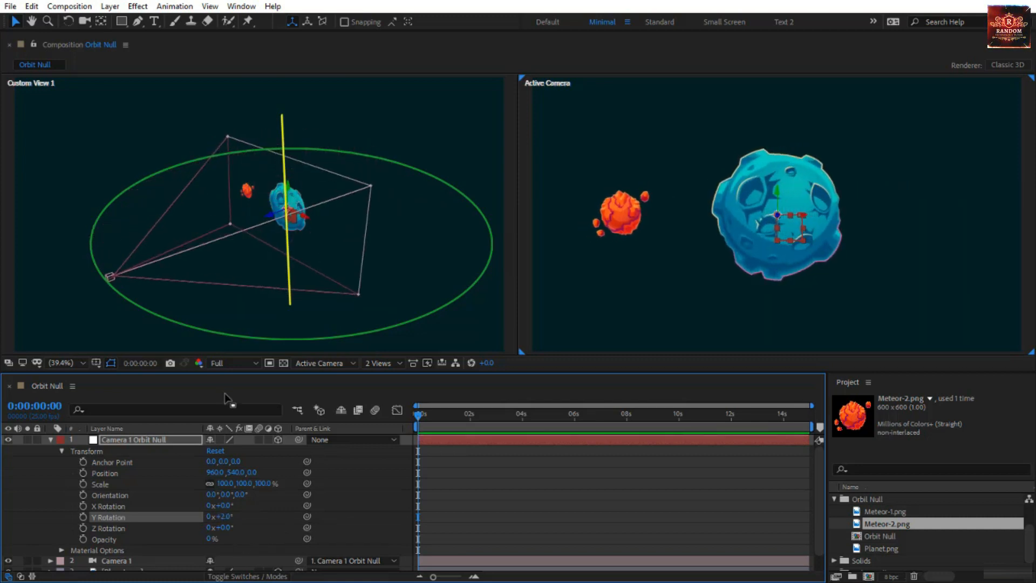
pyautogui.hotkey('ctrl', 'z')
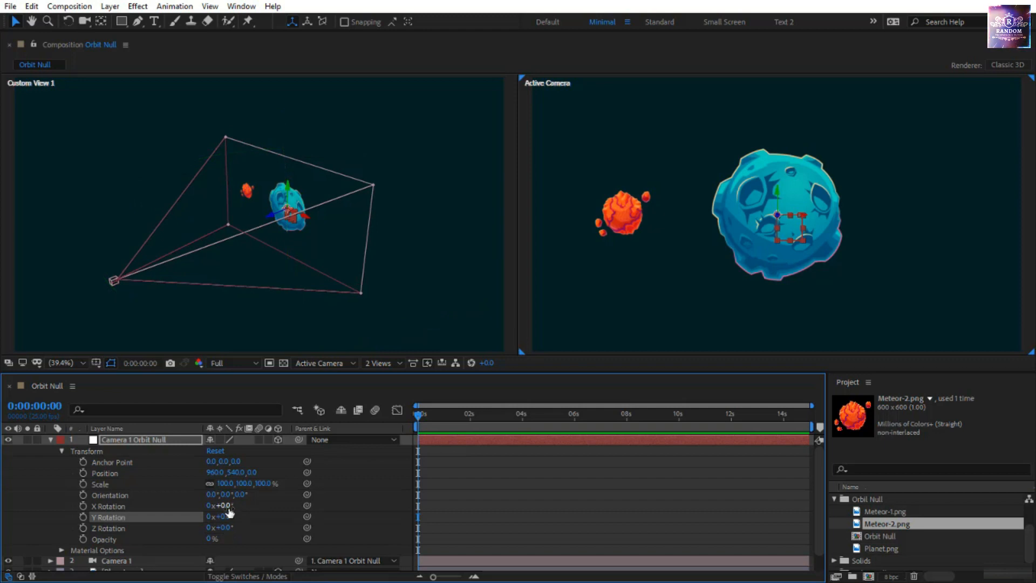
pyautogui.moveTo(225, 505); pyautogui.dragTo(565, 475)
pyautogui.hotkey('ctrl', 'z')
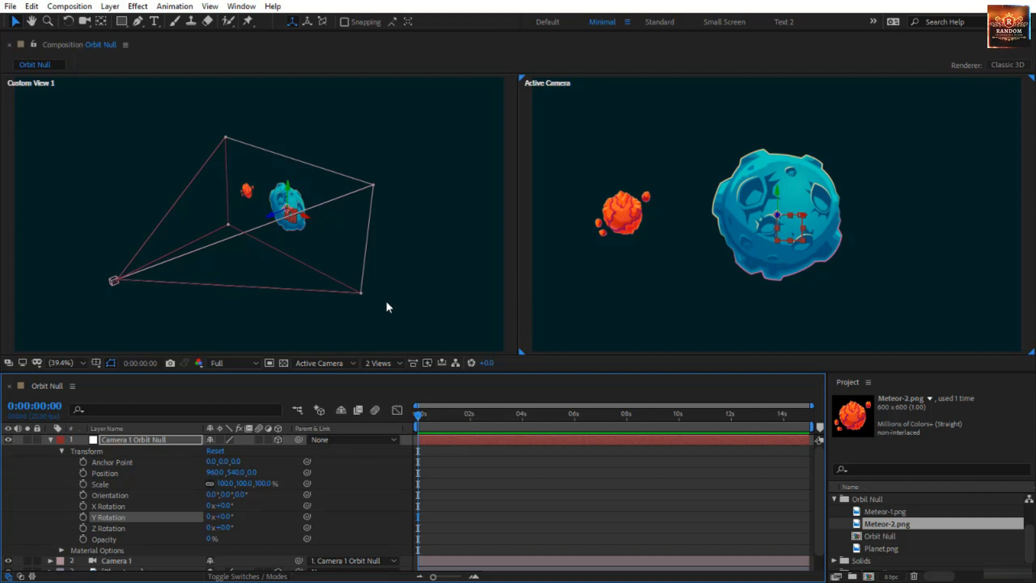
# Keyframe the orbit null's Y Rotation from 0 at the start of the timeline to 5 full revolutions at 0:00:14:24
pyautogui.click(84, 516)
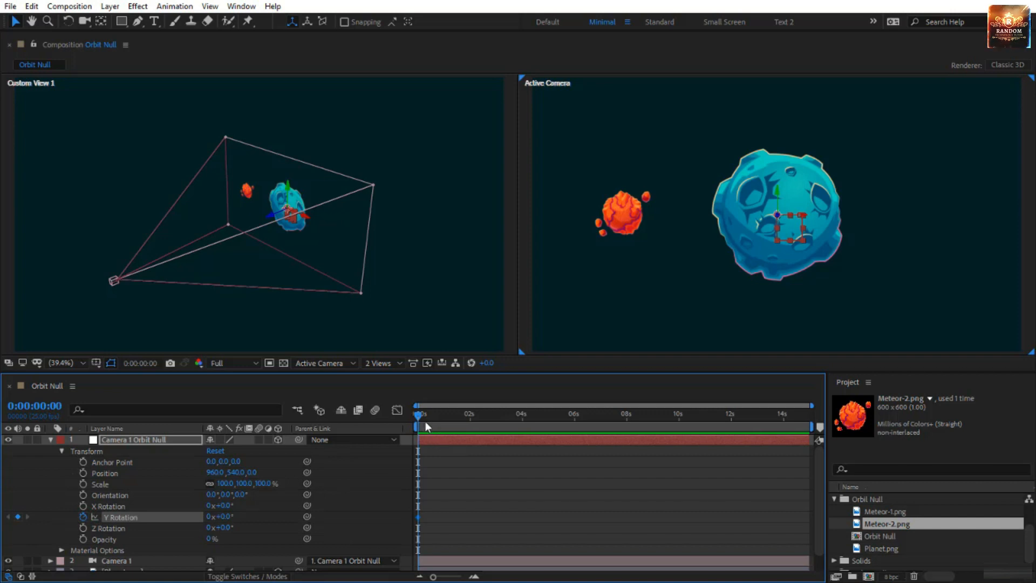
pyautogui.moveTo(422, 419); pyautogui.dragTo(926, 445)
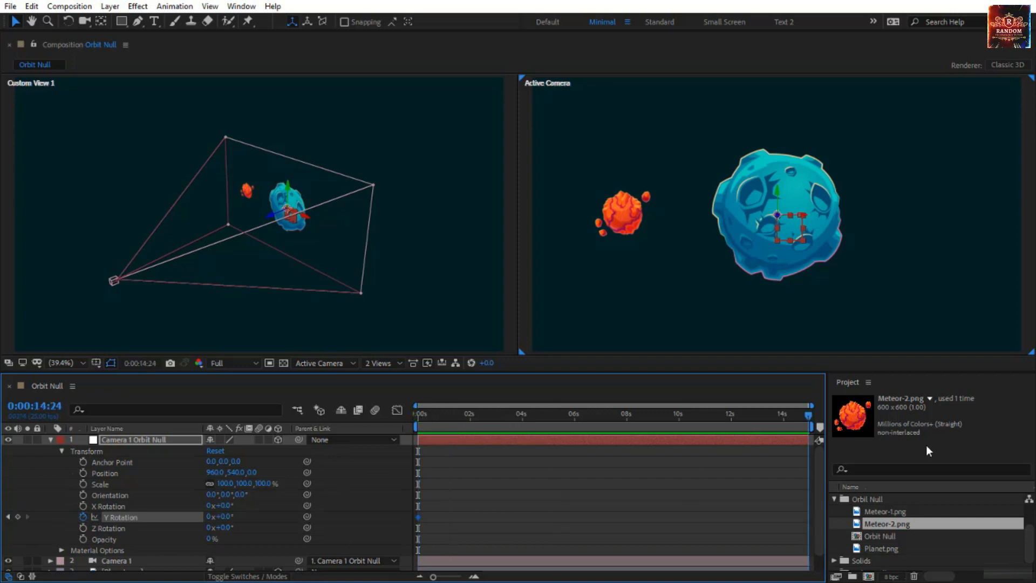
pyautogui.click(208, 517)
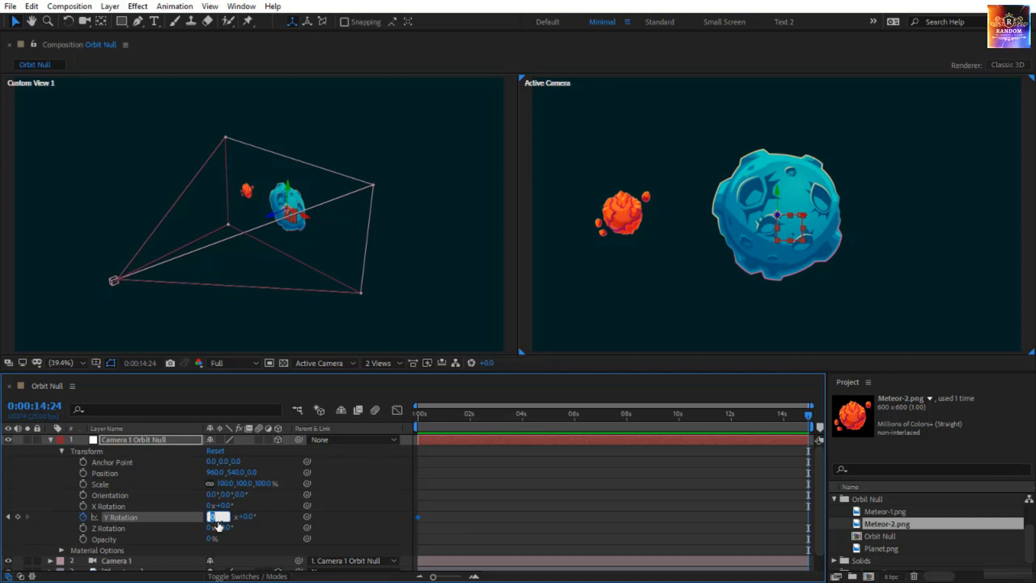
pyautogui.write('5')
pyautogui.press('Return')
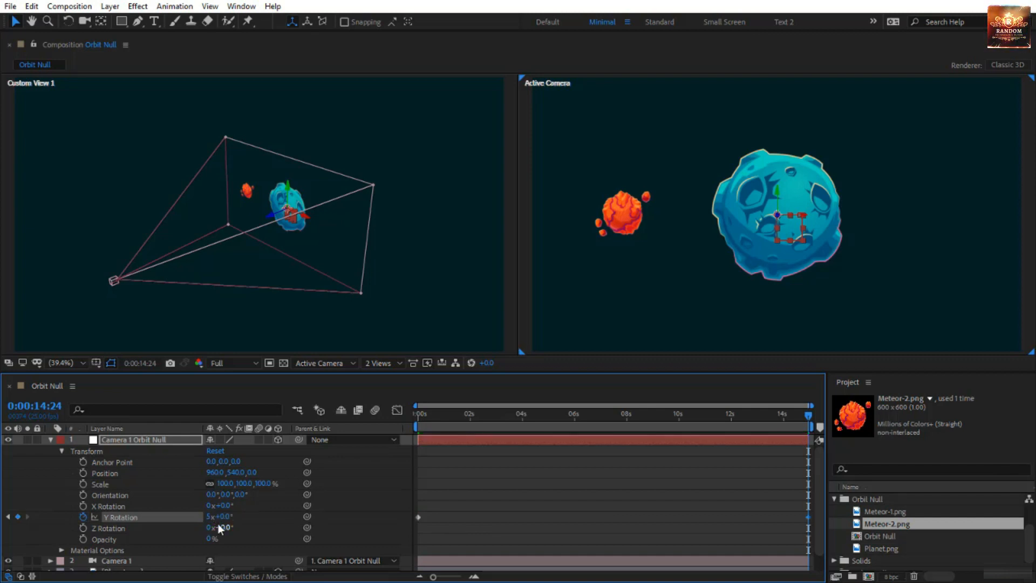
# Preview the orbit animation and scrub through it with Camera 1 selected to examine the camera's path
pyautogui.press('space')
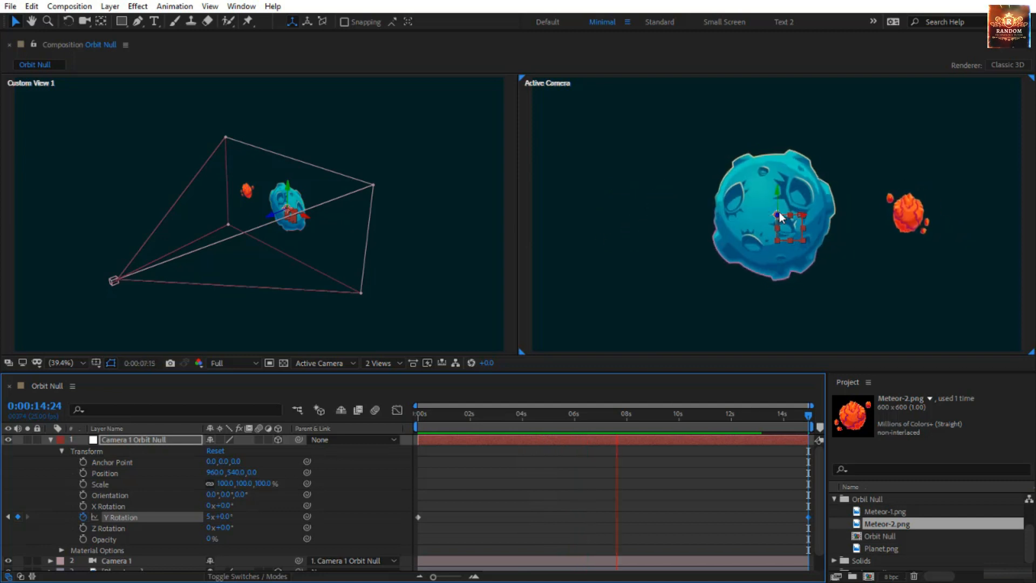
pyautogui.moveTo(474, 420); pyautogui.dragTo(399, 417)
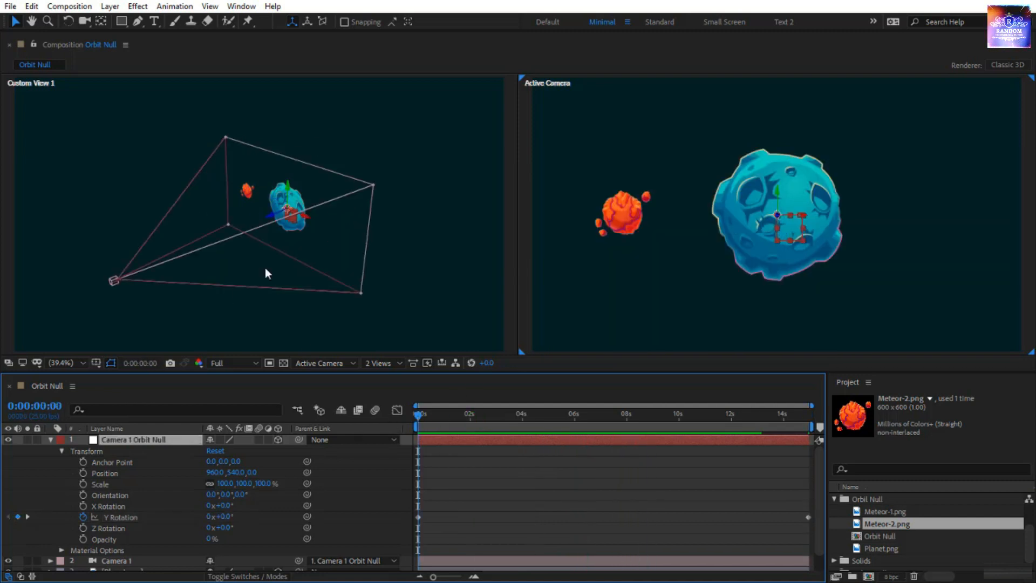
pyautogui.click(115, 281)
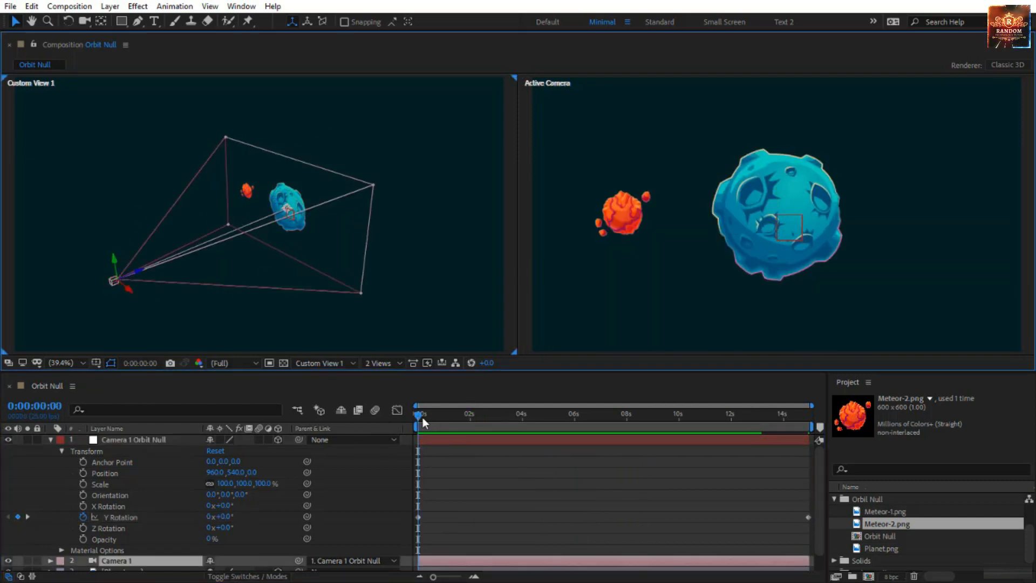
pyautogui.moveTo(418, 416); pyautogui.dragTo(347, 438)
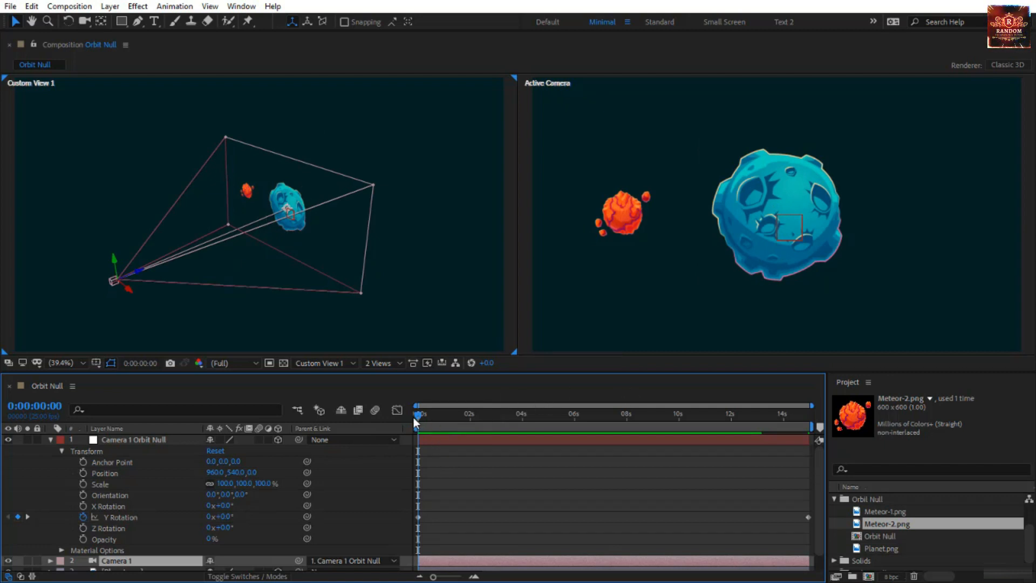
pyautogui.moveTo(415, 423)
pyautogui.mouseDown()
pyautogui.moveTo(455, 432)
pyautogui.moveTo(416, 432)
pyautogui.mouseUp()
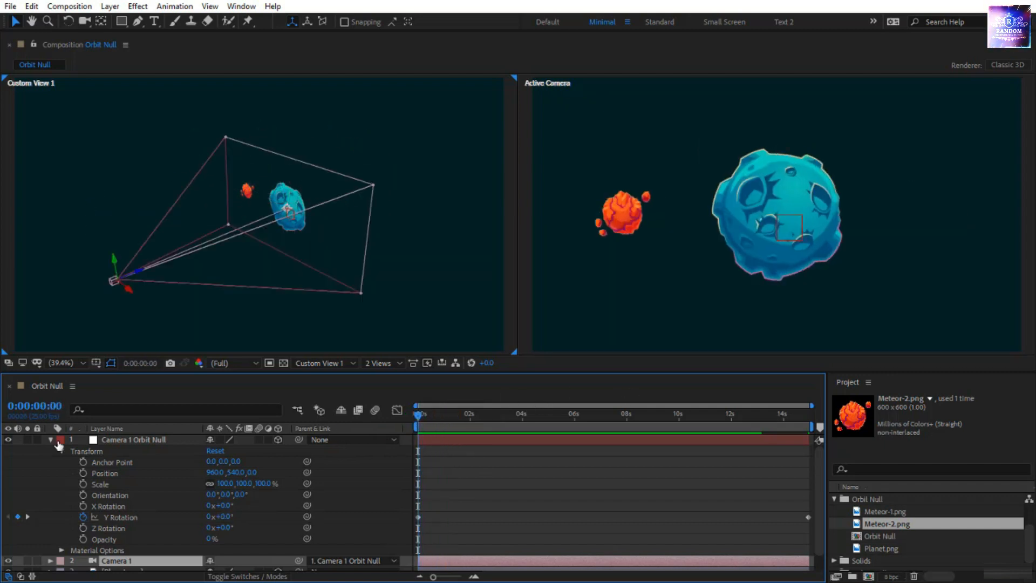
# Collapse the orbit null's properties and parent the Planet.png layer to Camera 1 Orbit Null
pyautogui.click(49, 440)
pyautogui.click(162, 461)
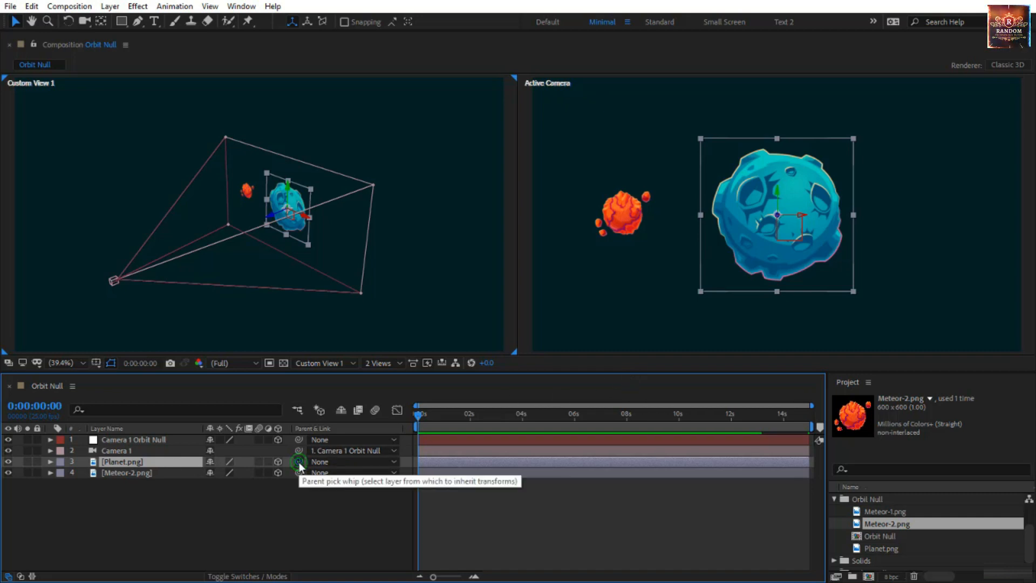
pyautogui.moveTo(299, 462); pyautogui.dragTo(148, 445)
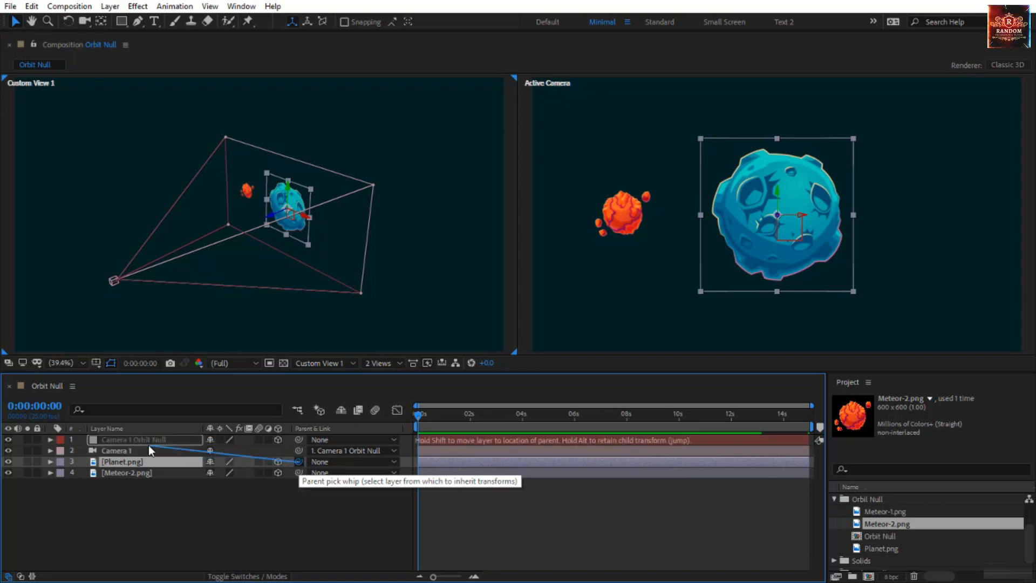
# Scrub through the animation with Camera 1 selected to check how the planet and meteor face the orbiting camera
pyautogui.click(117, 282)
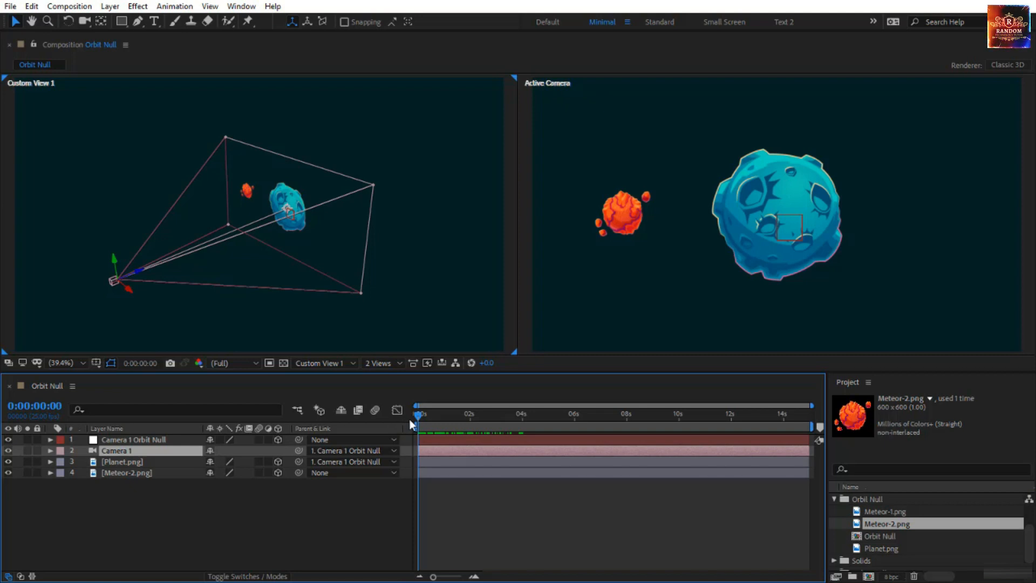
pyautogui.moveTo(420, 422); pyautogui.dragTo(444, 434)
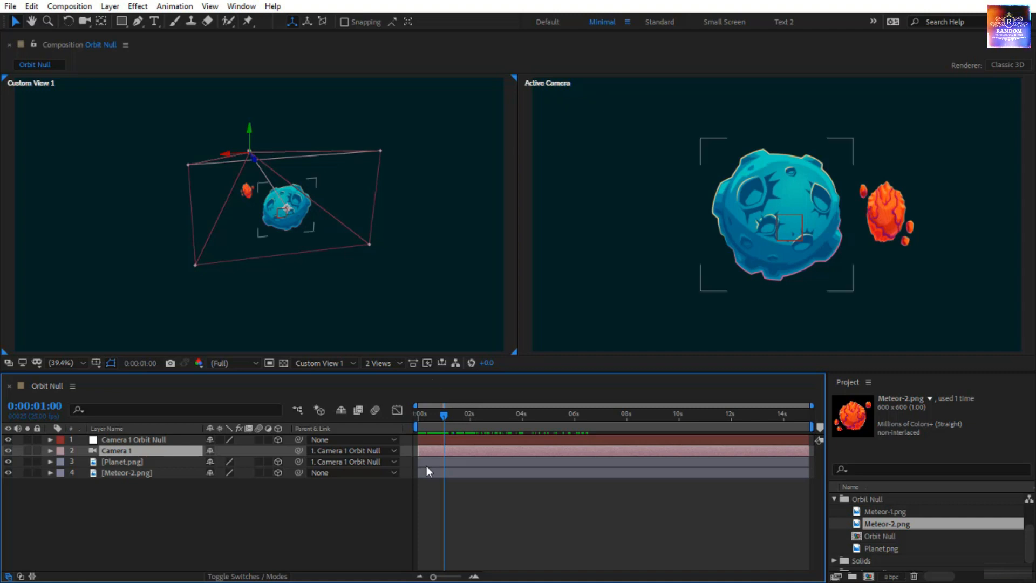
pyautogui.moveTo(446, 419); pyautogui.dragTo(356, 435)
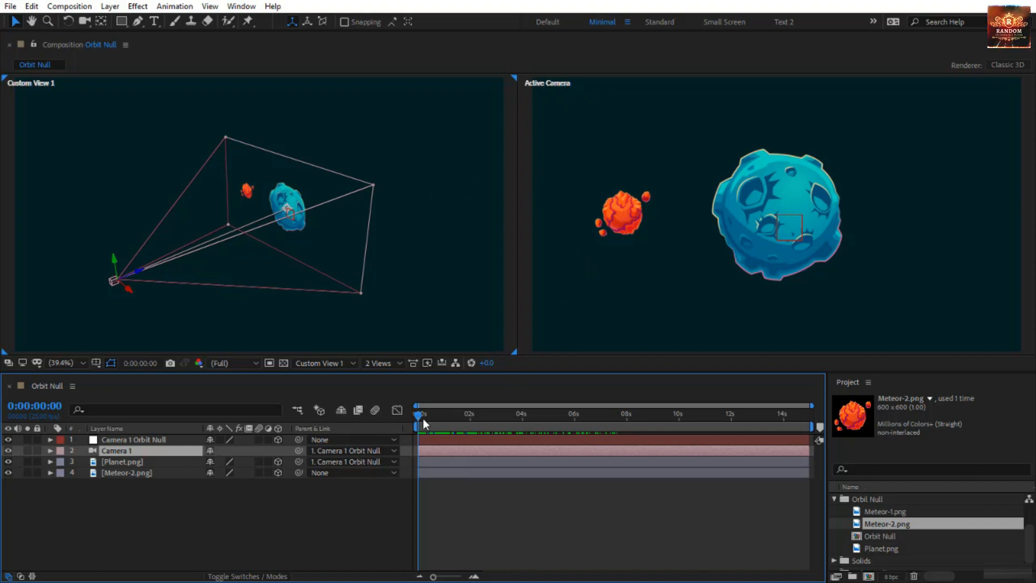
pyautogui.moveTo(422, 416); pyautogui.dragTo(211, 475)
# Set the Meteor-2.png layer's auto-orientation to Orient Towards Camera and preview the animation
pyautogui.click(612, 206)
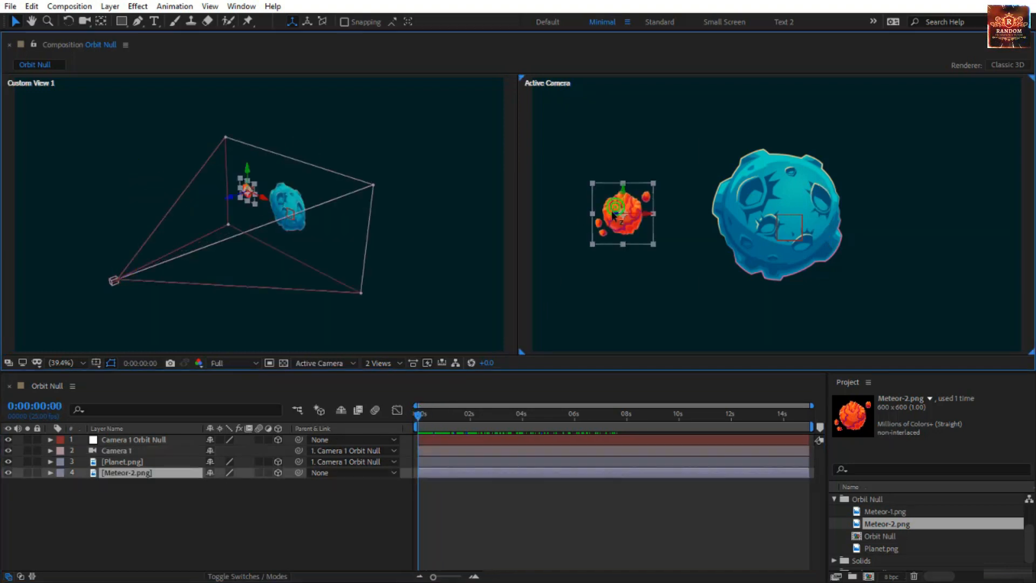
pyautogui.moveTo(416, 417); pyautogui.dragTo(366, 425)
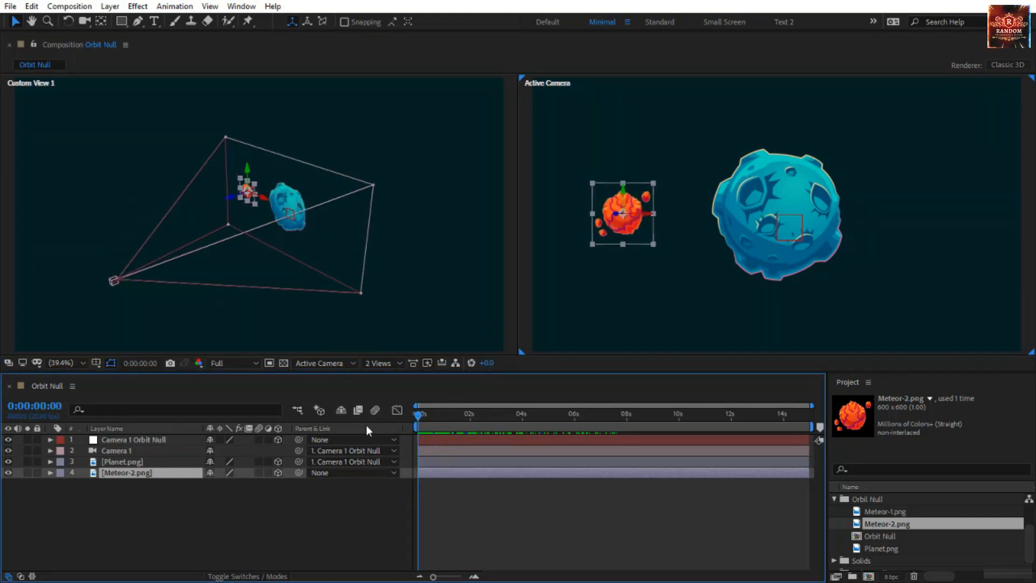
pyautogui.rightClick(141, 474)
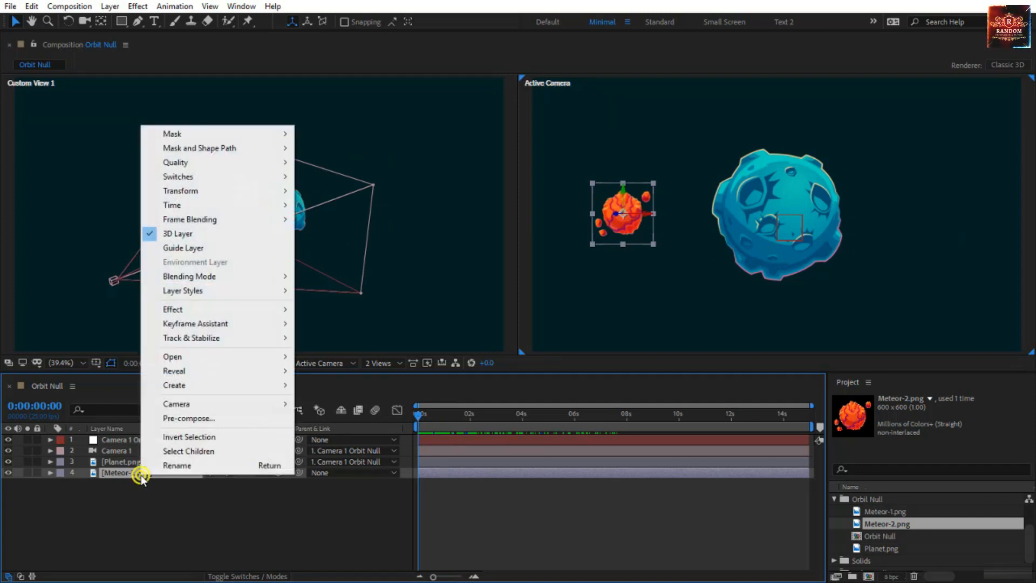
pyautogui.moveTo(238, 191)
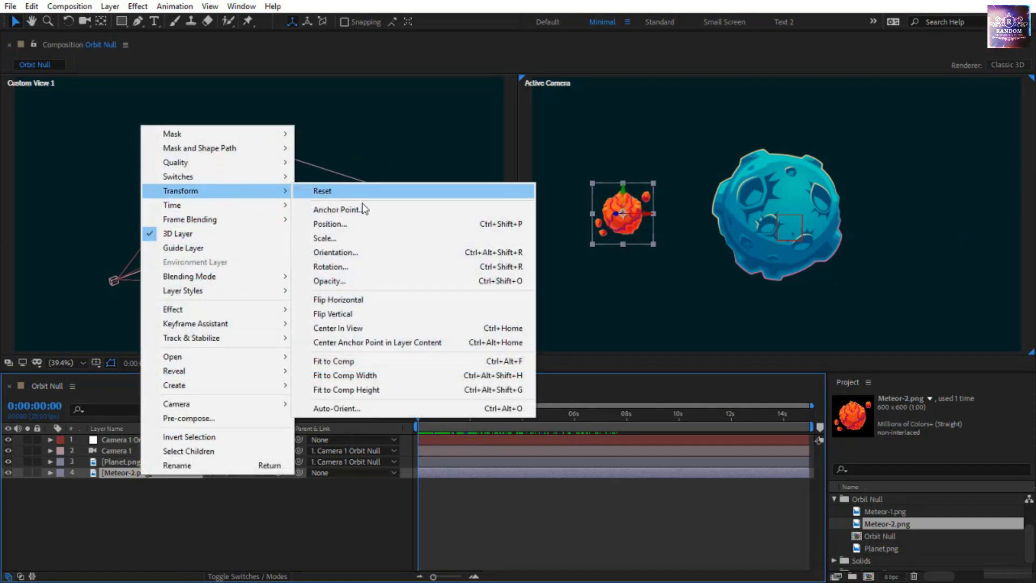
pyautogui.click(349, 409)
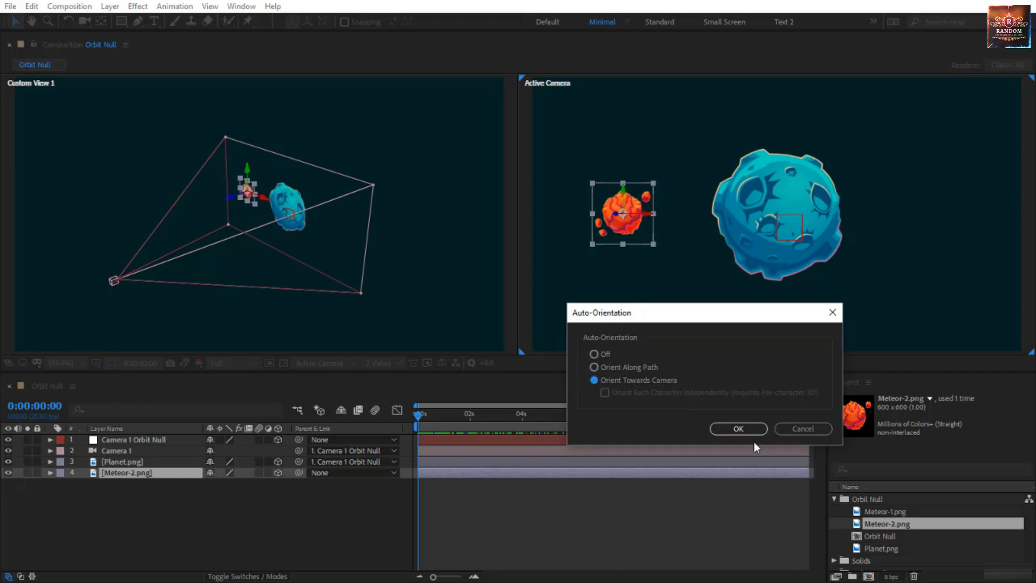
pyautogui.click(744, 429)
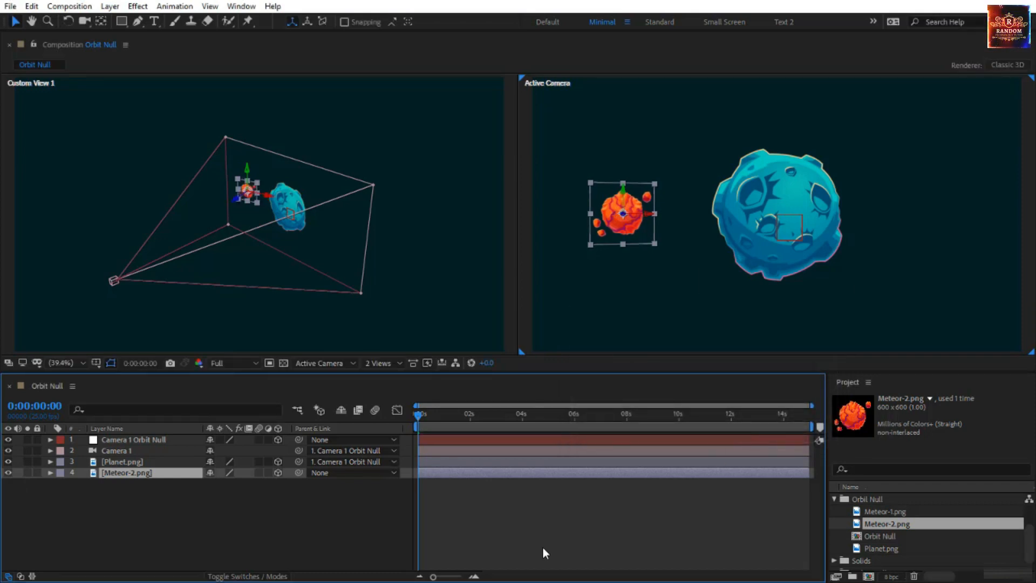
pyautogui.press('space')
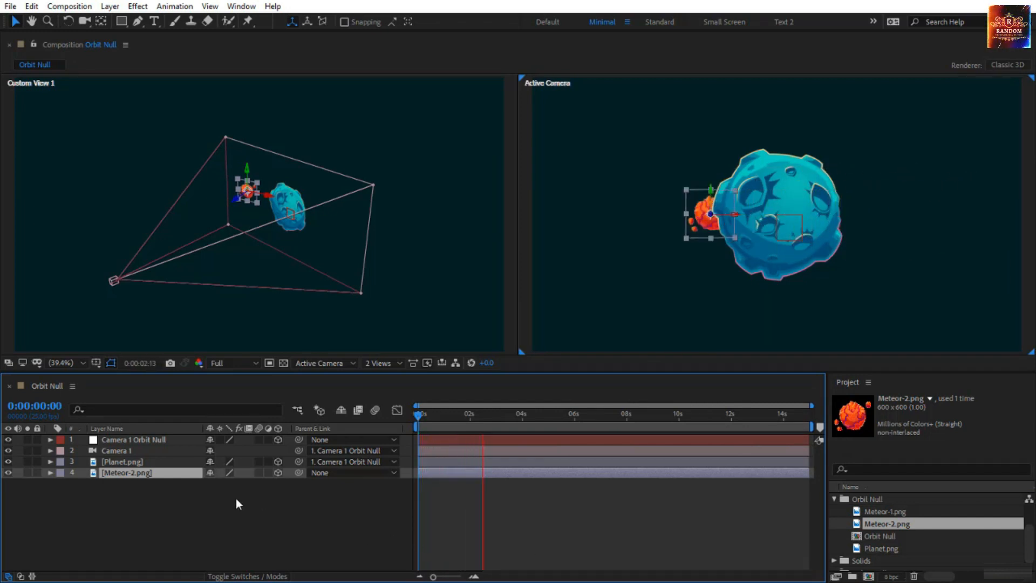
# Reveal the rotation properties of the Planet.png layer with the time at the start of the composition
pyautogui.click(155, 462)
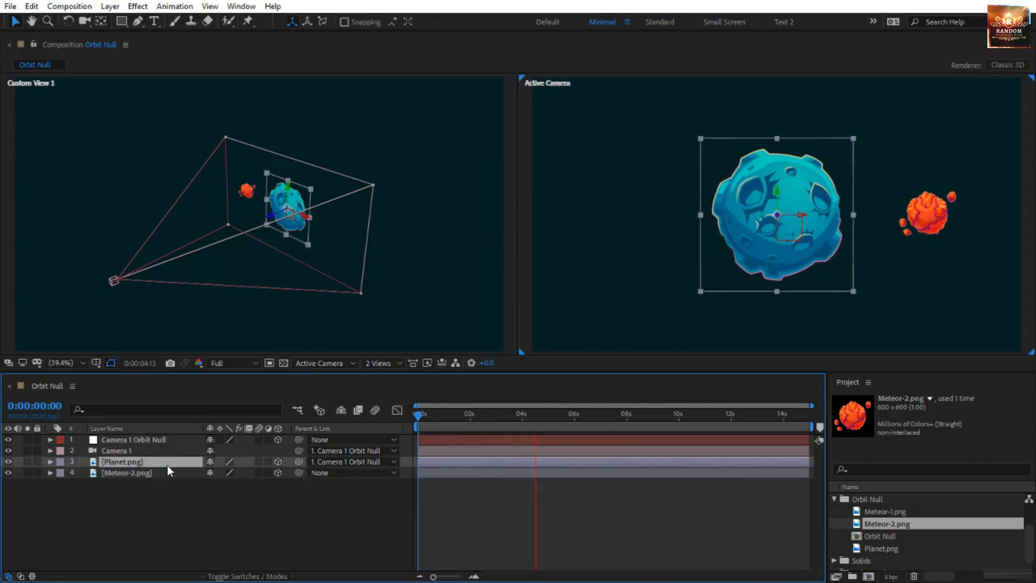
pyautogui.press('r')
pyautogui.click(427, 419)
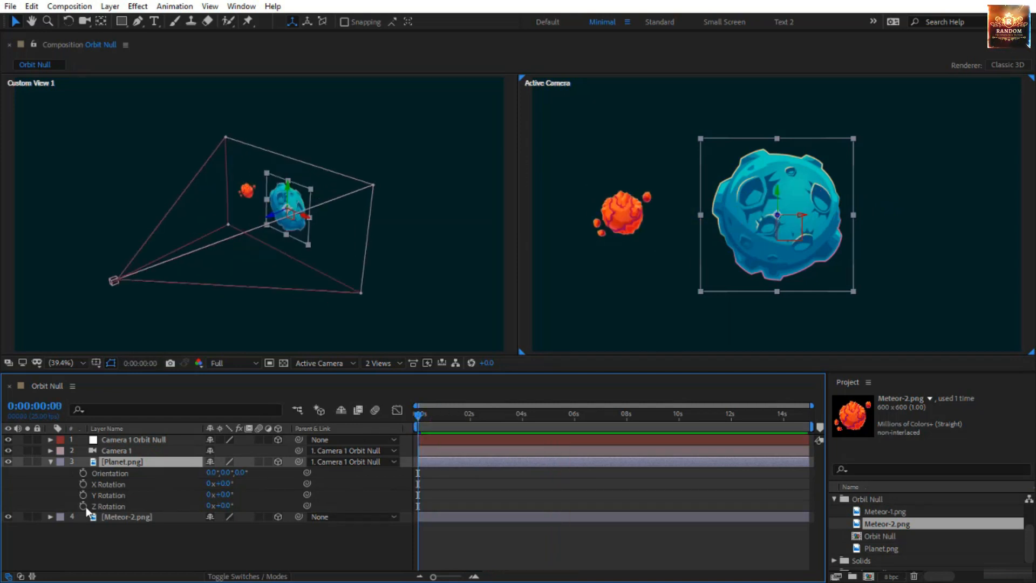
# Try rotating the planet 13° on X and 62° on Y, and undo both rotations
pyautogui.moveTo(225, 490); pyautogui.dragTo(263, 496)
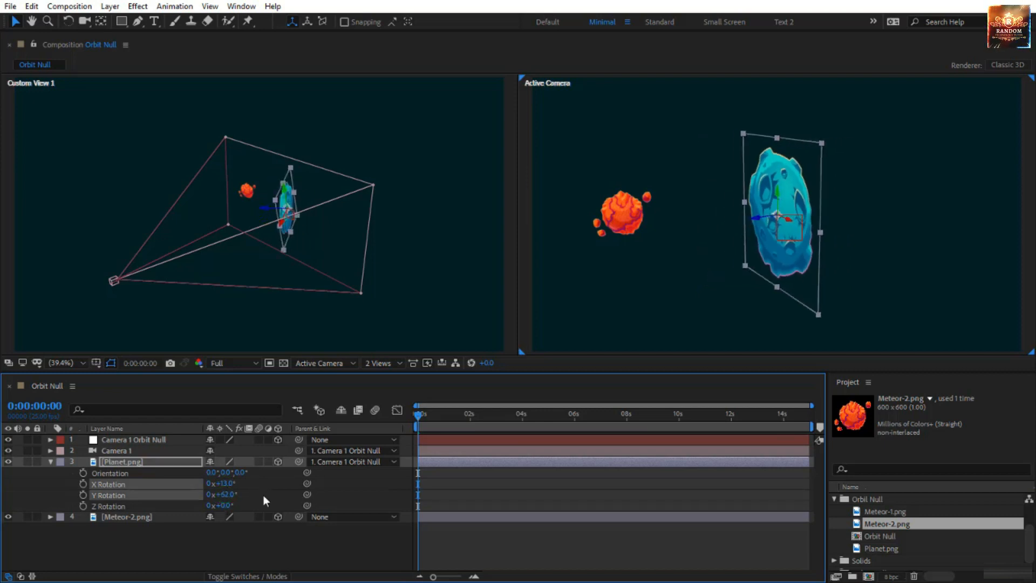
pyautogui.hotkey('ctrl', 'z')
pyautogui.hotkey('ctrl', 'z')
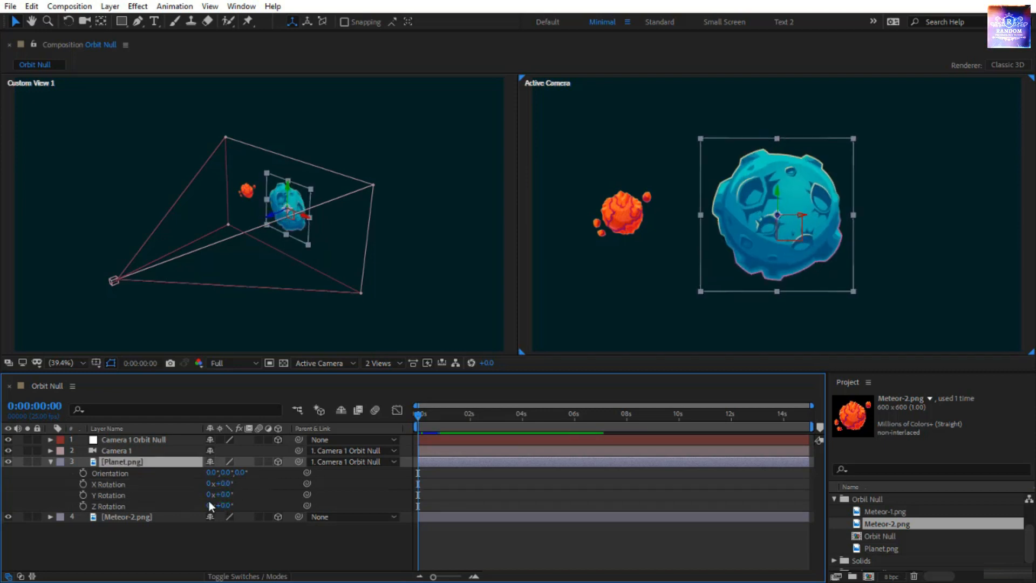
# Keyframe the Planet.png layer's Z Rotation from 0 at the composition start to 2 revolutions at 0:00:14:24, and preview the spin
pyautogui.click(83, 507)
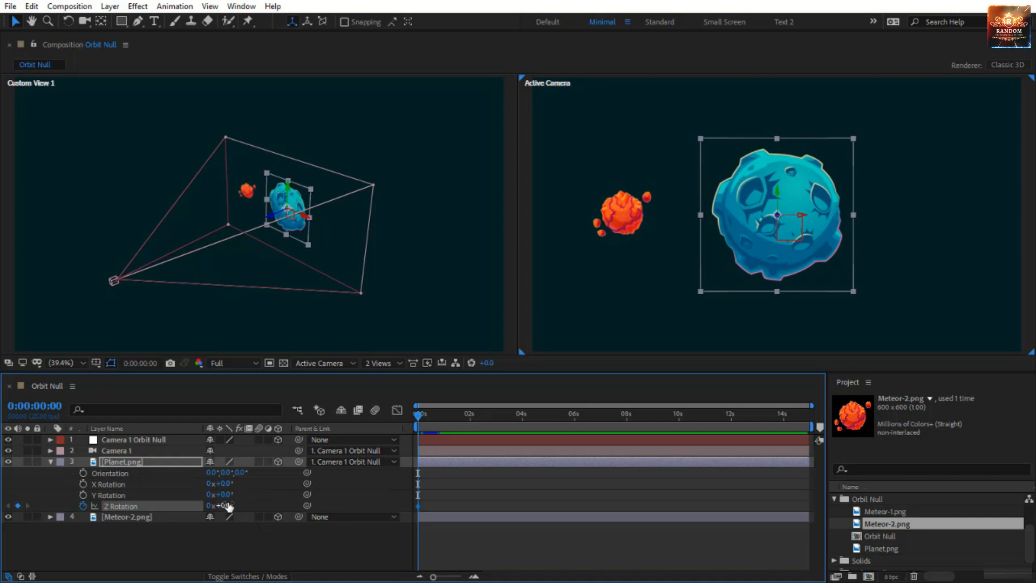
pyautogui.moveTo(228, 505); pyautogui.dragTo(250, 505)
pyautogui.hotkey('ctrl', 'z')
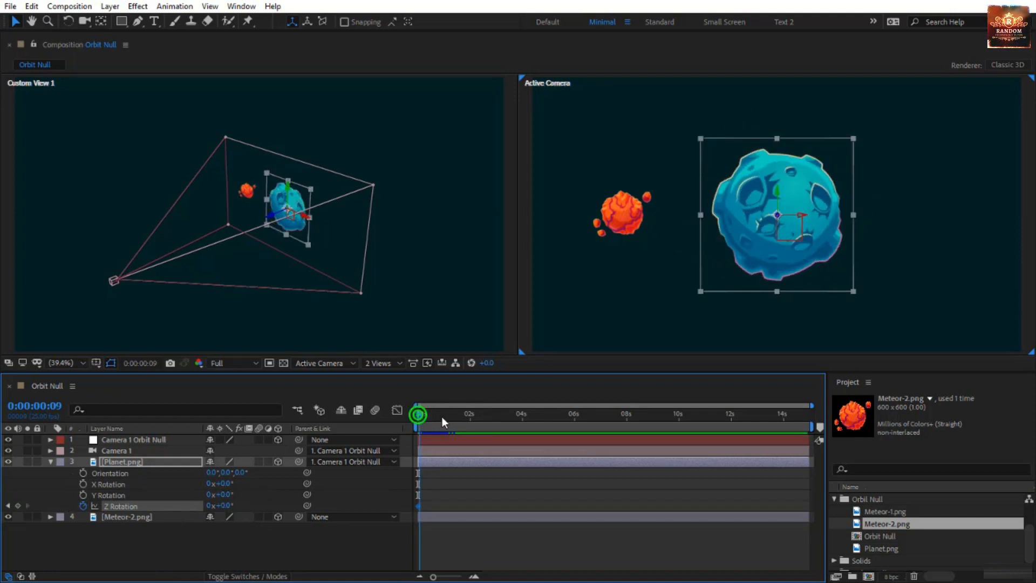
pyautogui.moveTo(442, 417); pyautogui.dragTo(839, 419)
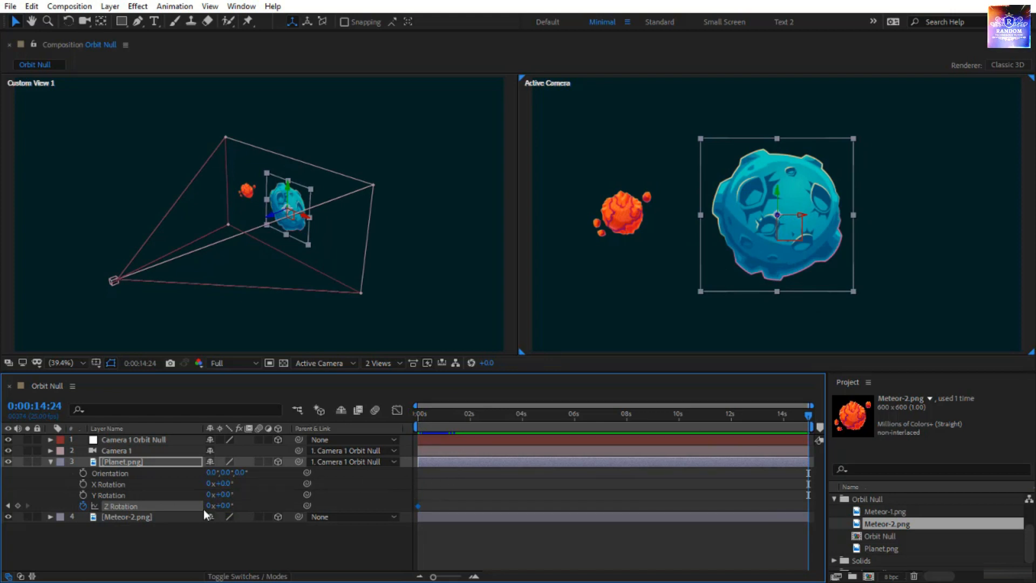
pyautogui.write('2')
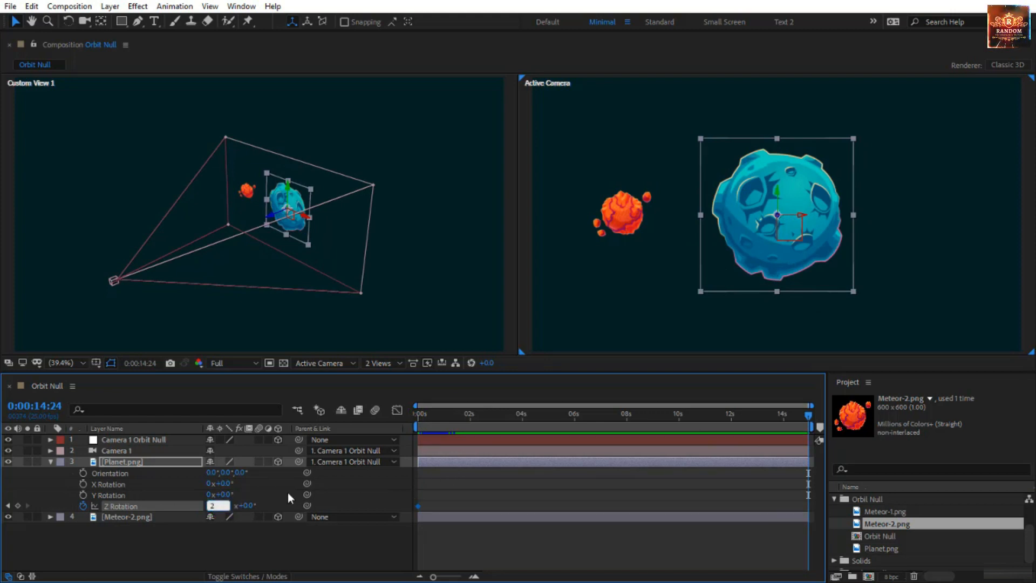
pyautogui.press('Return')
pyautogui.press('space')
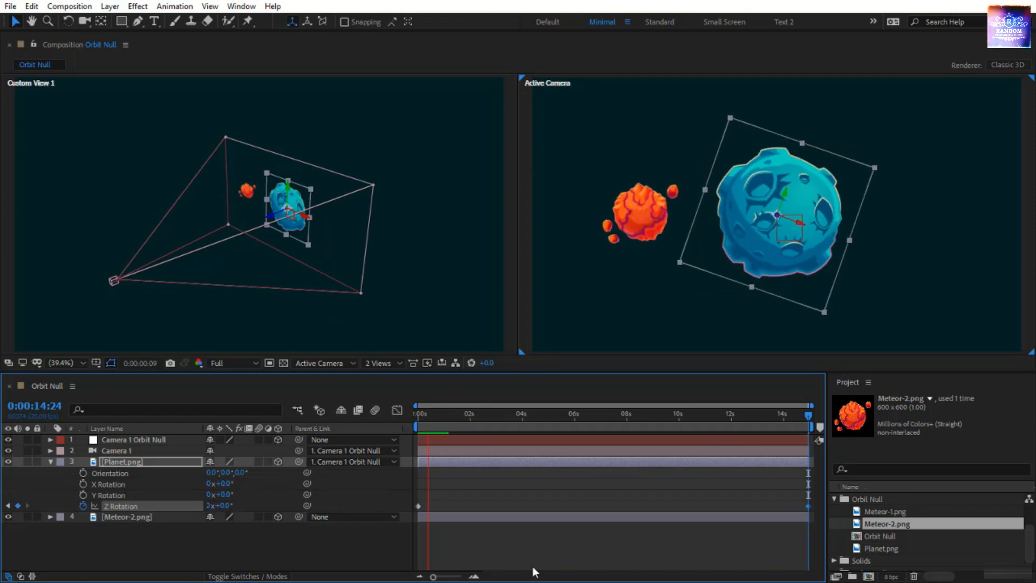
pyautogui.click(514, 548)
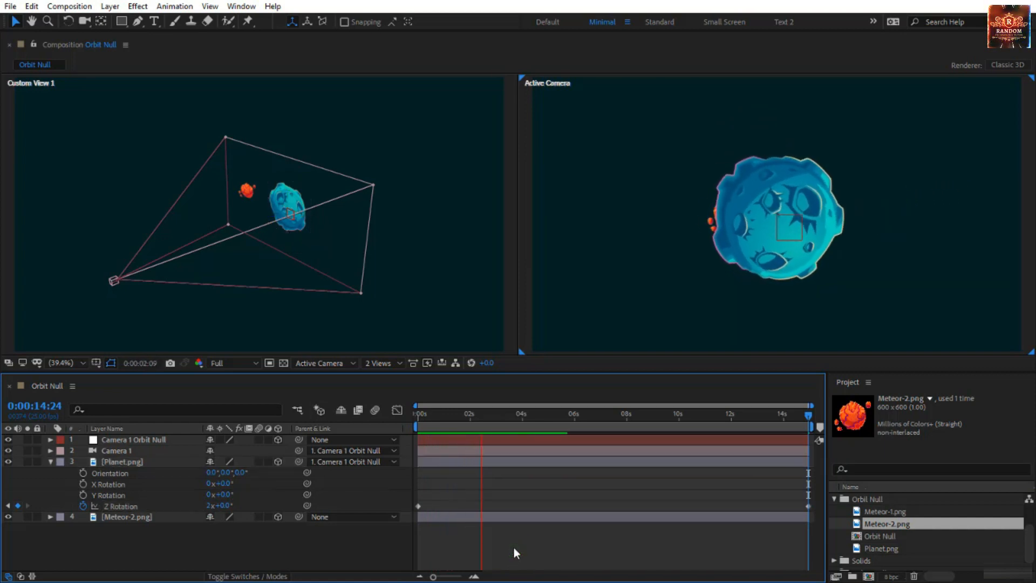
# Keyframe the Meteor-2.png layer's Z Rotation at 5 revolutions at the start and 0 at 0:00:14:24, and preview the spin
pyautogui.click(141, 516)
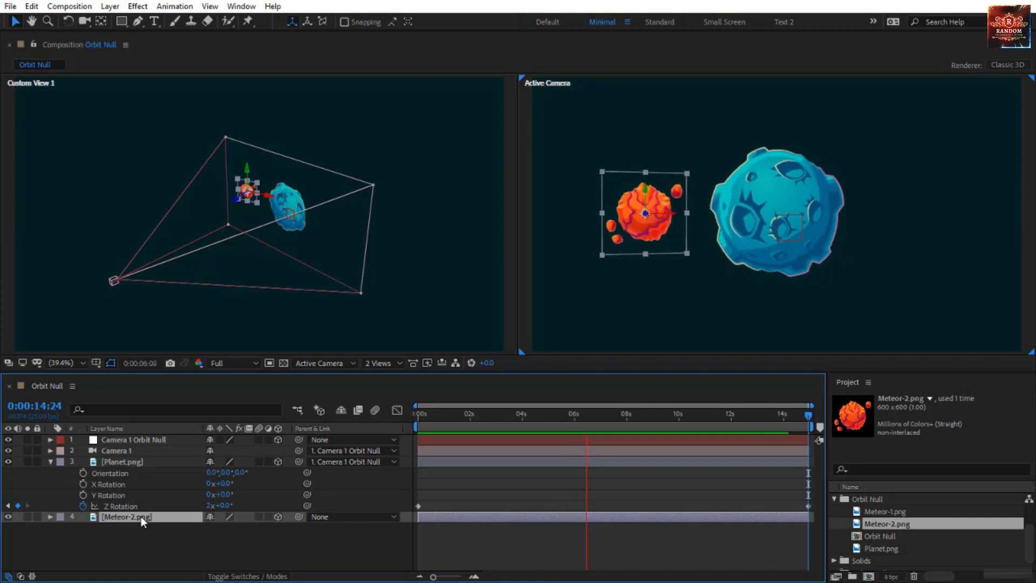
pyautogui.press('r')
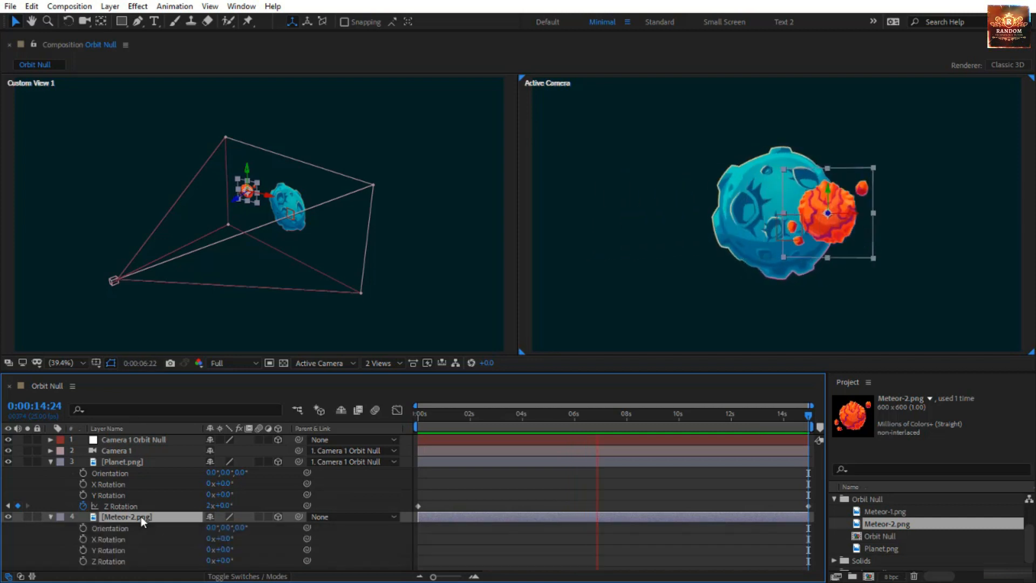
pyautogui.click(84, 558)
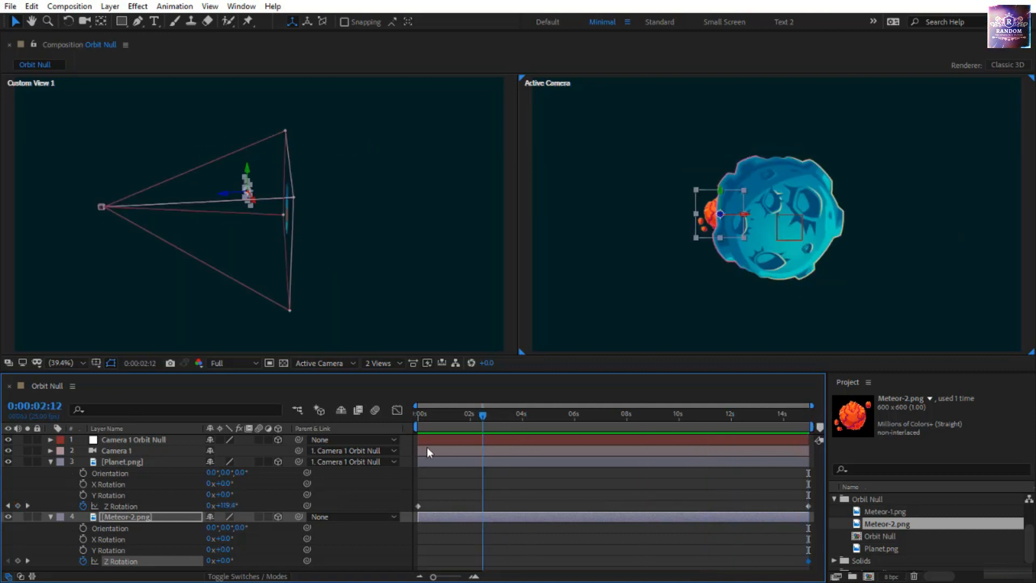
pyautogui.press('space')
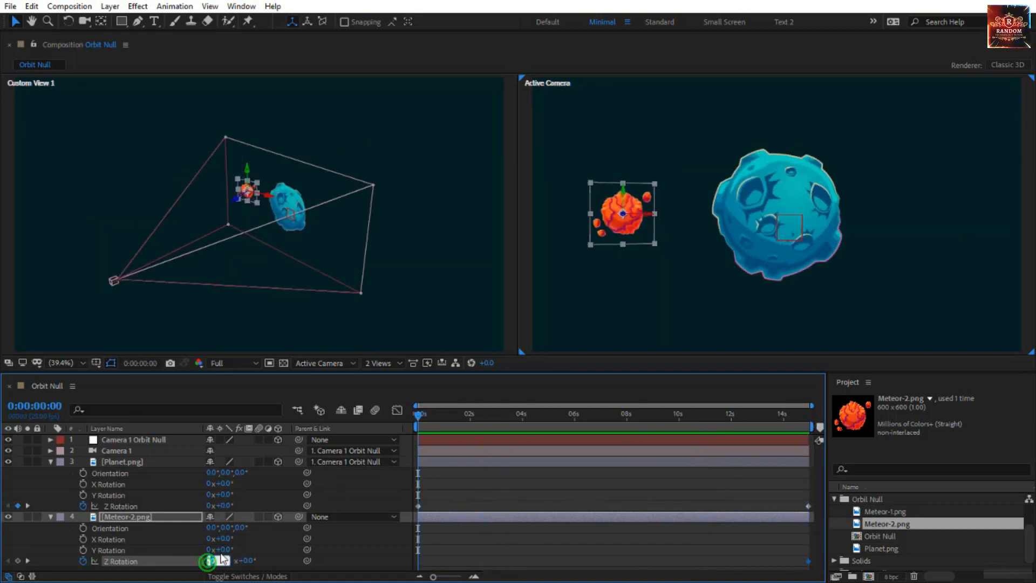
pyautogui.press('Return')
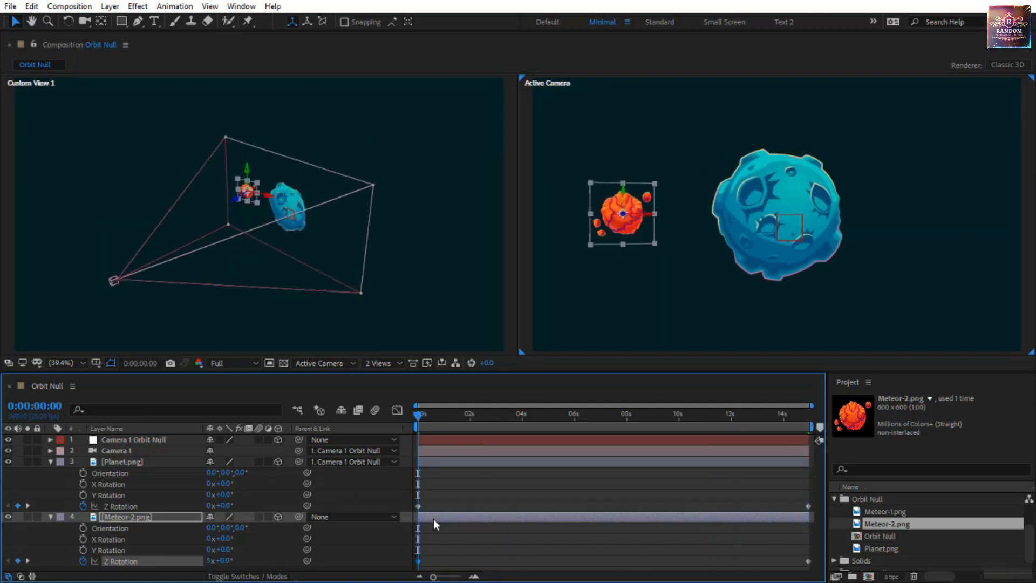
pyautogui.click(476, 497)
pyautogui.press('space')
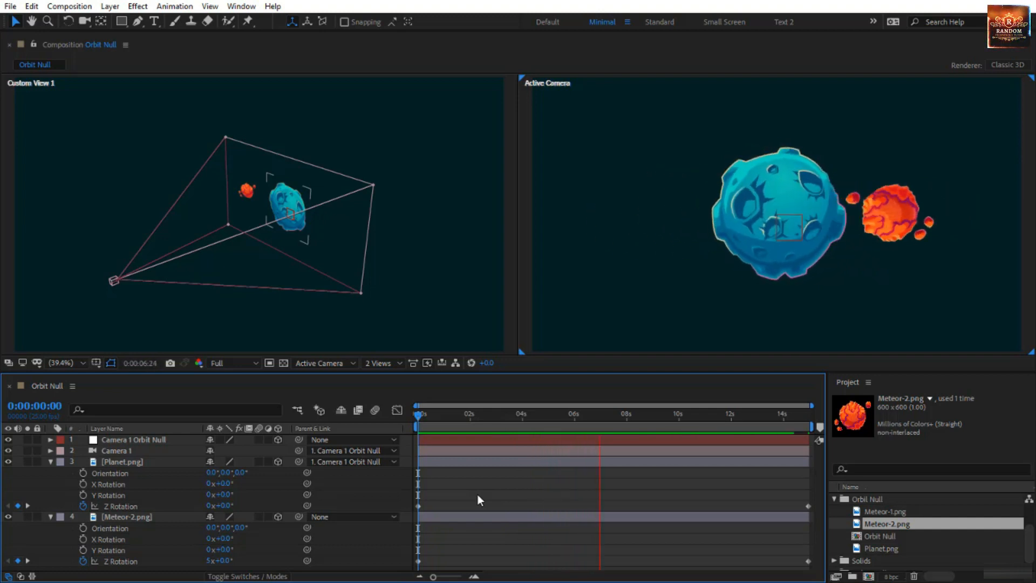
# Duplicate the Meteor-2.png layer and replace the copy's source with Meteor-1.png from the project files
pyautogui.click(51, 462)
pyautogui.click(46, 474)
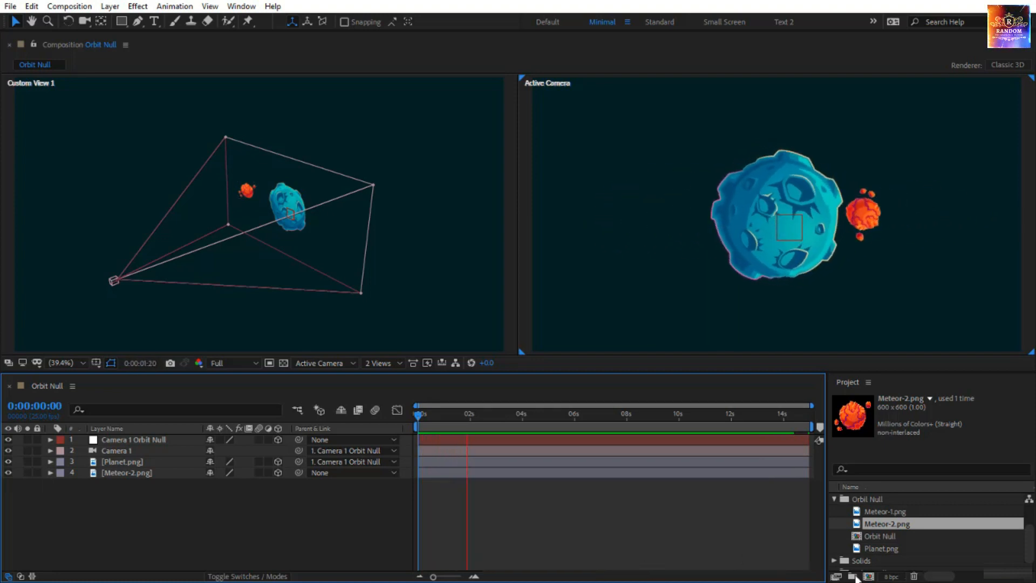
pyautogui.click(882, 510)
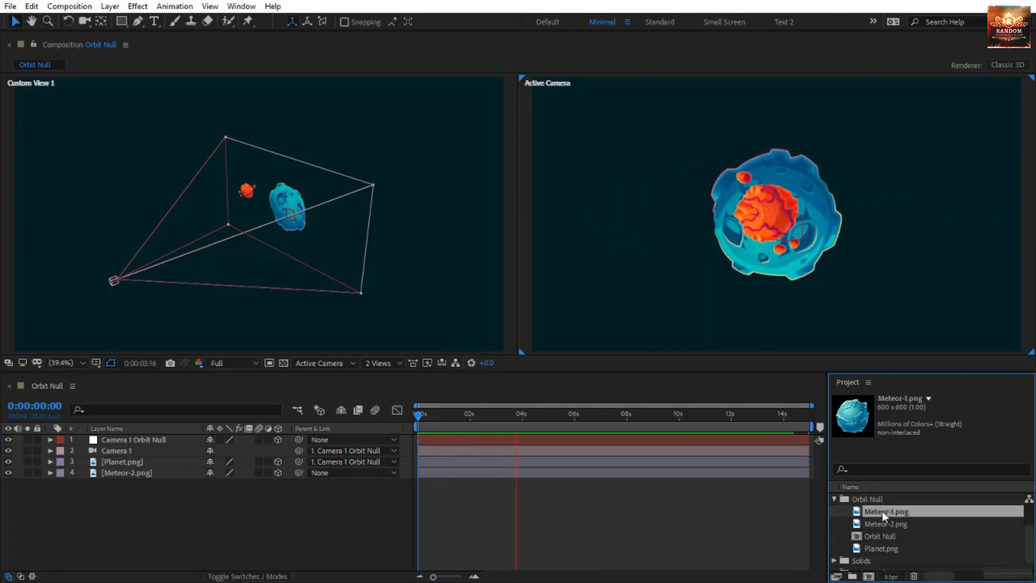
pyautogui.moveTo(883, 510); pyautogui.dragTo(855, 511)
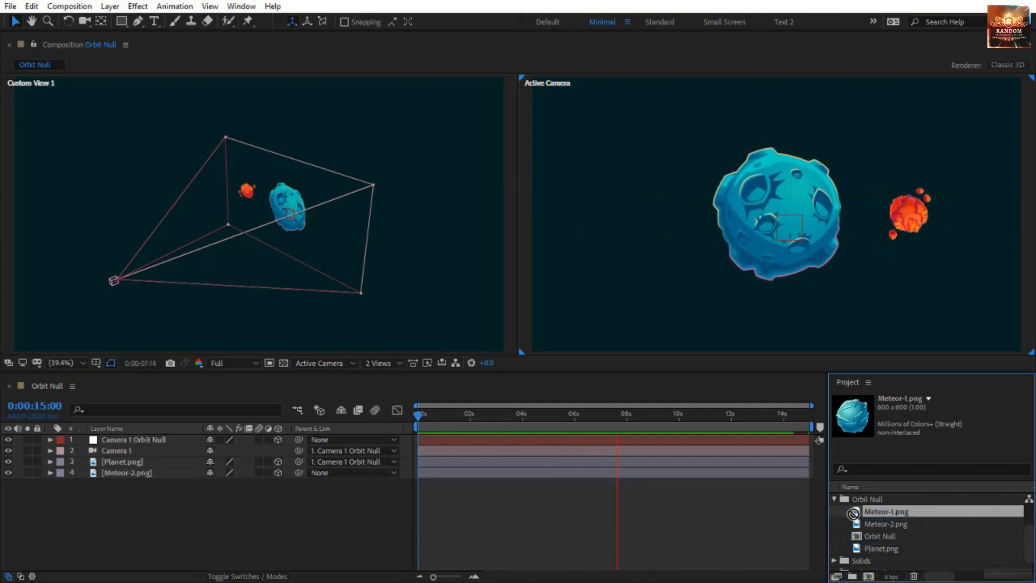
pyautogui.click(148, 474)
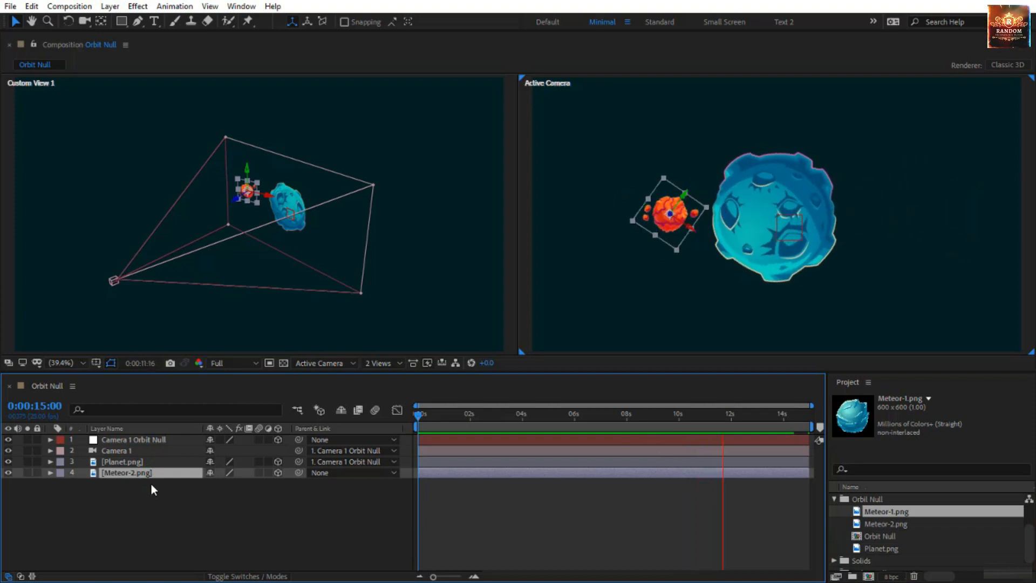
pyautogui.hotkey('ctrl', 'd')
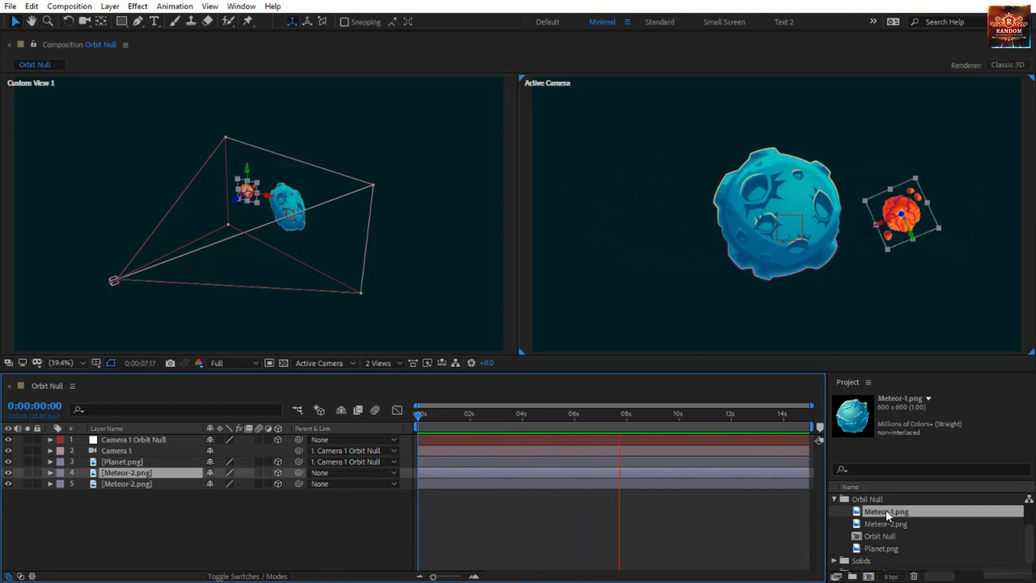
pyautogui.moveTo(886, 511); pyautogui.dragTo(132, 472)
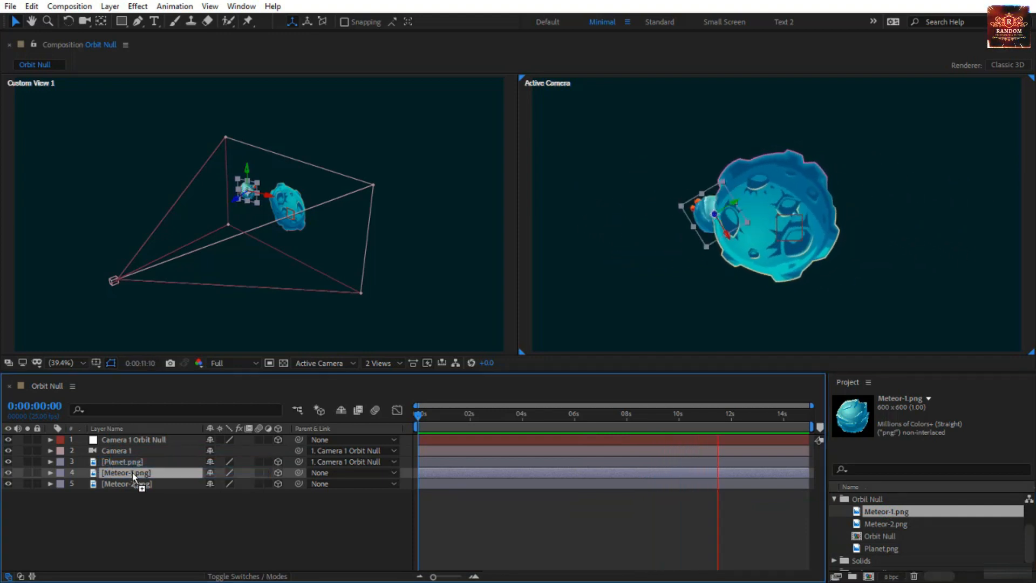
# At 0:00:02:24, place the Meteor-1.png layer slightly lower between the orange meteor and planet, and move Meteor-2.png farther from the planet
pyautogui.moveTo(546, 416); pyautogui.dragTo(494, 415)
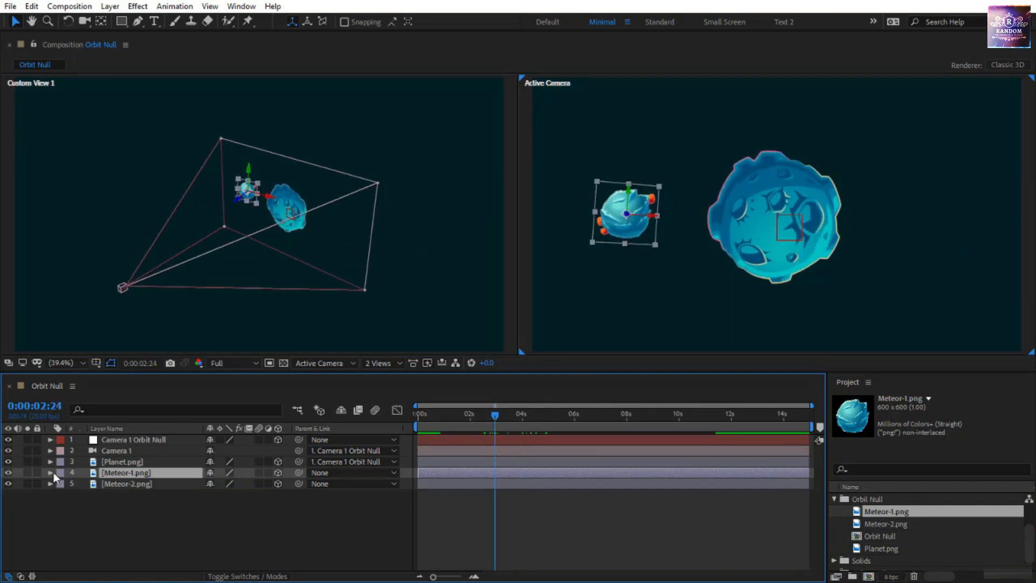
pyautogui.moveTo(635, 229); pyautogui.dragTo(678, 268)
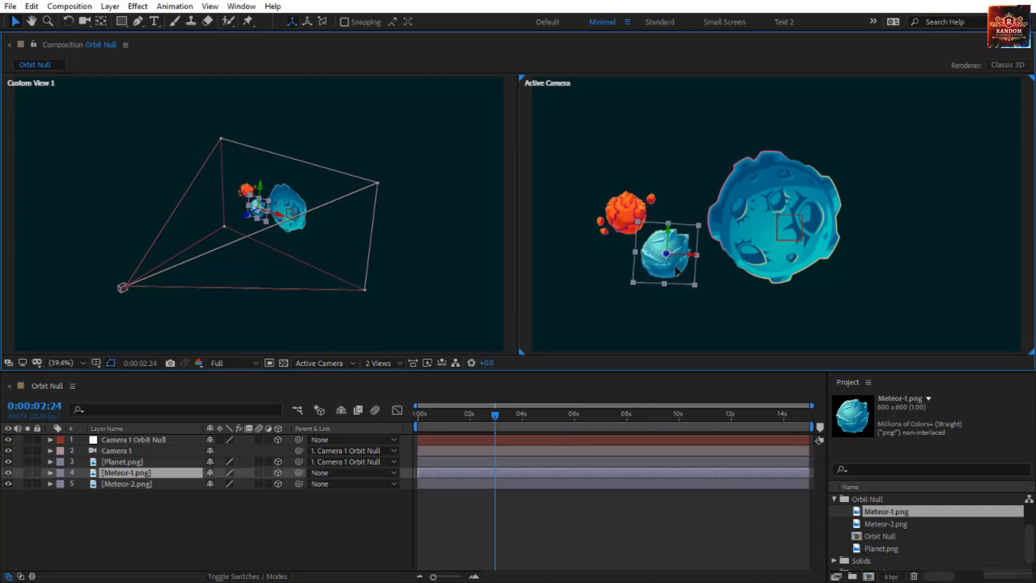
pyautogui.click(627, 215)
pyautogui.moveTo(596, 217); pyautogui.dragTo(569, 217)
pyautogui.moveTo(673, 259); pyautogui.dragTo(673, 256)
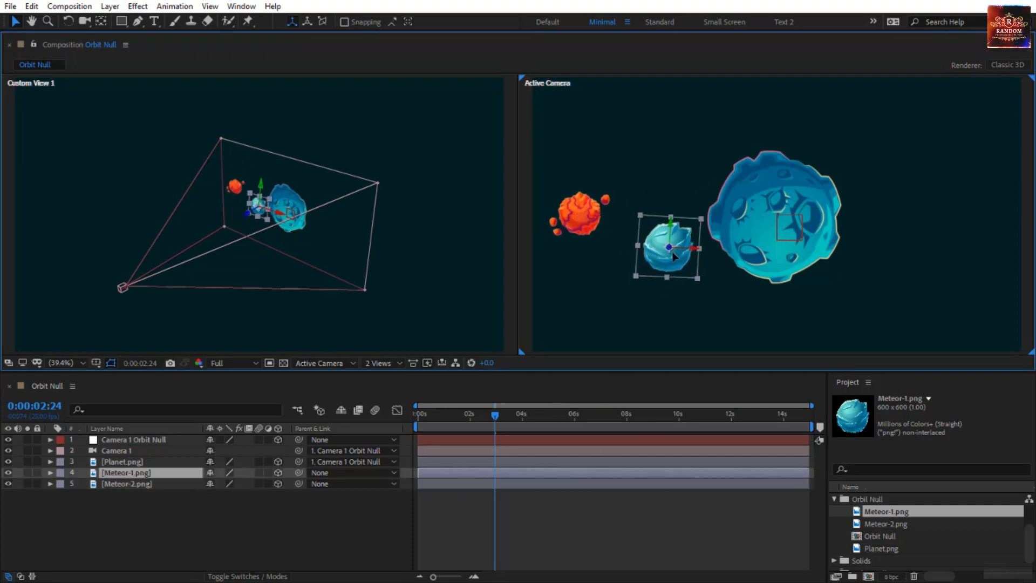
# Scale the Meteor-1.png layer to 23% and preview the animation with both meteors
pyautogui.press('s')
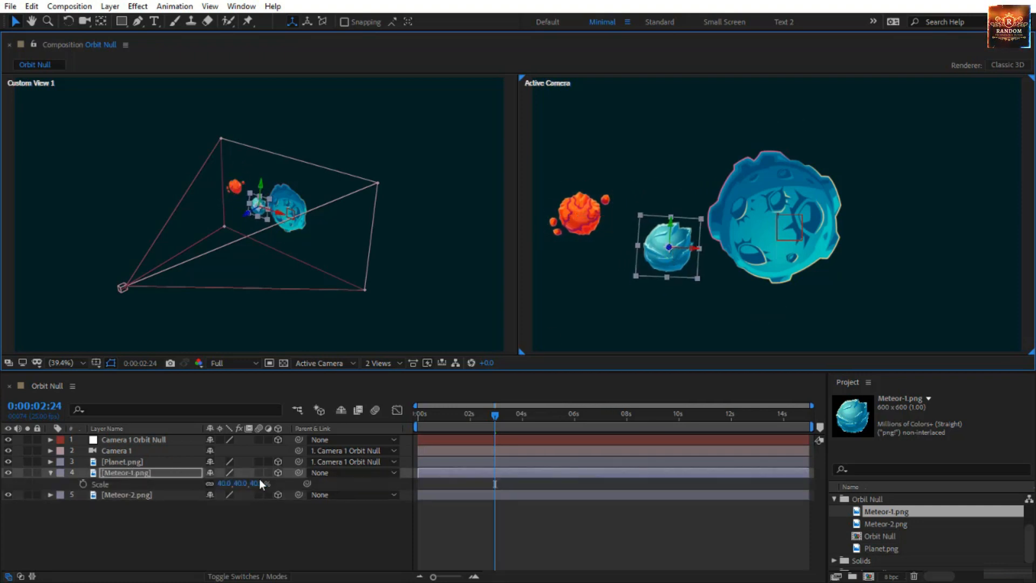
pyautogui.moveTo(262, 486); pyautogui.dragTo(248, 484)
pyautogui.click(467, 546)
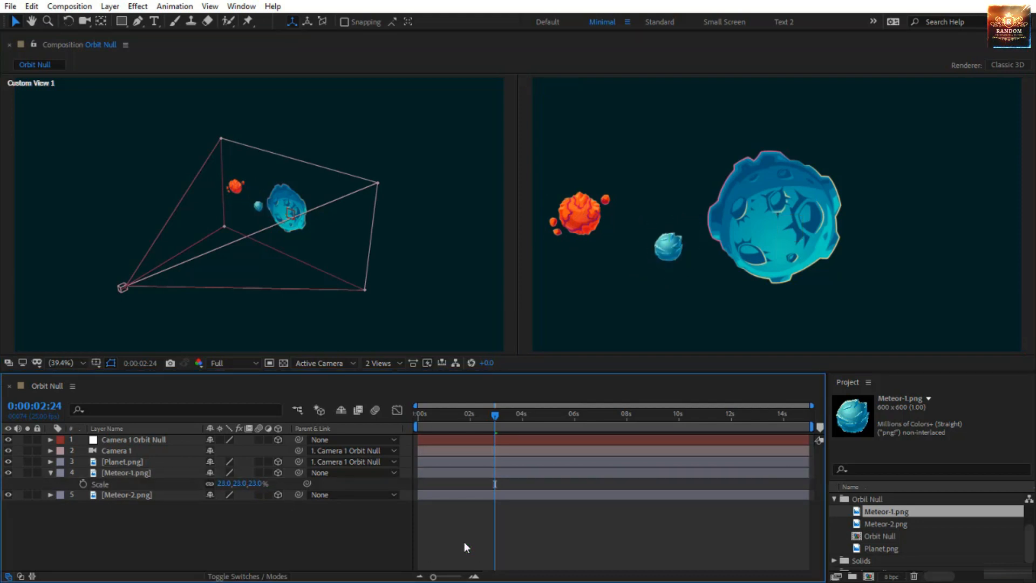
pyautogui.press('space')
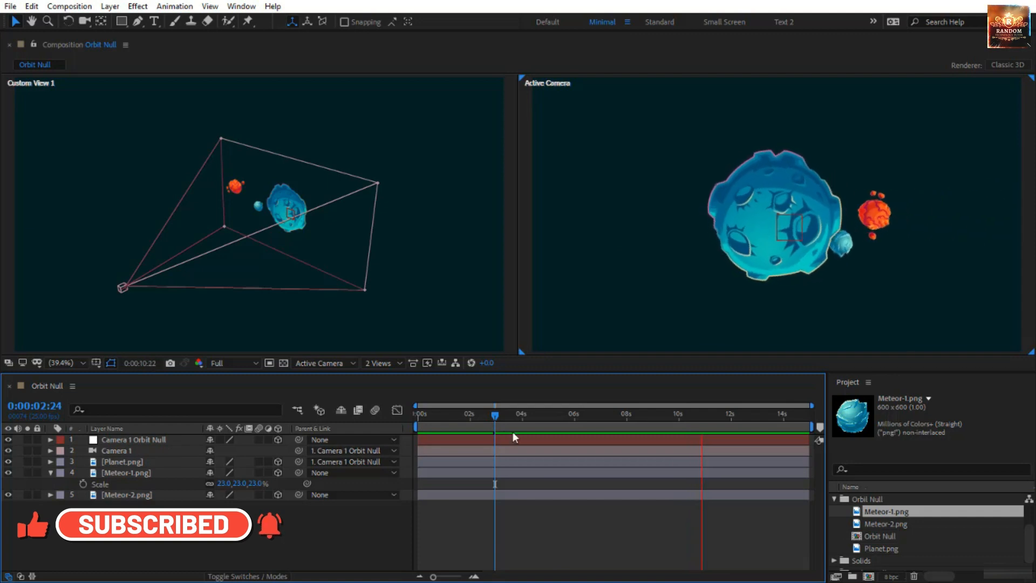
# At 0:00:01:04, move the Meteor-2.png layer slightly closer to the planet and check the motion
pyautogui.moveTo(495, 416); pyautogui.dragTo(448, 416)
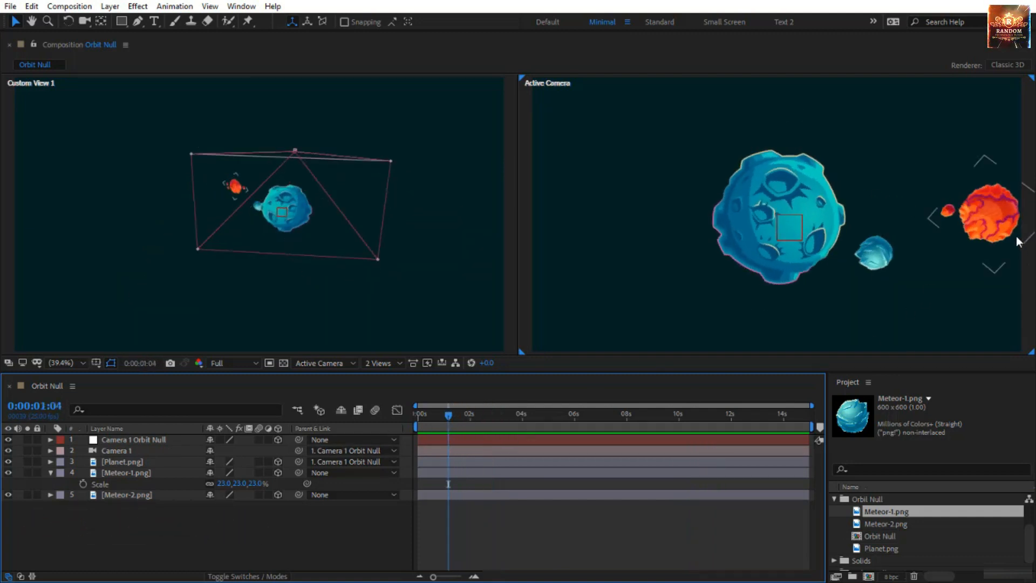
pyautogui.moveTo(1007, 237); pyautogui.dragTo(982, 235)
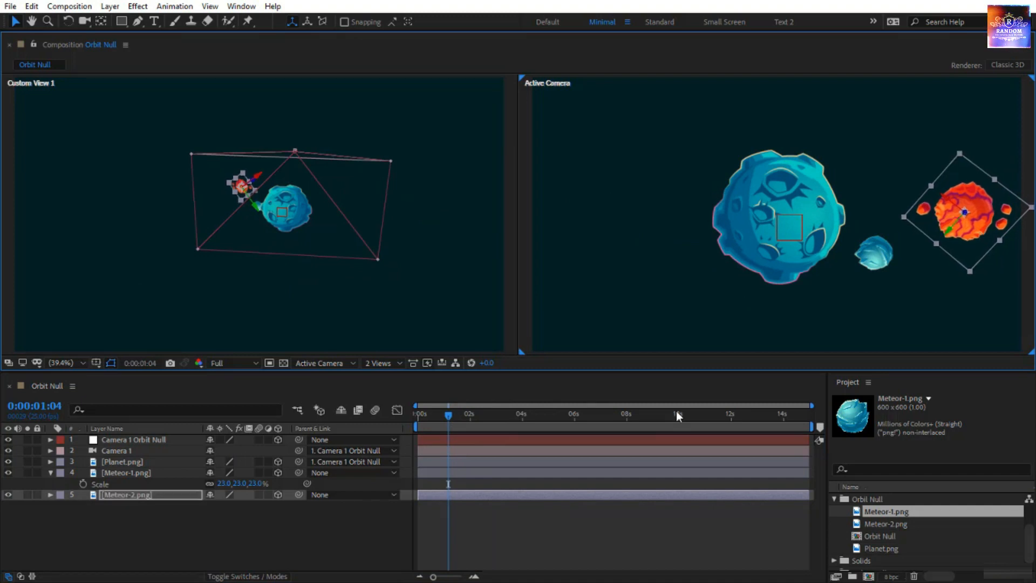
pyautogui.press('space')
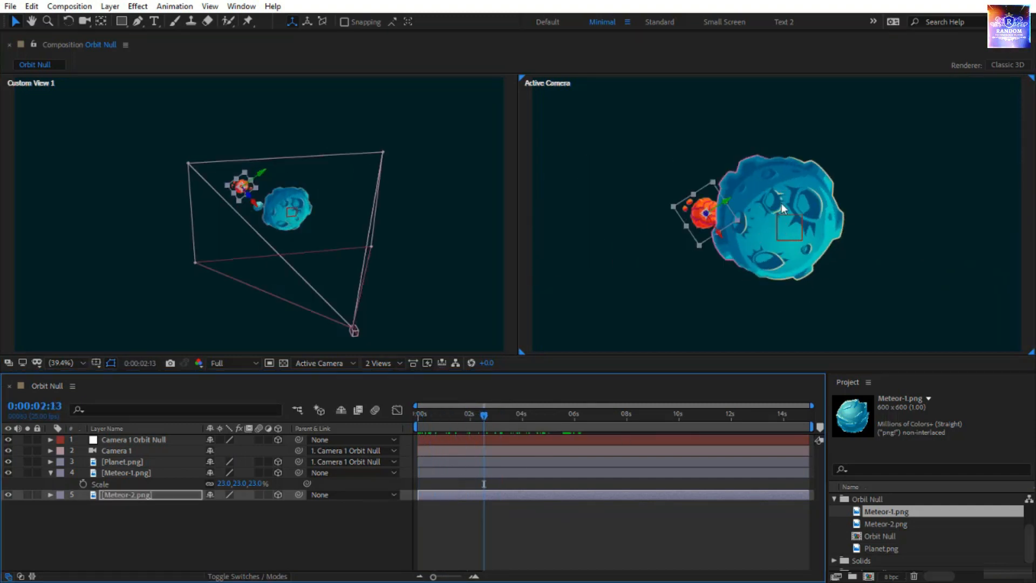
# Set Camera 1's Z Rotation to 12° and preview the tilted orbit from the start of the composition
pyautogui.click(115, 450)
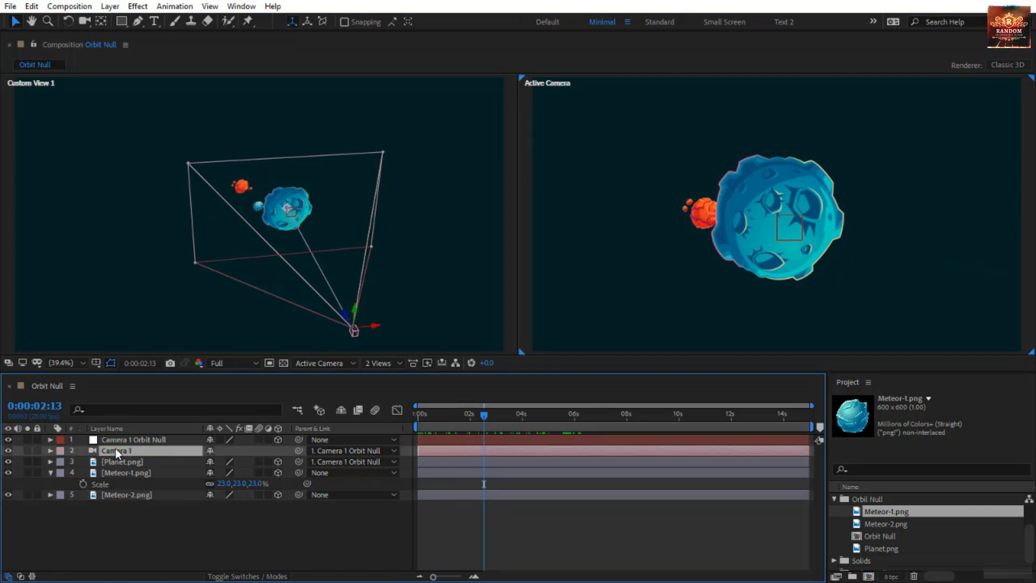
pyautogui.press('r')
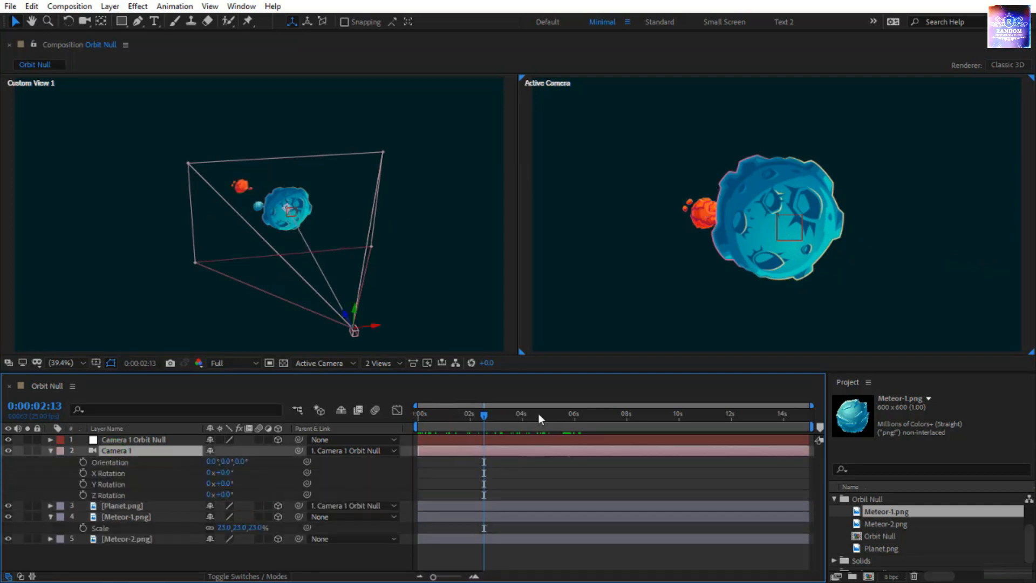
pyautogui.moveTo(492, 420); pyautogui.dragTo(498, 422)
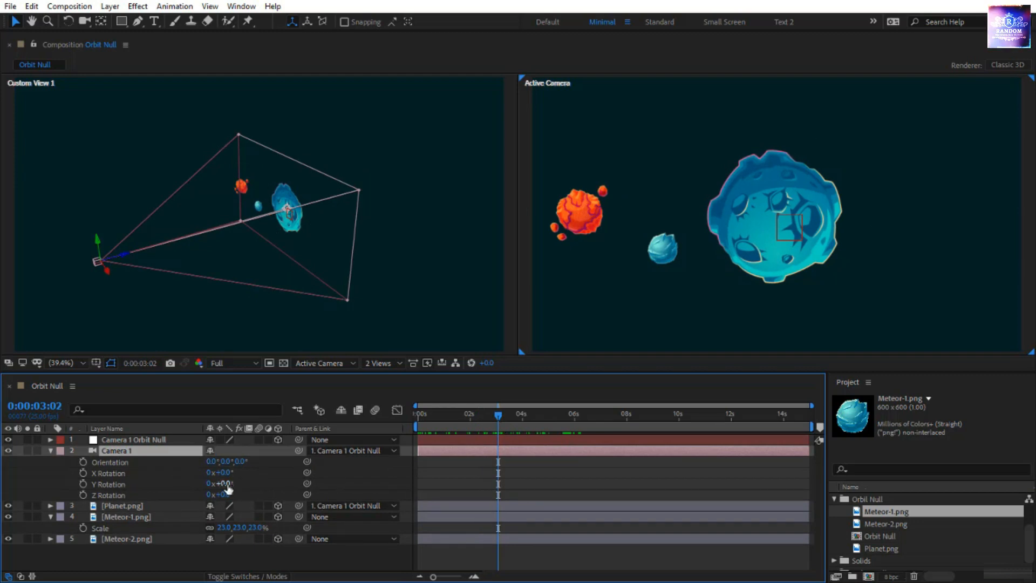
pyautogui.moveTo(230, 494); pyautogui.dragTo(241, 496)
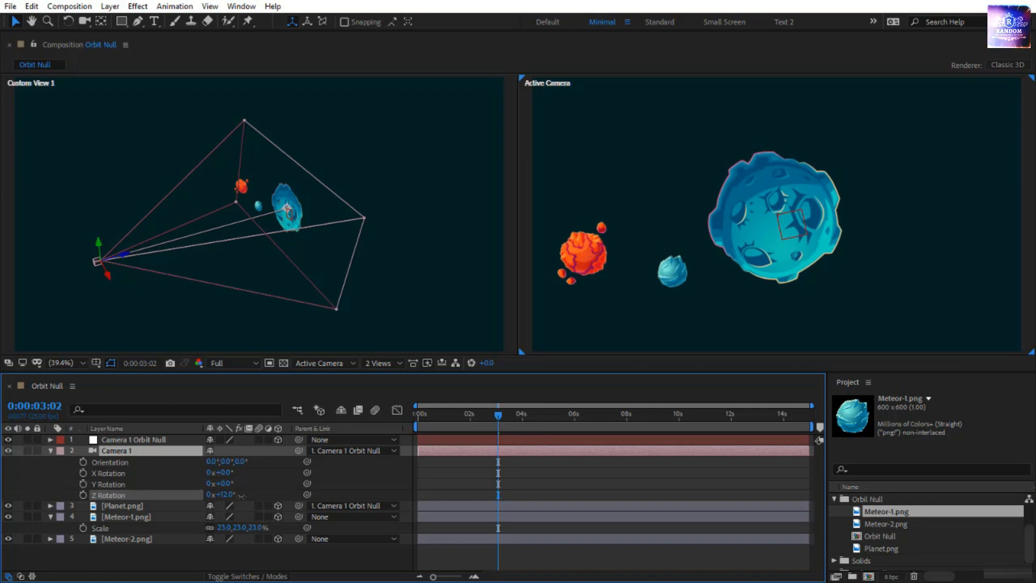
pyautogui.press('Home')
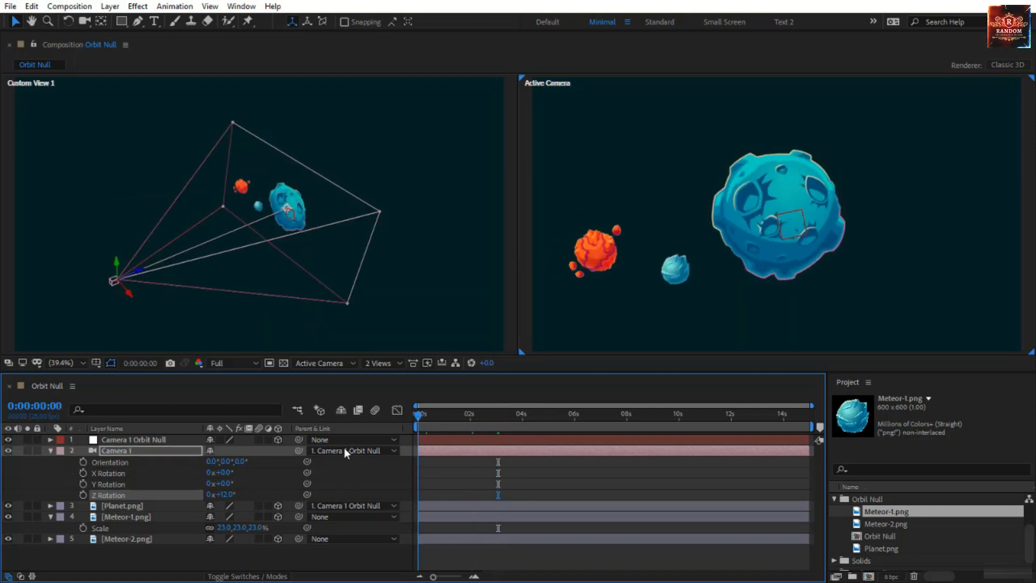
pyautogui.press('space')
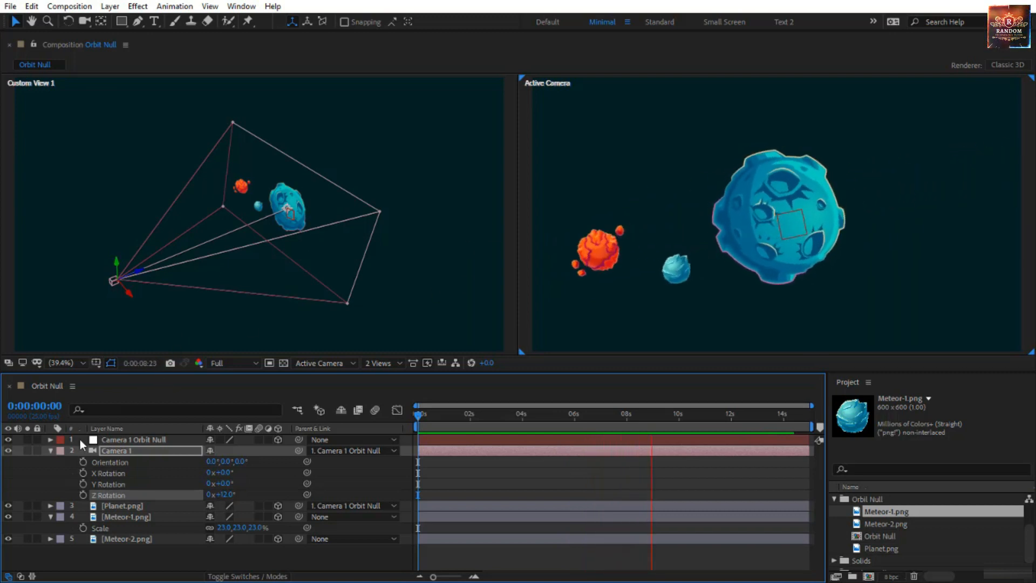
# Collapse Camera 1's properties in the layer list and leave all layers deselected
pyautogui.click(50, 450)
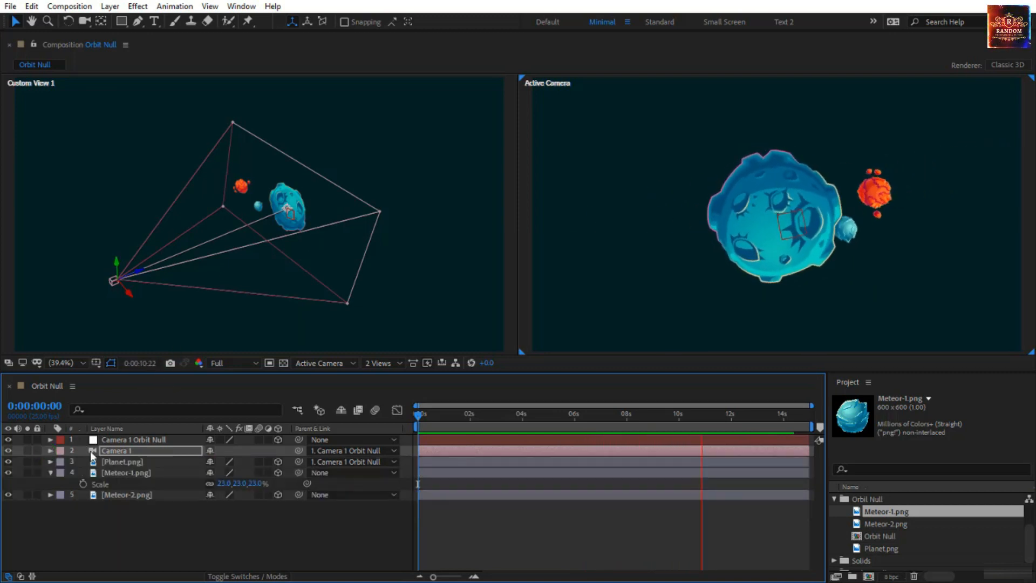
pyautogui.click(172, 438)
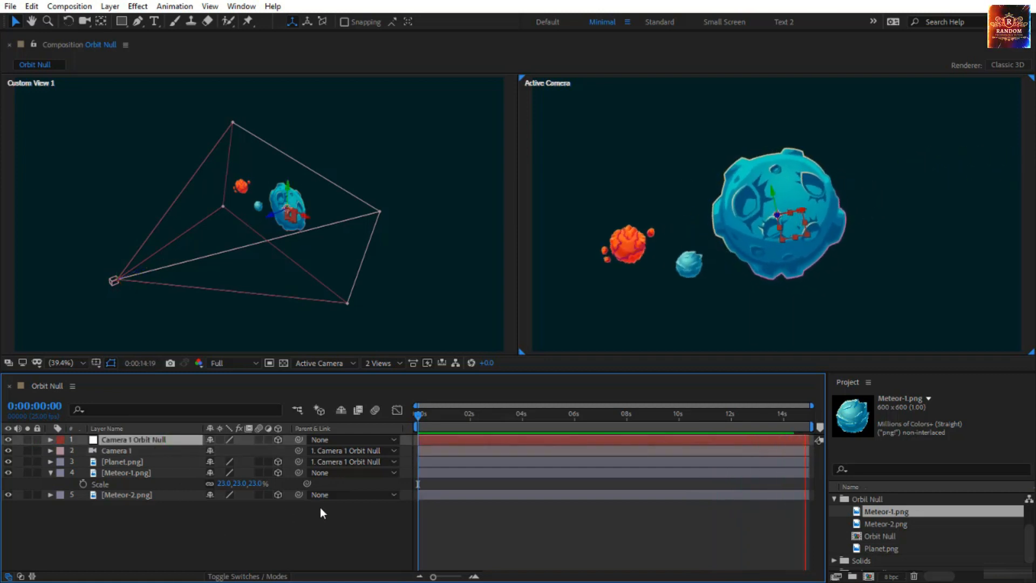
pyautogui.click(287, 533)
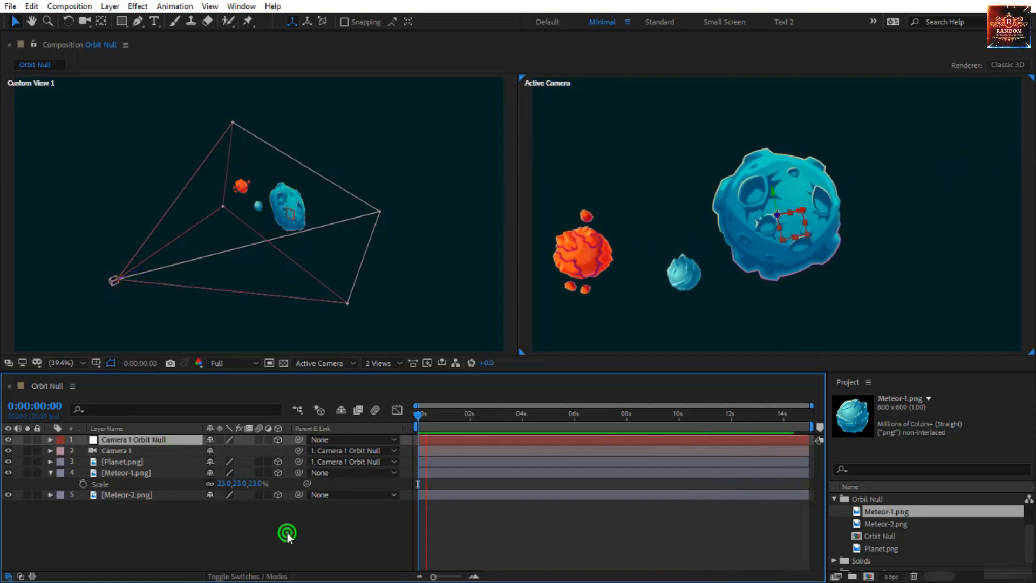
# Stop the preview, go to 0:00:01:07 and create a white solid layer covering the frame
pyautogui.click(421, 413)
pyautogui.moveTo(447, 423)
pyautogui.mouseDown()
pyautogui.moveTo(470, 421)
pyautogui.moveTo(452, 422)
pyautogui.mouseUp()
pyautogui.rightClick(255, 530)
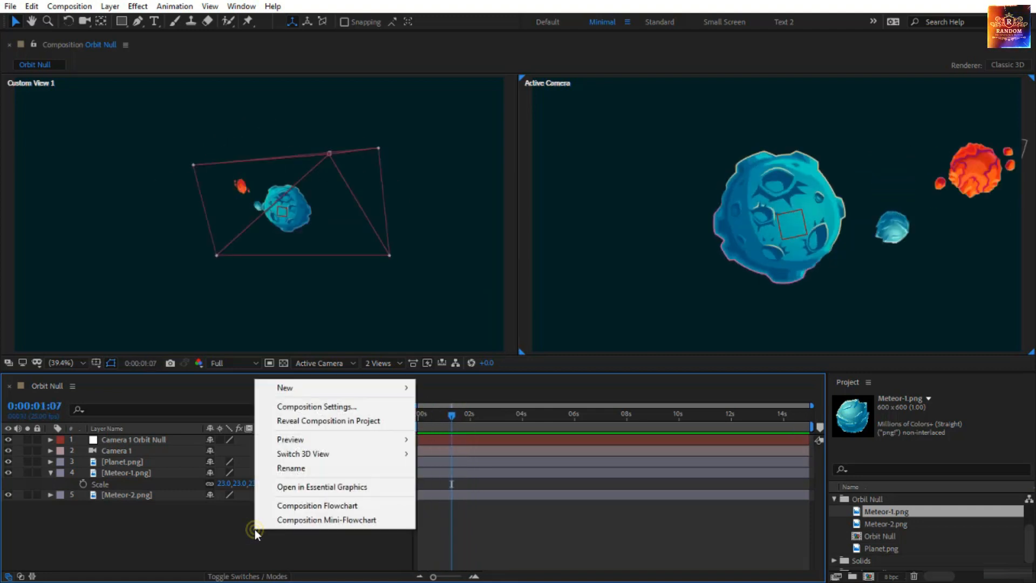
pyautogui.moveTo(404, 387)
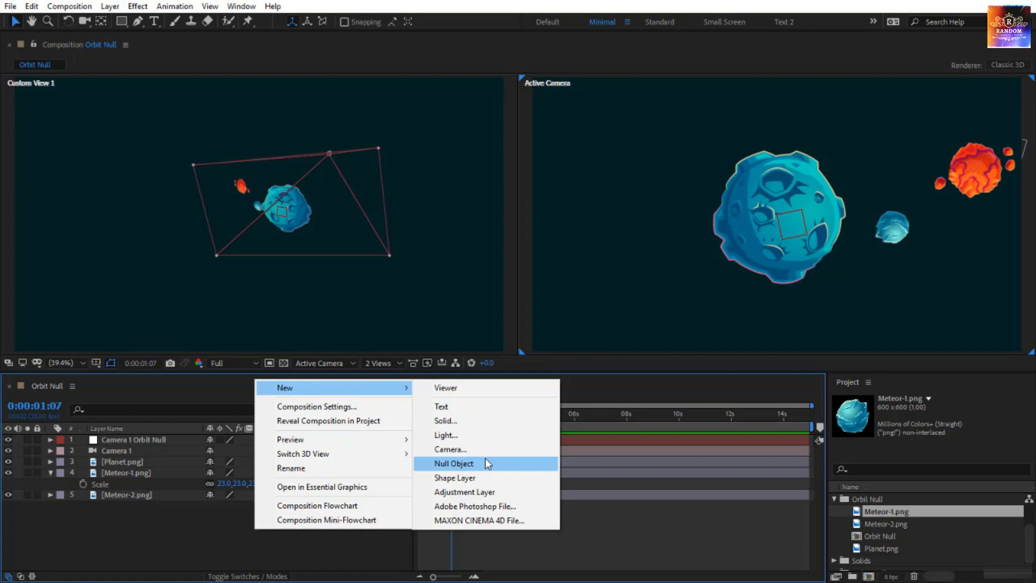
pyautogui.click(484, 421)
pyautogui.click(787, 455)
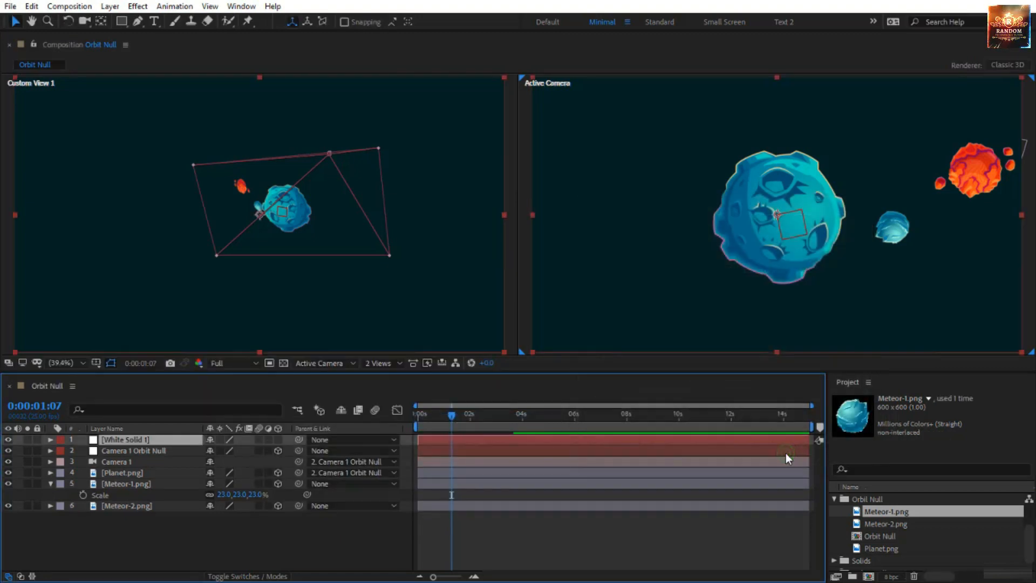
# Find the CC Star Burst effect by searching for "star" and apply it to the white solid layer
pyautogui.click(240, 7)
pyautogui.click(282, 151)
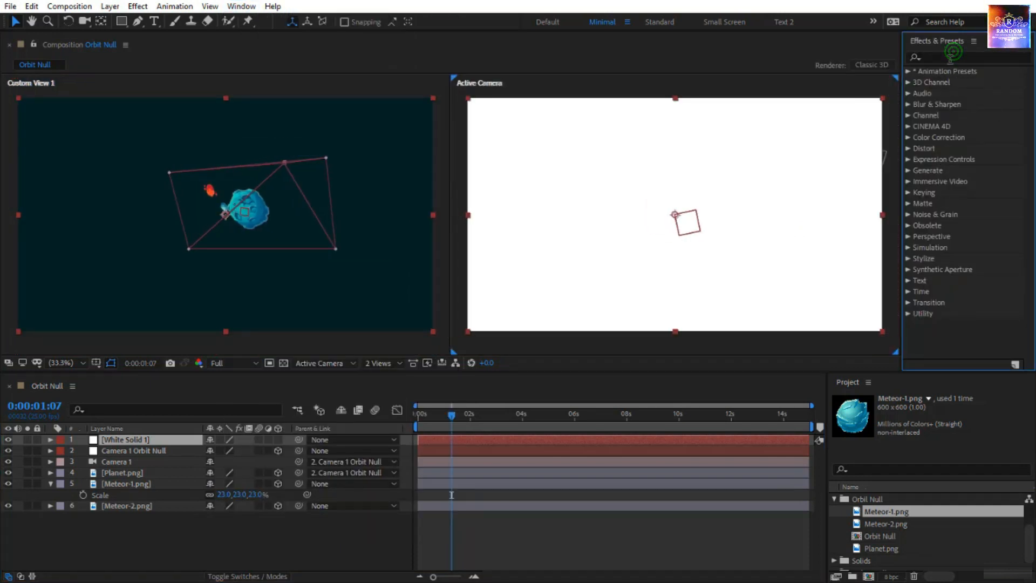
pyautogui.click(949, 56)
pyautogui.write('star')
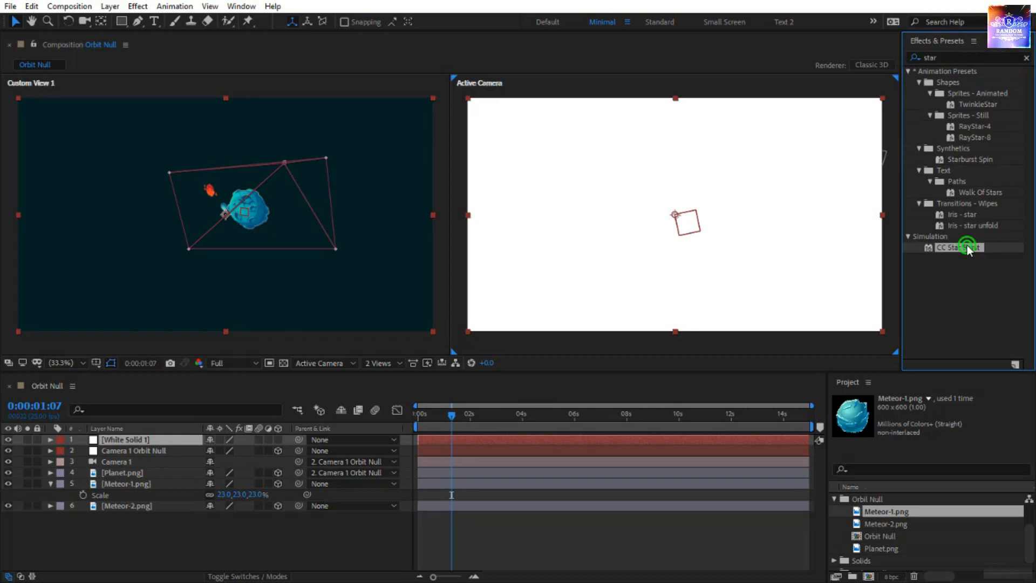
pyautogui.moveTo(185, 446); pyautogui.dragTo(156, 443)
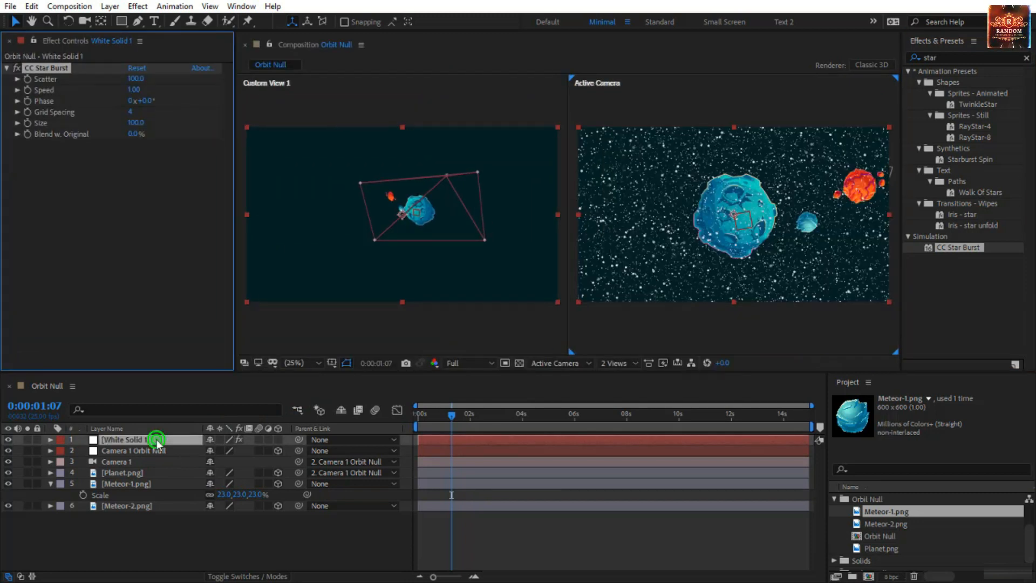
# Place the white solid beneath all other layers and switch the composition to 1 View with the Active Camera
pyautogui.moveTo(157, 441); pyautogui.dragTo(157, 517)
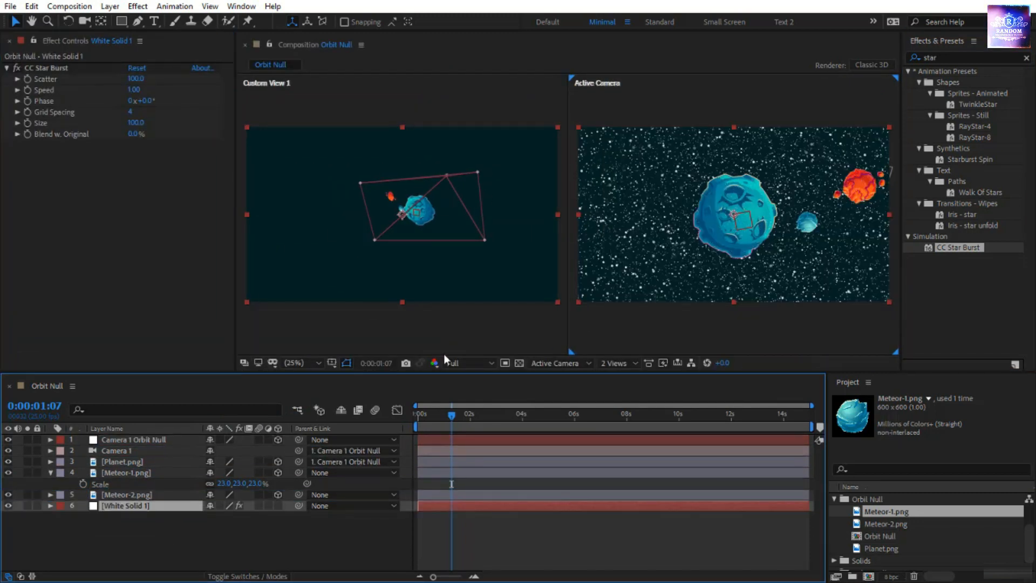
pyautogui.click(620, 364)
pyautogui.click(621, 375)
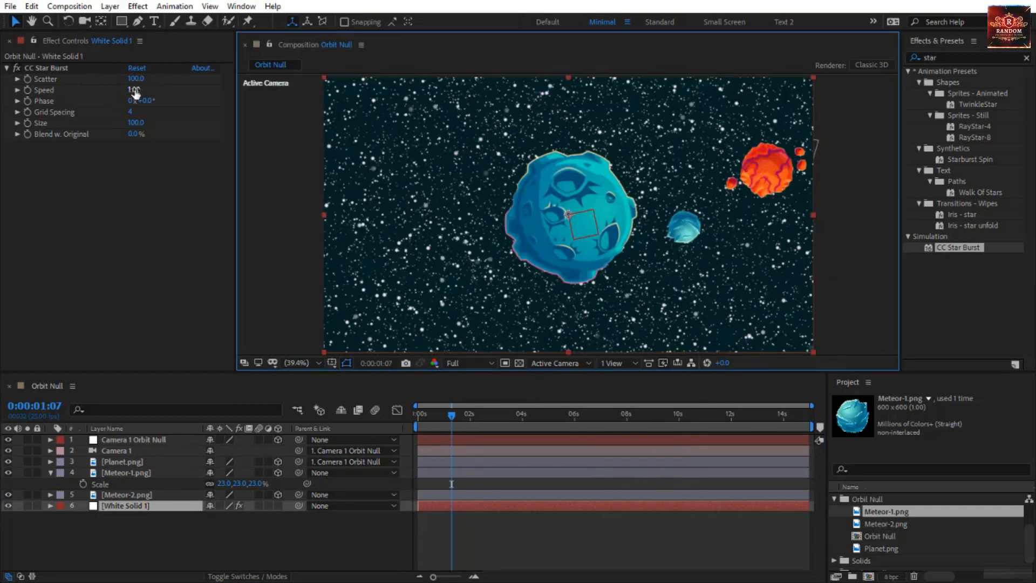
# Set CC Star Burst's Scatter to 302, Speed to 0.12 and Grid Spacing to 2, and preview the starfield from the start
pyautogui.moveTo(135, 90); pyautogui.dragTo(188, 81)
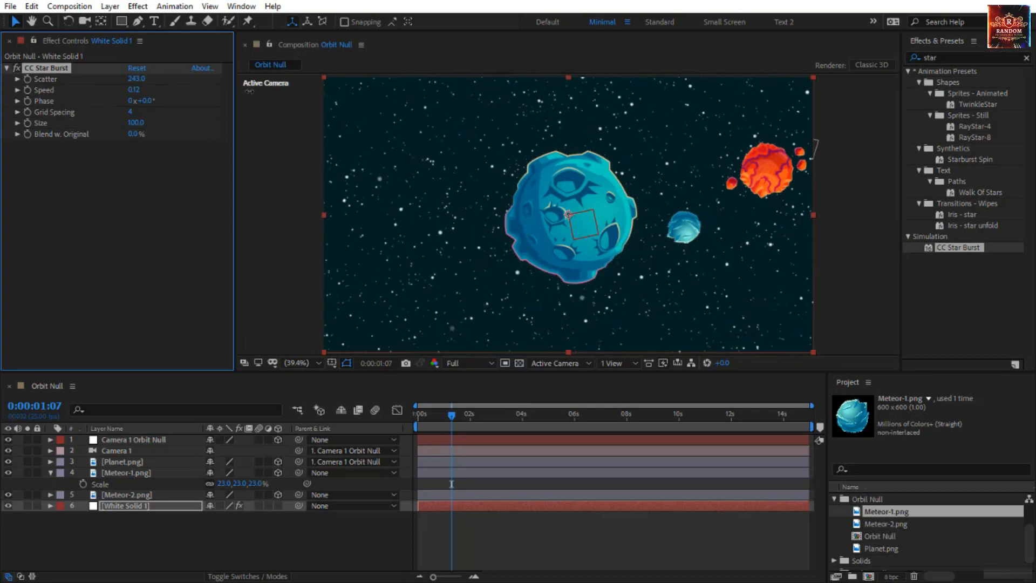
pyautogui.click(132, 112)
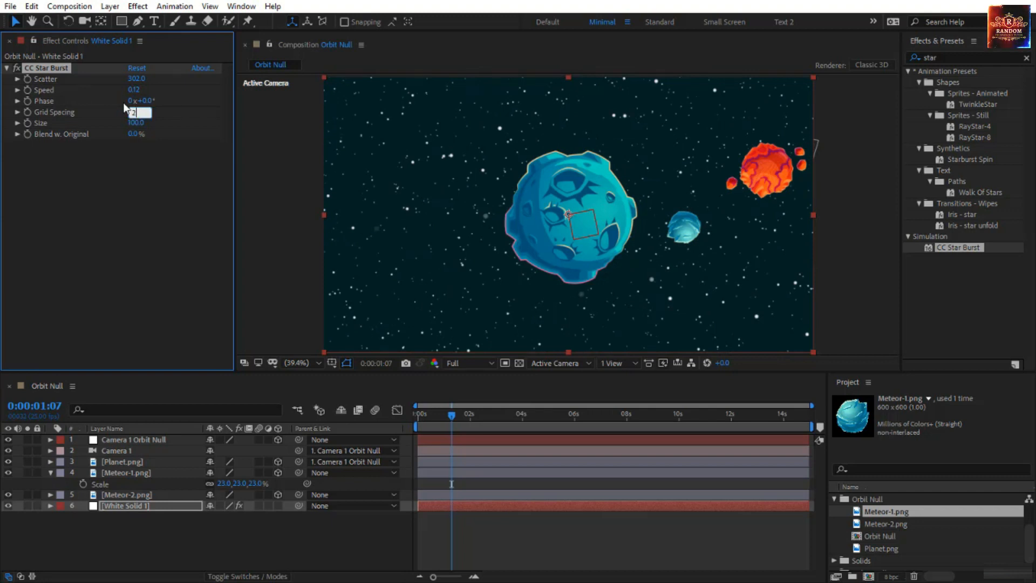
pyautogui.click(436, 418)
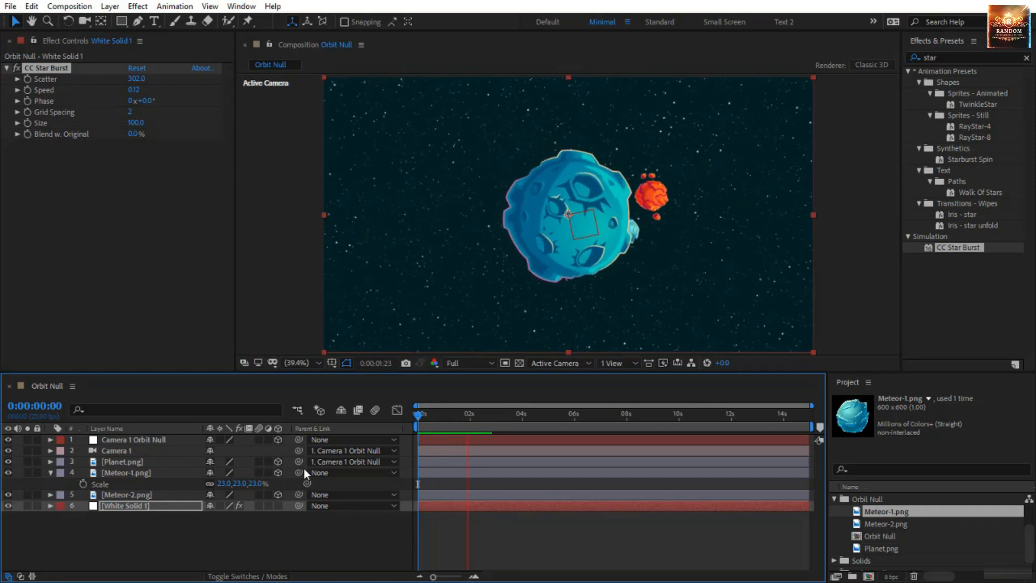
pyautogui.click(419, 418)
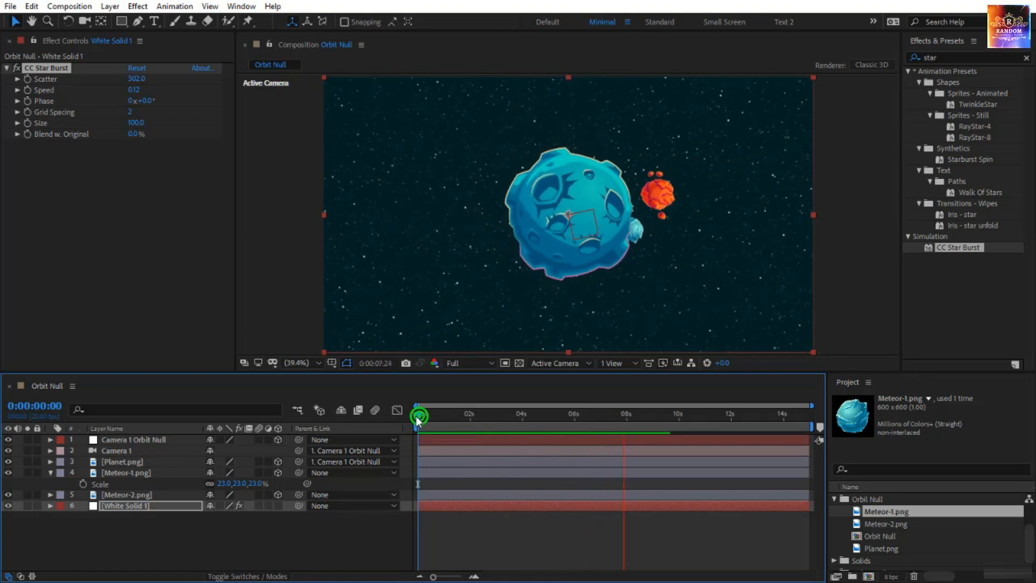
pyautogui.press('space')
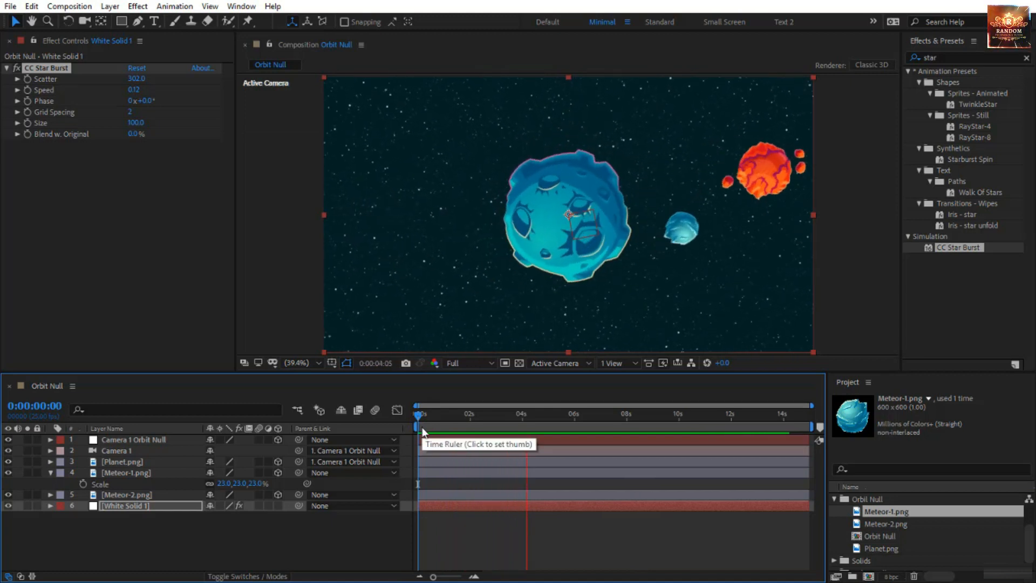
pyautogui.click(421, 418)
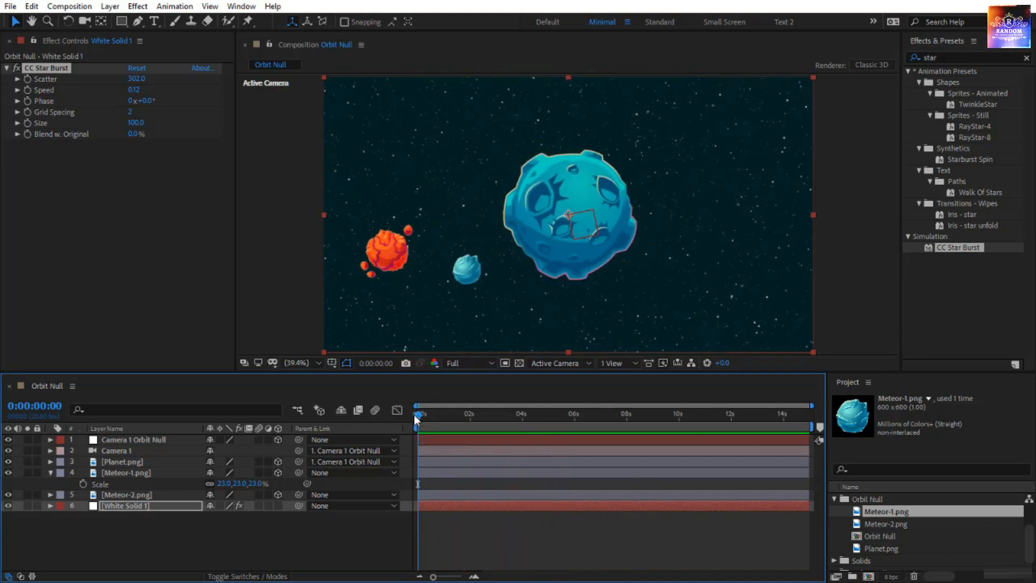